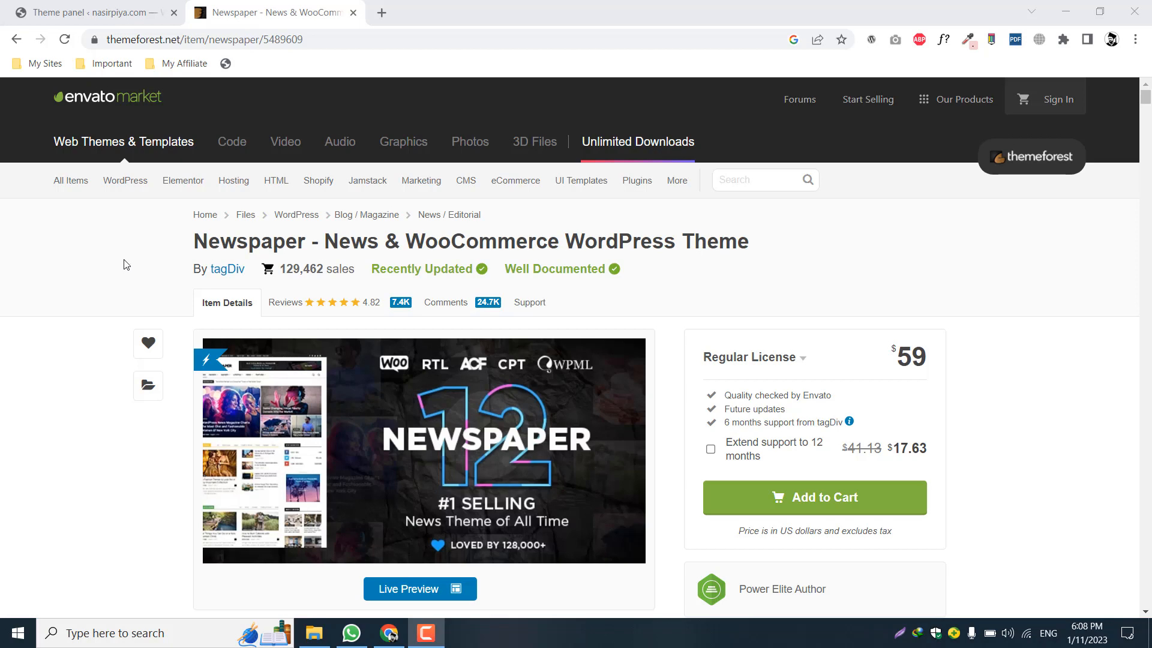
Step: Examine the Newspaper theme's ThemeForest page, including its title, sales figure, last update and publication dates
{"action": "scroll", "coordinate": [124, 262], "scroll_direction": "down", "scroll_amount": 2}
{"action": "scroll", "coordinate": [125, 264], "scroll_direction": "up", "scroll_amount": 2}
{"action": "left_click_drag", "start_coordinate": [194, 243], "coordinate": [390, 238]}
{"action": "left_click", "coordinate": [466, 239]}
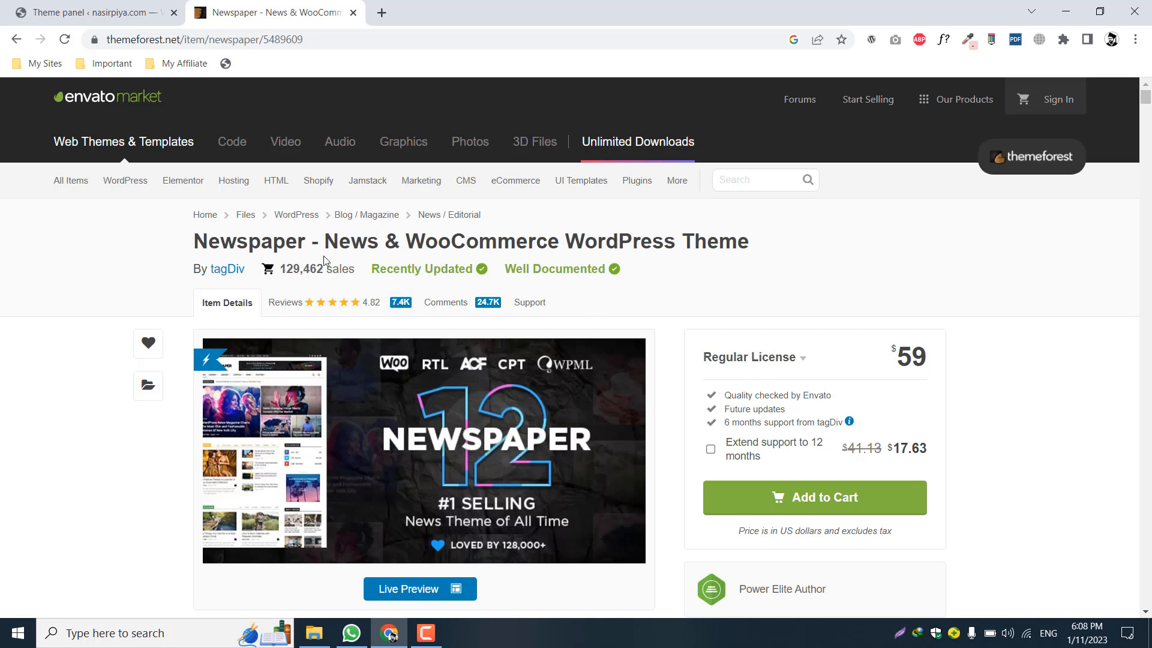
{"action": "left_click_drag", "start_coordinate": [281, 269], "coordinate": [324, 268]}
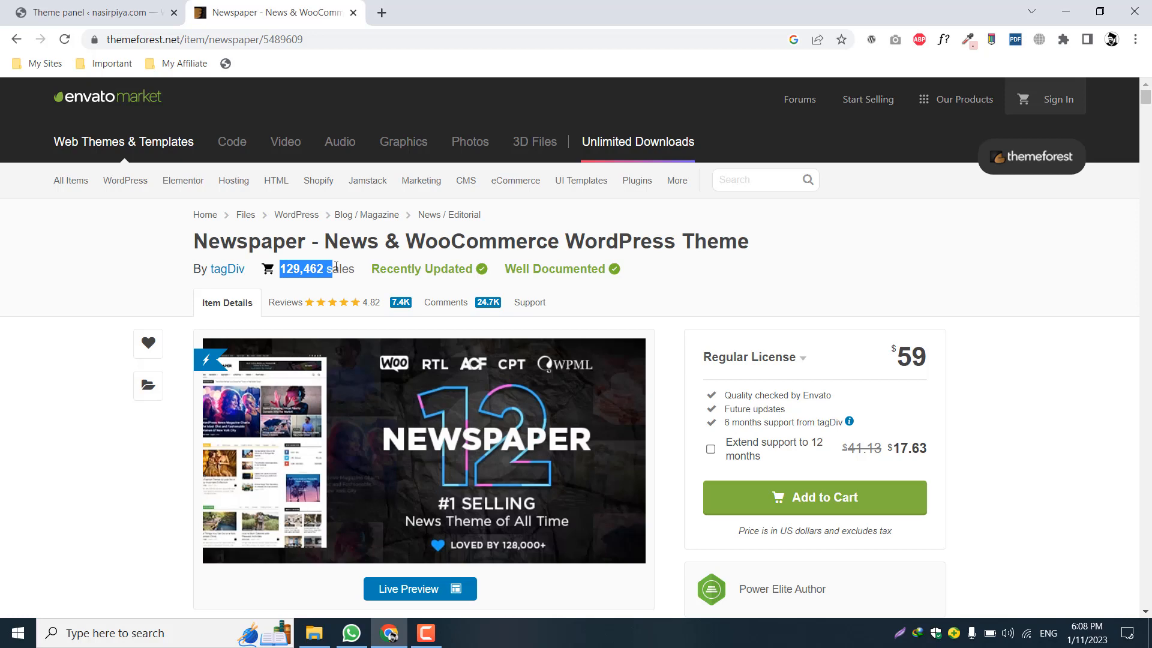
{"action": "left_click", "coordinate": [952, 277]}
{"action": "scroll", "coordinate": [954, 277], "scroll_direction": "down", "scroll_amount": 5}
{"action": "scroll", "coordinate": [954, 278], "scroll_direction": "down", "scroll_amount": 2}
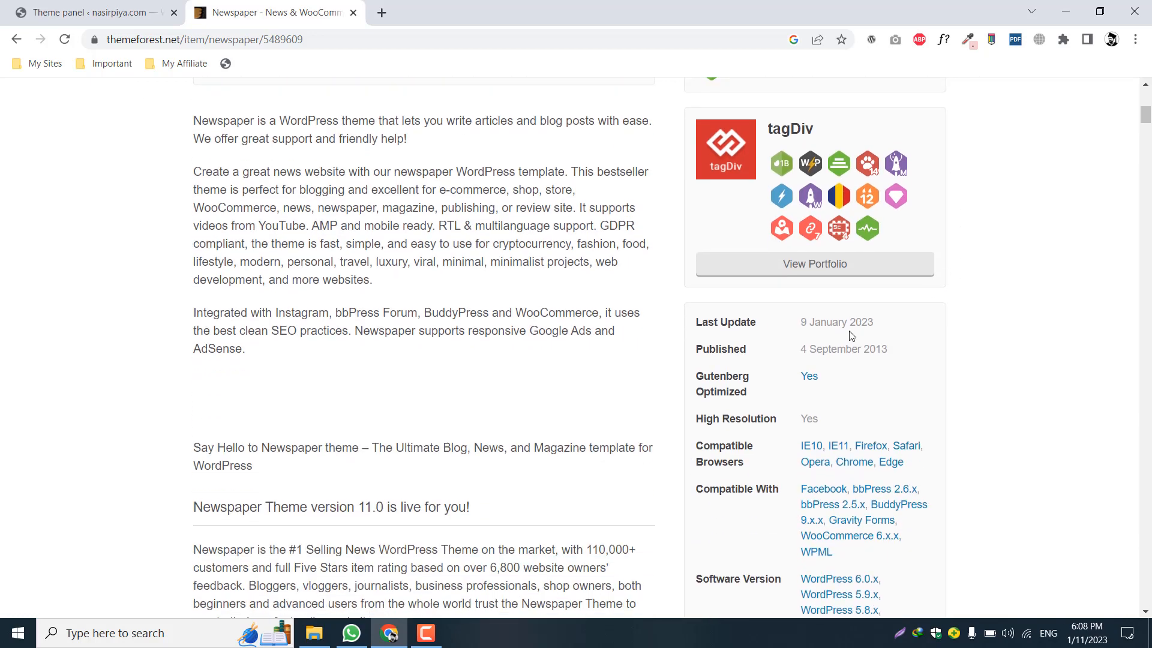
{"action": "left_click_drag", "start_coordinate": [846, 348], "coordinate": [899, 349]}
{"action": "left_click", "coordinate": [854, 348]}
{"action": "scroll", "coordinate": [998, 319], "scroll_direction": "up", "scroll_amount": 1}
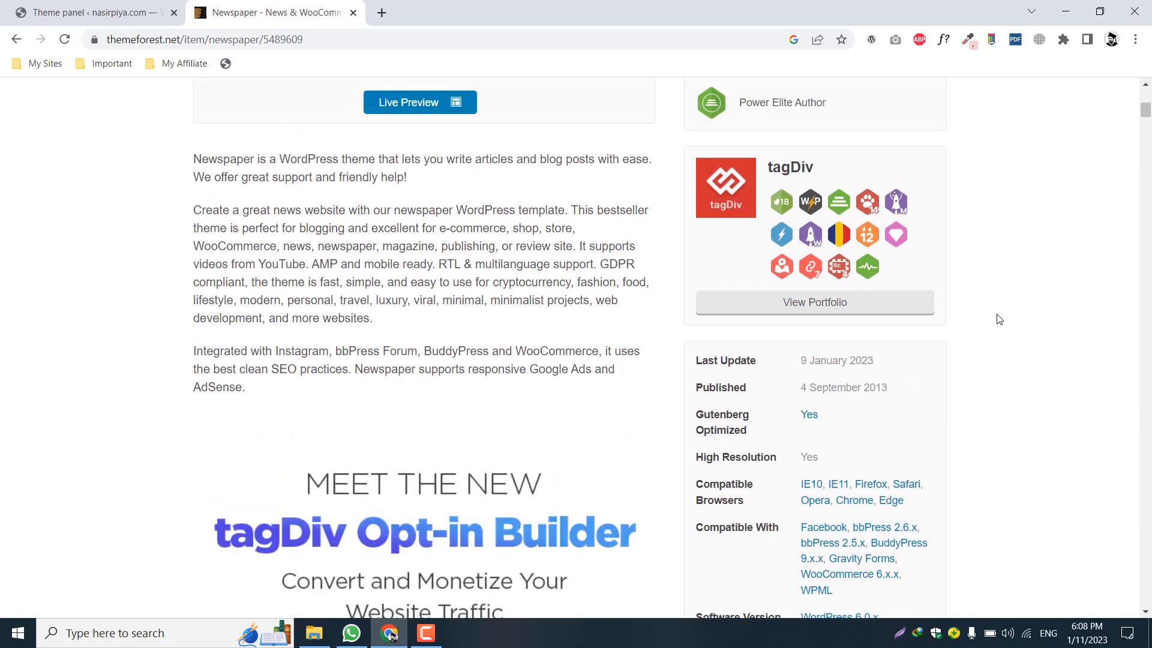
{"action": "left_click_drag", "start_coordinate": [801, 397], "coordinate": [880, 400]}
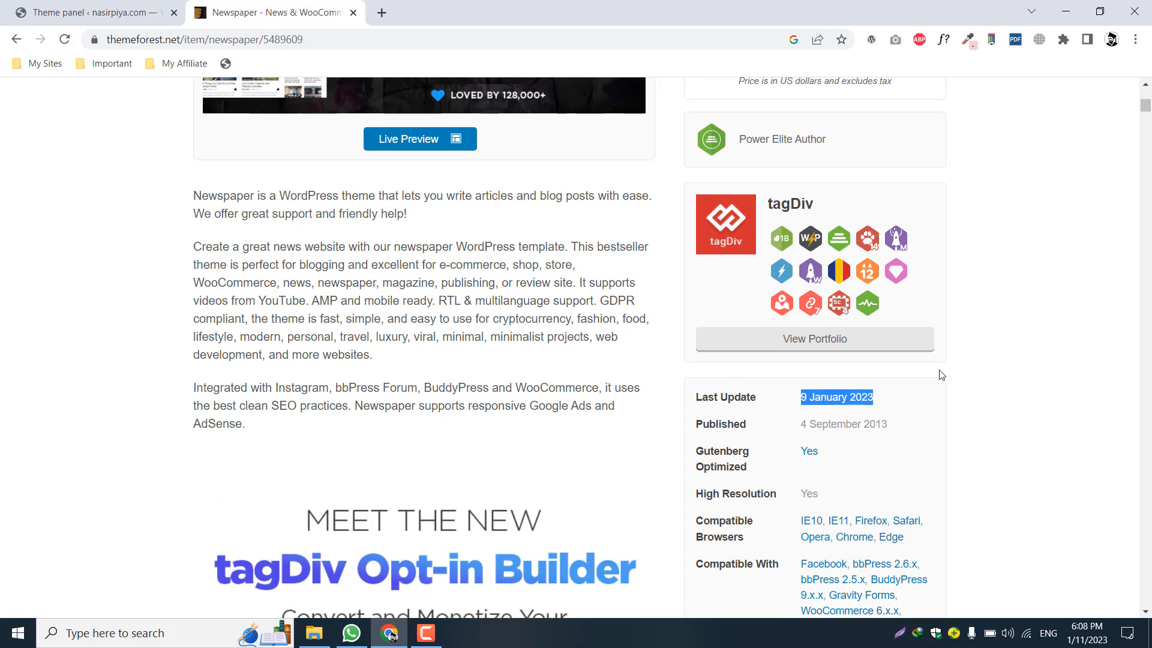
{"action": "left_click", "coordinate": [991, 344]}
{"action": "scroll", "coordinate": [991, 344], "scroll_direction": "up", "scroll_amount": 1}
{"action": "scroll", "coordinate": [992, 344], "scroll_direction": "up", "scroll_amount": 6}
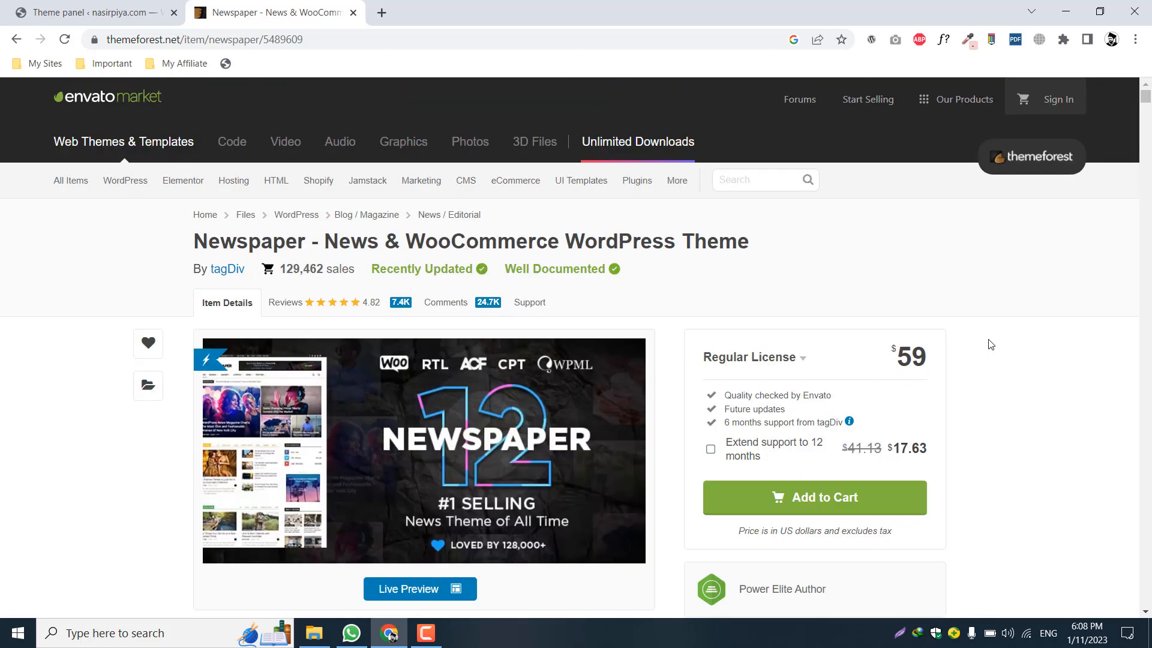
Step: Read through the full product title of the Newspaper theme on its ThemeForest page
{"action": "left_click_drag", "start_coordinate": [444, 241], "coordinate": [519, 242]}
{"action": "left_click", "coordinate": [659, 228]}
{"action": "left_click_drag", "start_coordinate": [633, 241], "coordinate": [764, 244]}
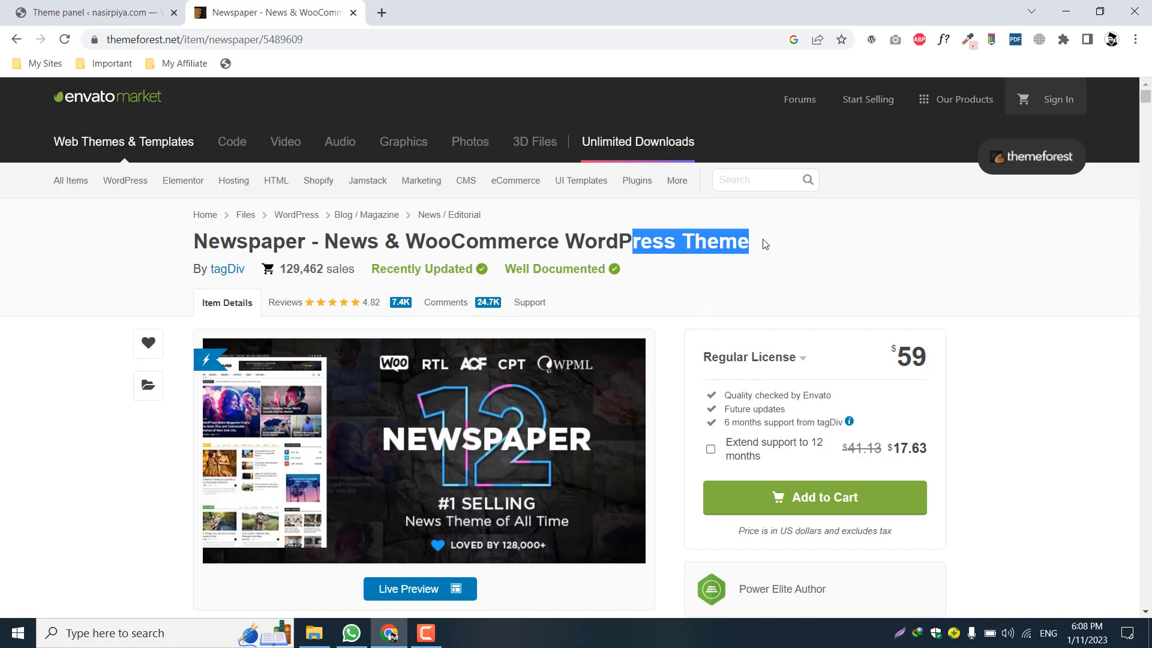
{"action": "left_click", "coordinate": [981, 327]}
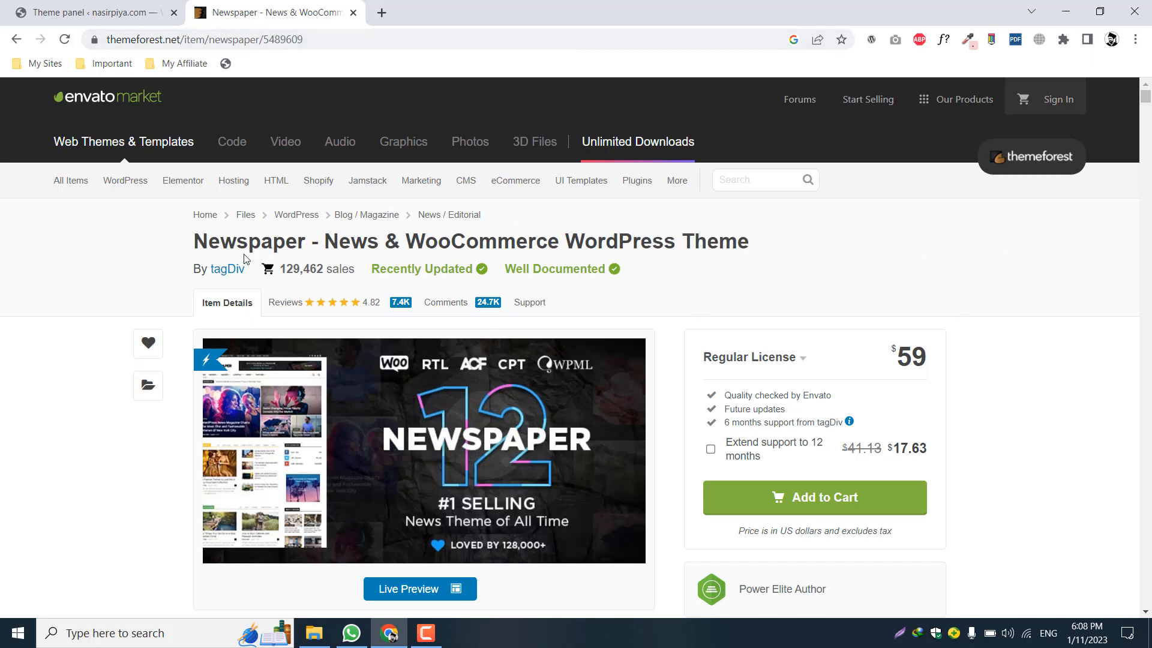
{"action": "left_click_drag", "start_coordinate": [199, 242], "coordinate": [440, 240]}
{"action": "left_click", "coordinate": [443, 237]}
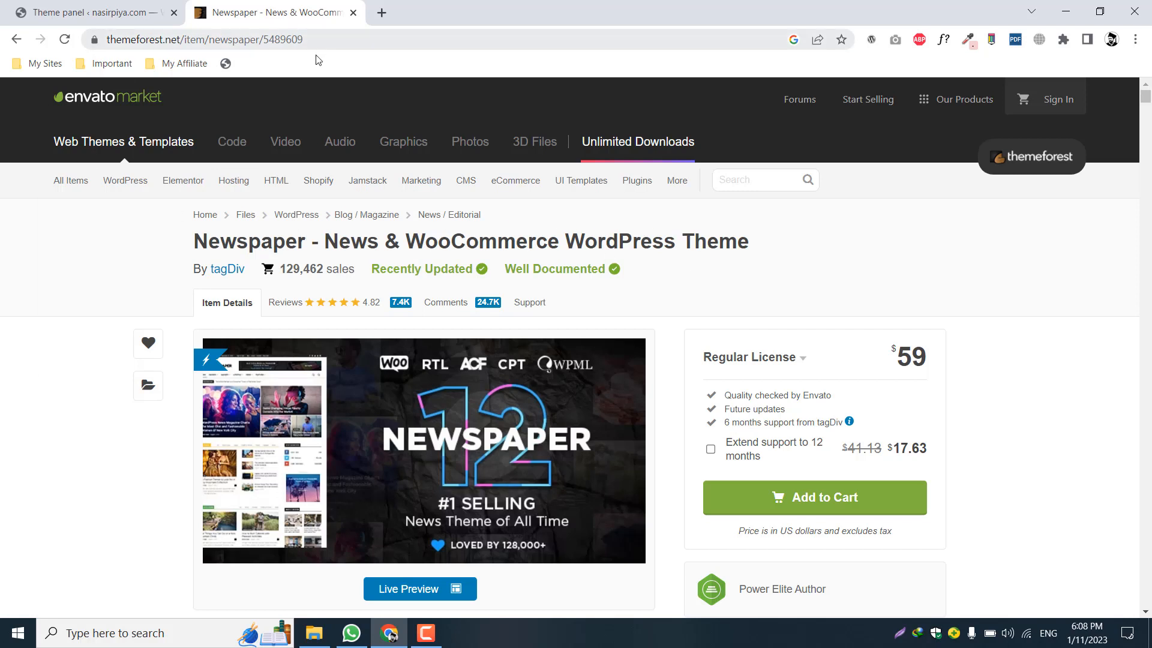
{"action": "left_click_drag", "start_coordinate": [498, 241], "coordinate": [645, 236]}
{"action": "left_click", "coordinate": [841, 262]}
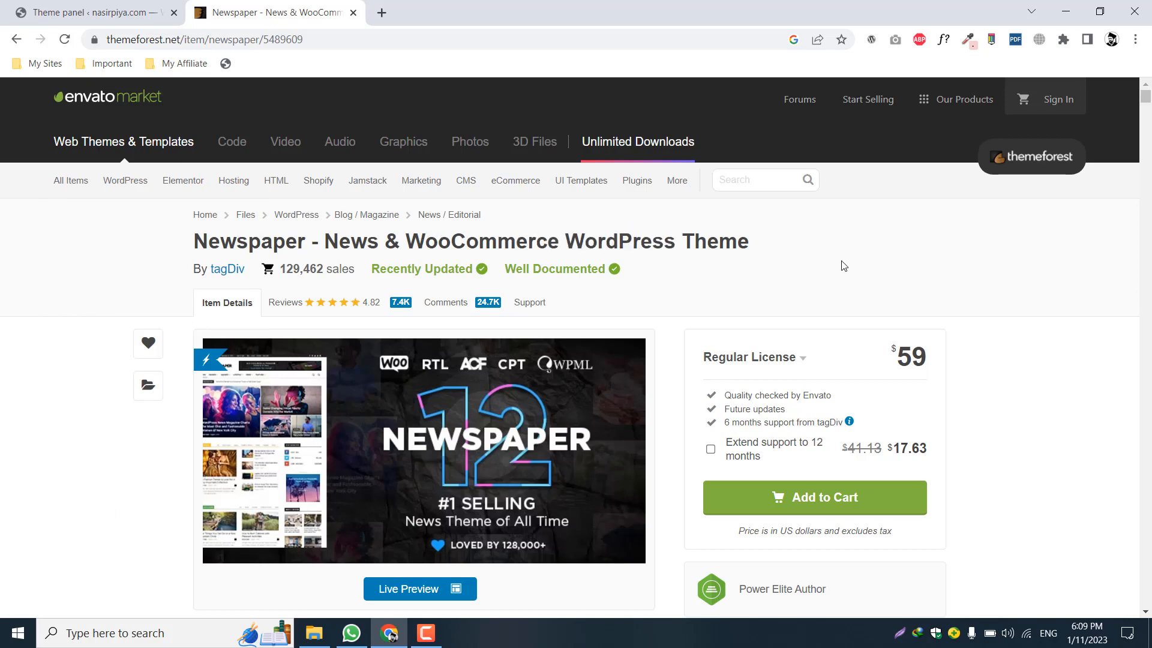
{"action": "scroll", "coordinate": [842, 264], "scroll_direction": "down", "scroll_amount": 1}
{"action": "scroll", "coordinate": [843, 266], "scroll_direction": "up", "scroll_amount": 1}
{"action": "left_click_drag", "start_coordinate": [558, 241], "coordinate": [677, 242]}
{"action": "left_click", "coordinate": [685, 244]}
Step: Switch to the WordPress admin, open the Themes page in a new browser tab, and bring up the theme upload form
{"action": "left_click", "coordinate": [80, 7]}
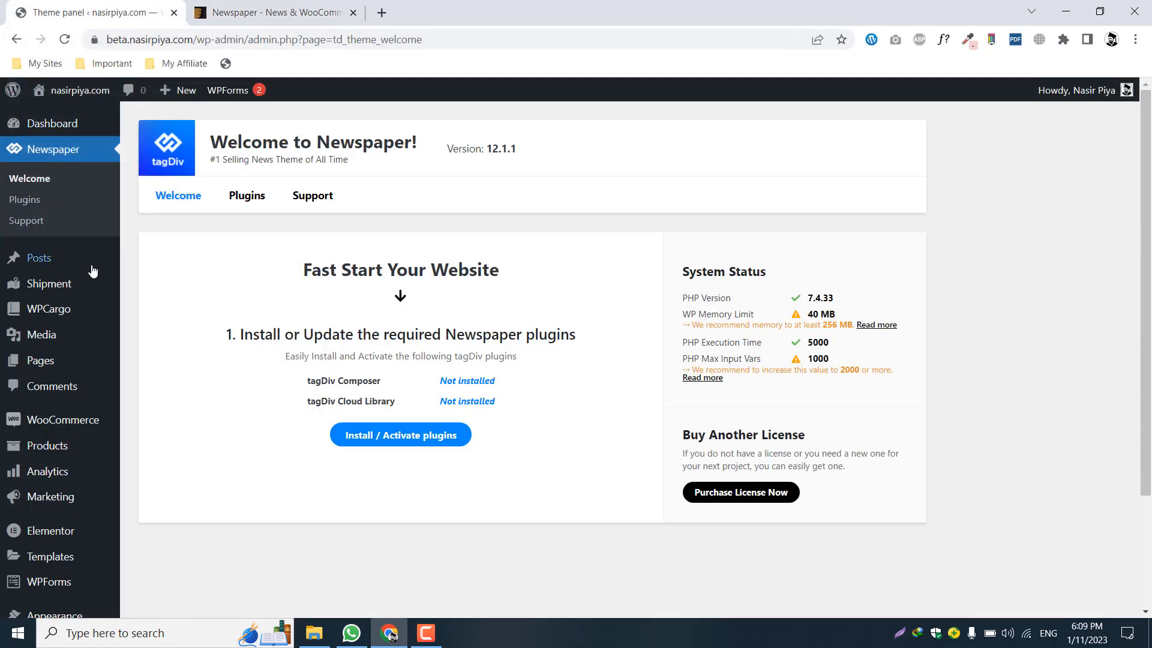
{"action": "scroll", "coordinate": [193, 335], "scroll_direction": "down", "scroll_amount": 3}
{"action": "scroll", "coordinate": [193, 334], "scroll_direction": "up", "scroll_amount": 3}
{"action": "scroll", "coordinate": [57, 477], "scroll_direction": "down", "scroll_amount": 3}
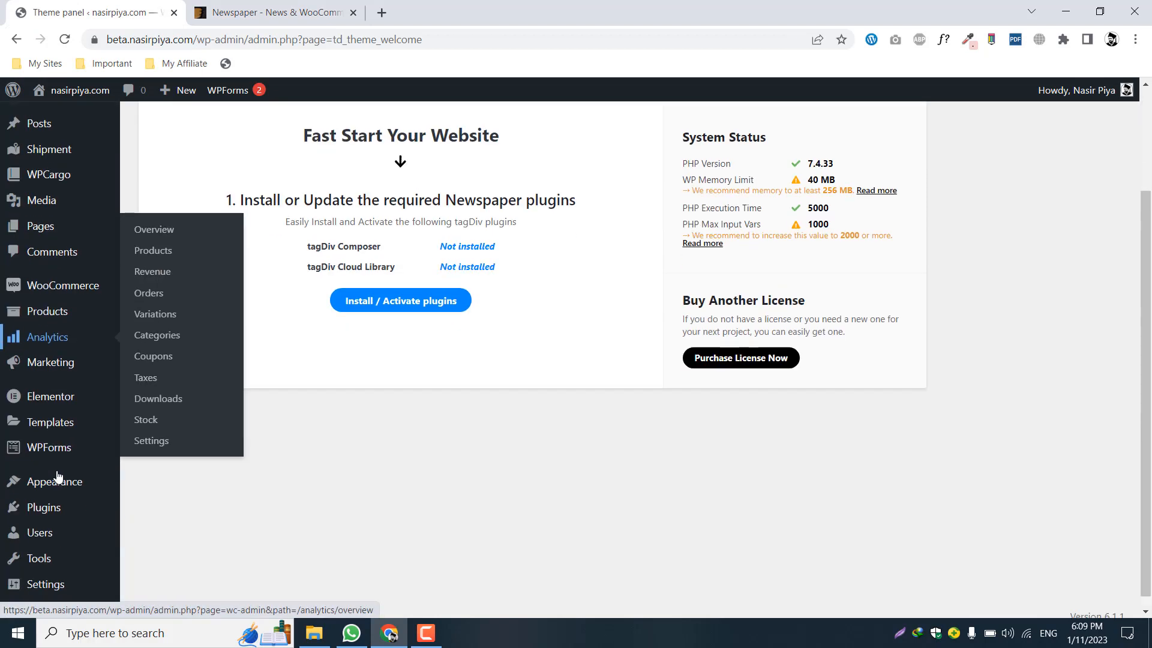
{"action": "mouse_move", "coordinate": [53, 472]}
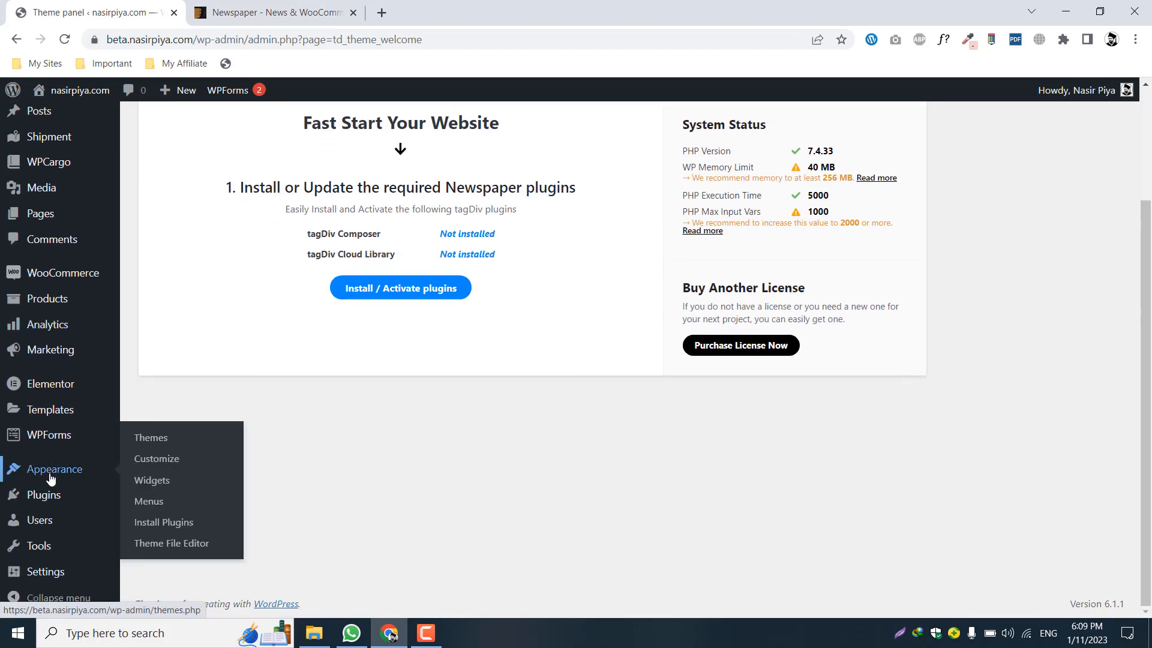
{"action": "right_click", "coordinate": [165, 442]}
{"action": "left_click", "coordinate": [188, 450]}
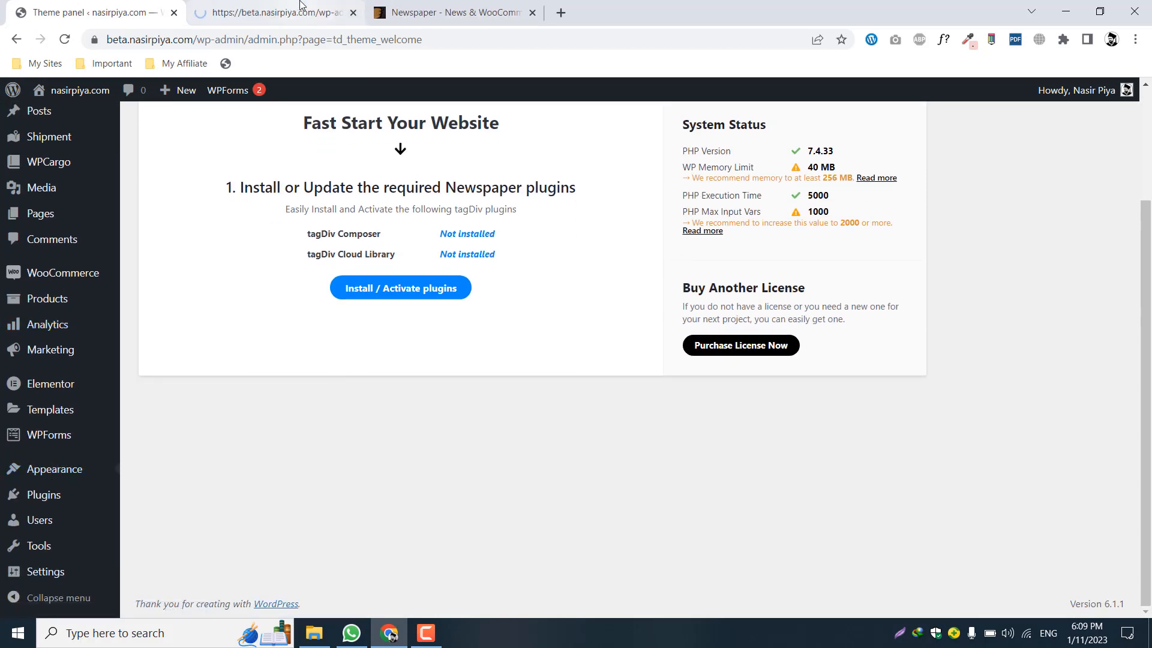
{"action": "left_click", "coordinate": [300, 6]}
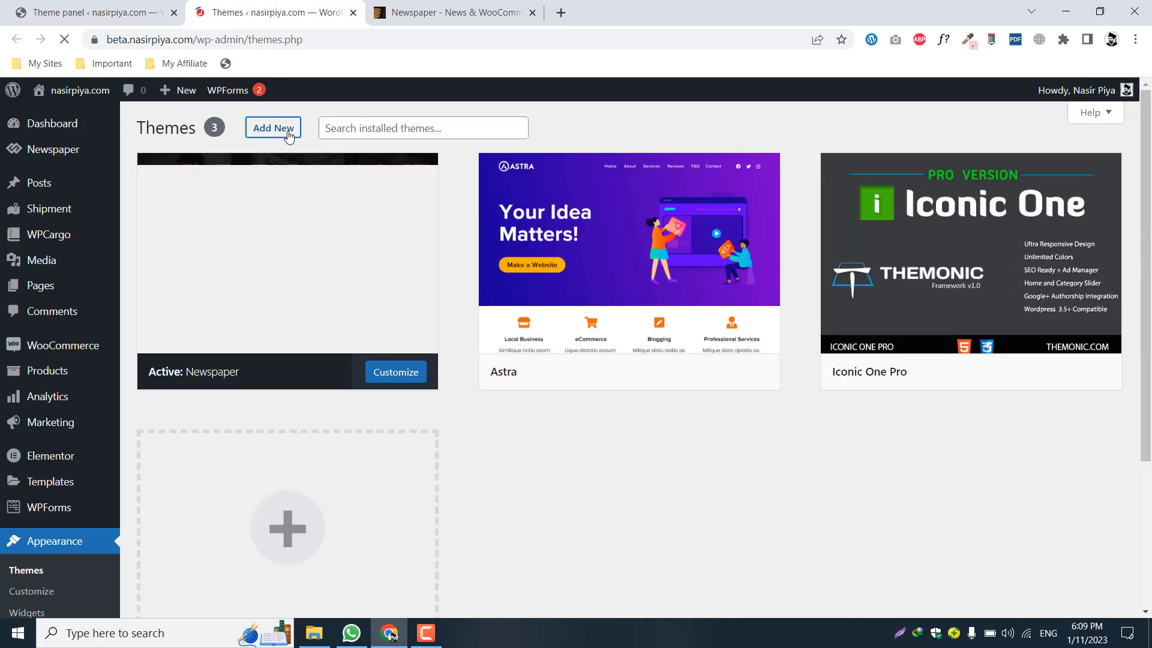
{"action": "left_click", "coordinate": [287, 131]}
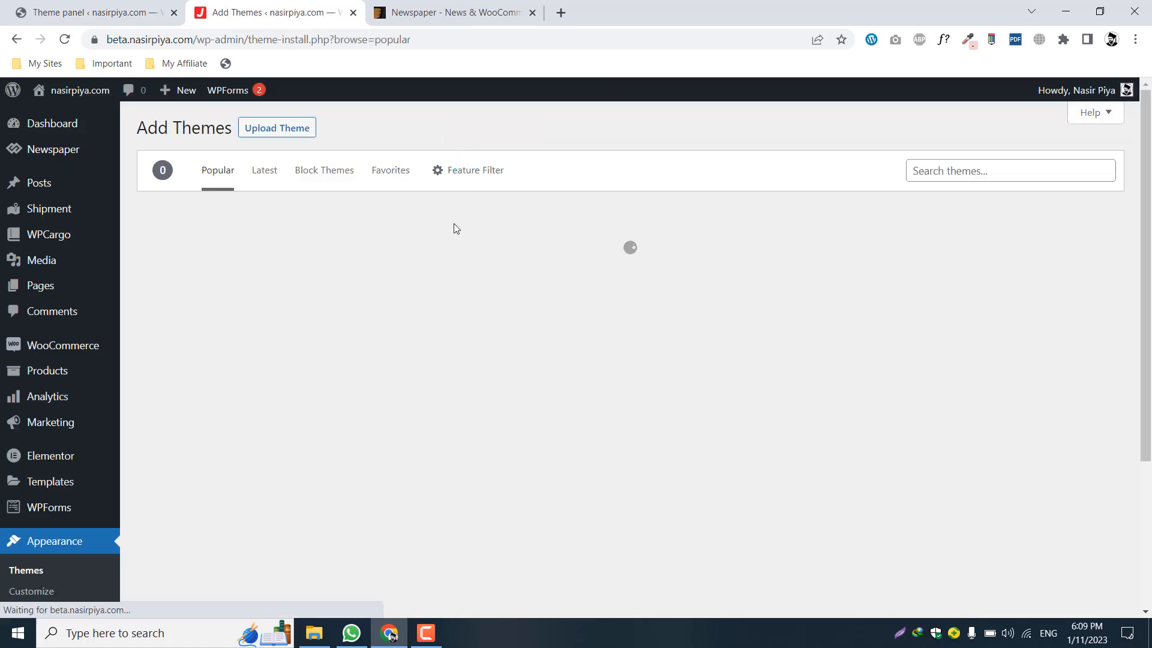
{"action": "left_click", "coordinate": [269, 134]}
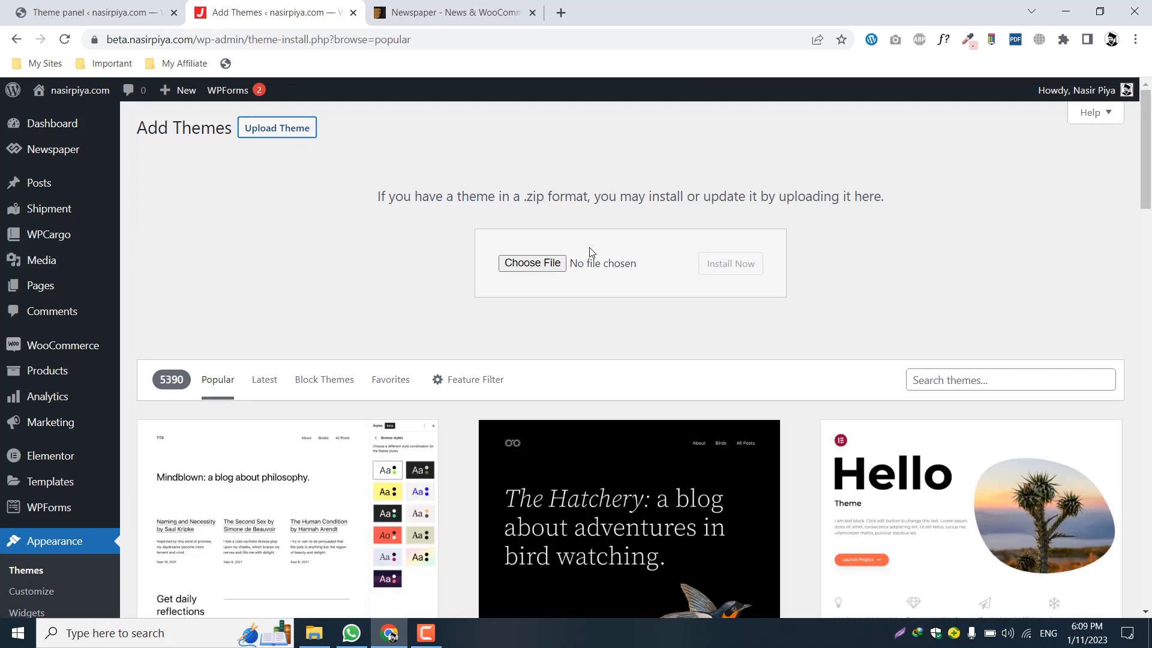
Step: Locate the Newspaper ZIP archive in Downloads > Compressed > Newspaper-tf in File Explorer, and return to the browser
{"action": "left_click", "coordinate": [314, 633]}
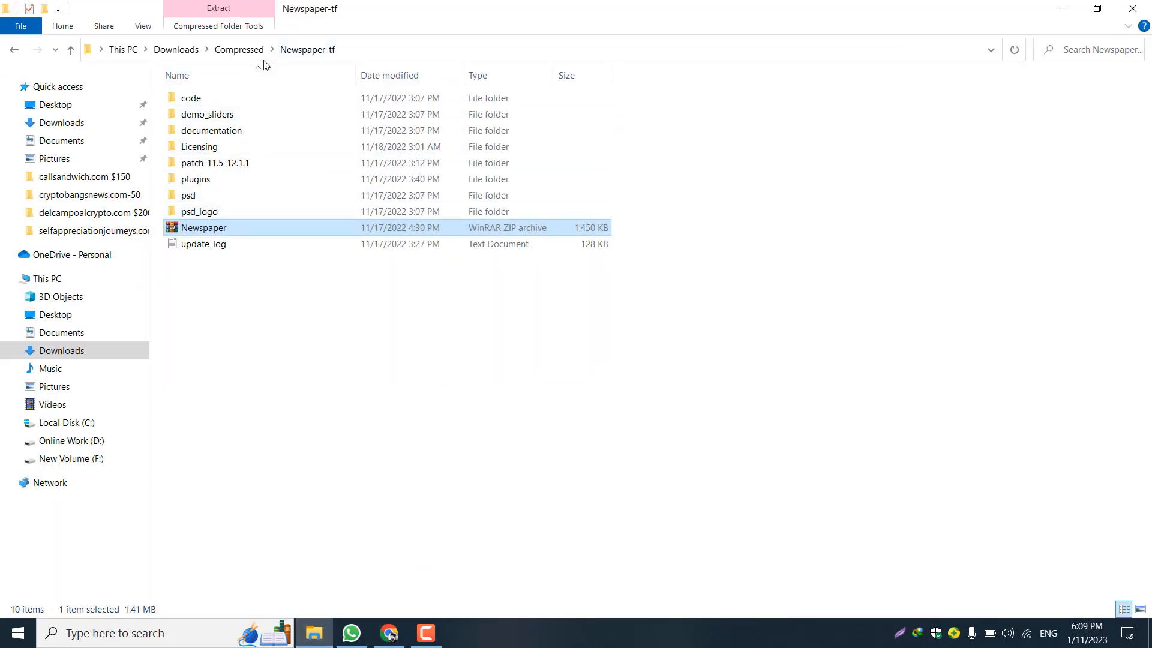
{"action": "left_click", "coordinate": [257, 50]}
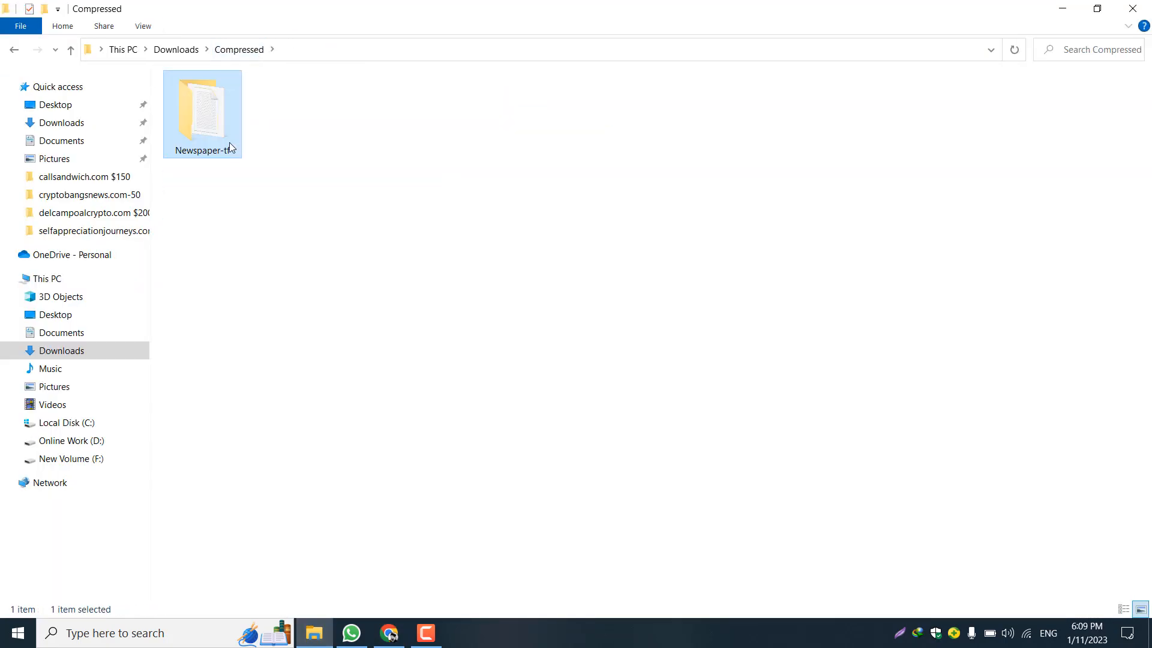
{"action": "double_click", "coordinate": [195, 117]}
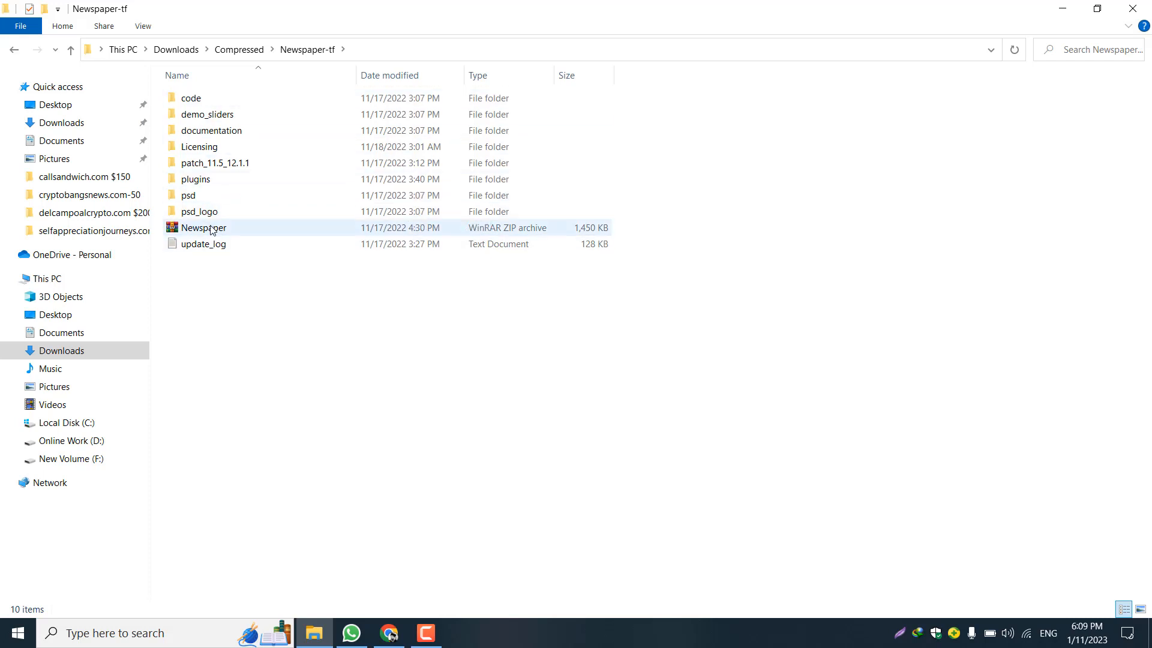
{"action": "left_click", "coordinate": [244, 234]}
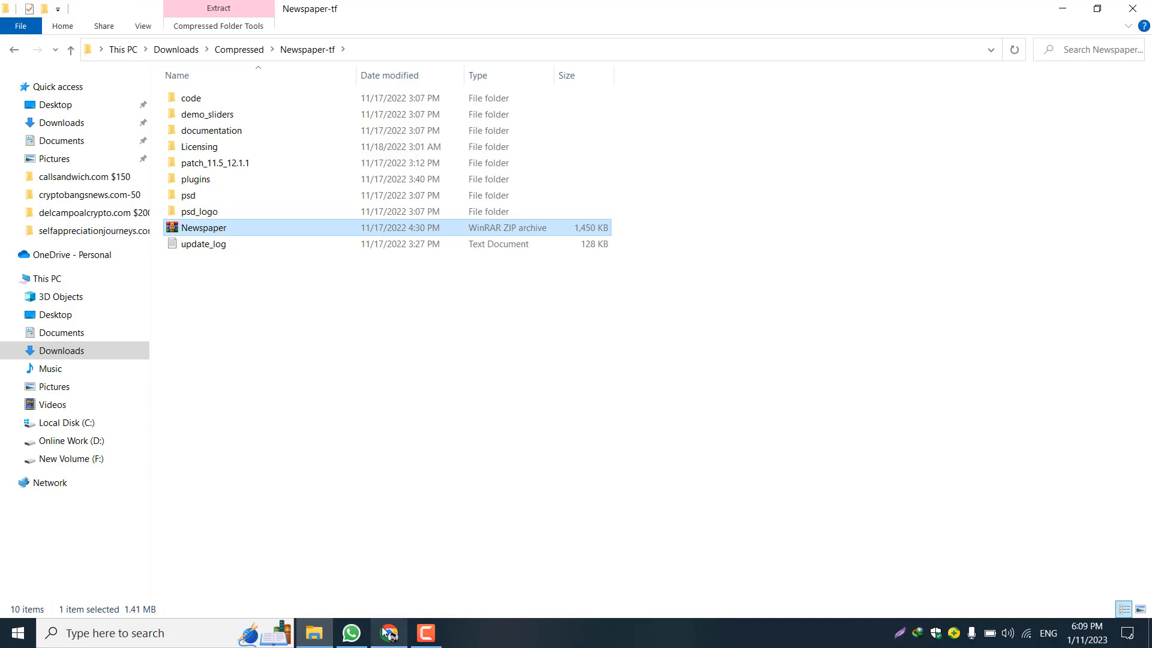
{"action": "left_click", "coordinate": [390, 636]}
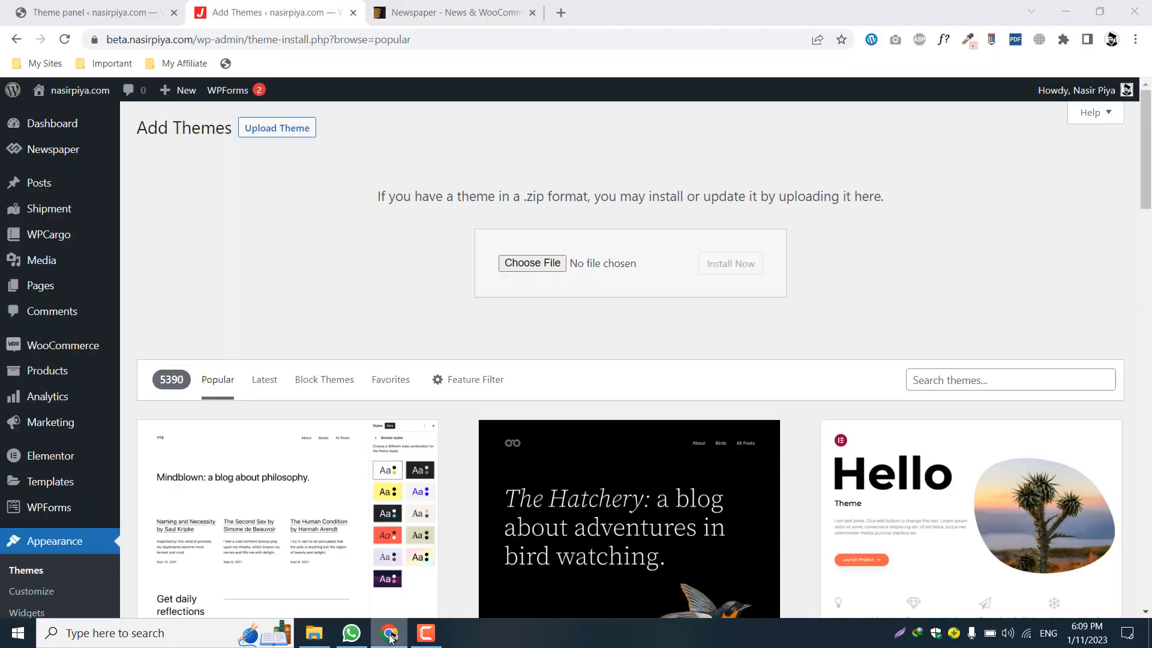
{"action": "left_click", "coordinate": [314, 633]}
{"action": "left_click", "coordinate": [1066, 8]}
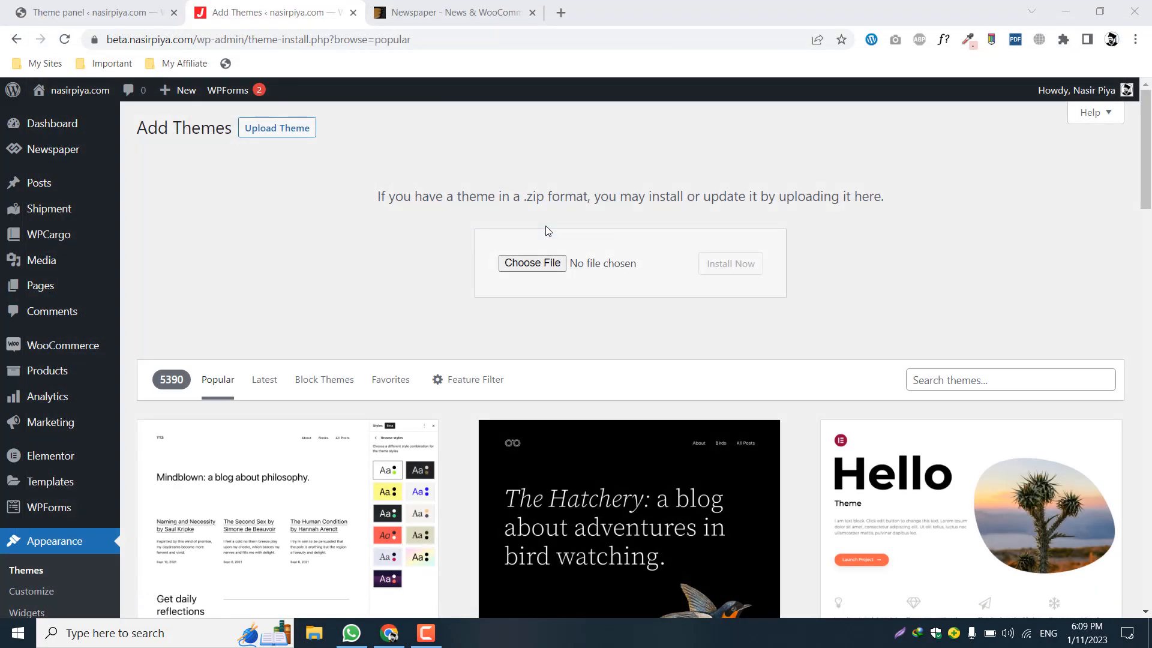
{"action": "left_click", "coordinate": [410, 185]}
Step: Install and activate the required tagDiv Composer and tagDiv Cloud Library plugins from the Newspaper welcome page
{"action": "left_click", "coordinate": [108, 12]}
{"action": "scroll", "coordinate": [515, 311], "scroll_direction": "up", "scroll_amount": 3}
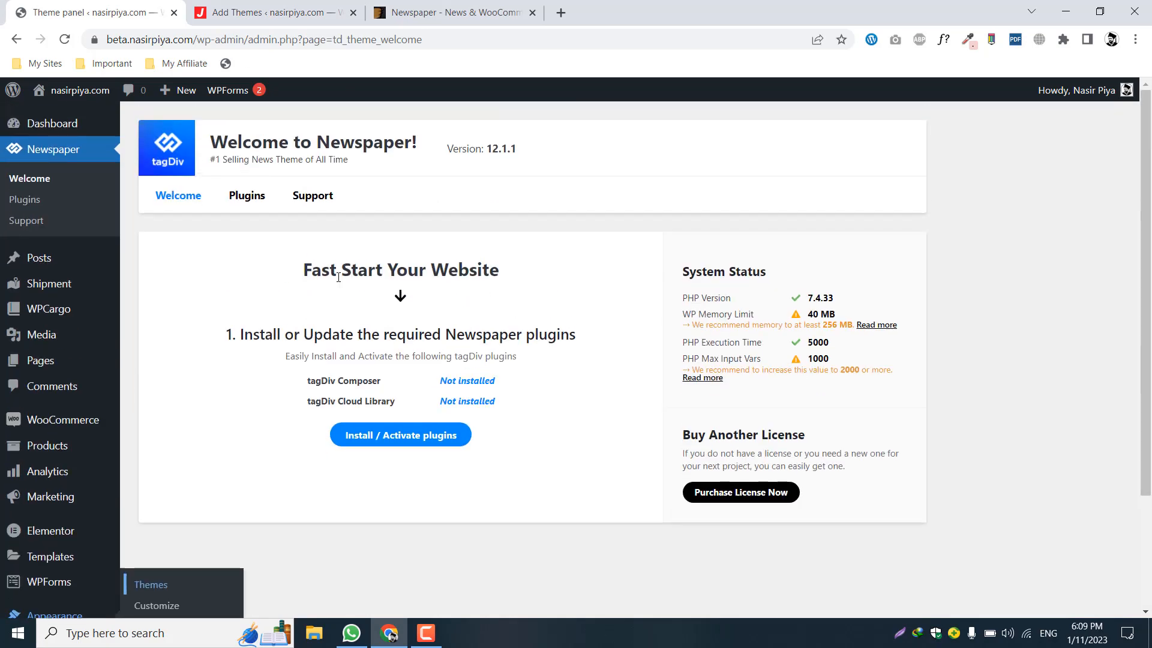
{"action": "scroll", "coordinate": [200, 279], "scroll_direction": "down", "scroll_amount": 1}
{"action": "scroll", "coordinate": [174, 280], "scroll_direction": "up", "scroll_amount": 1}
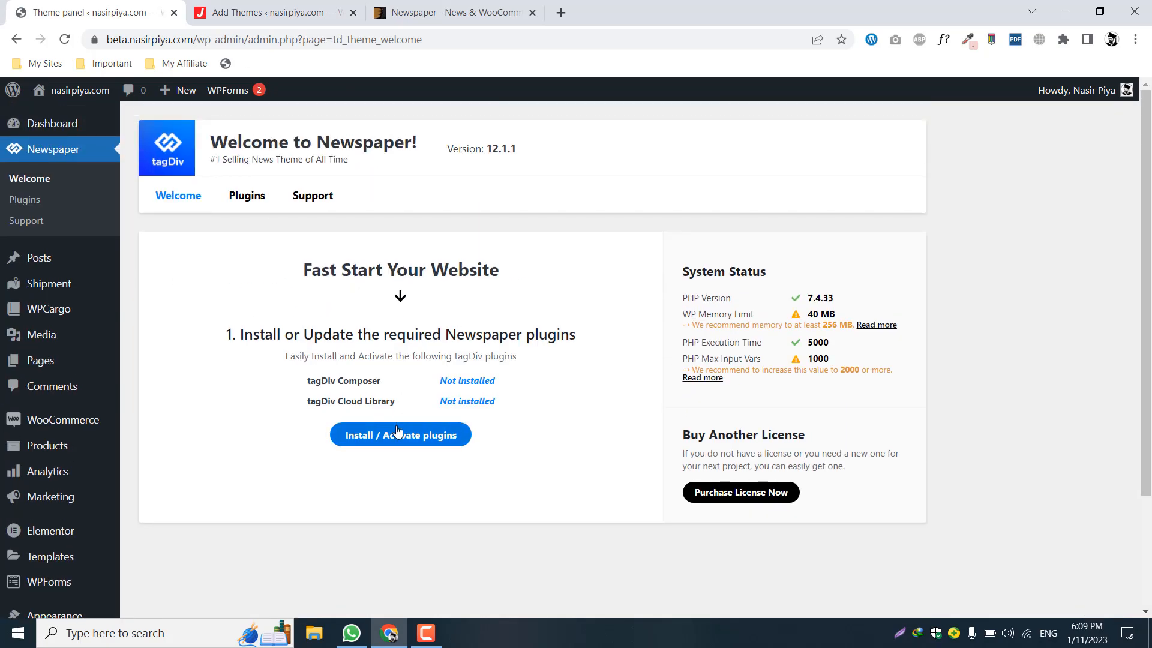
{"action": "left_click", "coordinate": [414, 443]}
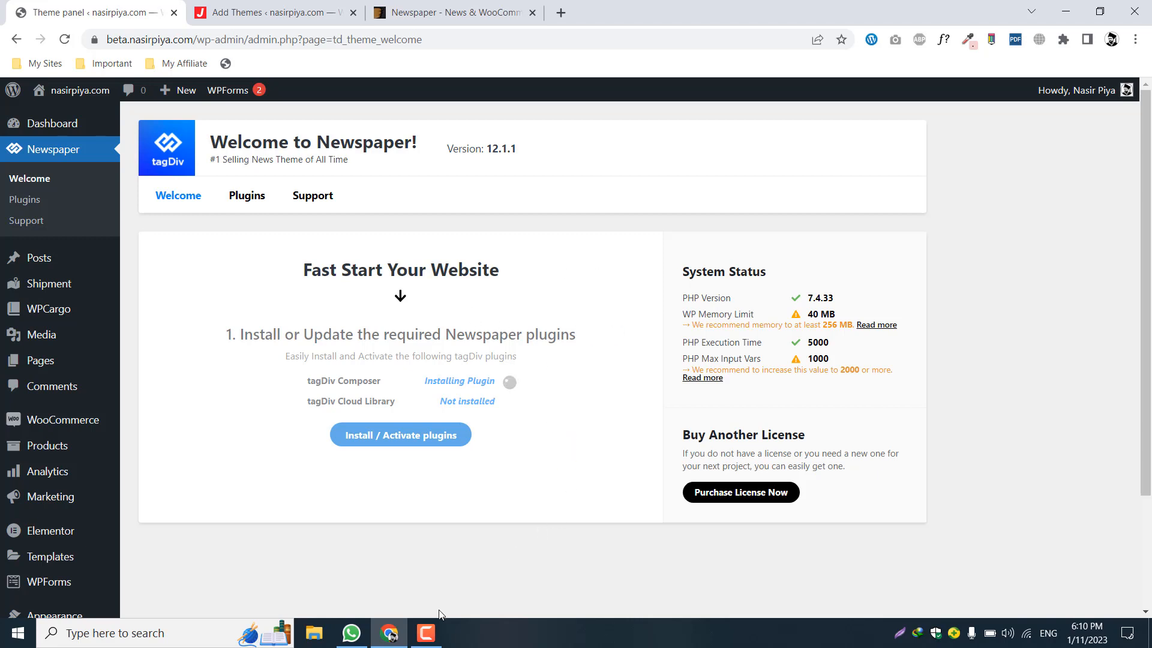
{"action": "left_click", "coordinate": [427, 633]}
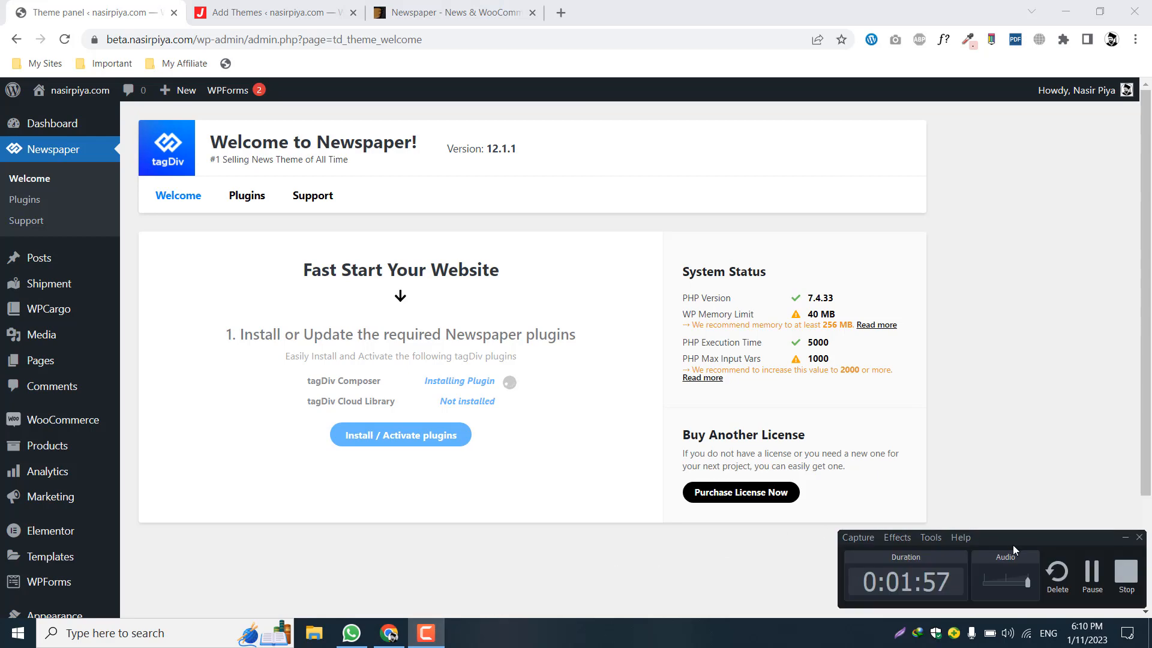
{"action": "left_click", "coordinate": [1092, 572]}
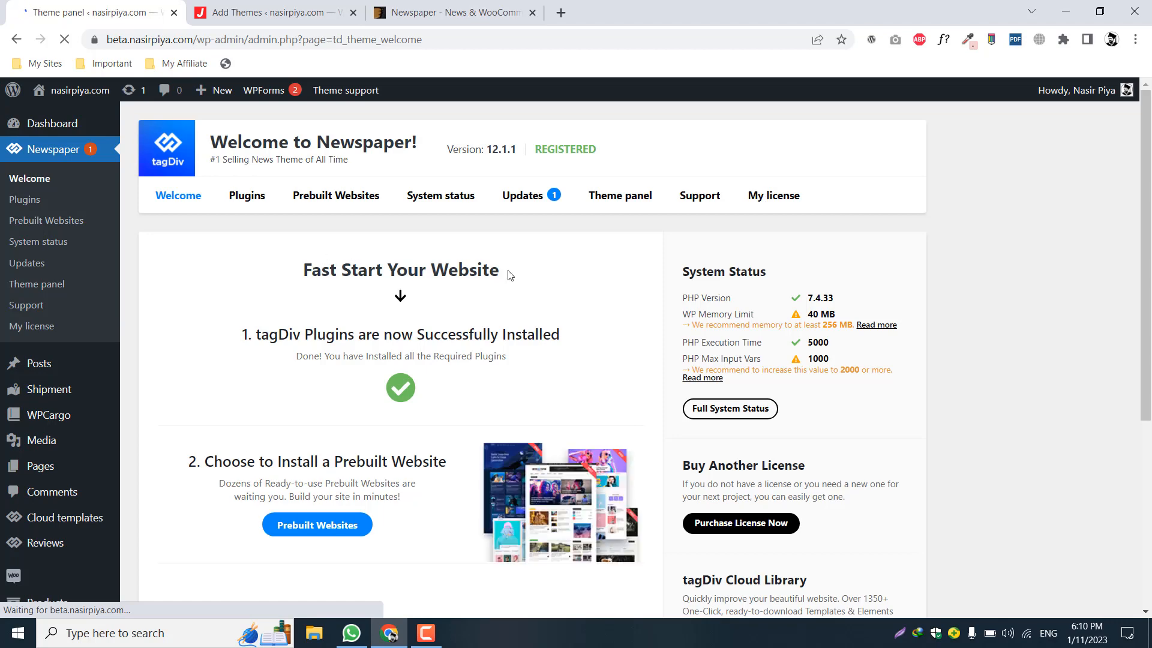
Step: Review the Newspaper welcome page after the plugin installation and open the theme's Plugins page
{"action": "scroll", "coordinate": [935, 288], "scroll_direction": "down", "scroll_amount": 5}
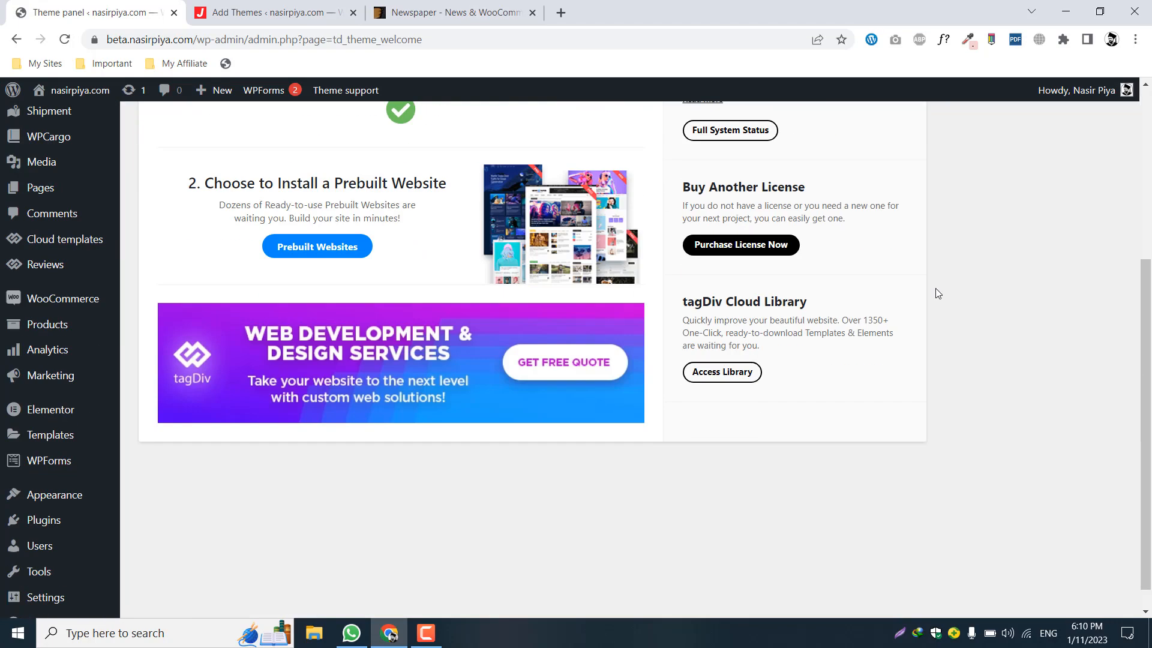
{"action": "scroll", "coordinate": [935, 288], "scroll_direction": "up", "scroll_amount": 5}
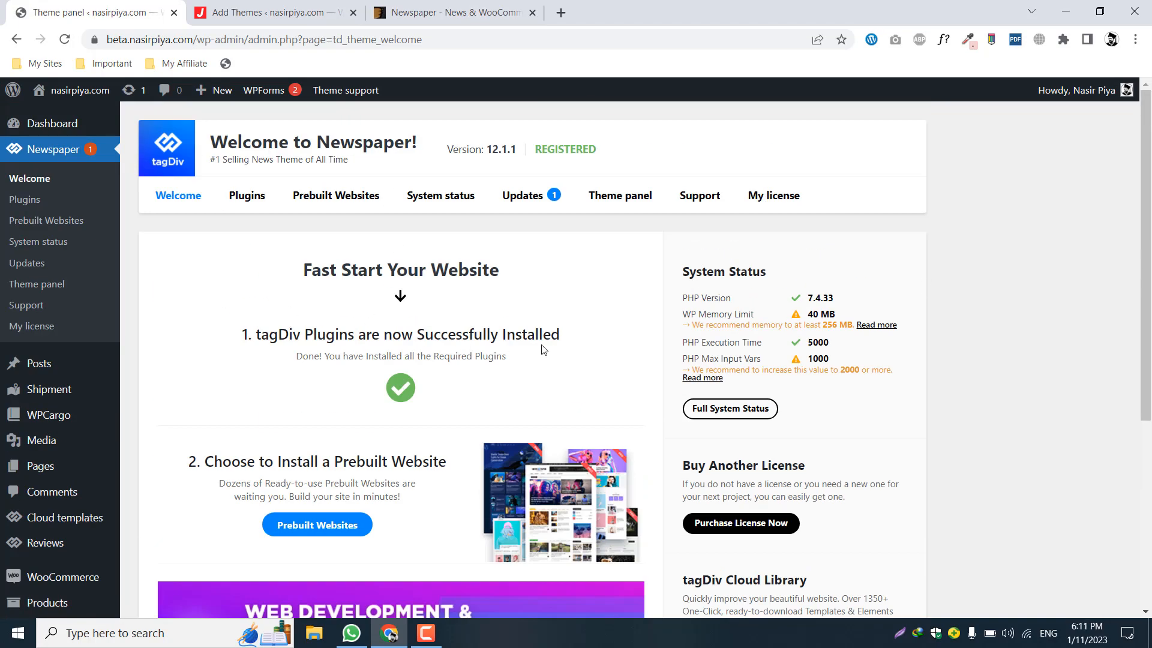
{"action": "left_click_drag", "start_coordinate": [379, 333], "coordinate": [576, 315]}
{"action": "left_click", "coordinate": [317, 237]}
{"action": "left_click", "coordinate": [338, 198]}
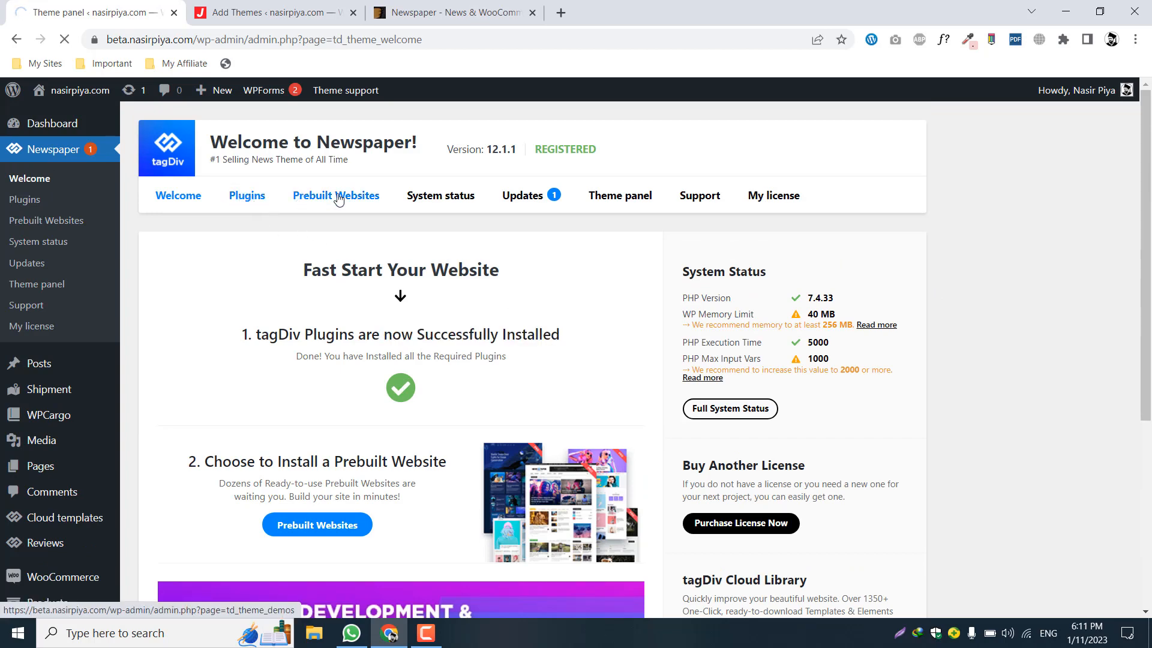
Step: Look over the theme's premium plugins and install tagDiv Social Counter
{"action": "scroll", "coordinate": [486, 329], "scroll_direction": "down", "scroll_amount": 1}
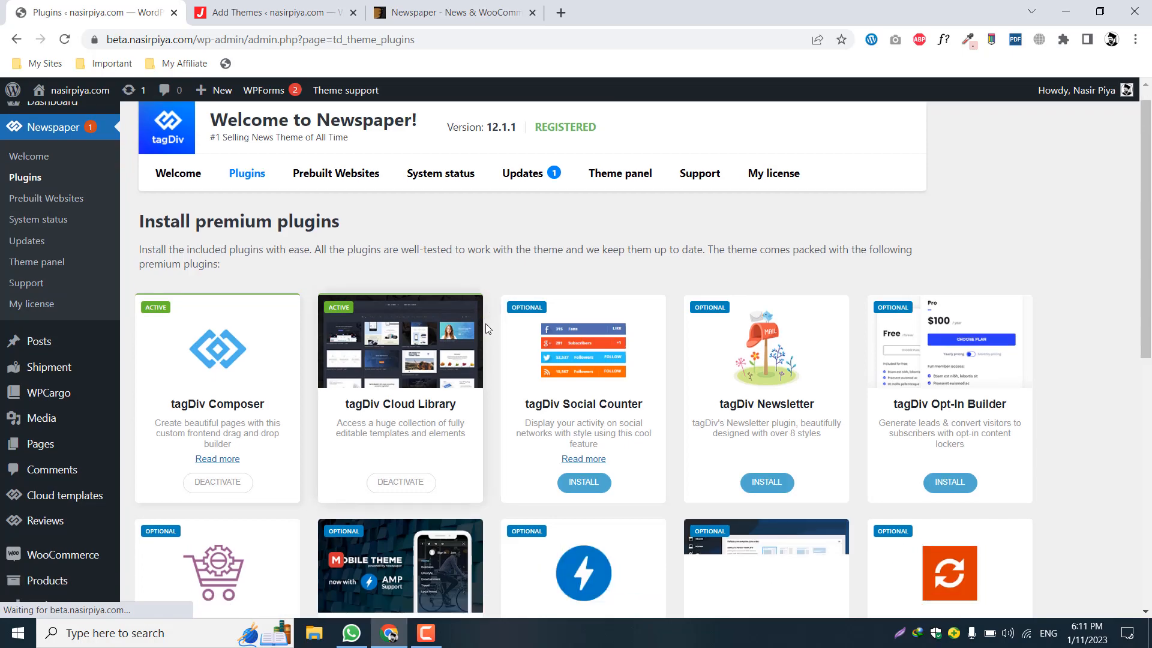
{"action": "scroll", "coordinate": [485, 323], "scroll_direction": "down", "scroll_amount": 2}
{"action": "scroll", "coordinate": [485, 323], "scroll_direction": "up", "scroll_amount": 3}
{"action": "scroll", "coordinate": [1071, 350], "scroll_direction": "down", "scroll_amount": 1}
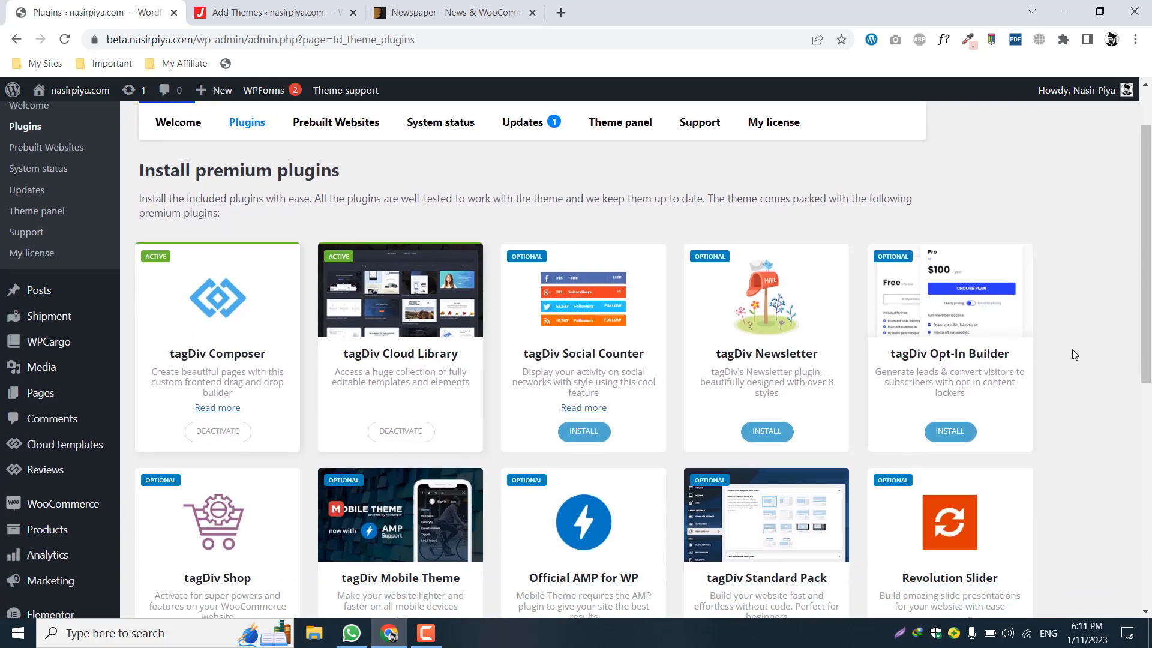
{"action": "scroll", "coordinate": [1074, 354], "scroll_direction": "down", "scroll_amount": 3}
{"action": "scroll", "coordinate": [889, 348], "scroll_direction": "up", "scroll_amount": 3}
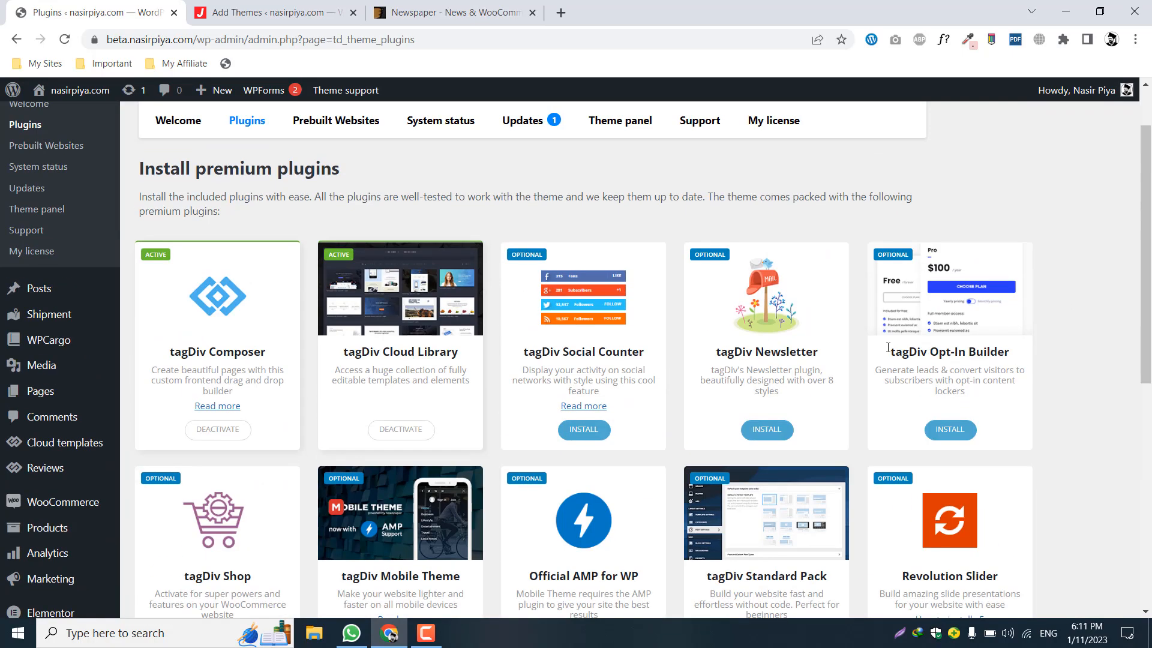
{"action": "left_click", "coordinate": [579, 431]}
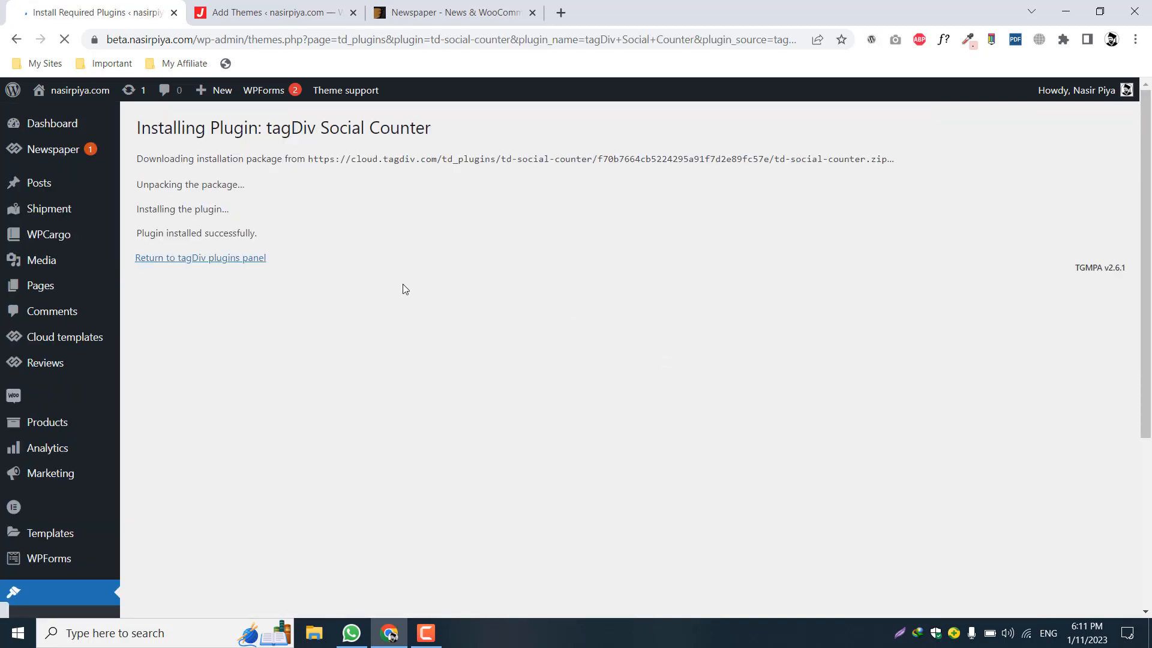
Step: Return to the tagDiv plugins panel and activate the tagDiv Social Counter plugin
{"action": "left_click", "coordinate": [201, 262]}
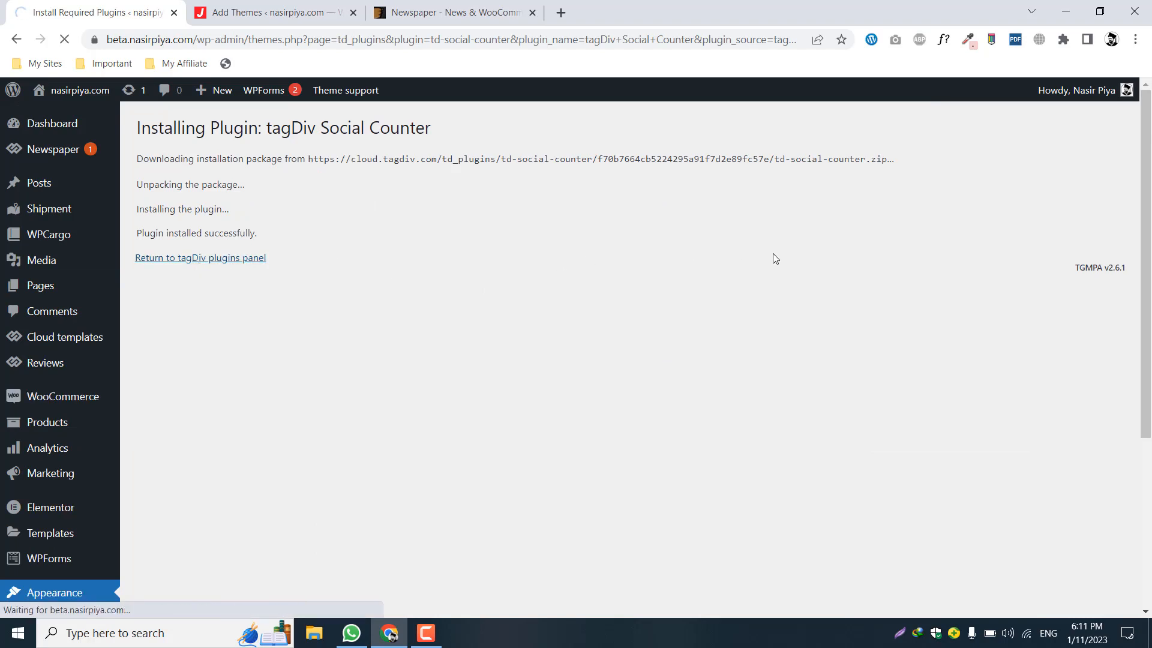
{"action": "scroll", "coordinate": [540, 336], "scroll_direction": "down", "scroll_amount": 3}
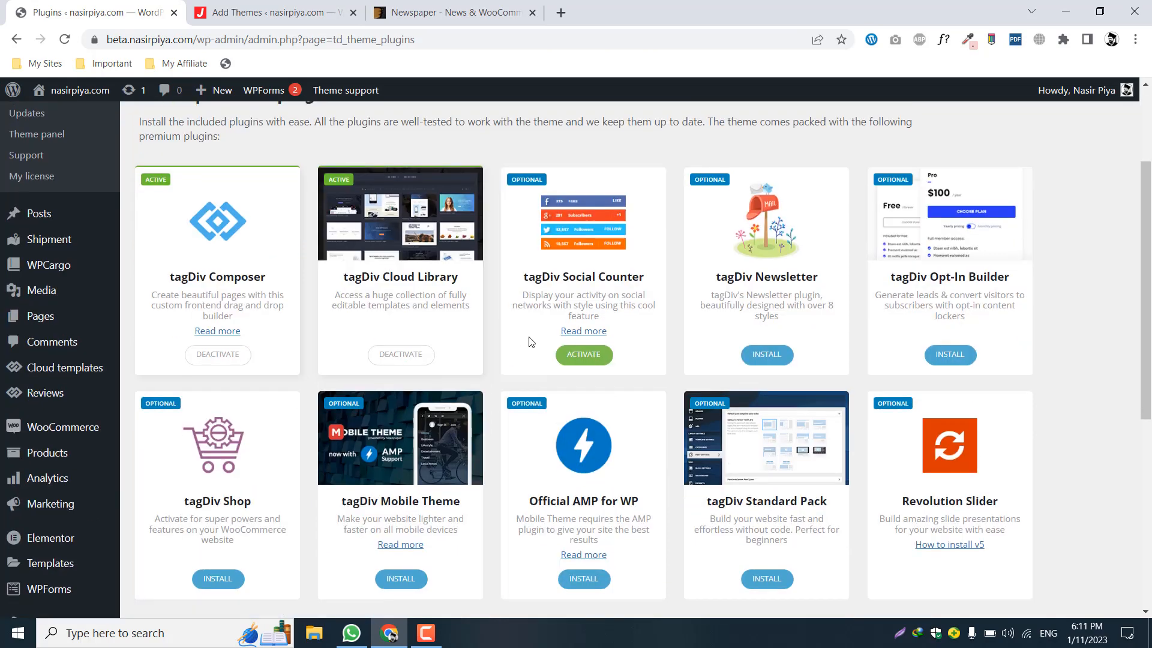
{"action": "left_click", "coordinate": [592, 363]}
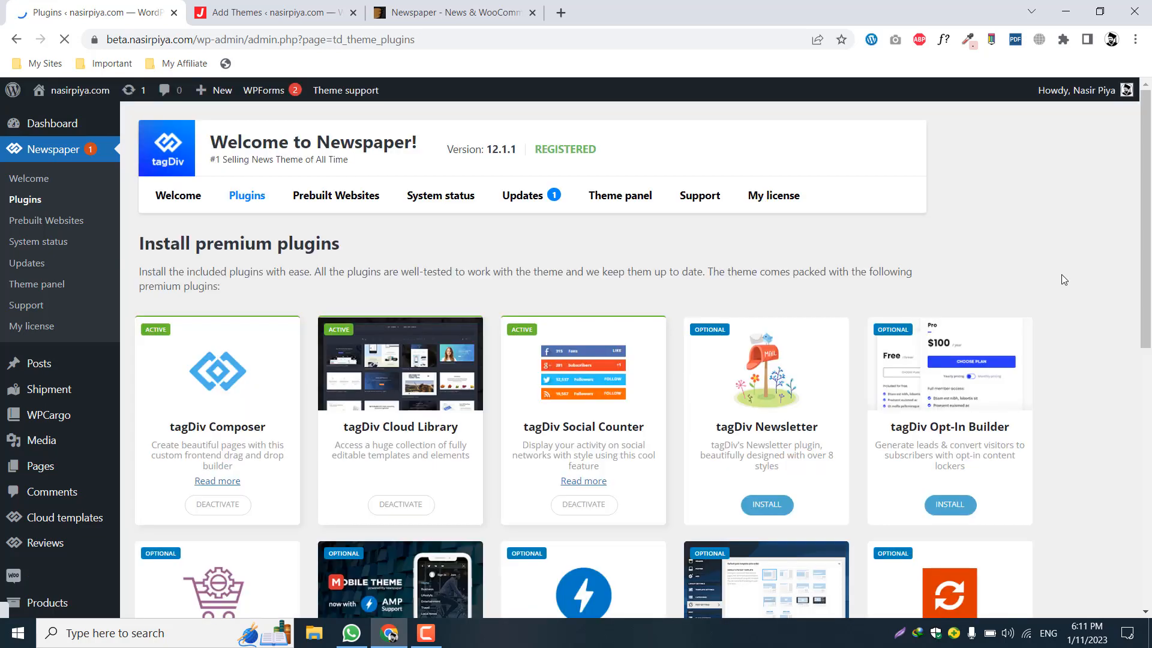
Step: Install the optional tagDiv Standard Pack plugin and return to the tagDiv plugins panel
{"action": "scroll", "coordinate": [1064, 279], "scroll_direction": "down", "scroll_amount": 3}
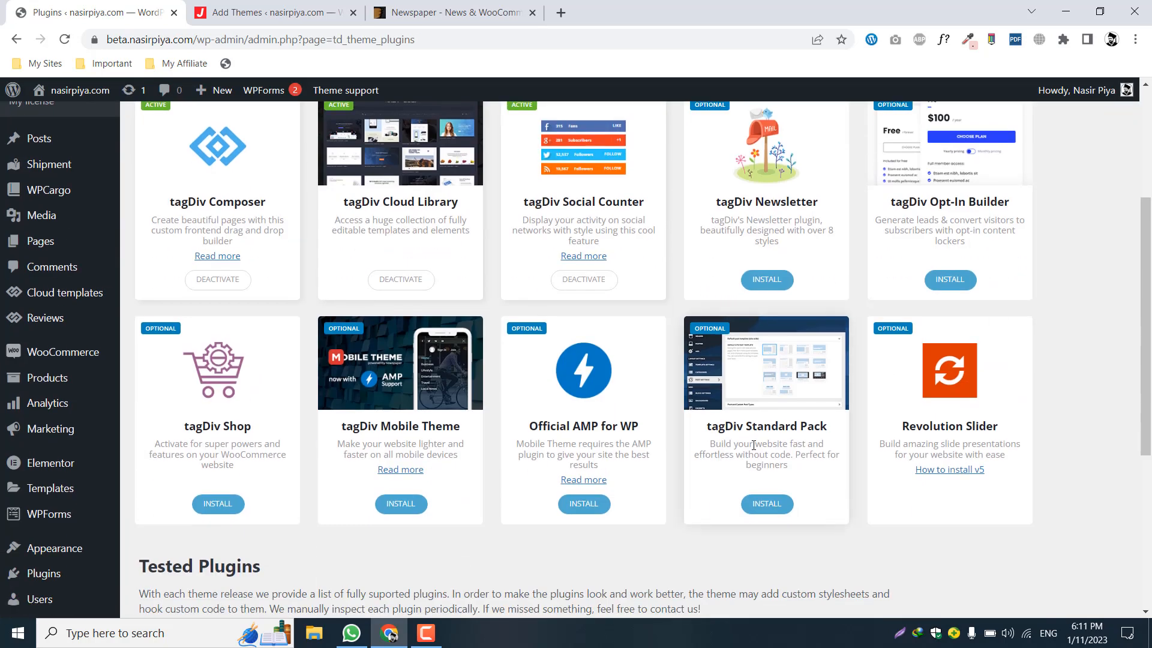
{"action": "left_click_drag", "start_coordinate": [754, 445], "coordinate": [794, 448]}
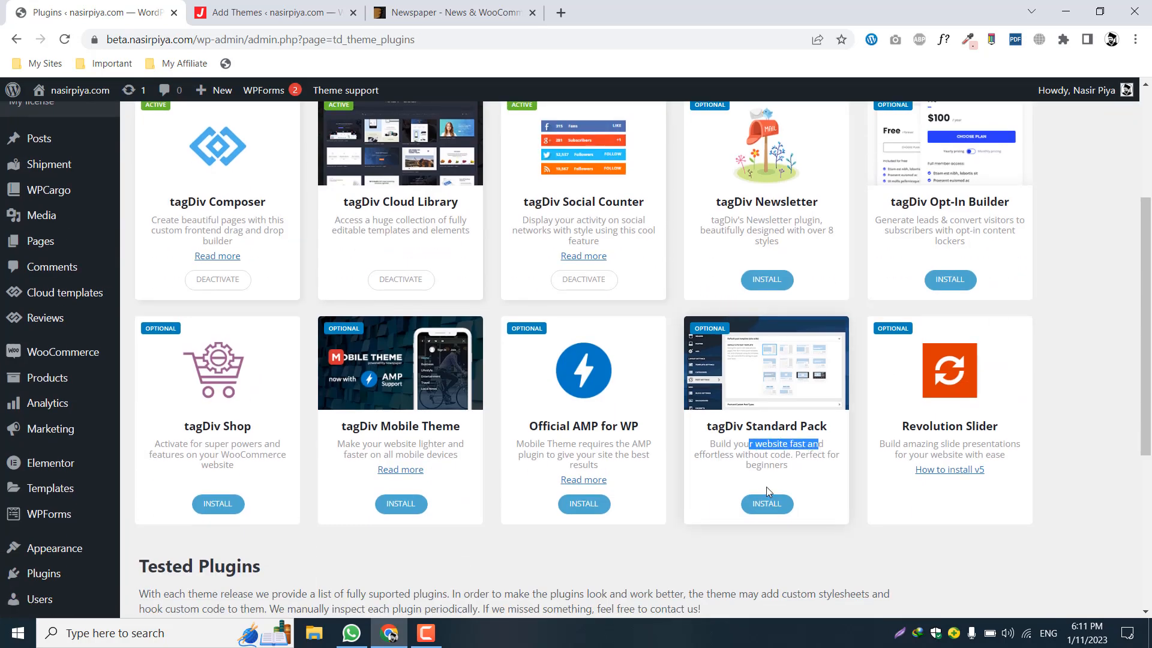
{"action": "left_click", "coordinate": [767, 504]}
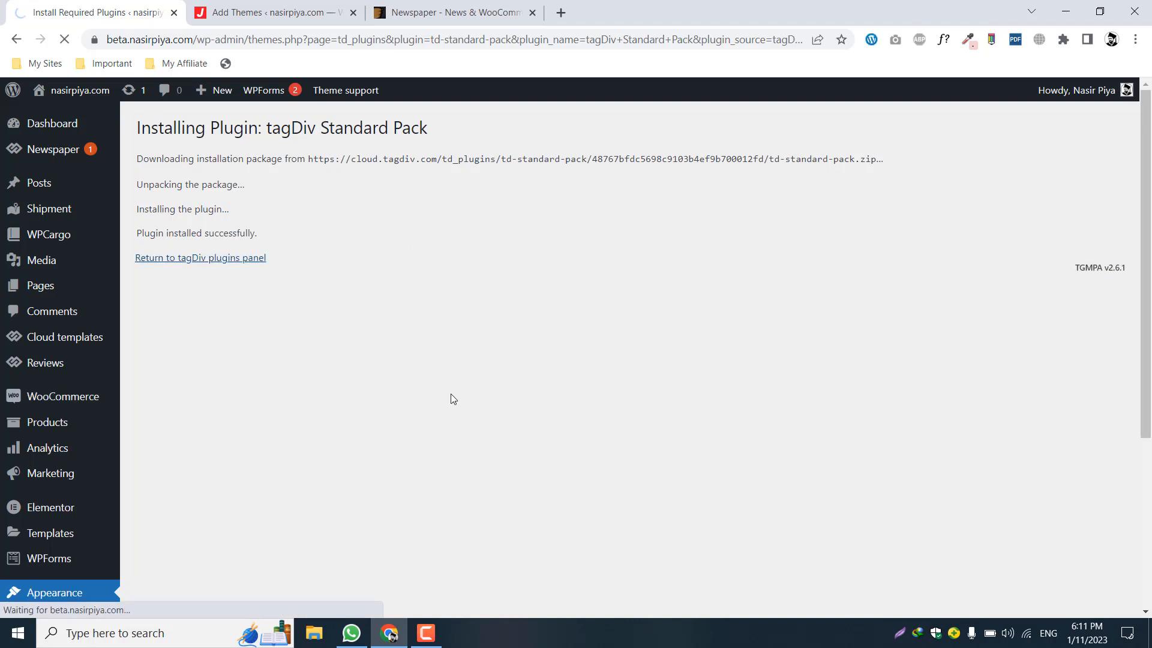
{"action": "left_click", "coordinate": [426, 631]}
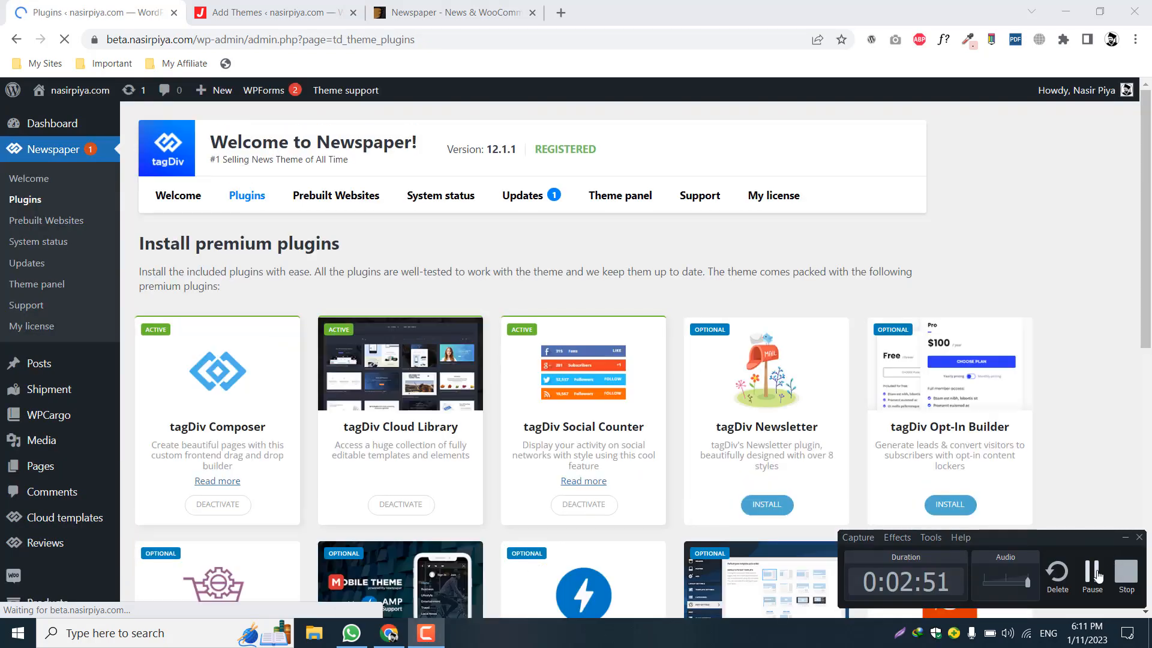
{"action": "left_click", "coordinate": [1099, 332]}
Step: Look over the remaining optional premium plugins, including tagDiv Opt-In Builder and tagDiv Shop, and the Tested Plugins section
{"action": "scroll", "coordinate": [1100, 320], "scroll_direction": "down", "scroll_amount": 5}
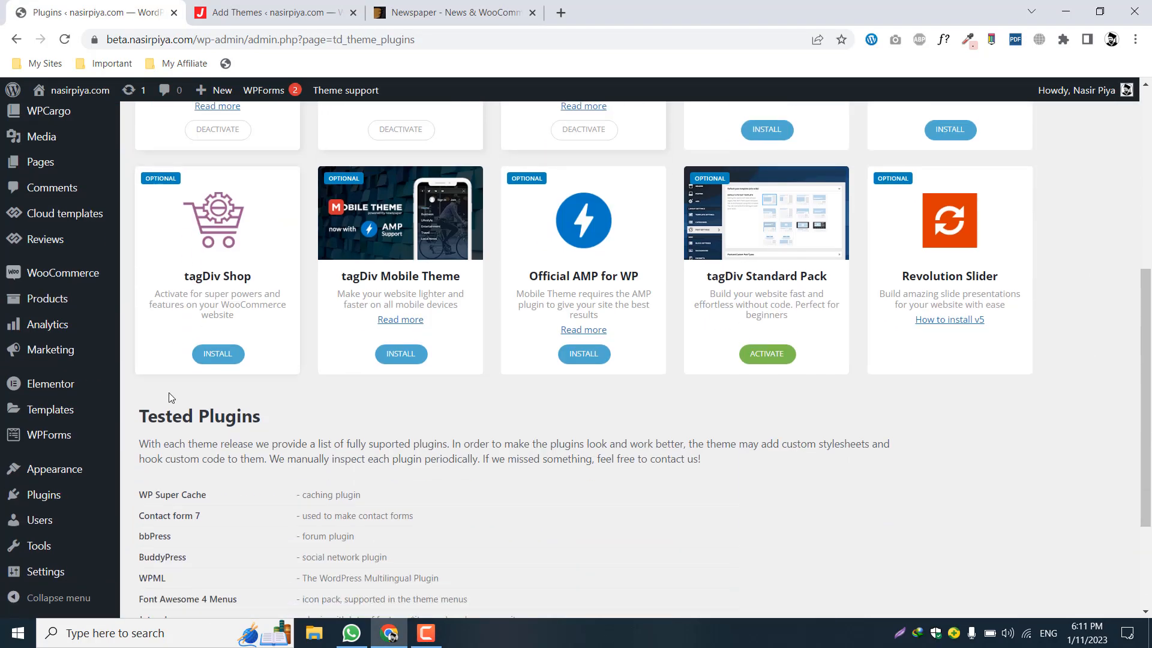
{"action": "scroll", "coordinate": [366, 420], "scroll_direction": "up", "scroll_amount": 2}
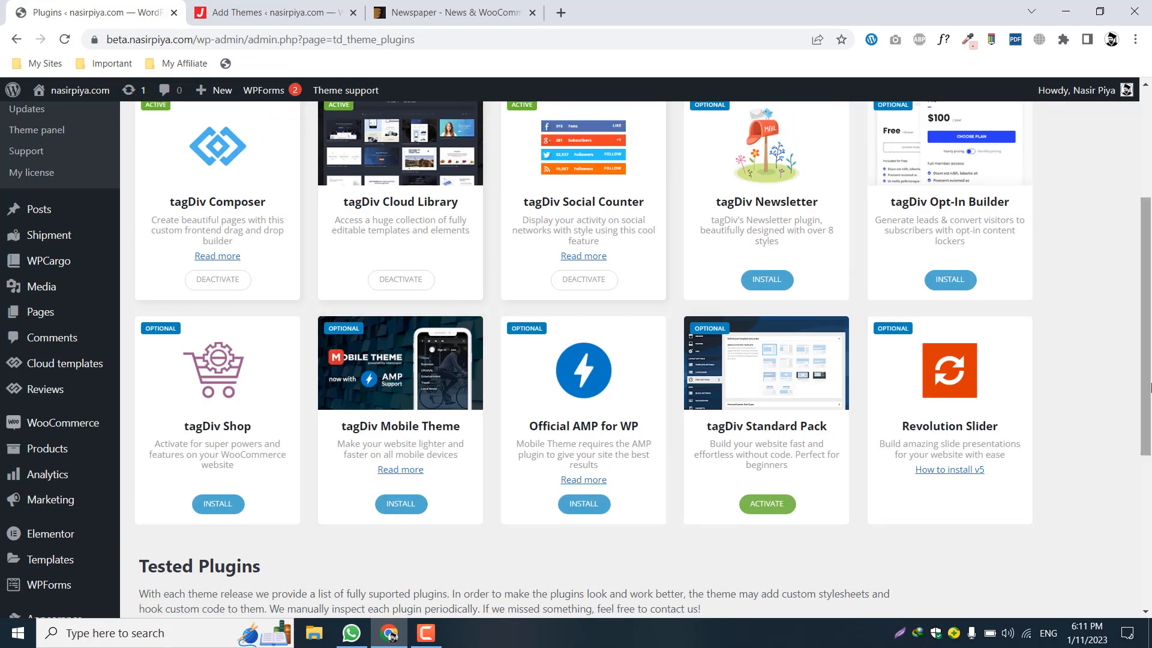
{"action": "scroll", "coordinate": [462, 270], "scroll_direction": "up", "scroll_amount": 3}
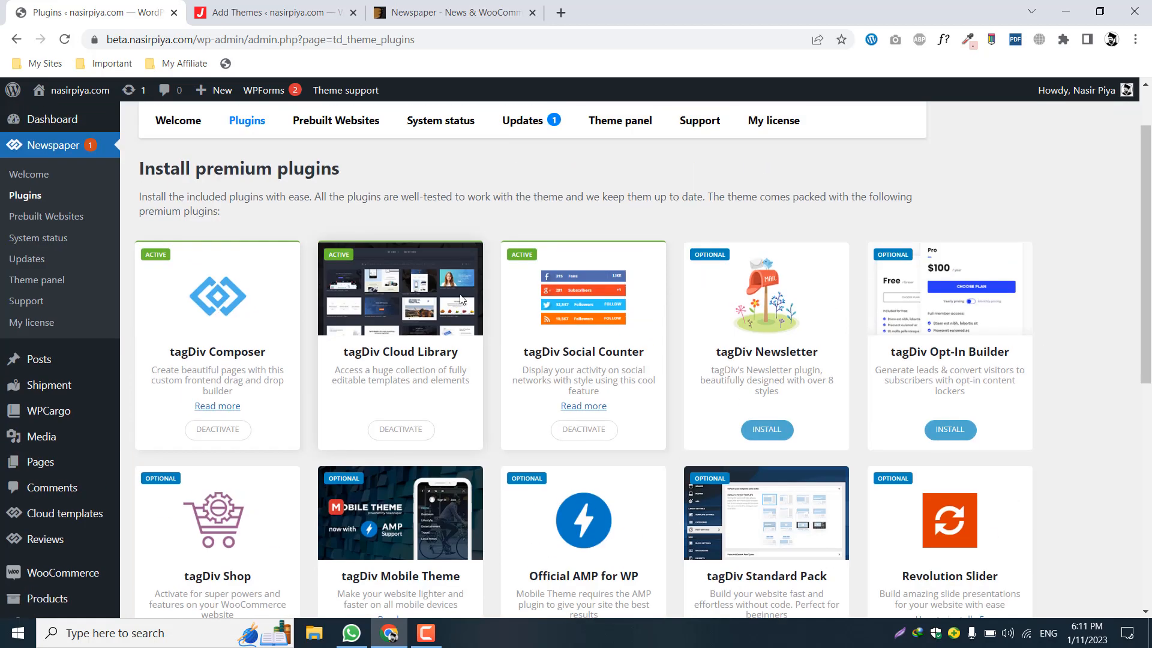
{"action": "scroll", "coordinate": [462, 299], "scroll_direction": "down", "scroll_amount": 3}
{"action": "scroll", "coordinate": [1000, 298], "scroll_direction": "up", "scroll_amount": 1}
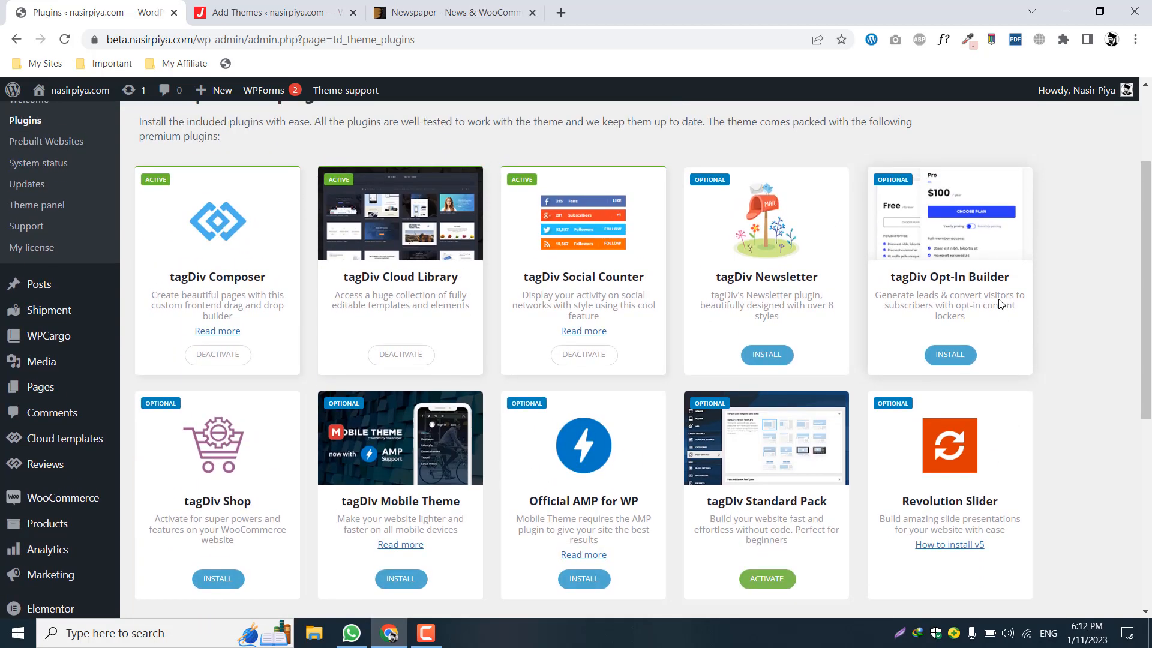
{"action": "scroll", "coordinate": [999, 305], "scroll_direction": "down", "scroll_amount": 2}
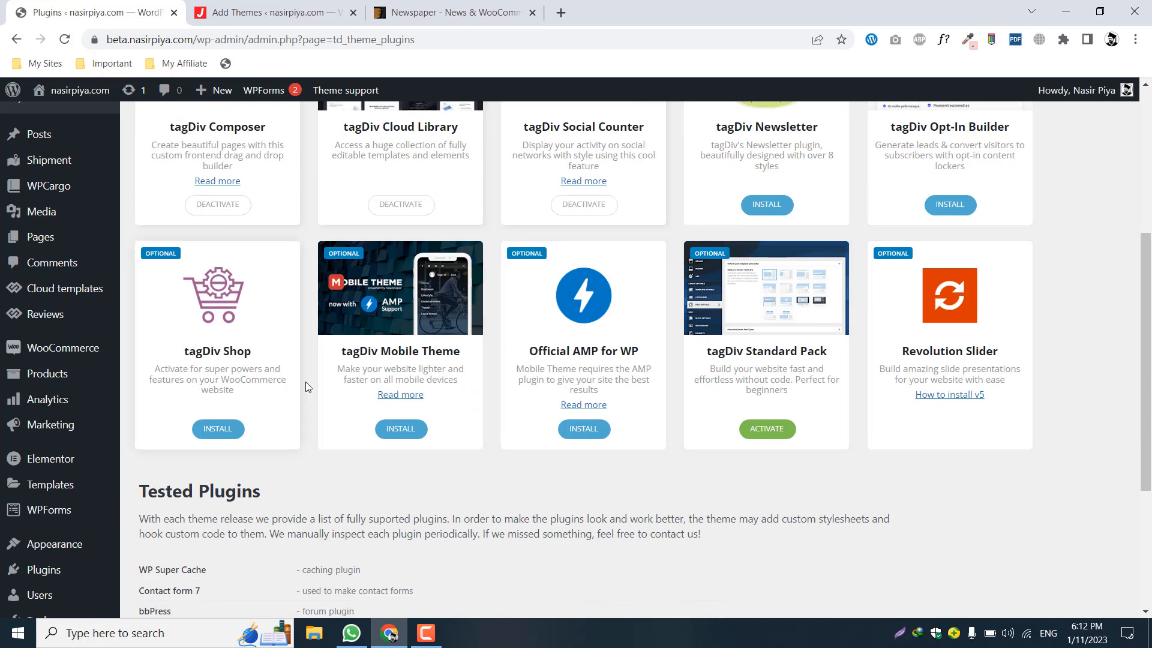
{"action": "double_click", "coordinate": [223, 383]}
{"action": "left_click", "coordinate": [185, 377]}
{"action": "scroll", "coordinate": [620, 242], "scroll_direction": "up", "scroll_amount": 5}
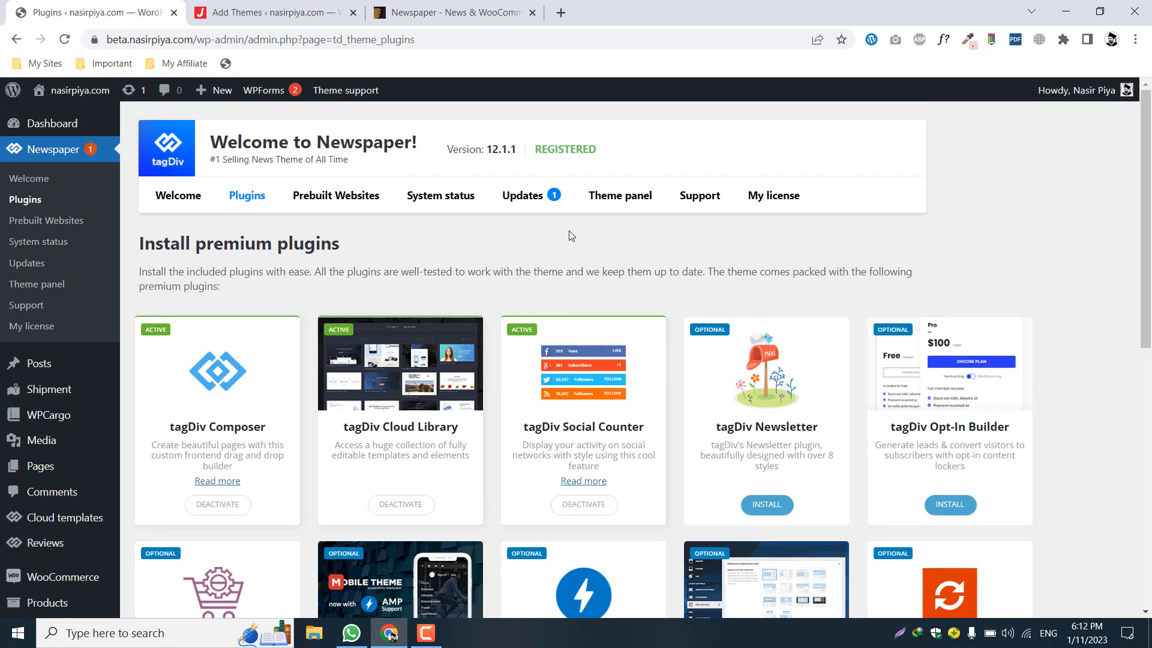
Step: Open the theme's Prebuilt Websites page and browse the whole gallery of demo designs down to its end
{"action": "left_click", "coordinate": [323, 204]}
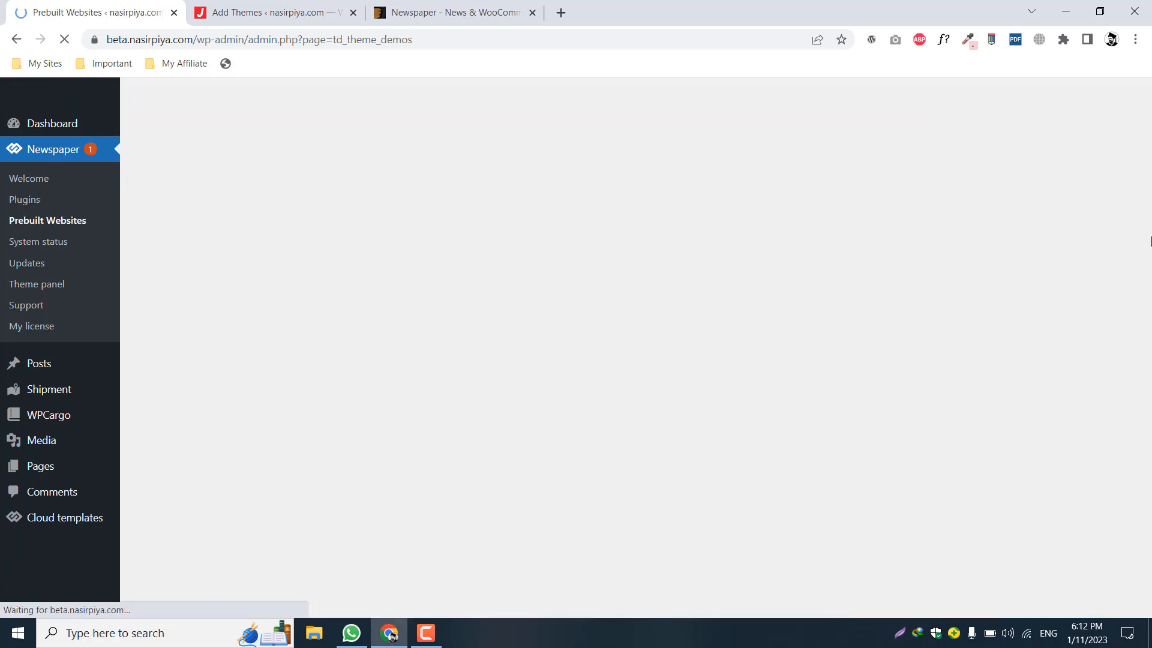
{"action": "scroll", "coordinate": [1023, 237], "scroll_direction": "down", "scroll_amount": 1}
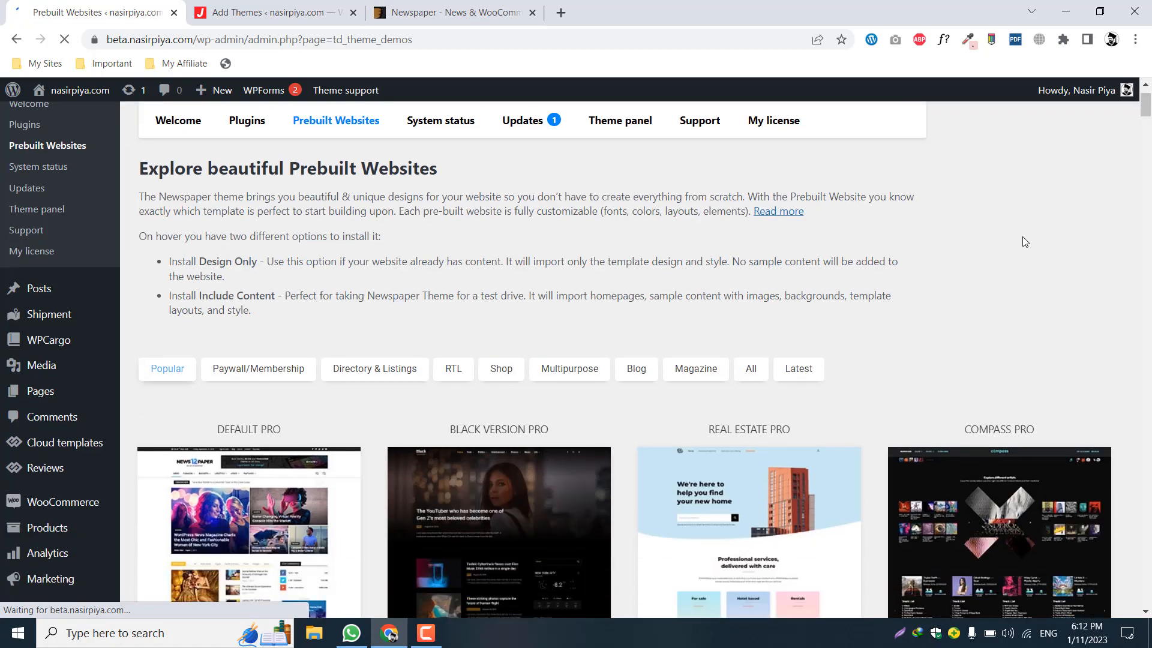
{"action": "scroll", "coordinate": [1022, 236], "scroll_direction": "down", "scroll_amount": 3}
{"action": "scroll", "coordinate": [1151, 225], "scroll_direction": "up", "scroll_amount": 2}
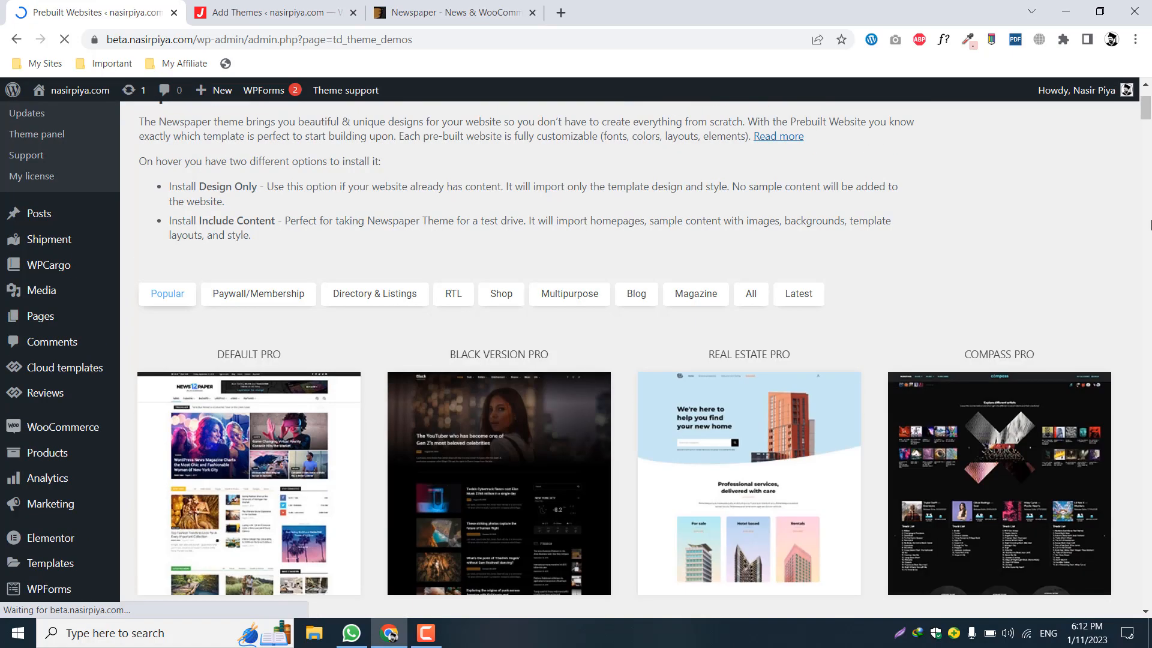
{"action": "scroll", "coordinate": [1150, 225], "scroll_direction": "down", "scroll_amount": 9}
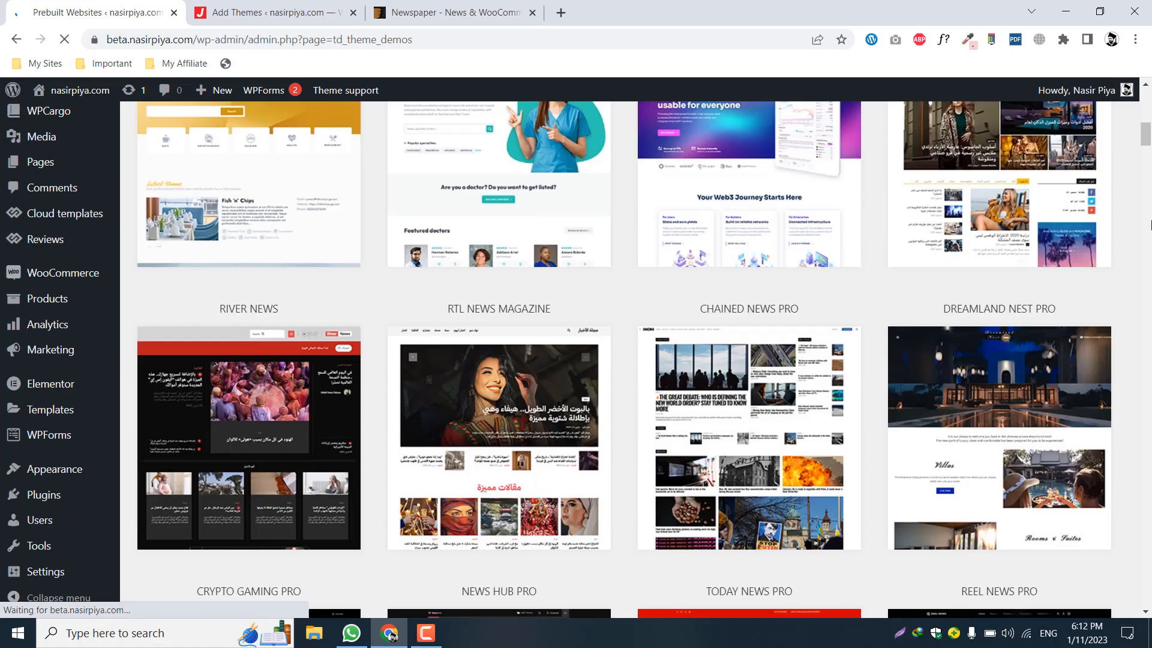
{"action": "scroll", "coordinate": [1151, 225], "scroll_direction": "up", "scroll_amount": 2}
{"action": "scroll", "coordinate": [1151, 225], "scroll_direction": "up", "scroll_amount": 1}
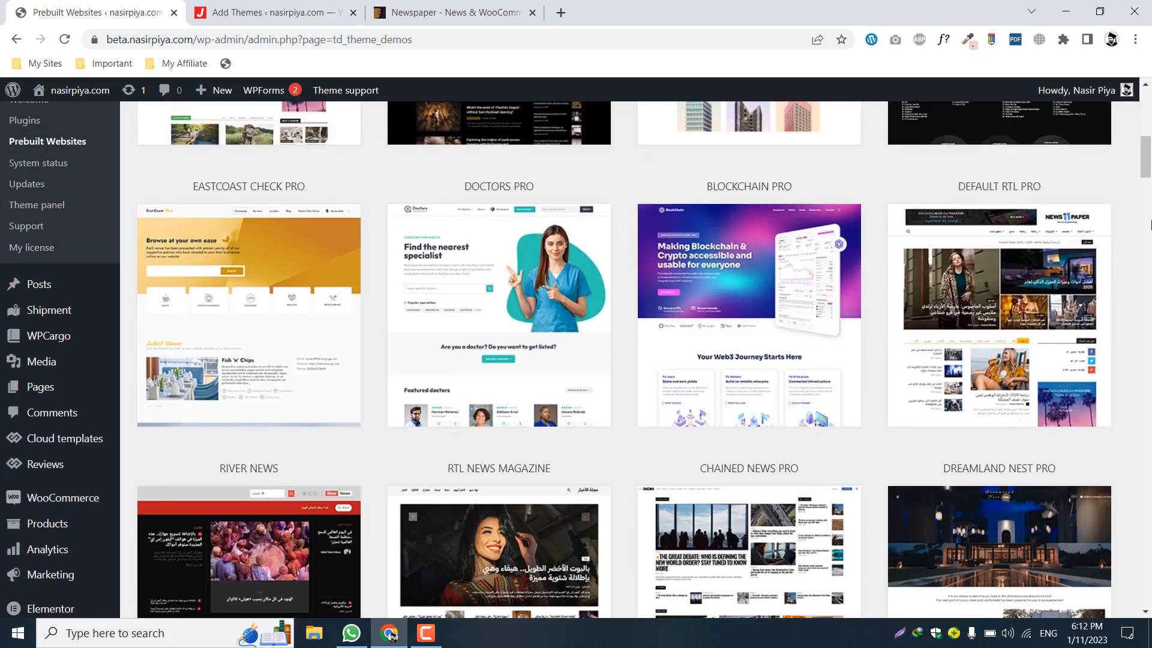
{"action": "scroll", "coordinate": [1150, 225], "scroll_direction": "down", "scroll_amount": 9}
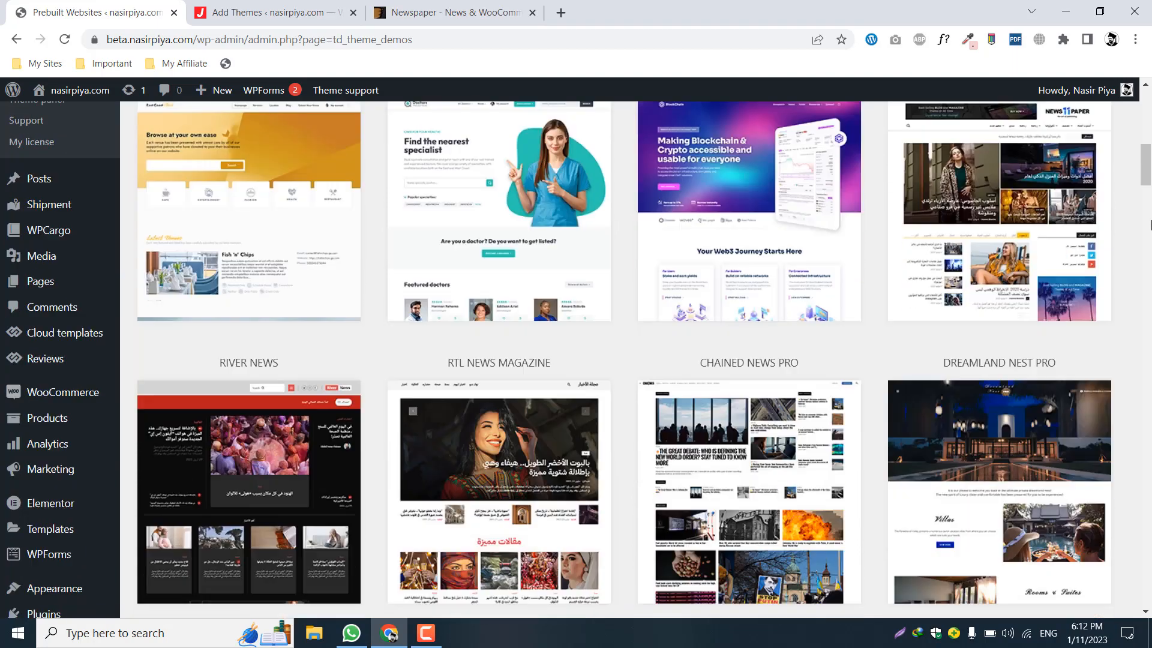
{"action": "scroll", "coordinate": [1151, 225], "scroll_direction": "down", "scroll_amount": 11}
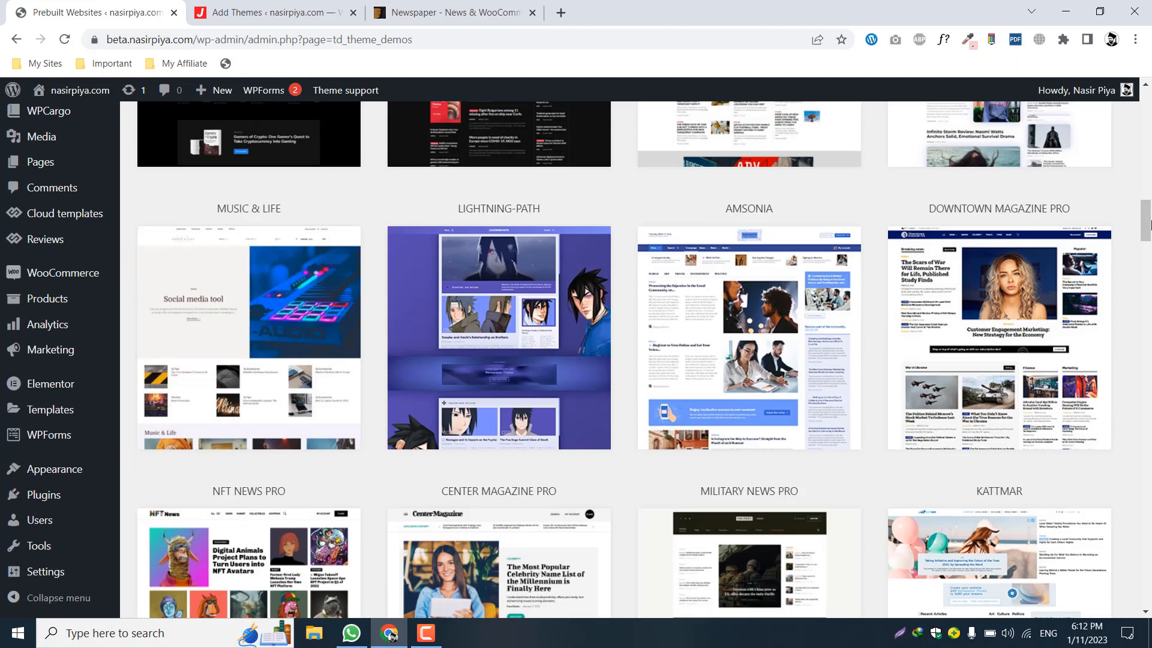
{"action": "scroll", "coordinate": [1150, 225], "scroll_direction": "up", "scroll_amount": 1}
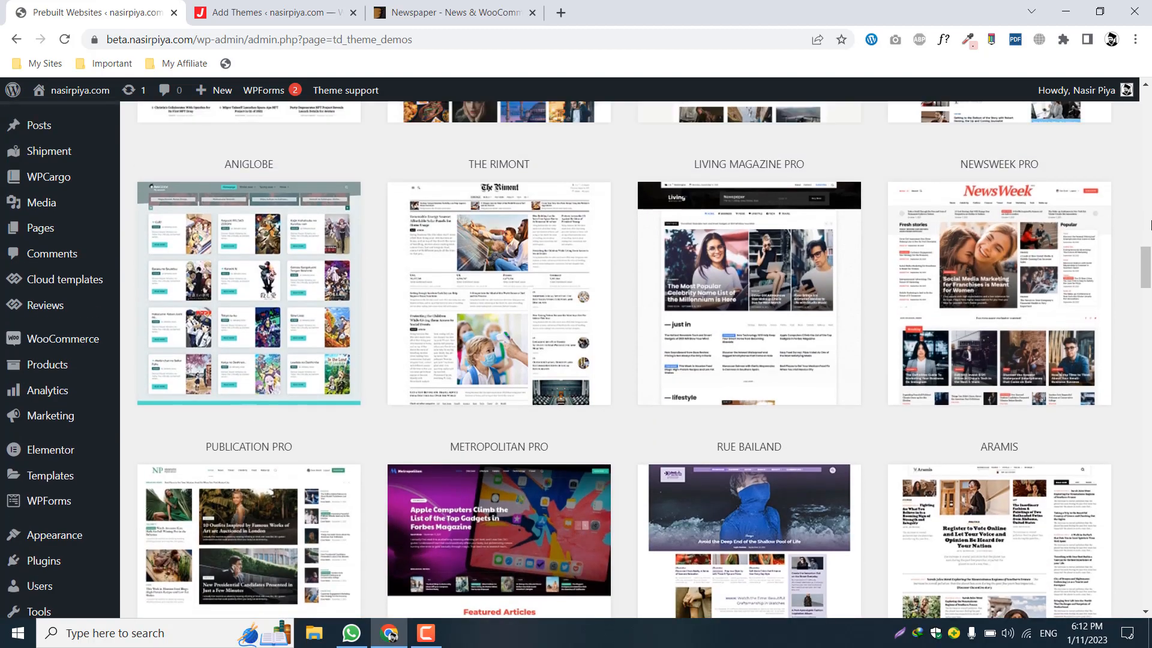
{"action": "scroll", "coordinate": [1150, 225], "scroll_direction": "down", "scroll_amount": 2}
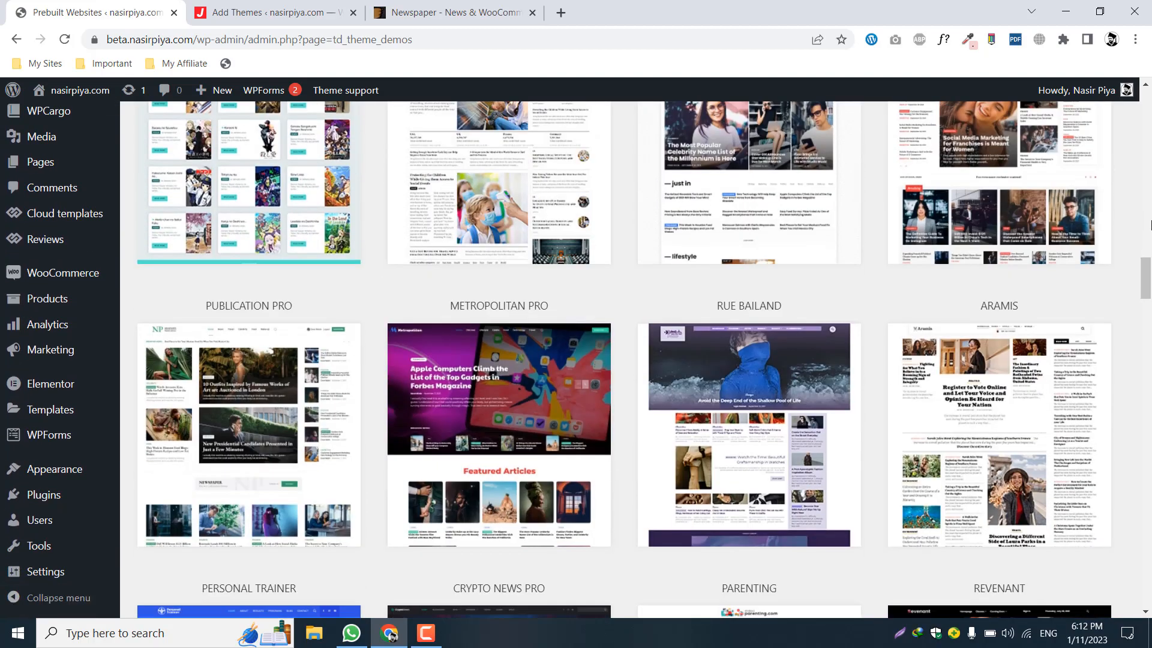
{"action": "scroll", "coordinate": [1151, 225], "scroll_direction": "down", "scroll_amount": 3}
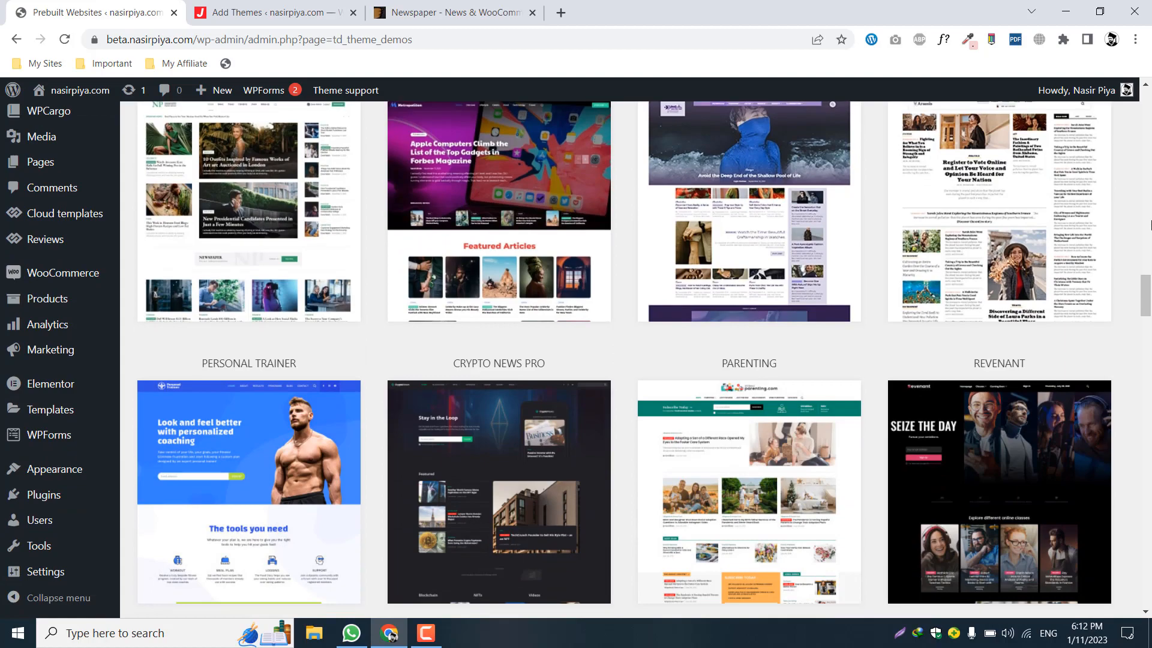
{"action": "scroll", "coordinate": [1150, 225], "scroll_direction": "down", "scroll_amount": 2}
{"action": "scroll", "coordinate": [1150, 225], "scroll_direction": "down", "scroll_amount": 6}
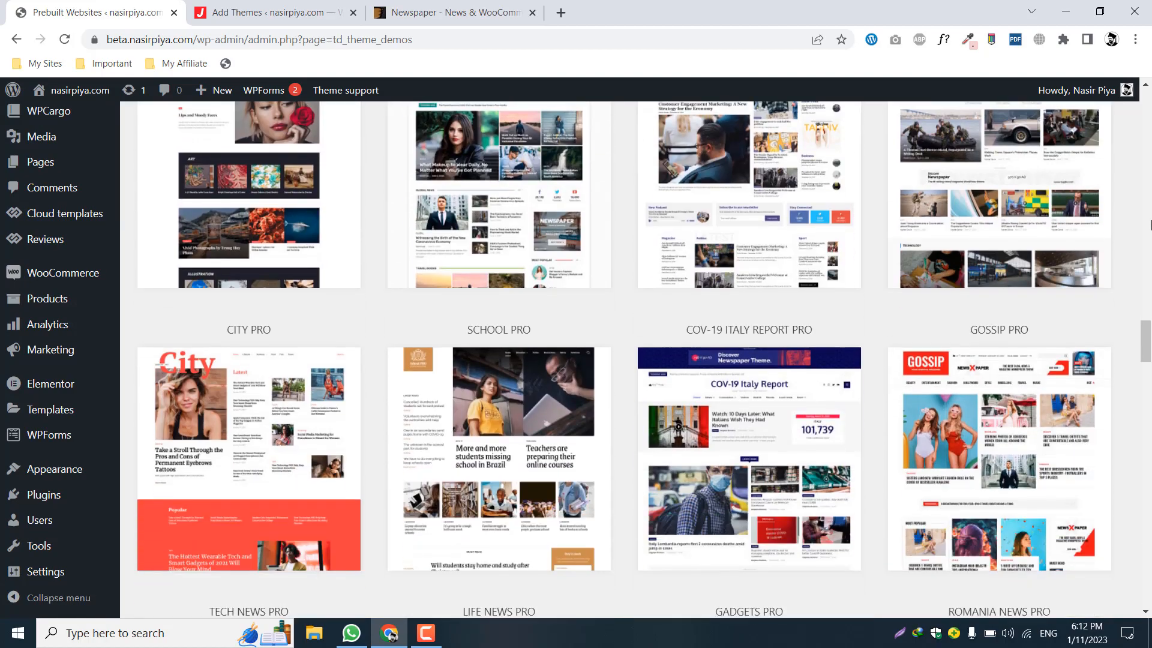
{"action": "scroll", "coordinate": [1150, 225], "scroll_direction": "down", "scroll_amount": 11}
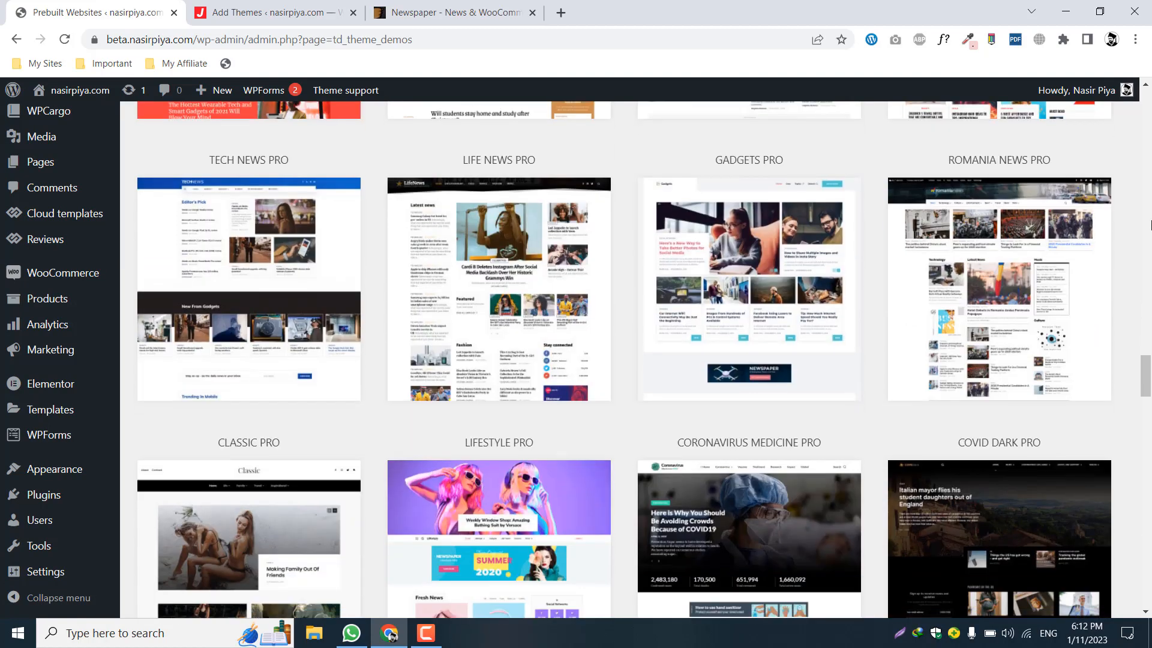
{"action": "scroll", "coordinate": [1150, 225], "scroll_direction": "down", "scroll_amount": 5}
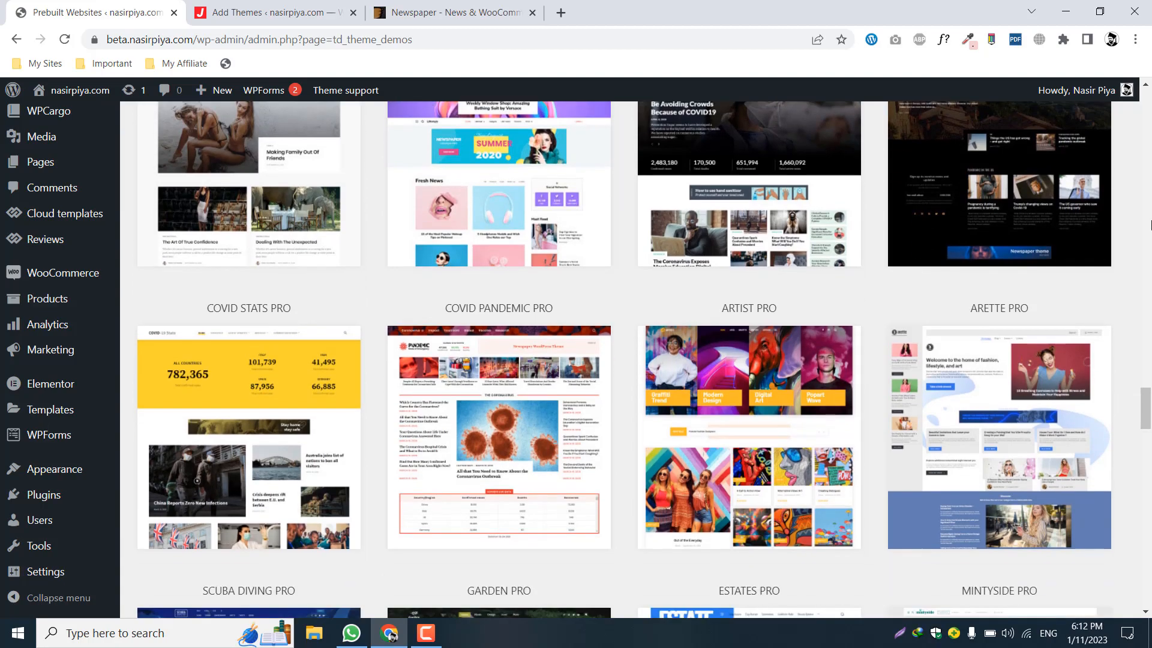
{"action": "scroll", "coordinate": [1150, 225], "scroll_direction": "down", "scroll_amount": 6}
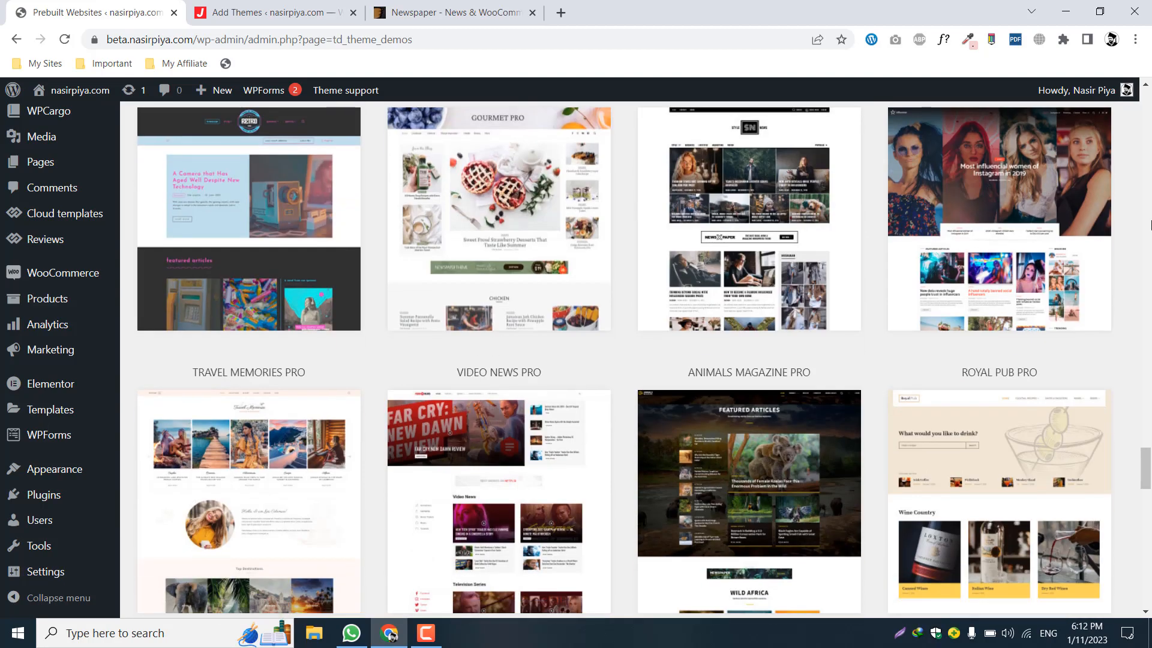
{"action": "scroll", "coordinate": [1151, 225], "scroll_direction": "down", "scroll_amount": 6}
{"action": "scroll", "coordinate": [1150, 225], "scroll_direction": "down", "scroll_amount": 4}
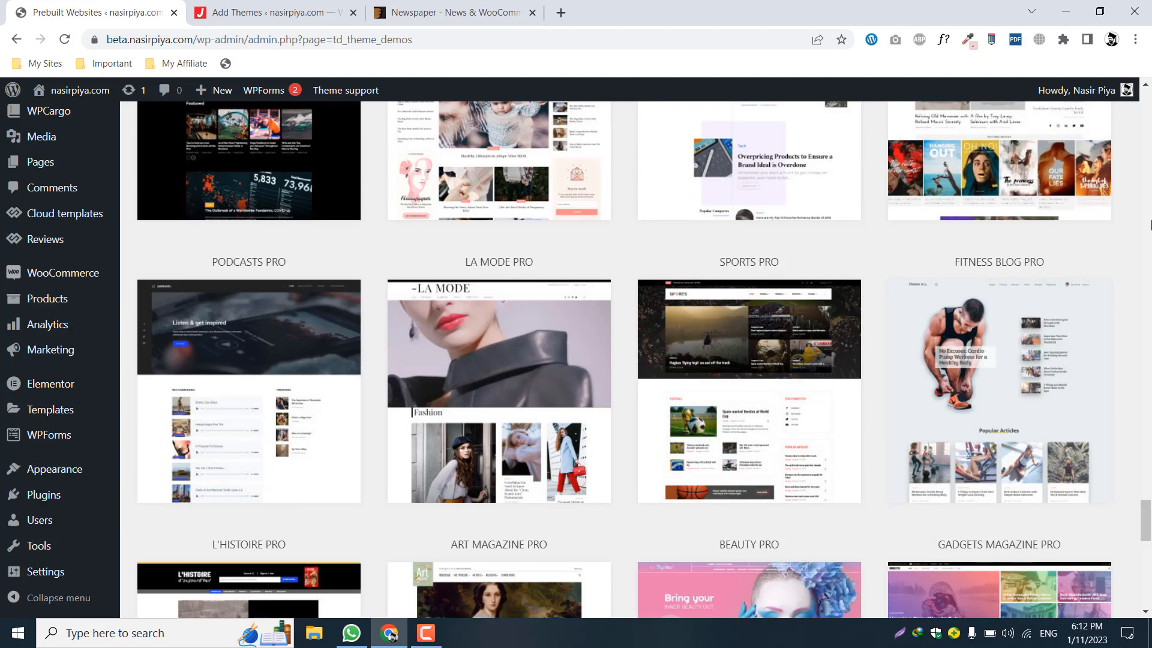
{"action": "scroll", "coordinate": [1150, 225], "scroll_direction": "down", "scroll_amount": 8}
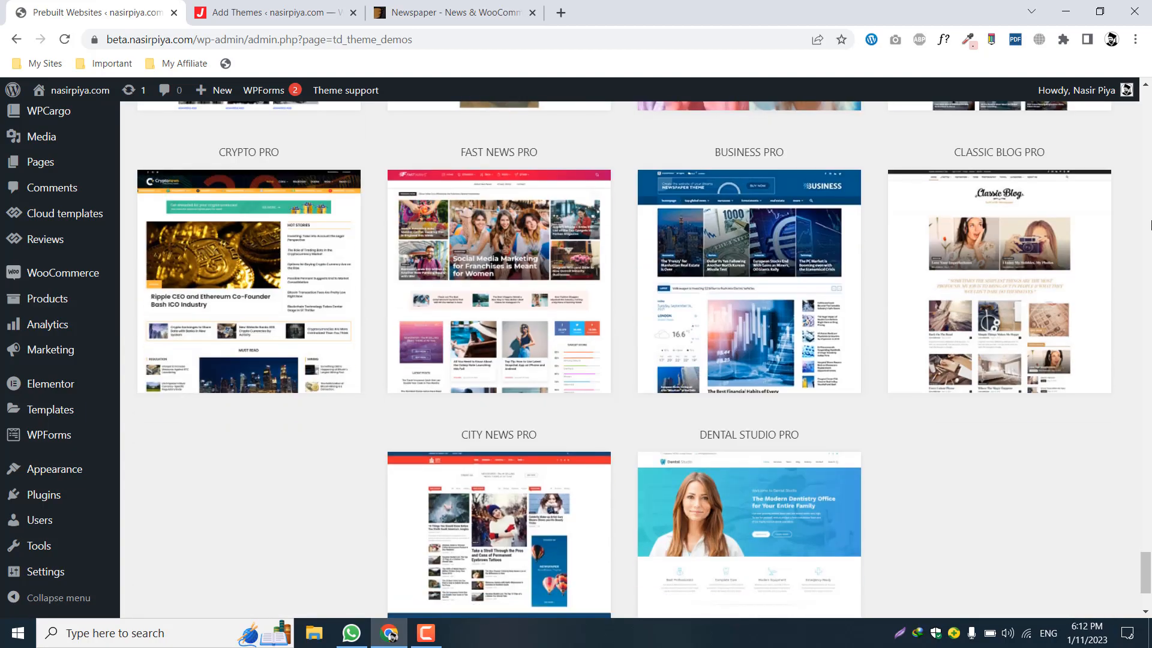
{"action": "scroll", "coordinate": [1150, 225], "scroll_direction": "down", "scroll_amount": 3}
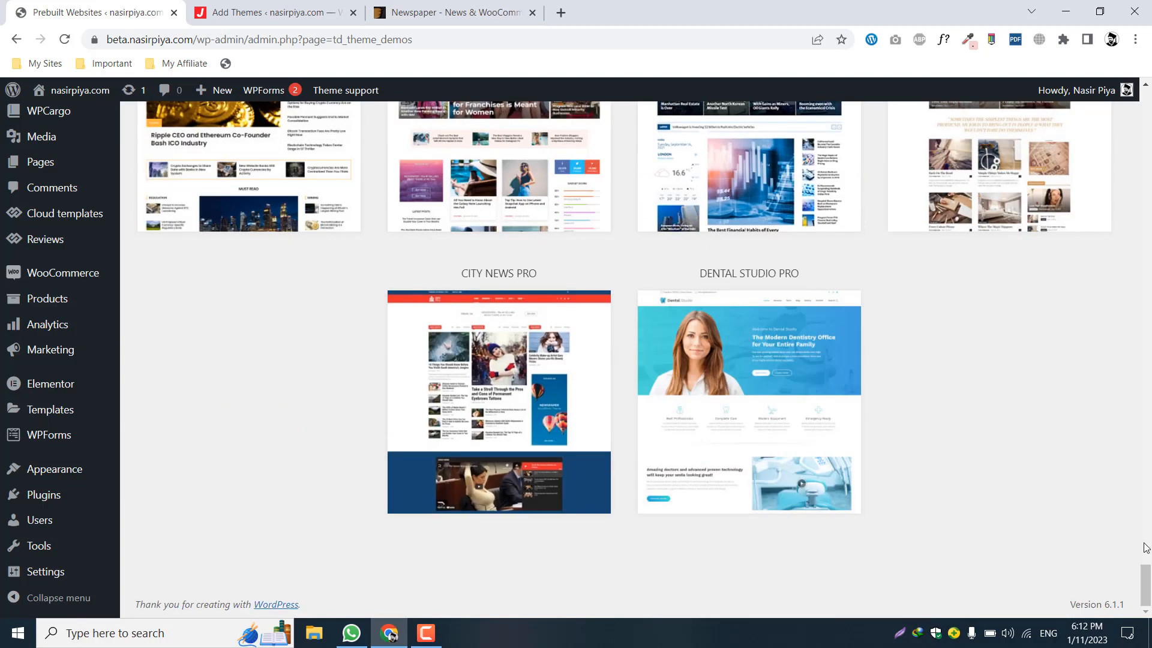
{"action": "scroll", "coordinate": [1032, 225], "scroll_direction": "up", "scroll_amount": 20}
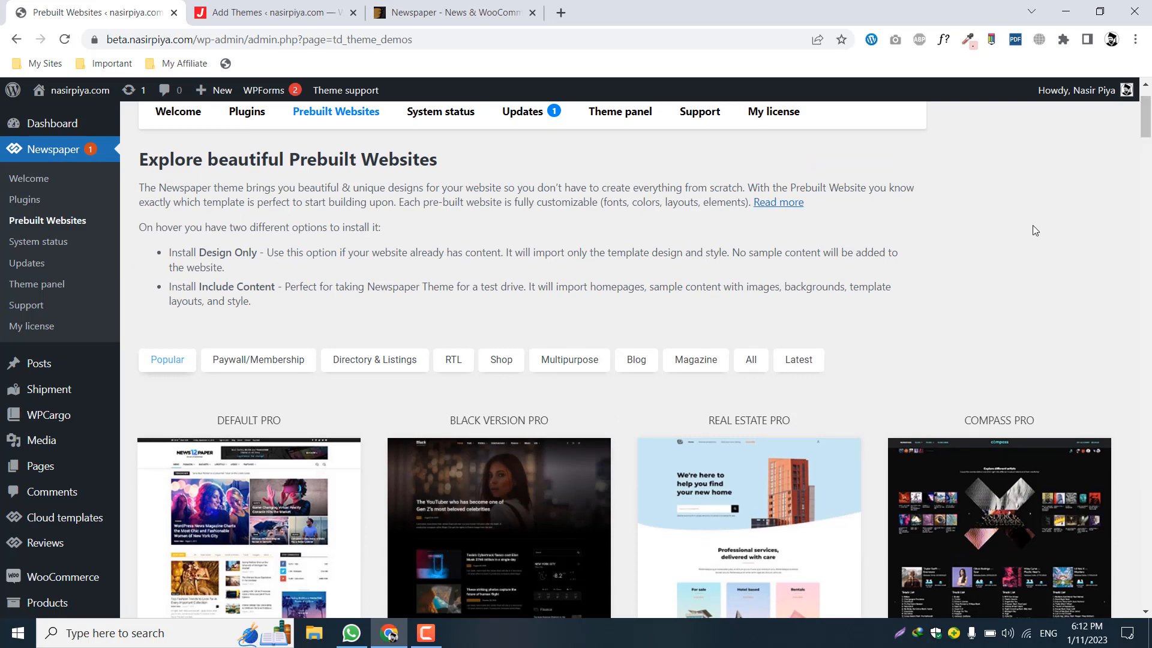
Step: Review the prebuilt website categories, and filter the gallery by All and by Latest
{"action": "scroll", "coordinate": [1032, 225], "scroll_direction": "down", "scroll_amount": 1}
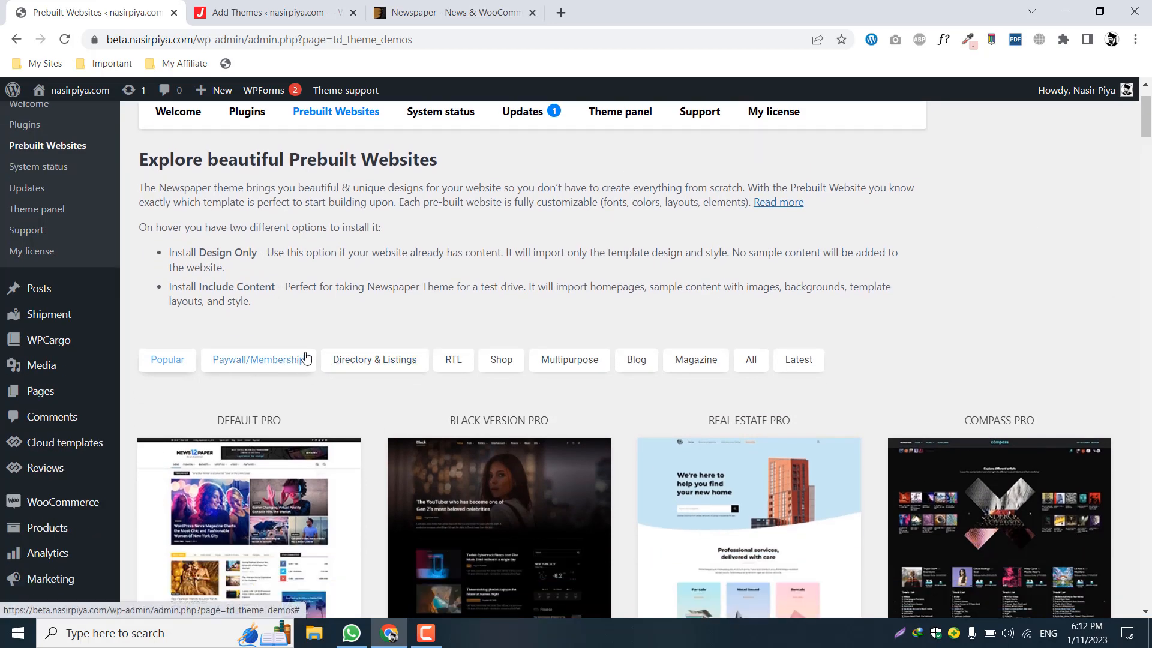
{"action": "scroll", "coordinate": [960, 300], "scroll_direction": "down", "scroll_amount": 2}
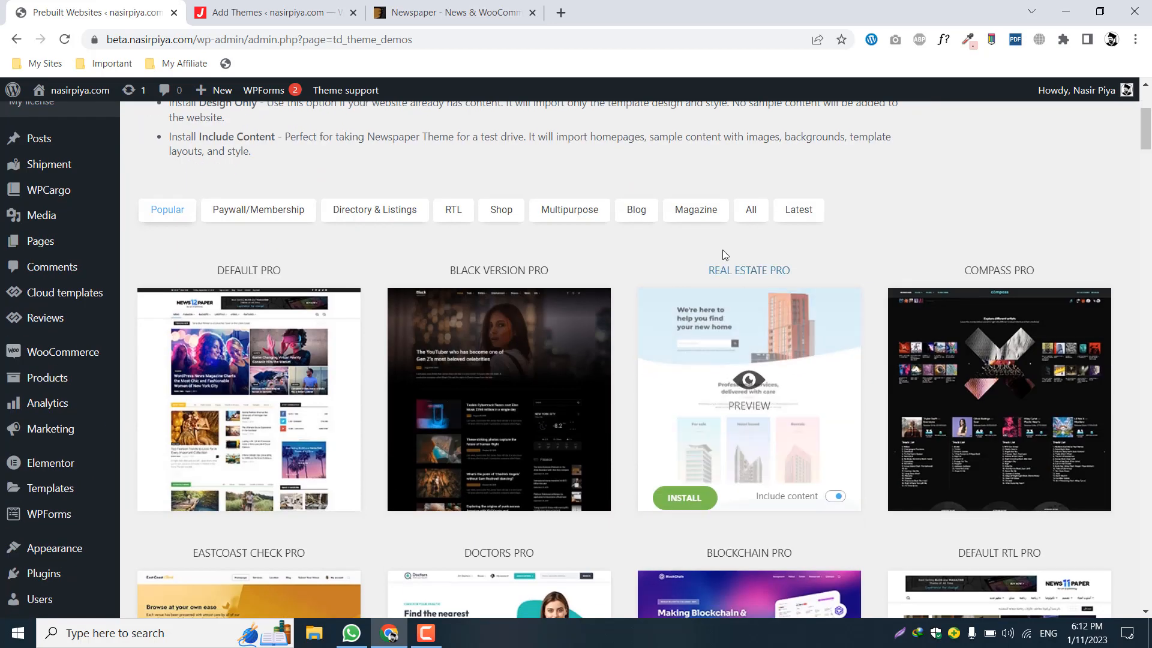
{"action": "left_click", "coordinate": [762, 210]}
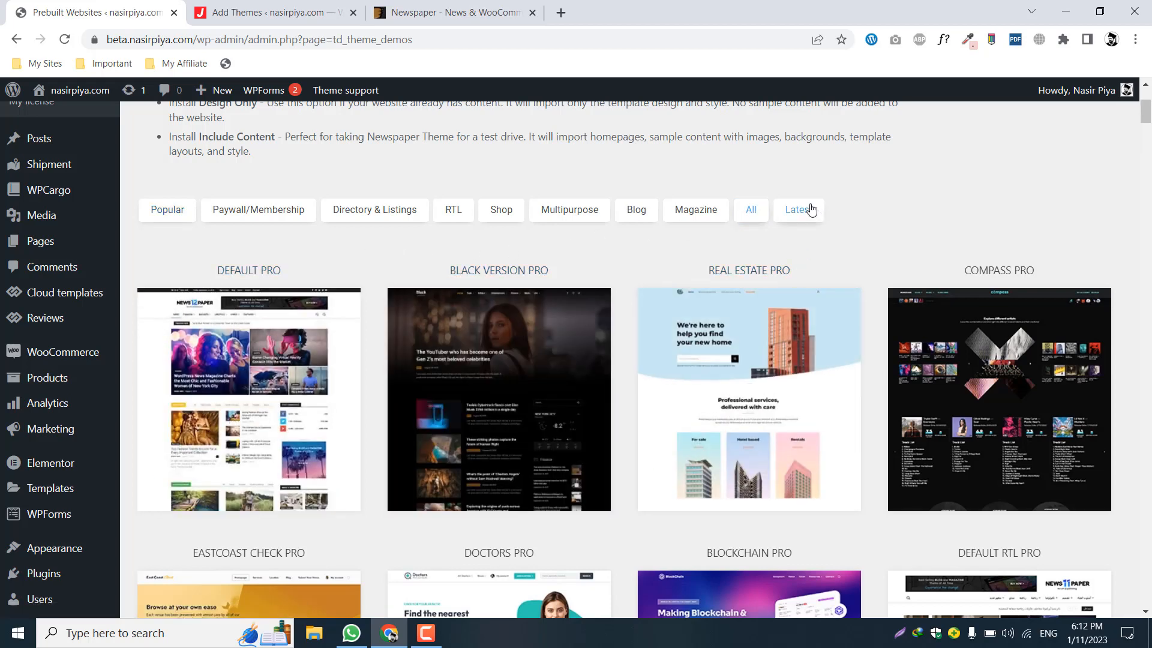
{"action": "left_click", "coordinate": [803, 212]}
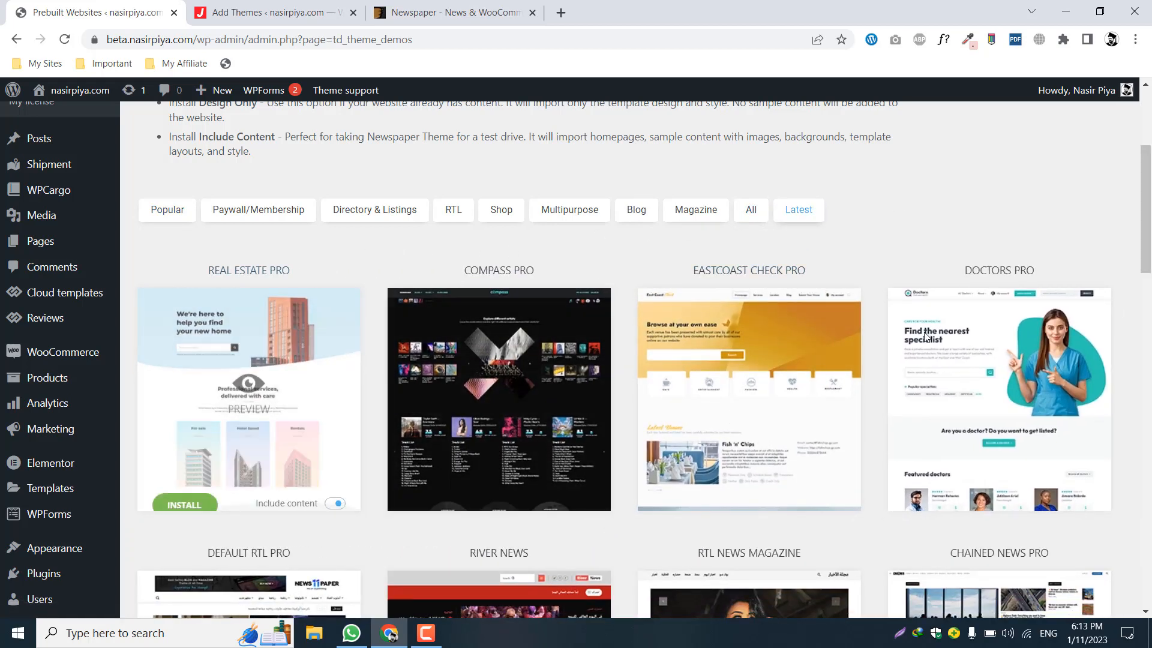
Step: Browse the Latest prebuilt website designs, from Real Estate PRO through the Music & Life row, and return to the category filters
{"action": "scroll", "coordinate": [1150, 271], "scroll_direction": "down", "scroll_amount": 1}
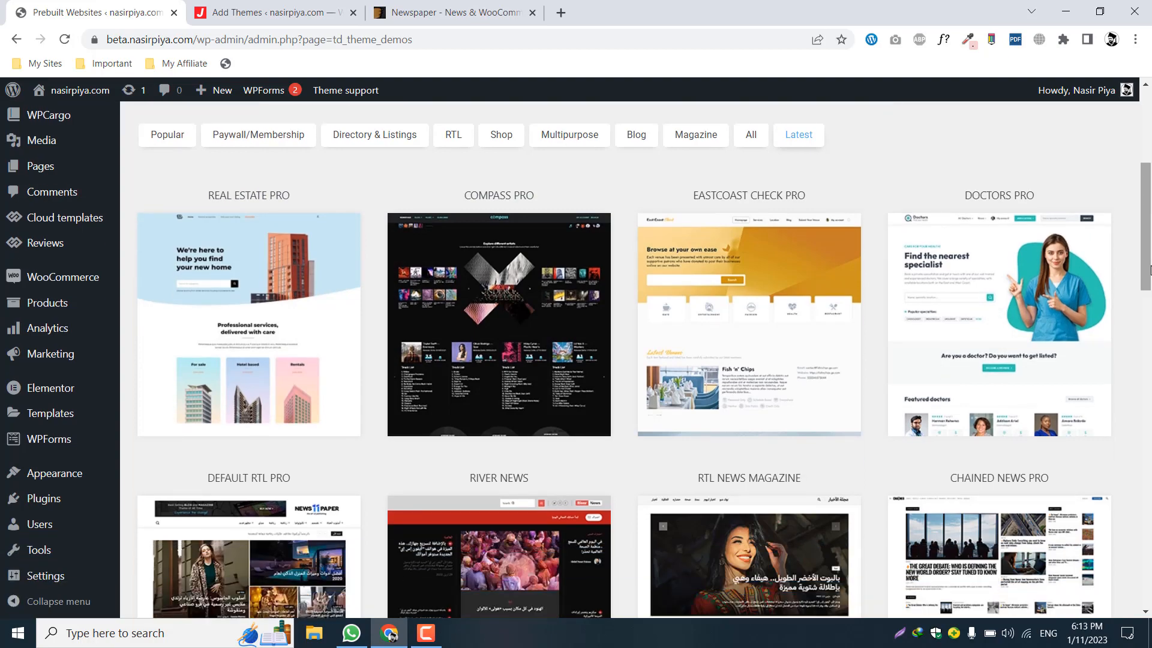
{"action": "scroll", "coordinate": [1149, 271], "scroll_direction": "down", "scroll_amount": 2}
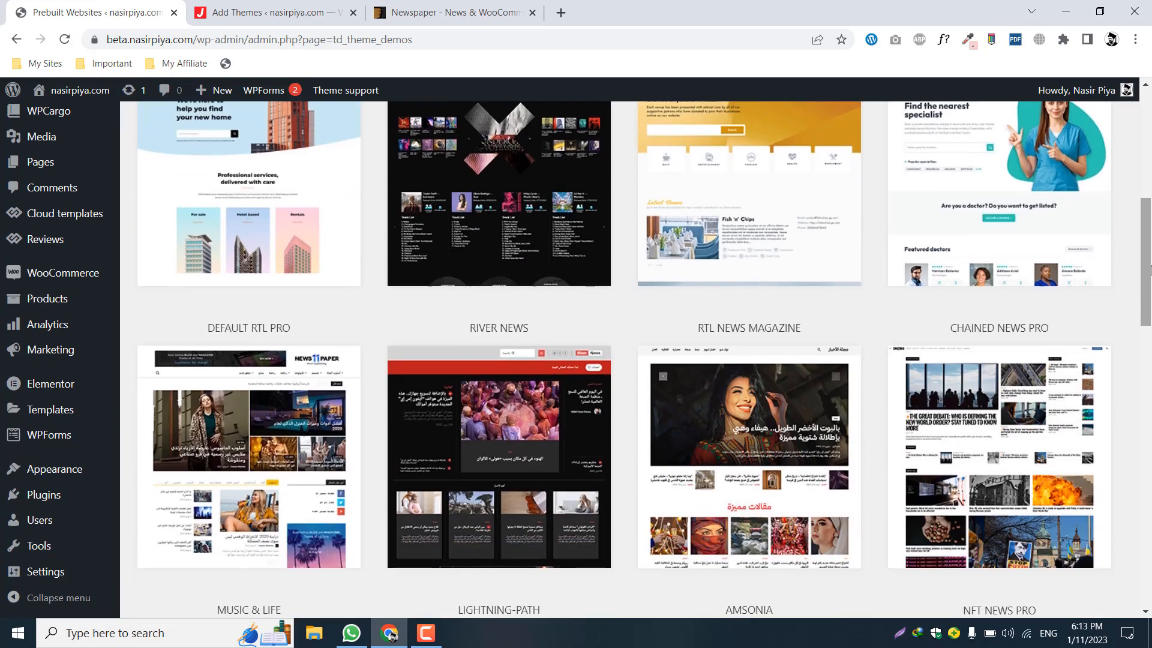
{"action": "scroll", "coordinate": [1150, 270], "scroll_direction": "up", "scroll_amount": 2}
{"action": "scroll", "coordinate": [1150, 271], "scroll_direction": "down", "scroll_amount": 2}
{"action": "scroll", "coordinate": [1150, 271], "scroll_direction": "down", "scroll_amount": 5}
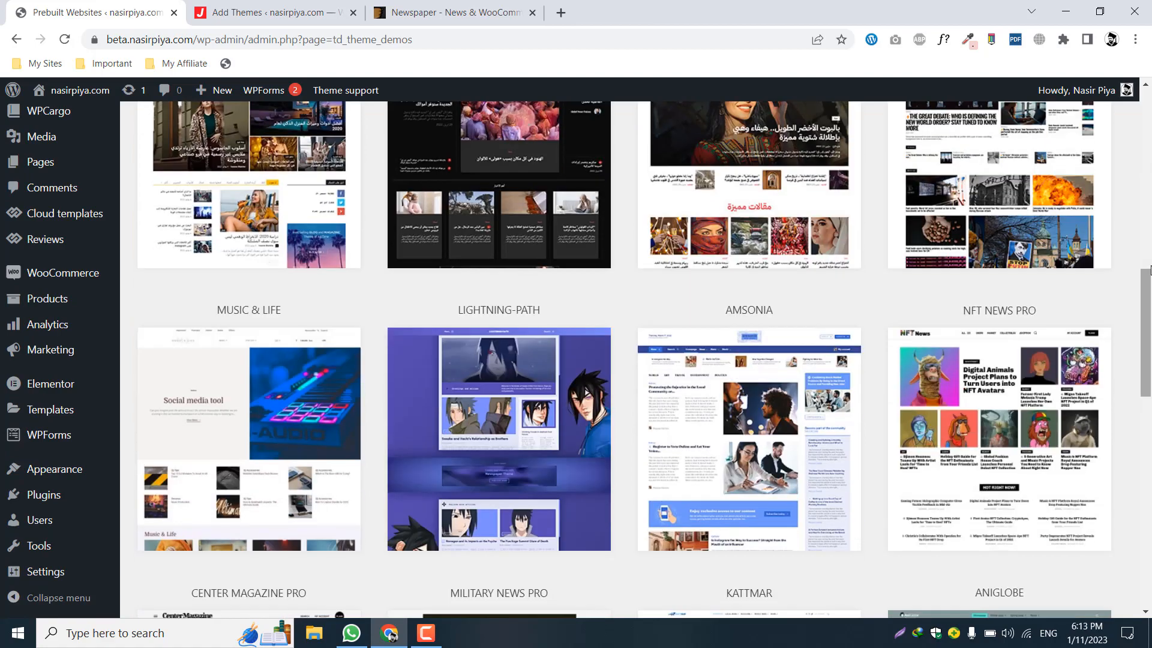
{"action": "scroll", "coordinate": [1150, 271], "scroll_direction": "up", "scroll_amount": 3}
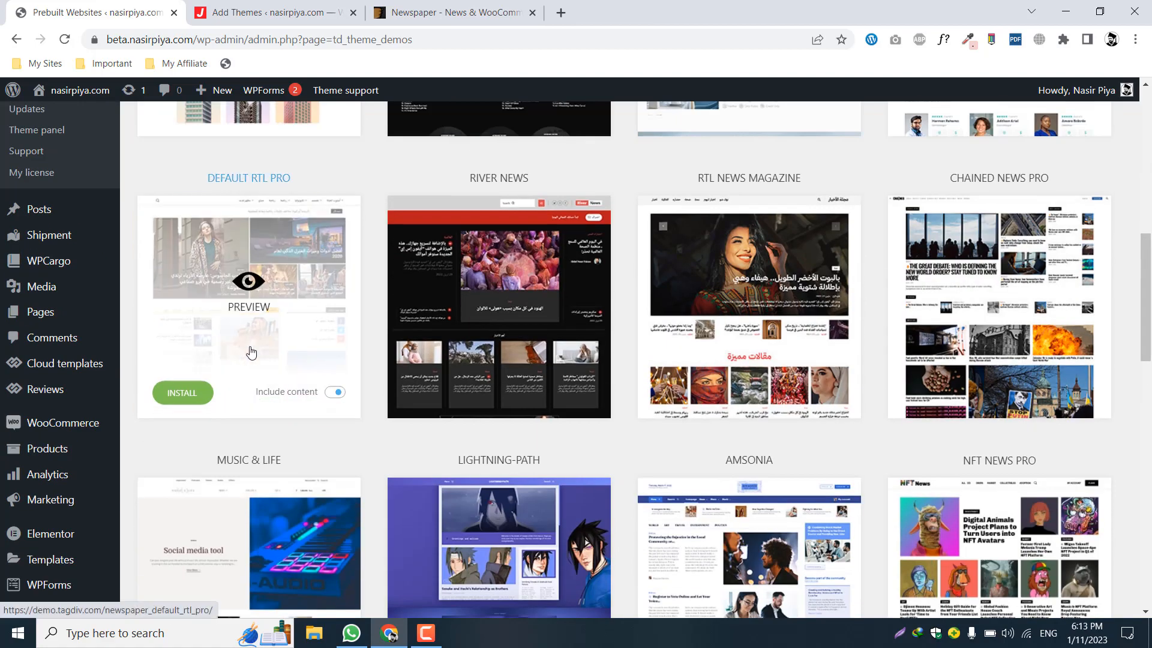
{"action": "mouse_move", "coordinate": [295, 264]}
{"action": "scroll", "coordinate": [327, 356], "scroll_direction": "up", "scroll_amount": 5}
{"action": "scroll", "coordinate": [327, 357], "scroll_direction": "up", "scroll_amount": 2}
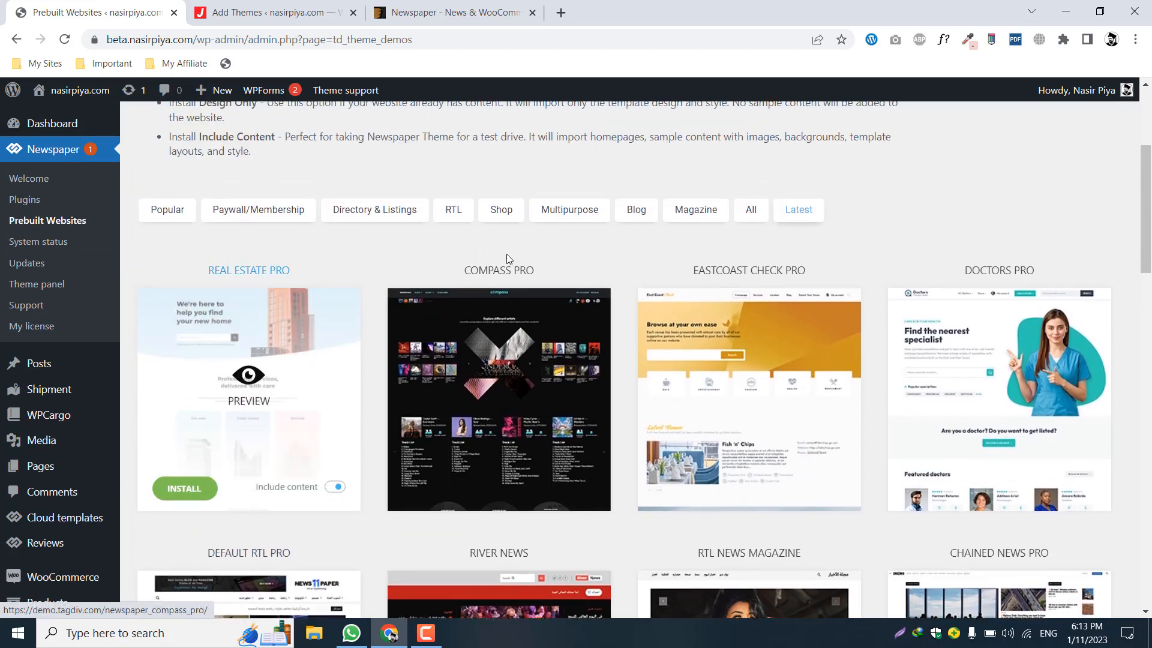
Step: Filter the prebuilt websites by RTL and by Popular, and check which plugins the Compass PRO demo requires
{"action": "left_click", "coordinate": [453, 211]}
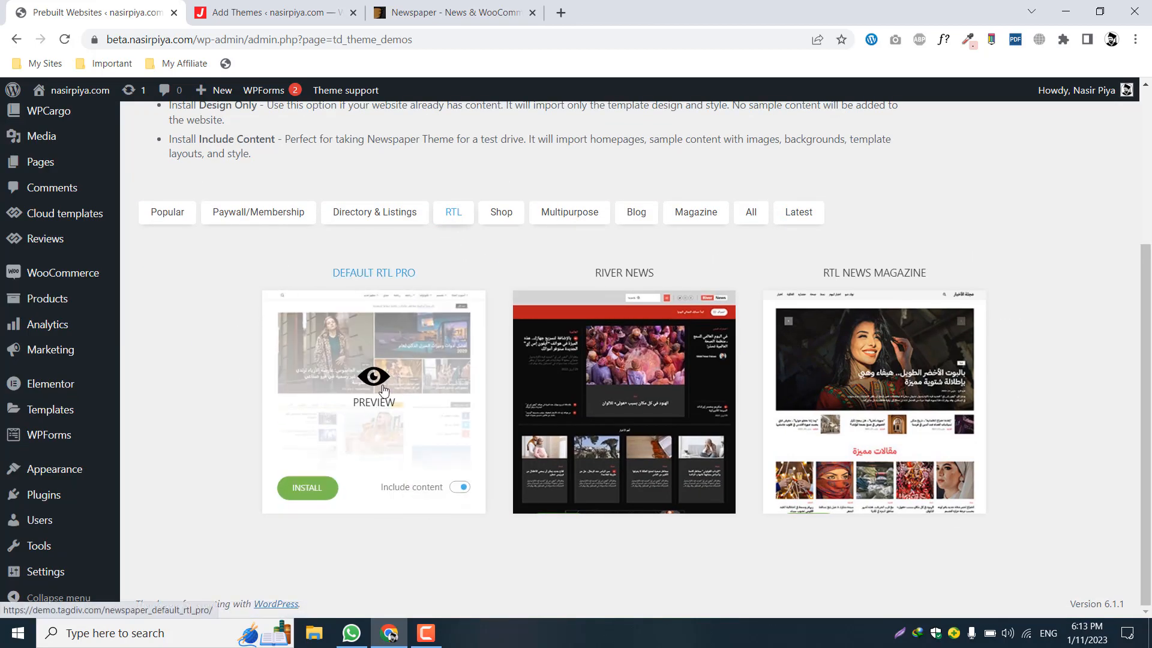
{"action": "mouse_move", "coordinate": [928, 442]}
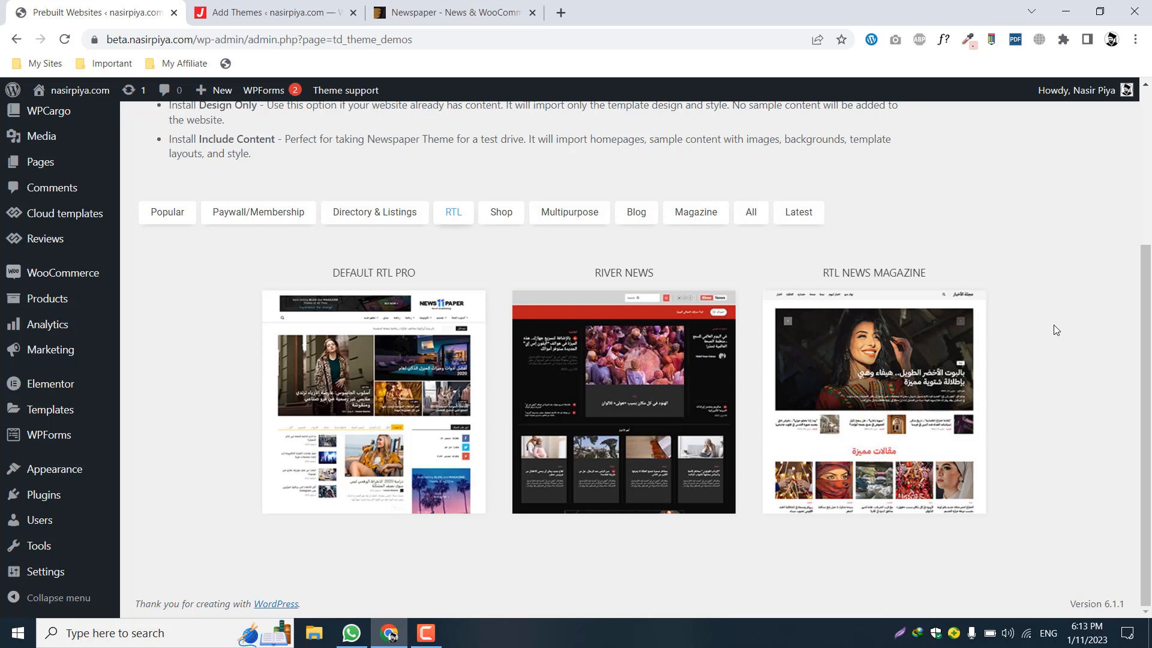
{"action": "left_click", "coordinate": [164, 215]}
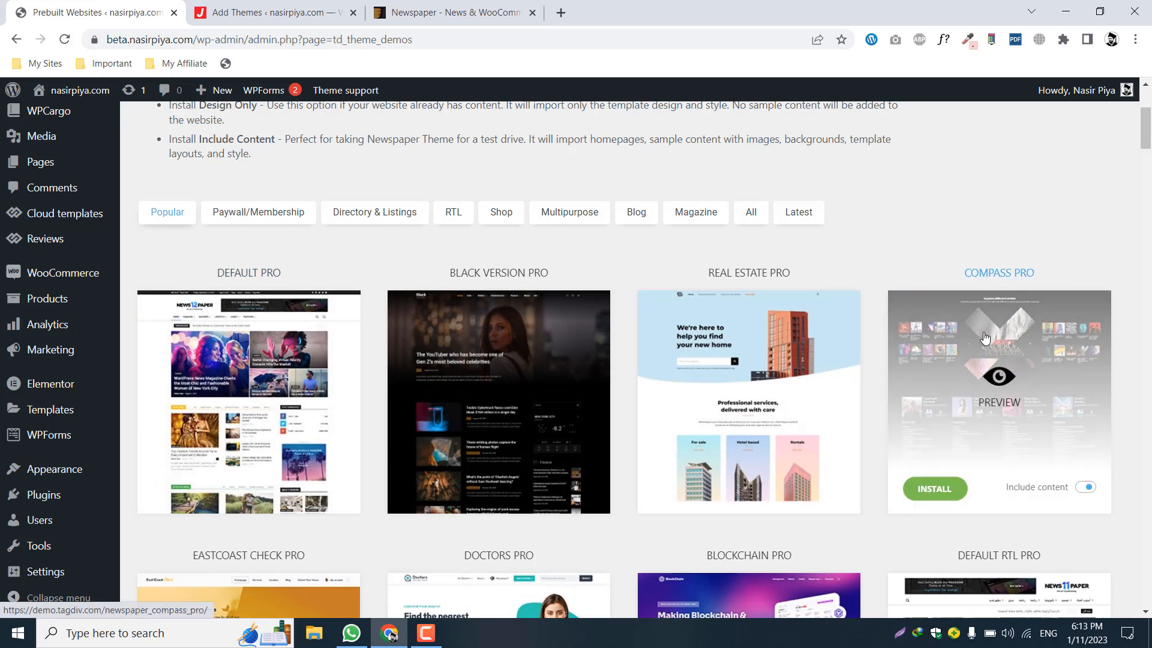
{"action": "scroll", "coordinate": [984, 338], "scroll_direction": "down", "scroll_amount": 1}
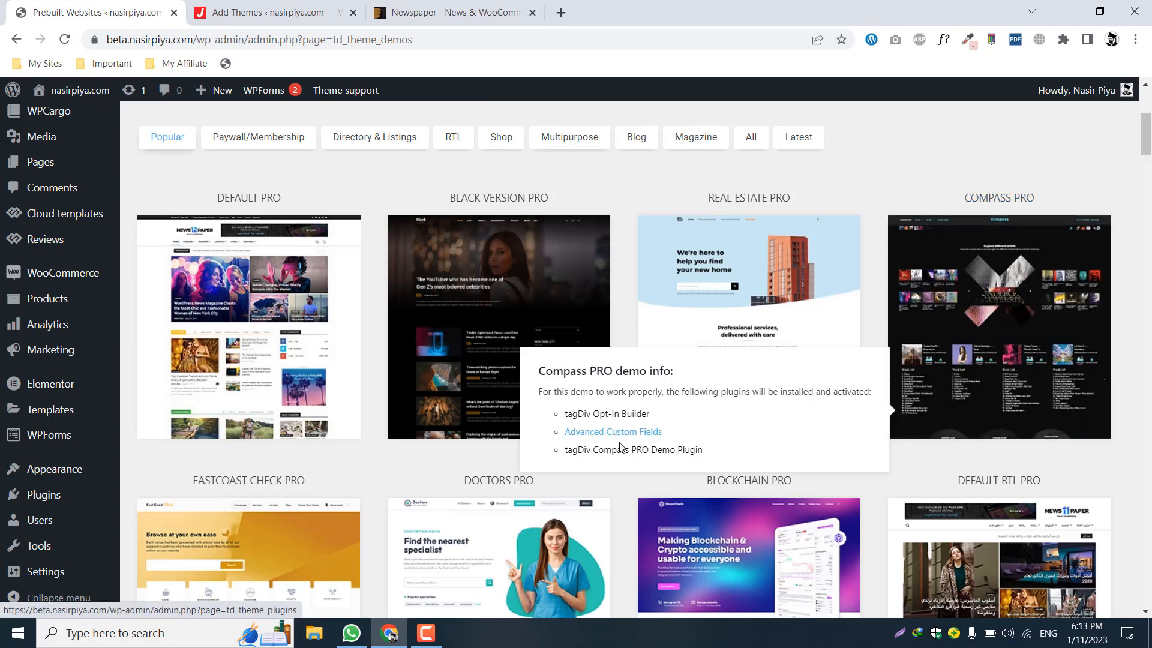
{"action": "mouse_move", "coordinate": [953, 402]}
{"action": "mouse_move", "coordinate": [264, 412]}
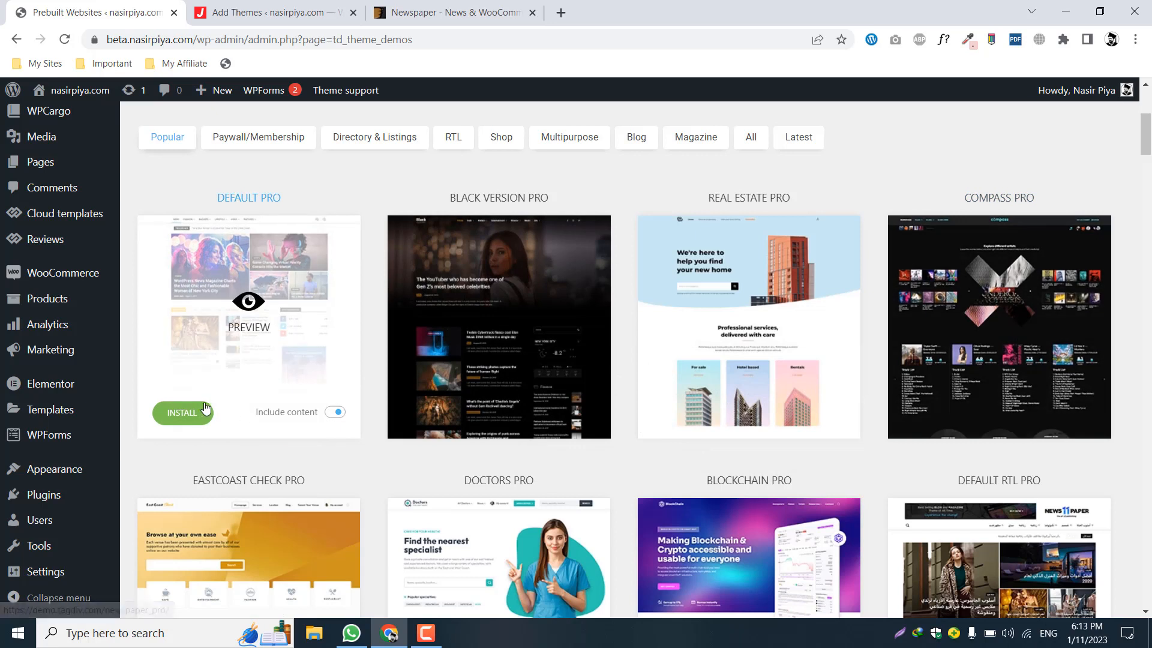
Step: Install the full Default PRO demo with its content included, confirm the import, and wait for it to finish
{"action": "left_click_drag", "start_coordinate": [224, 198], "coordinate": [276, 195]}
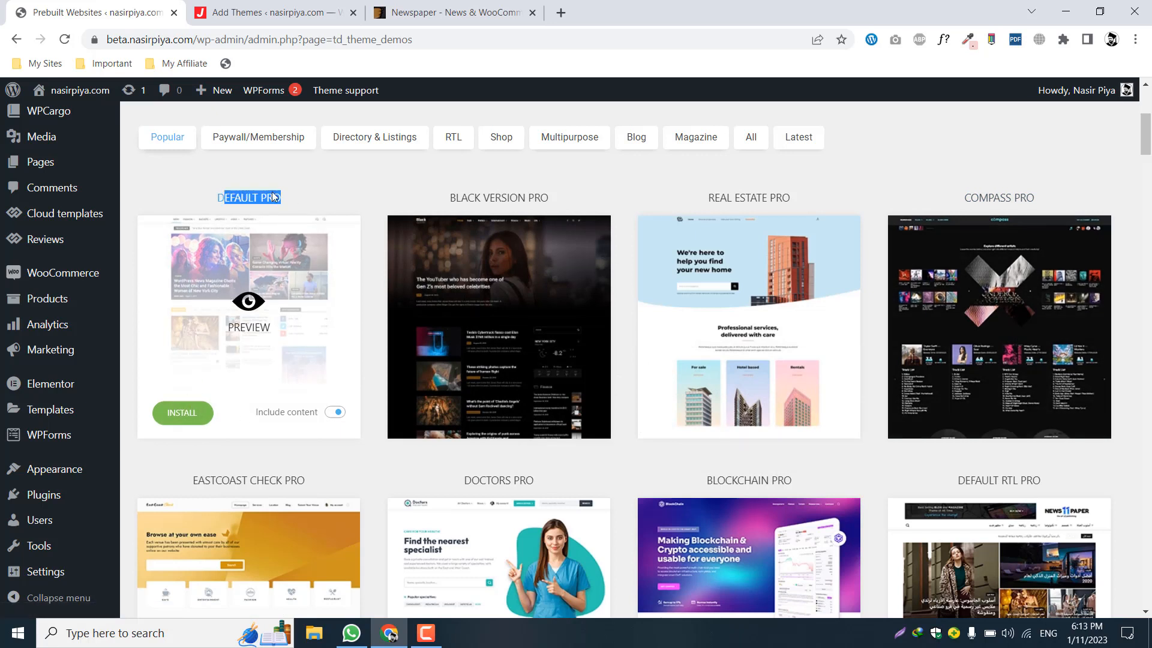
{"action": "left_click", "coordinate": [260, 192]}
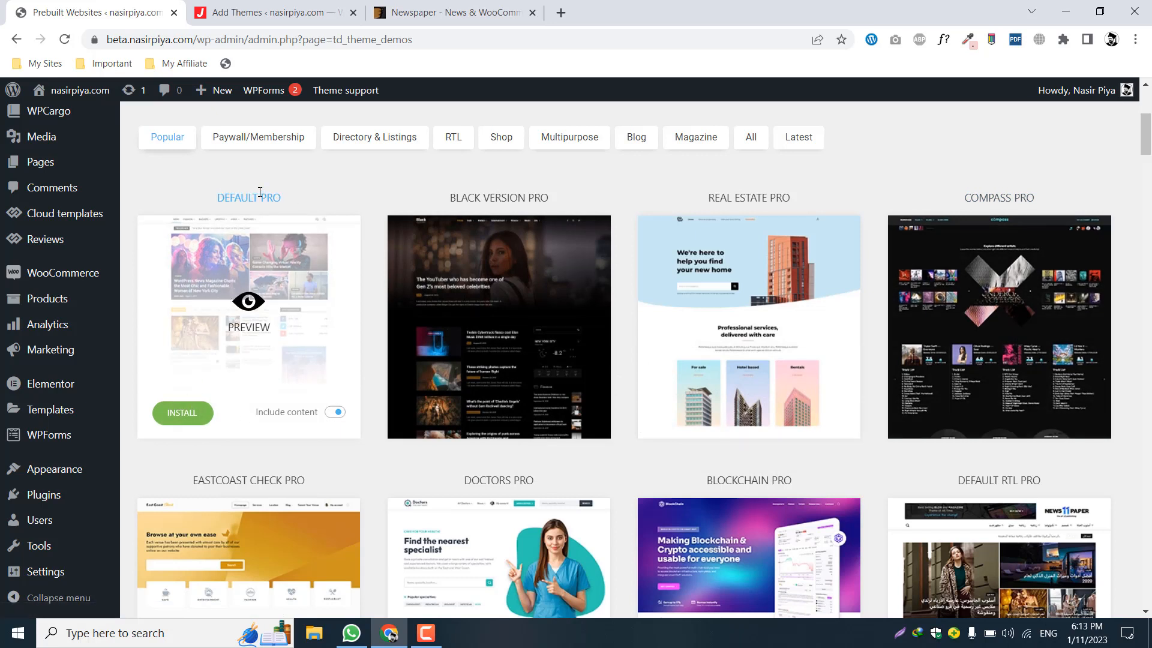
{"action": "left_click", "coordinate": [175, 414]}
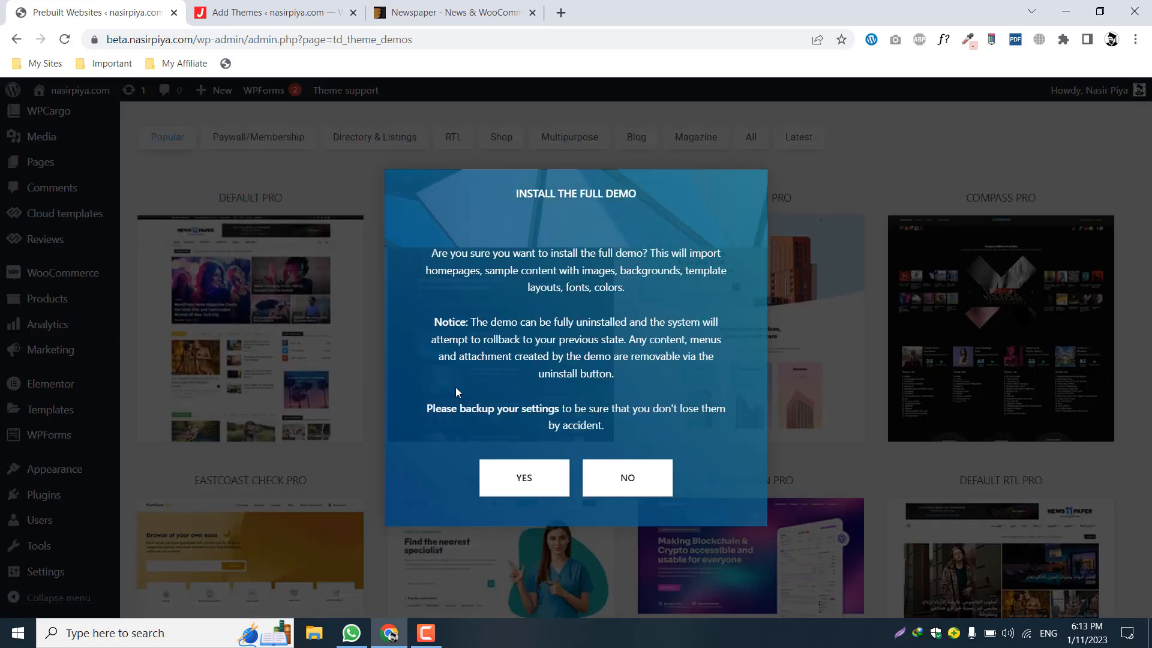
{"action": "left_click", "coordinate": [515, 491]}
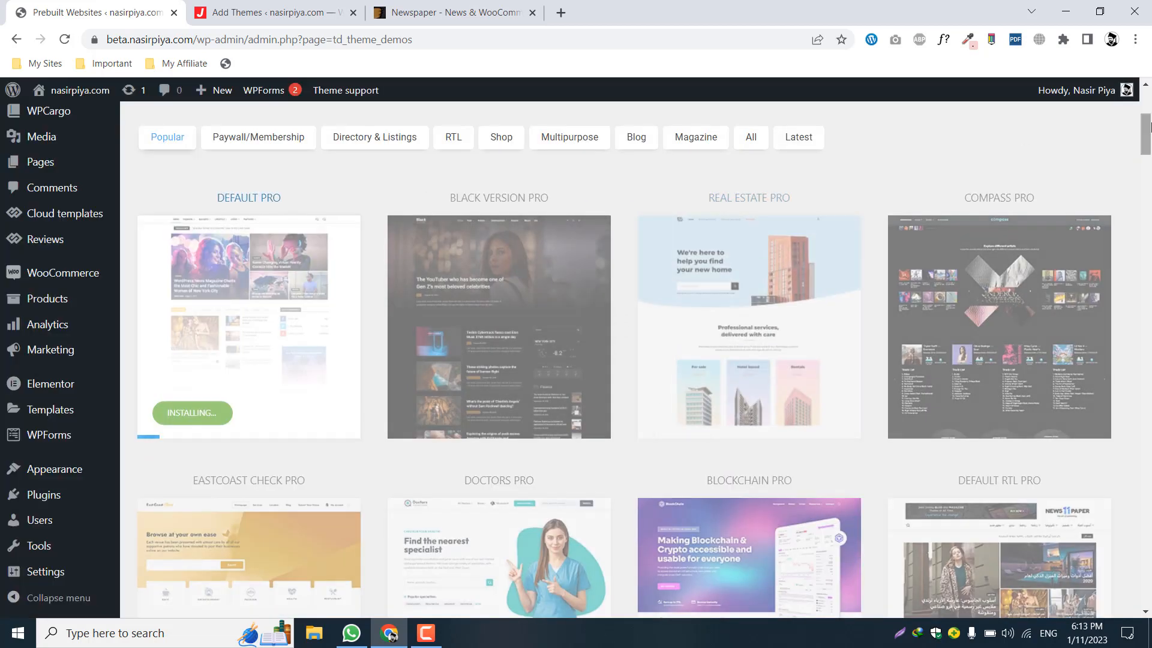
{"action": "scroll", "coordinate": [1149, 182], "scroll_direction": "up", "scroll_amount": 3}
{"action": "scroll", "coordinate": [1149, 182], "scroll_direction": "up", "scroll_amount": 2}
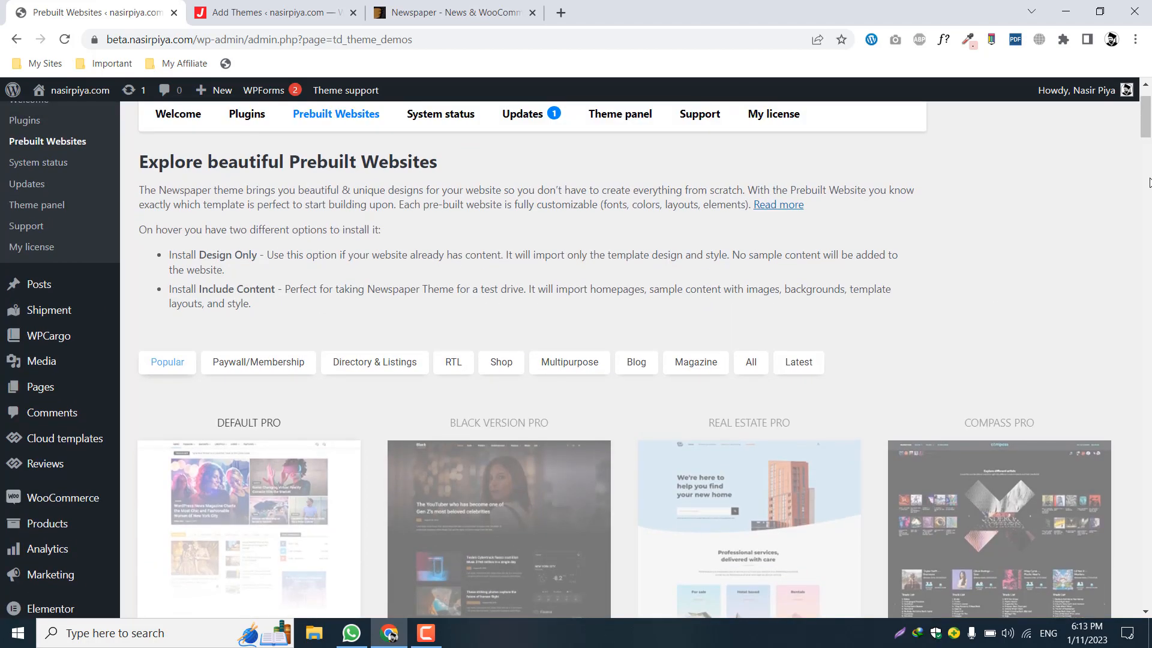
{"action": "scroll", "coordinate": [1150, 182], "scroll_direction": "down", "scroll_amount": 2}
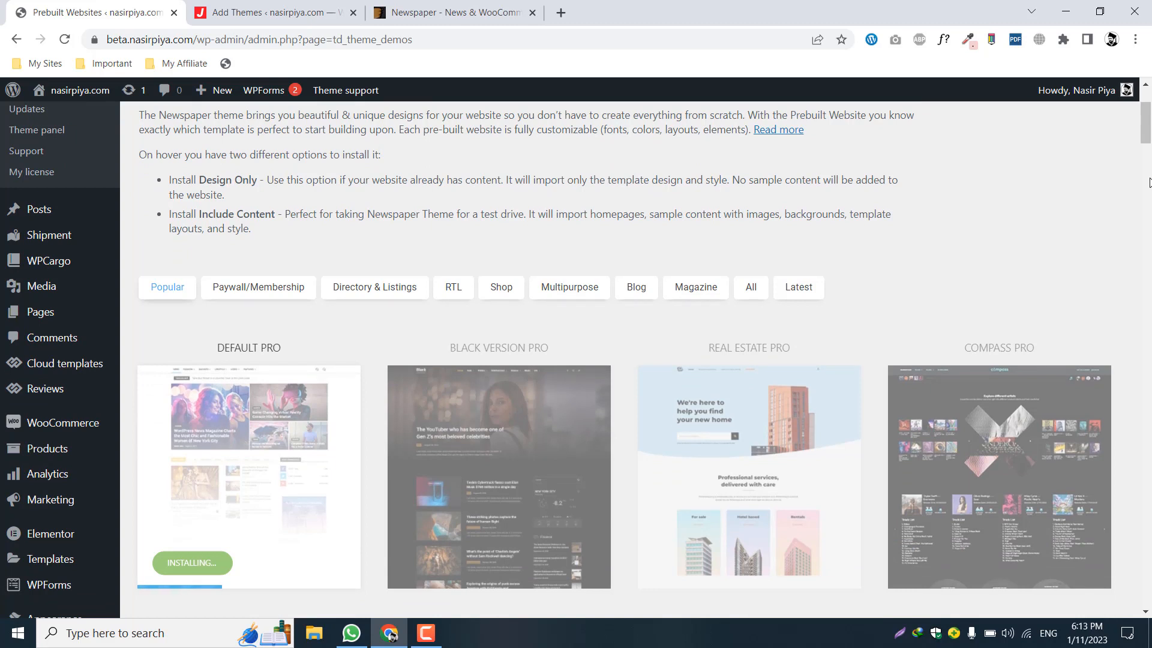
{"action": "scroll", "coordinate": [1149, 182], "scroll_direction": "down", "scroll_amount": 2}
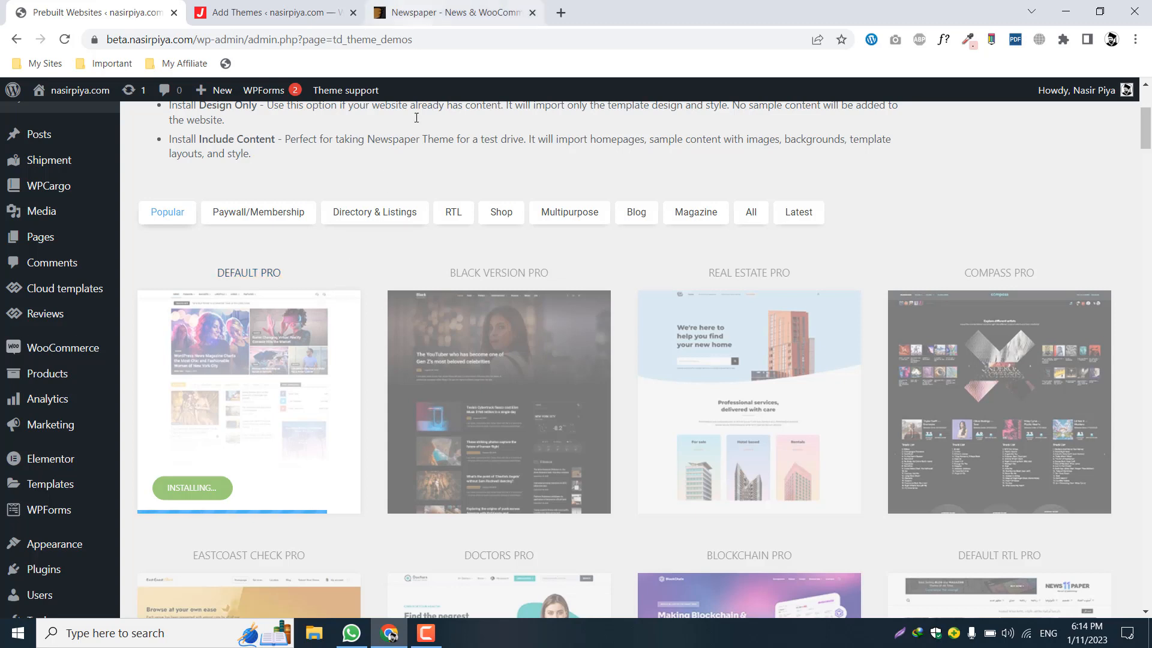
{"action": "scroll", "coordinate": [941, 200], "scroll_direction": "up", "scroll_amount": 2}
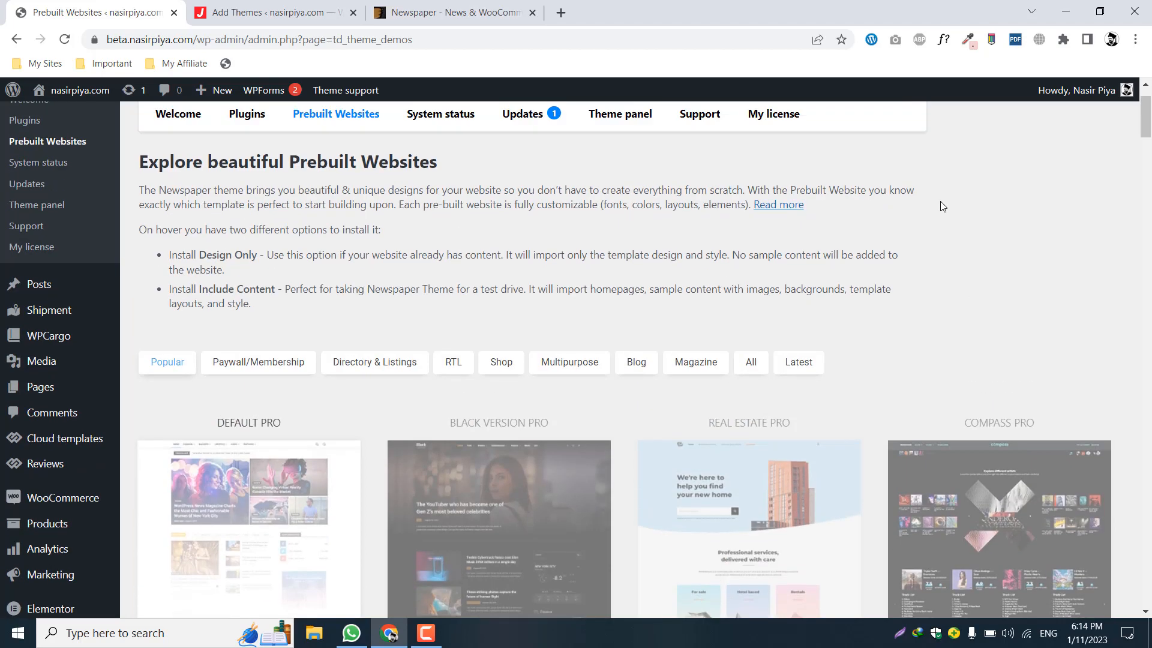
{"action": "scroll", "coordinate": [941, 200], "scroll_direction": "down", "scroll_amount": 2}
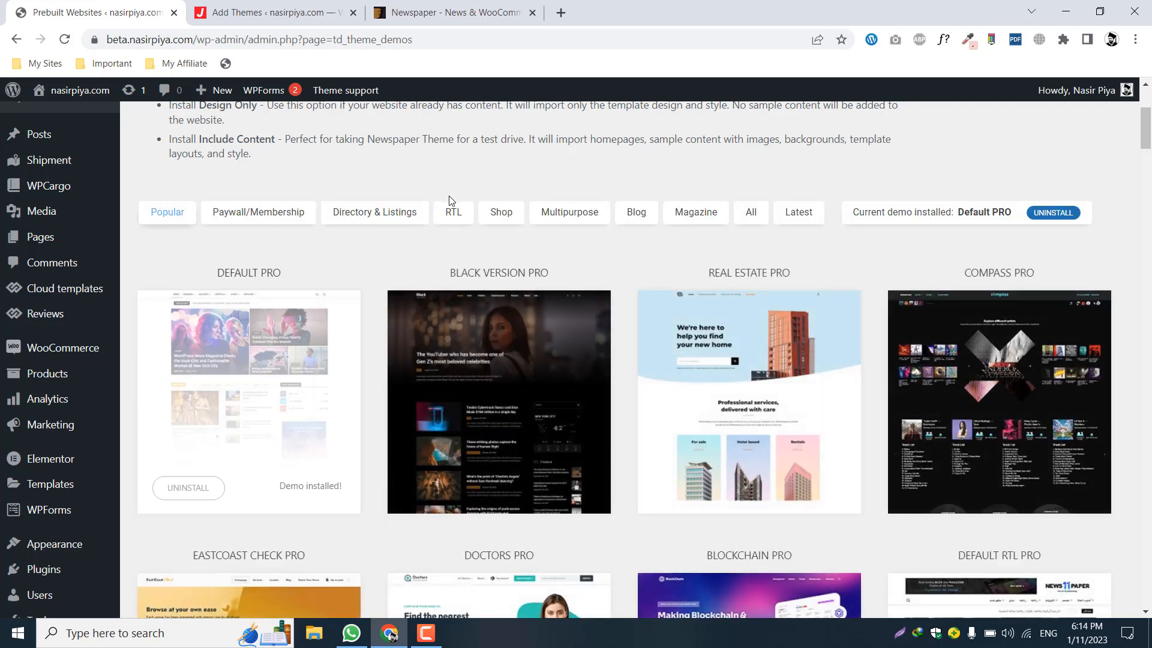
Step: Open the site's front end in a new browser tab and switch to it
{"action": "right_click", "coordinate": [62, 120]}
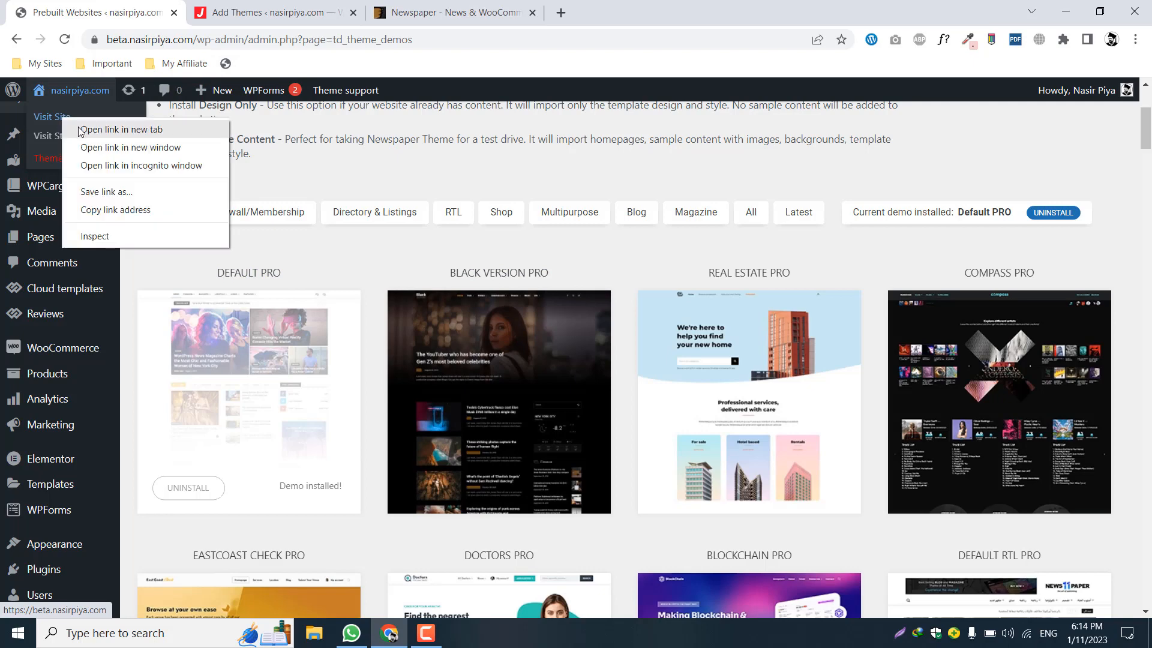
{"action": "left_click", "coordinate": [96, 128]}
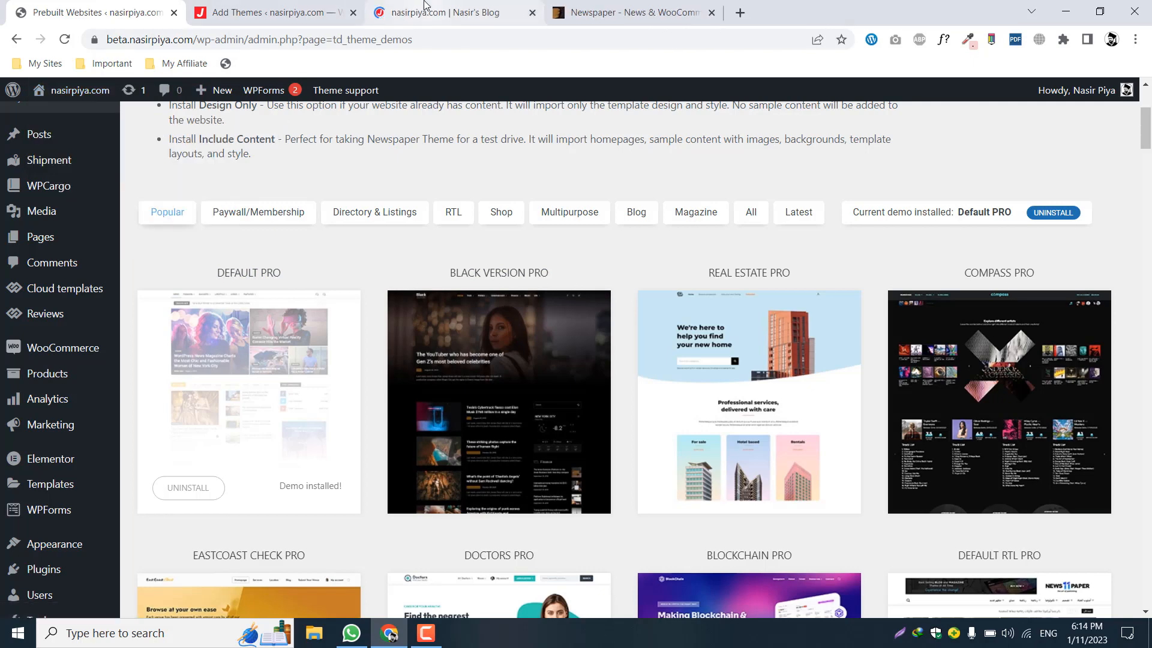
{"action": "left_click", "coordinate": [425, 6]}
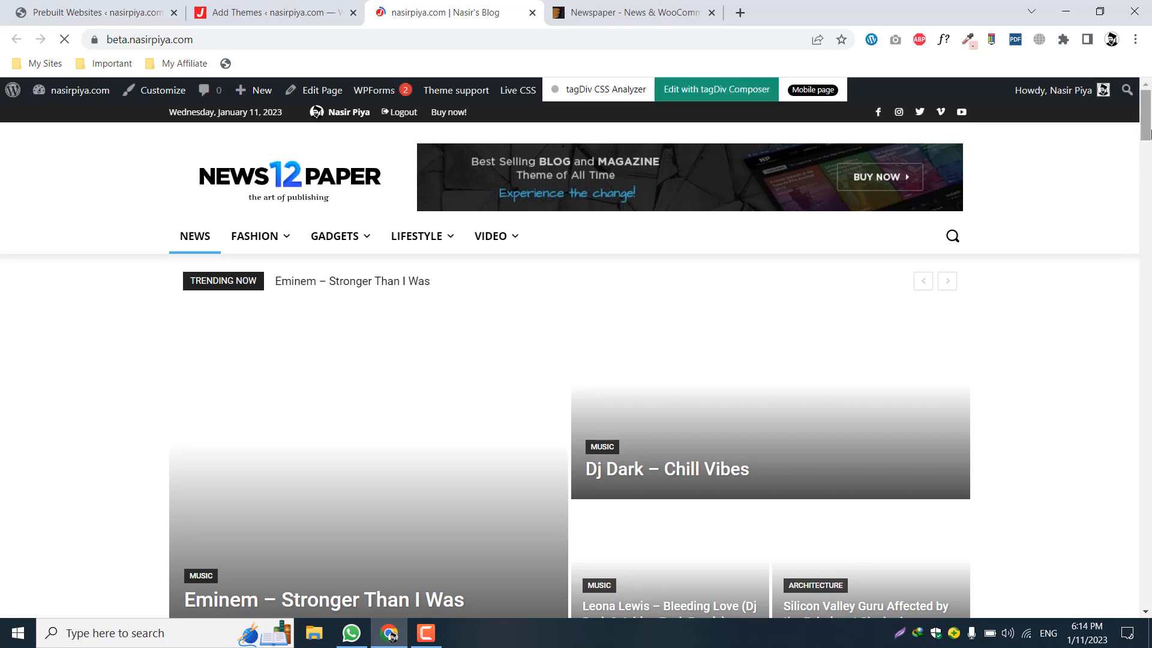
Step: Look through the homepage sections, open the "Eminem – Stronger Than I Was" post, and return to the homepage through the site logo
{"action": "left_click_drag", "start_coordinate": [1150, 128], "coordinate": [1145, 90]}
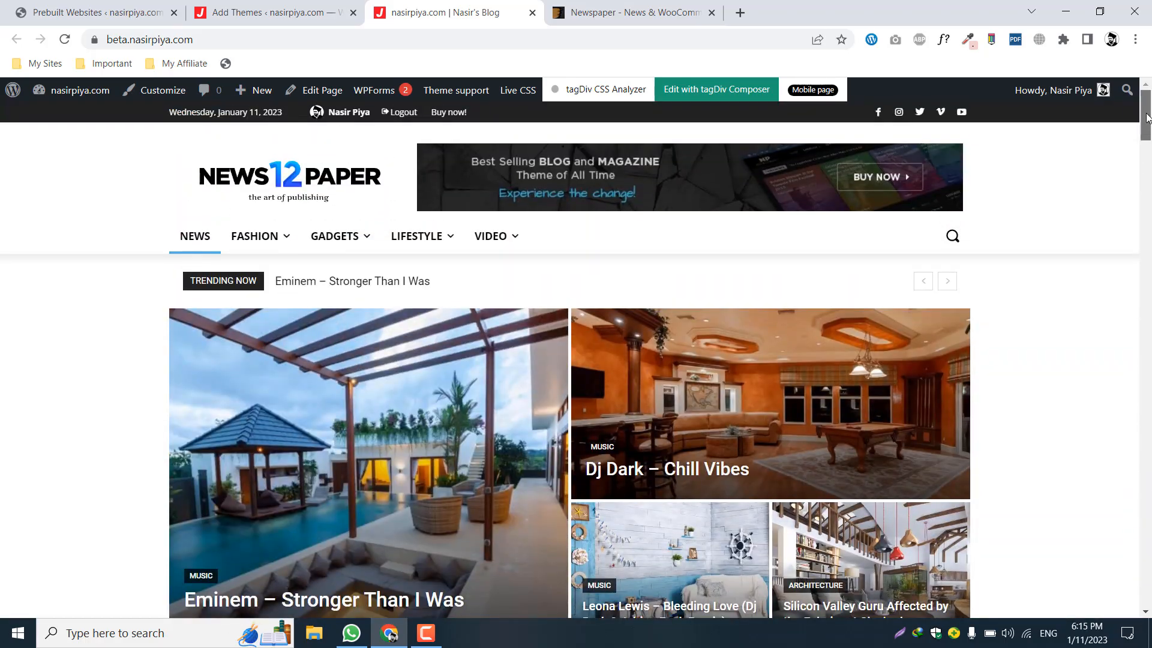
{"action": "scroll", "coordinate": [1075, 384], "scroll_direction": "down", "scroll_amount": 6}
{"action": "scroll", "coordinate": [1076, 387], "scroll_direction": "down", "scroll_amount": 7}
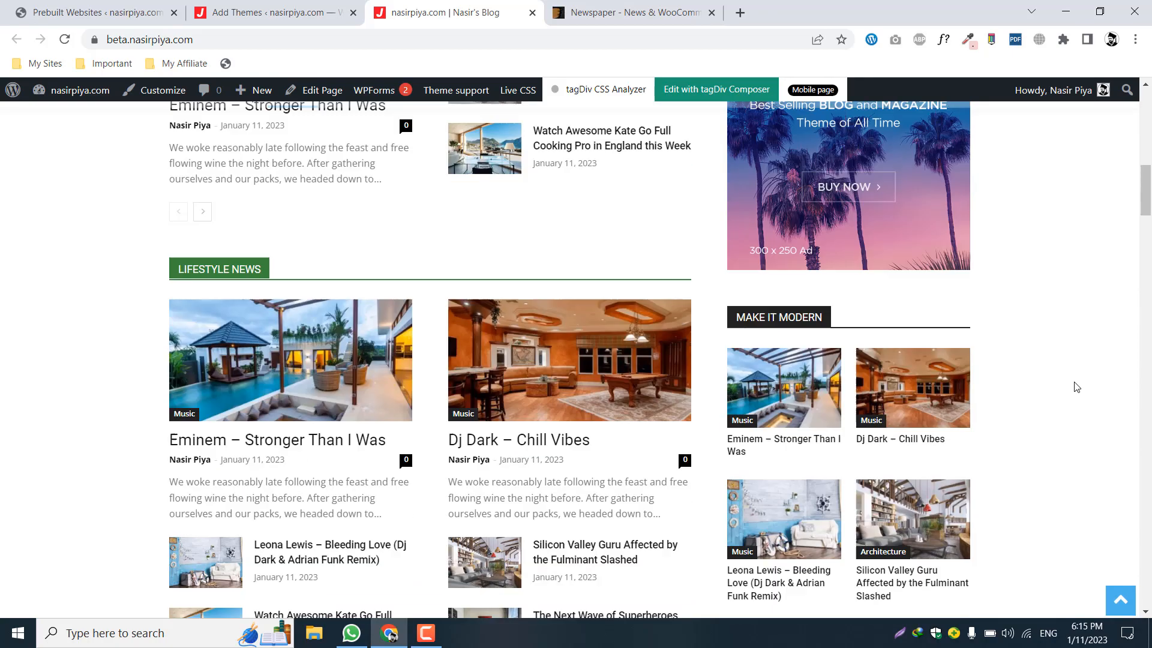
{"action": "scroll", "coordinate": [1076, 387], "scroll_direction": "up", "scroll_amount": 13}
{"action": "scroll", "coordinate": [1077, 387], "scroll_direction": "down", "scroll_amount": 2}
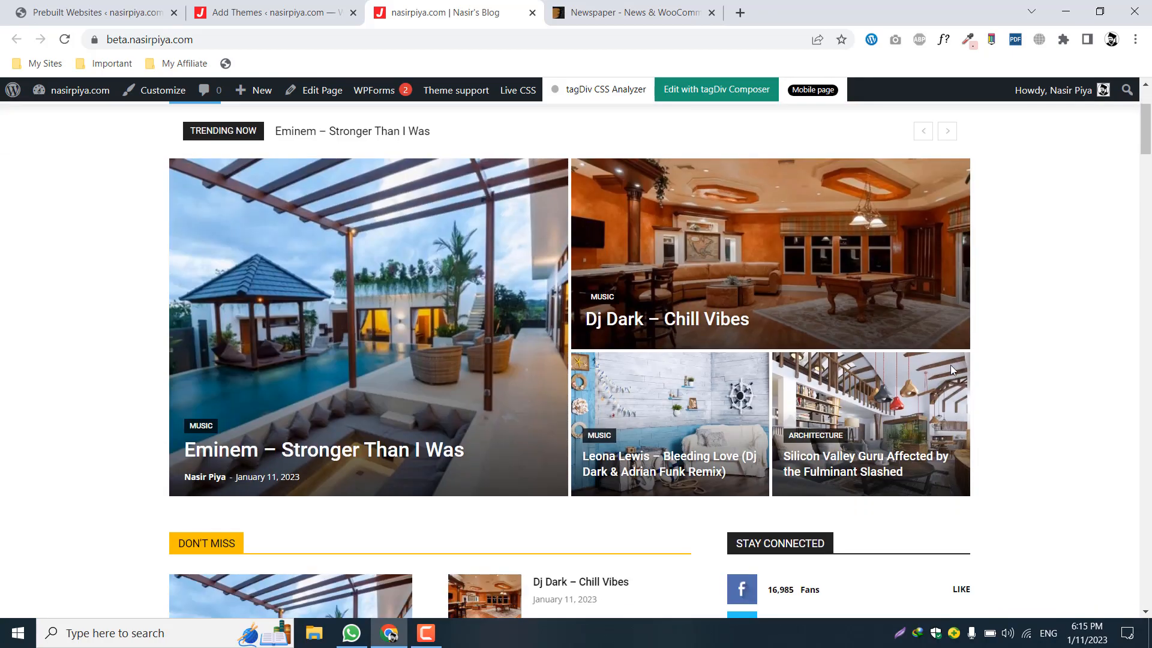
{"action": "left_click", "coordinate": [324, 391]}
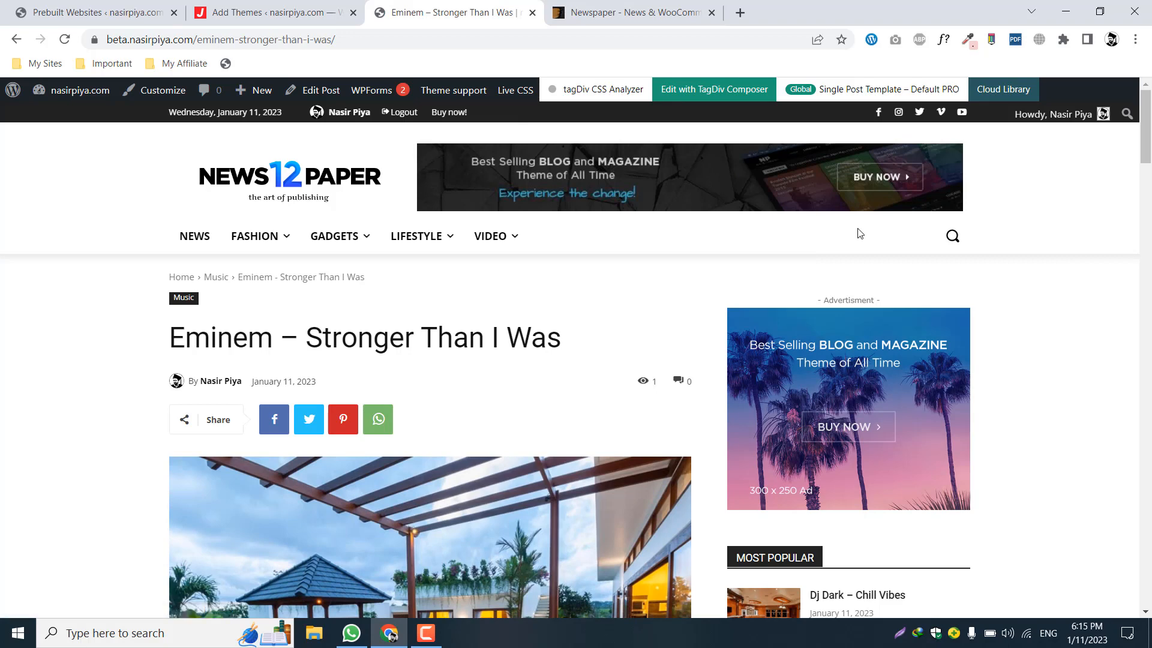
{"action": "left_click", "coordinate": [308, 180]}
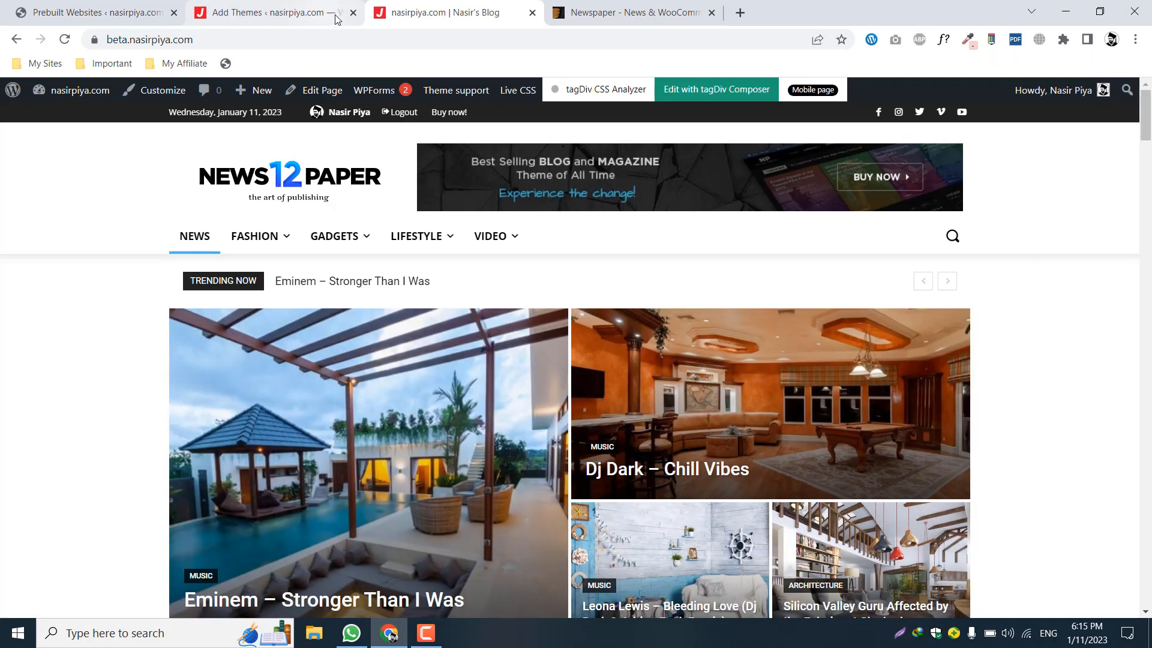
Step: Close the Add Themes browser tab and go back to the top of the Prebuilt Websites page
{"action": "left_click", "coordinate": [353, 12]}
{"action": "left_click", "coordinate": [96, 12]}
{"action": "scroll", "coordinate": [200, 225], "scroll_direction": "up", "scroll_amount": 4}
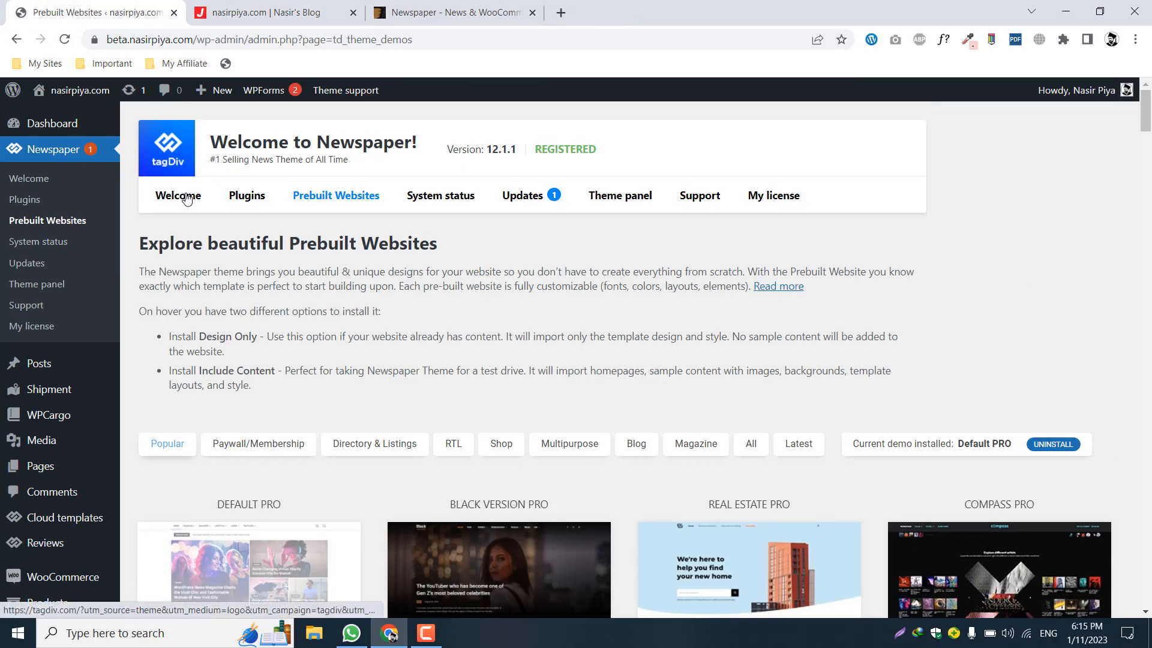
{"action": "scroll", "coordinate": [192, 251], "scroll_direction": "down", "scroll_amount": 6}
{"action": "scroll", "coordinate": [193, 247], "scroll_direction": "up", "scroll_amount": 6}
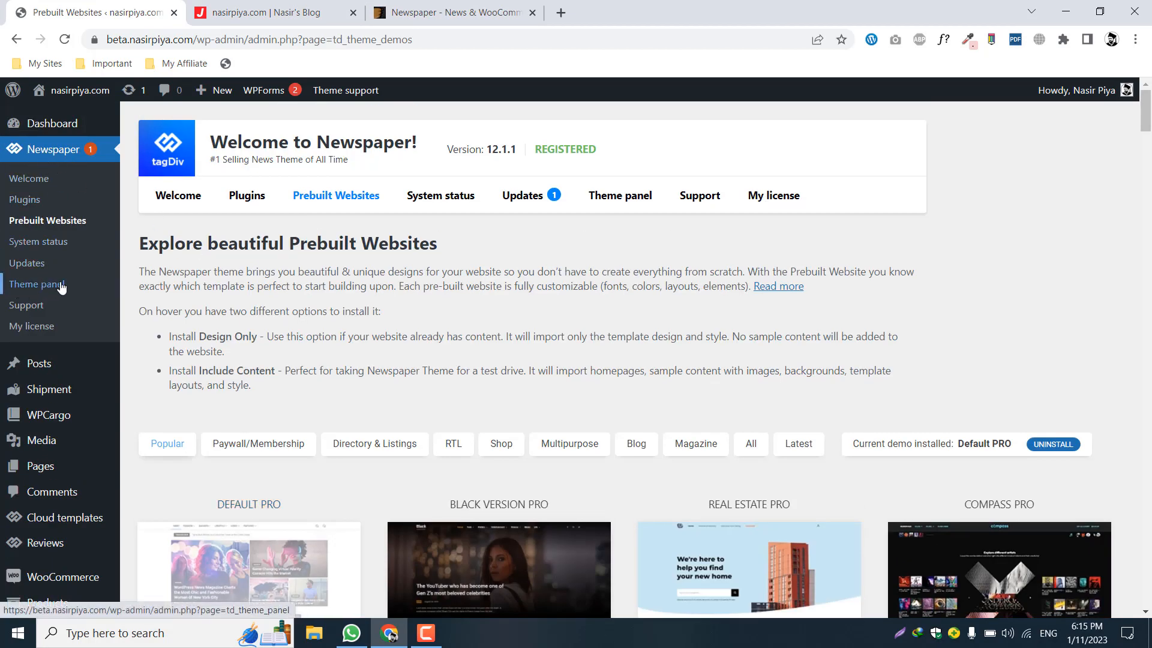
Step: Open the Newspaper Theme panel and look over its header, layout and miscellaneous settings
{"action": "left_click", "coordinate": [40, 287]}
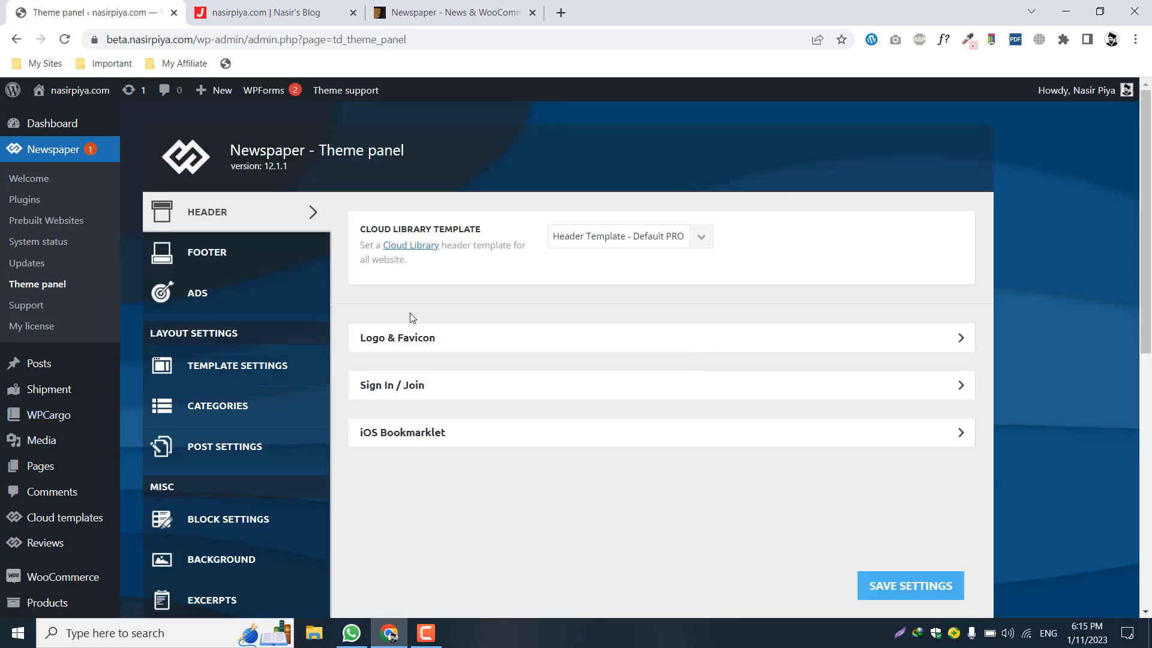
{"action": "scroll", "coordinate": [810, 304], "scroll_direction": "down", "scroll_amount": 2}
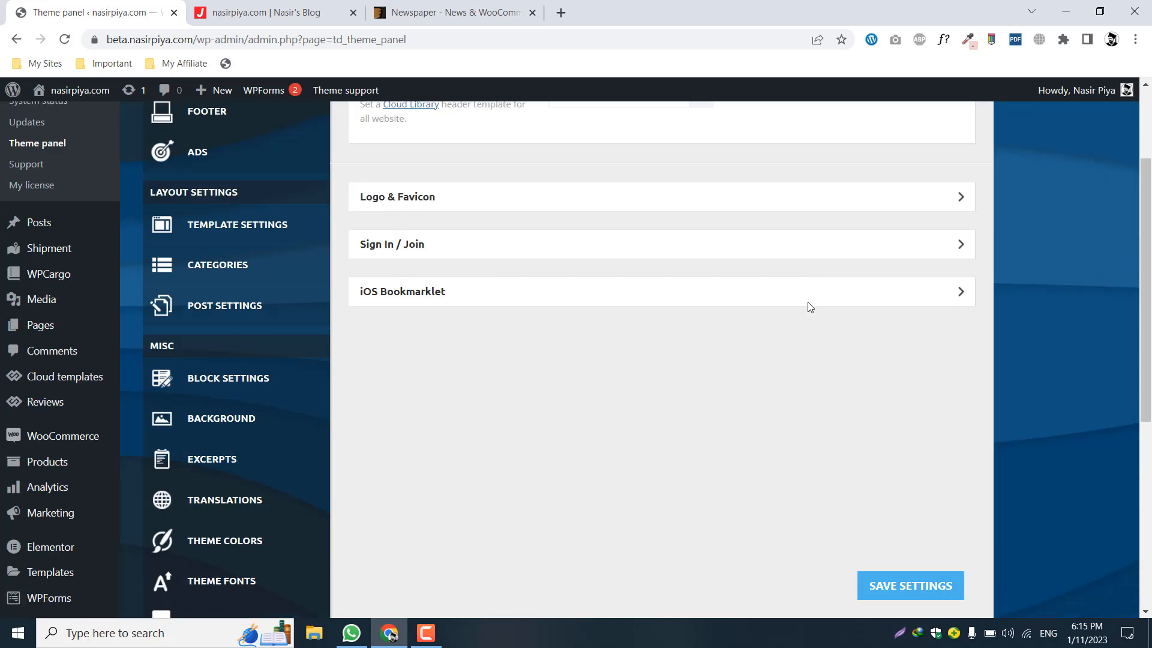
{"action": "scroll", "coordinate": [810, 305], "scroll_direction": "up", "scroll_amount": 2}
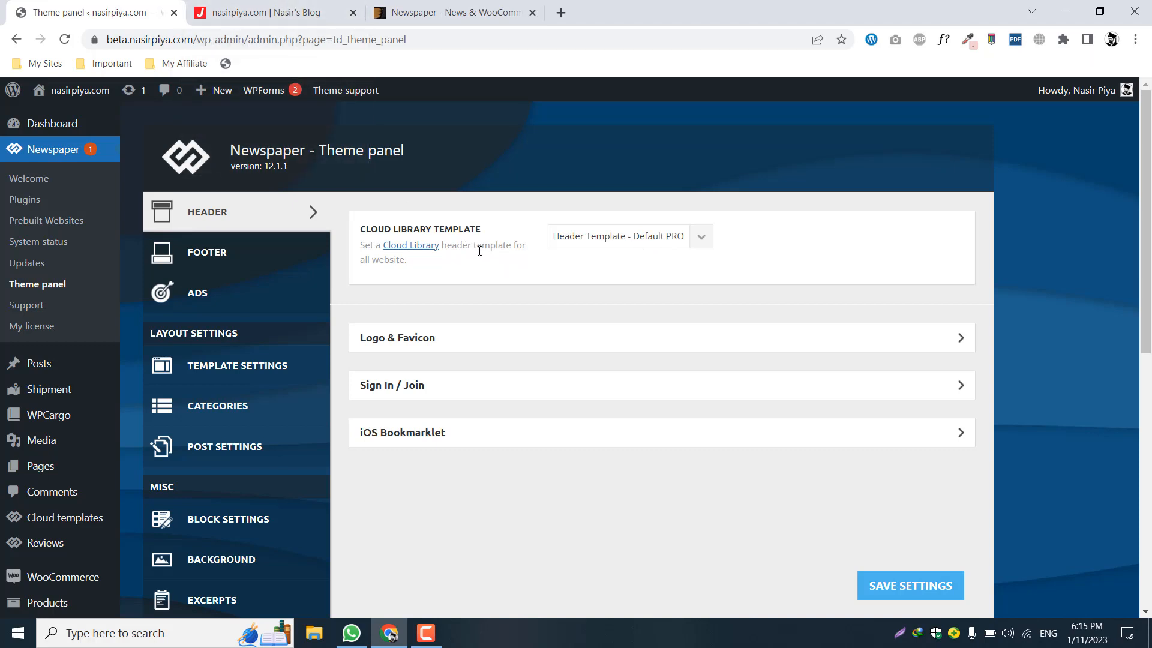
Step: Open the Cloud templates page in a new browser tab and move that tab directly after the Theme panel tab
{"action": "scroll", "coordinate": [477, 253], "scroll_direction": "down", "scroll_amount": 2}
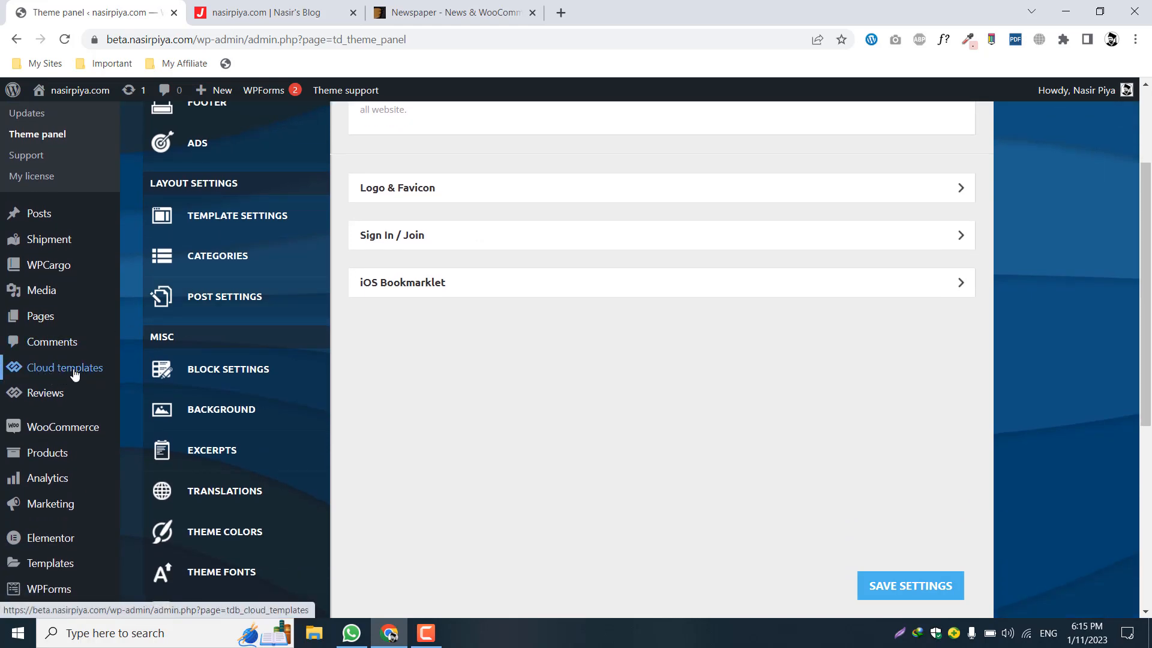
{"action": "right_click", "coordinate": [75, 374]}
{"action": "left_click", "coordinate": [111, 381]}
{"action": "left_click", "coordinate": [474, 8]}
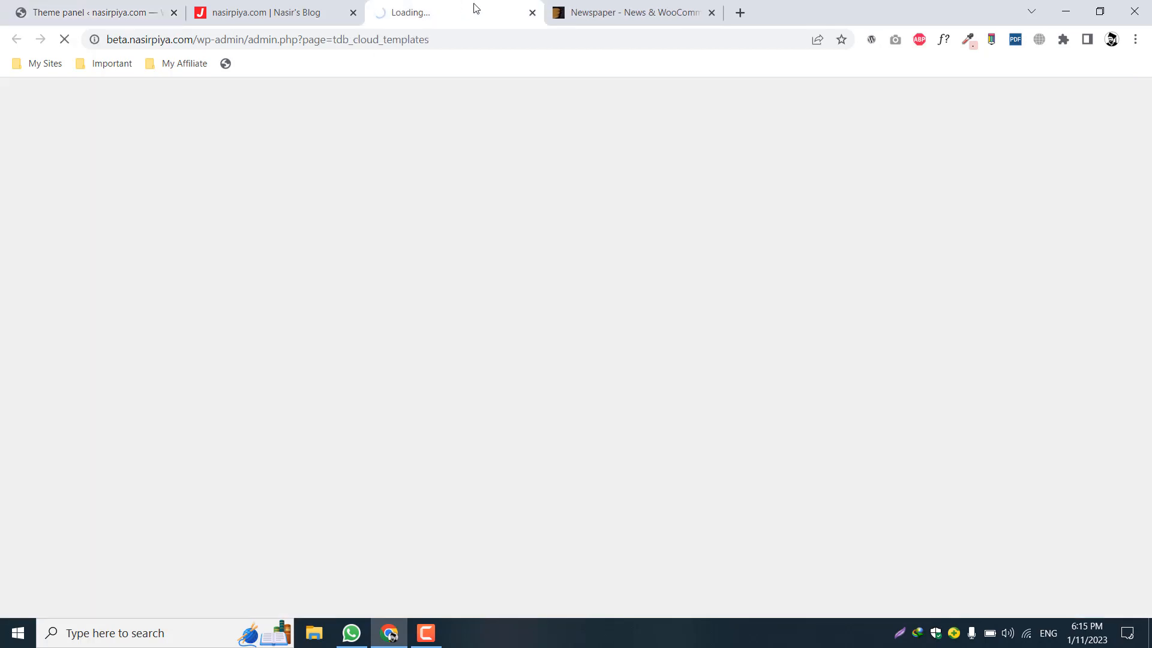
{"action": "left_click_drag", "start_coordinate": [474, 8], "coordinate": [270, 6]}
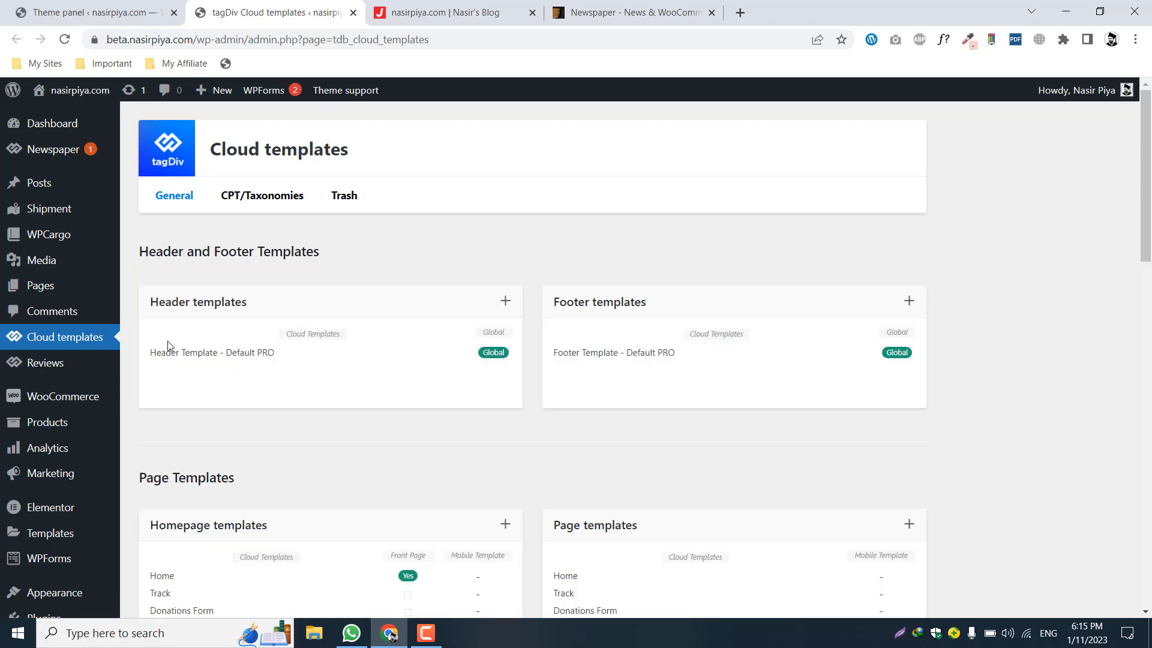
Step: Look over the header, footer and page template sections of the Cloud templates page
{"action": "left_click", "coordinate": [289, 353]}
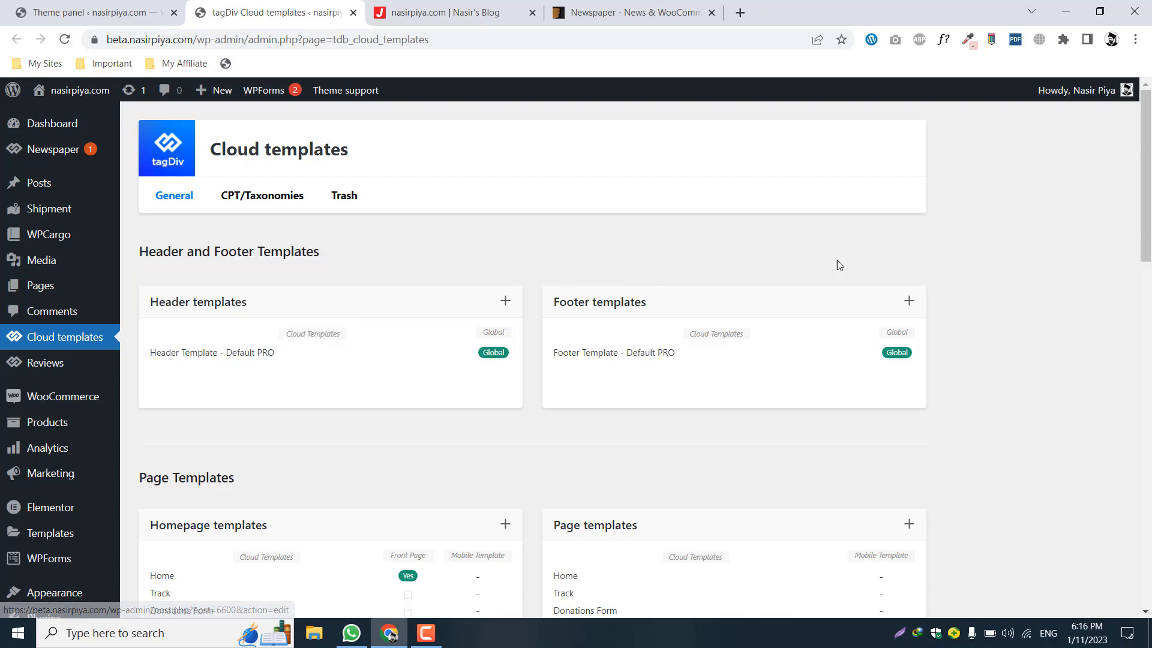
{"action": "scroll", "coordinate": [993, 284], "scroll_direction": "down", "scroll_amount": 5}
{"action": "scroll", "coordinate": [993, 283], "scroll_direction": "up", "scroll_amount": 5}
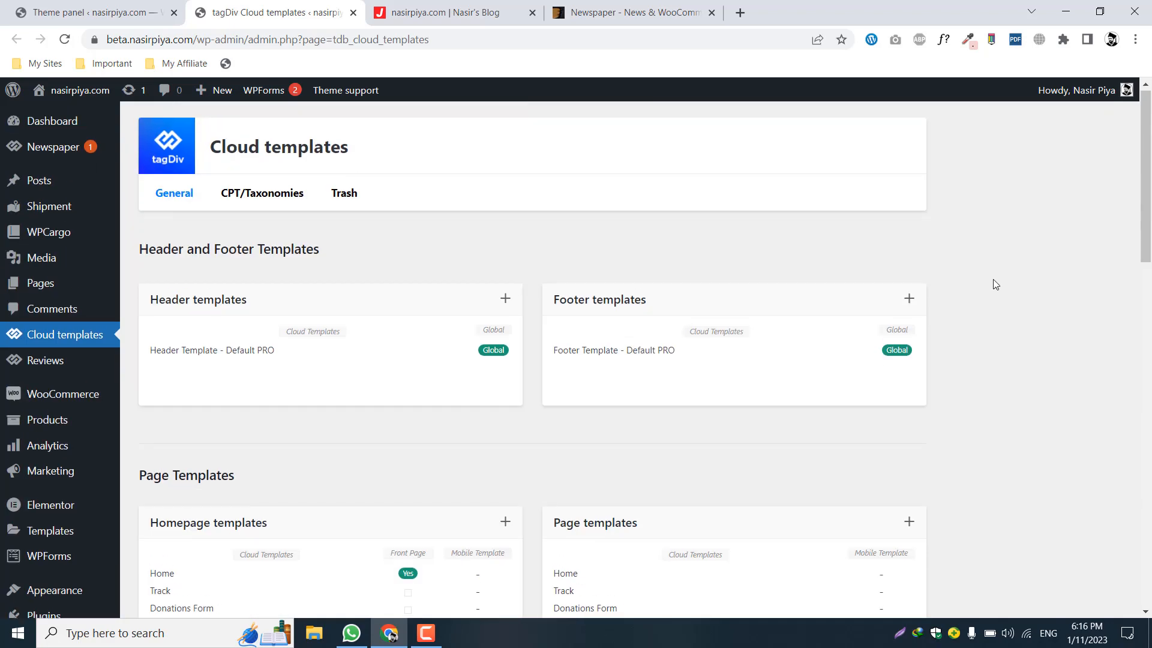
{"action": "scroll", "coordinate": [995, 283], "scroll_direction": "down", "scroll_amount": 6}
{"action": "scroll", "coordinate": [994, 283], "scroll_direction": "up", "scroll_amount": 6}
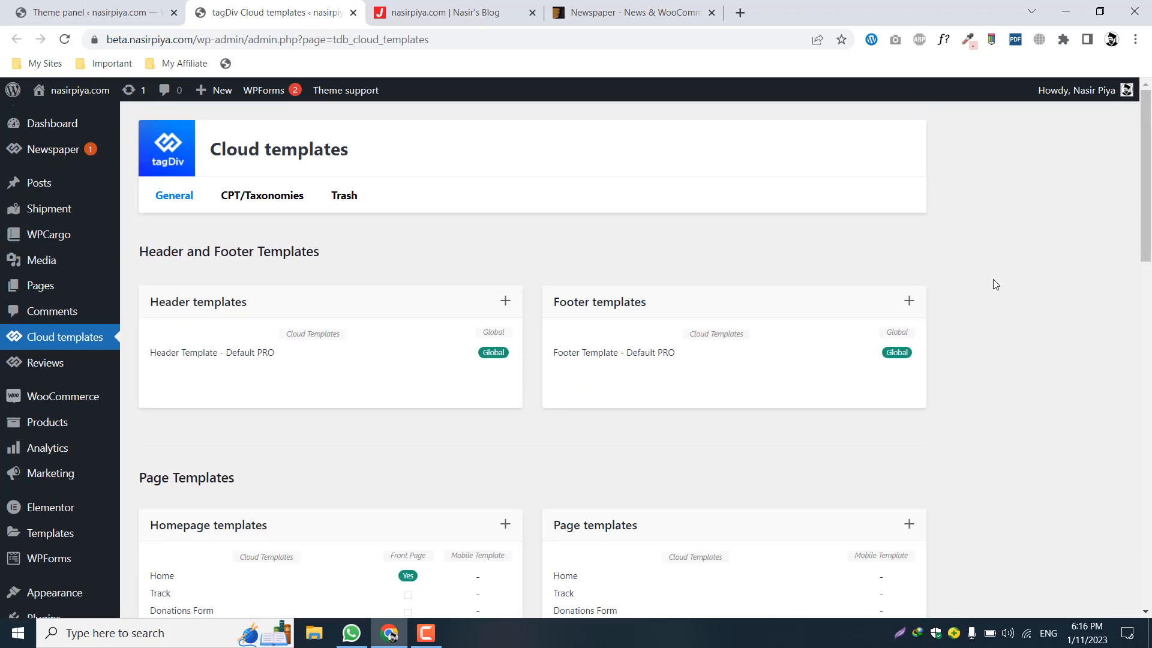
{"action": "scroll", "coordinate": [995, 284], "scroll_direction": "down", "scroll_amount": 5}
{"action": "scroll", "coordinate": [995, 284], "scroll_direction": "up", "scroll_amount": 5}
Step: Return to the Theme panel and set the website's header Cloud Library template to "- No Template -"
{"action": "left_click", "coordinate": [99, 3]}
{"action": "scroll", "coordinate": [542, 311], "scroll_direction": "up", "scroll_amount": 4}
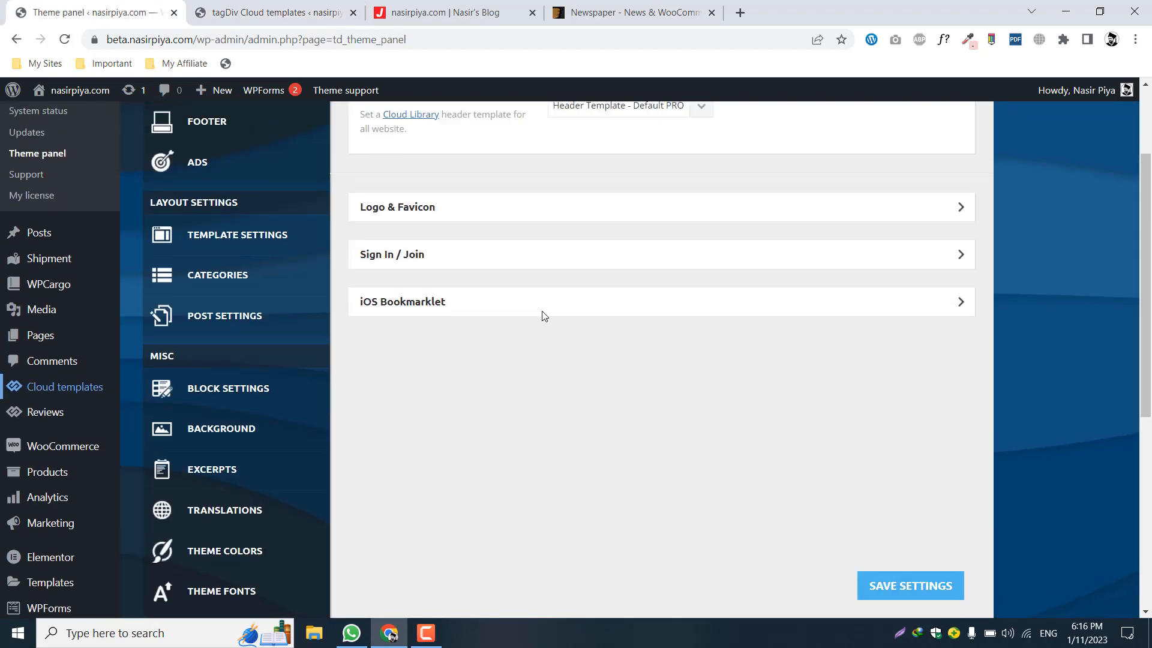
{"action": "left_click", "coordinate": [646, 243]}
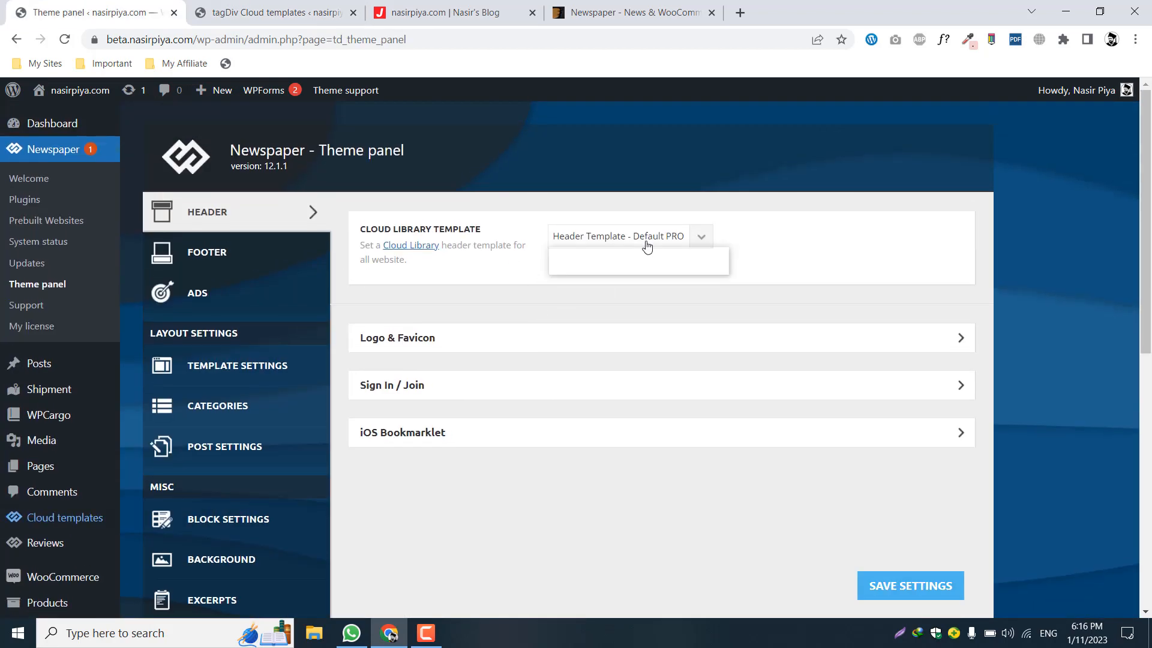
{"action": "left_click", "coordinate": [605, 259]}
{"action": "scroll", "coordinate": [604, 257], "scroll_direction": "down", "scroll_amount": 1}
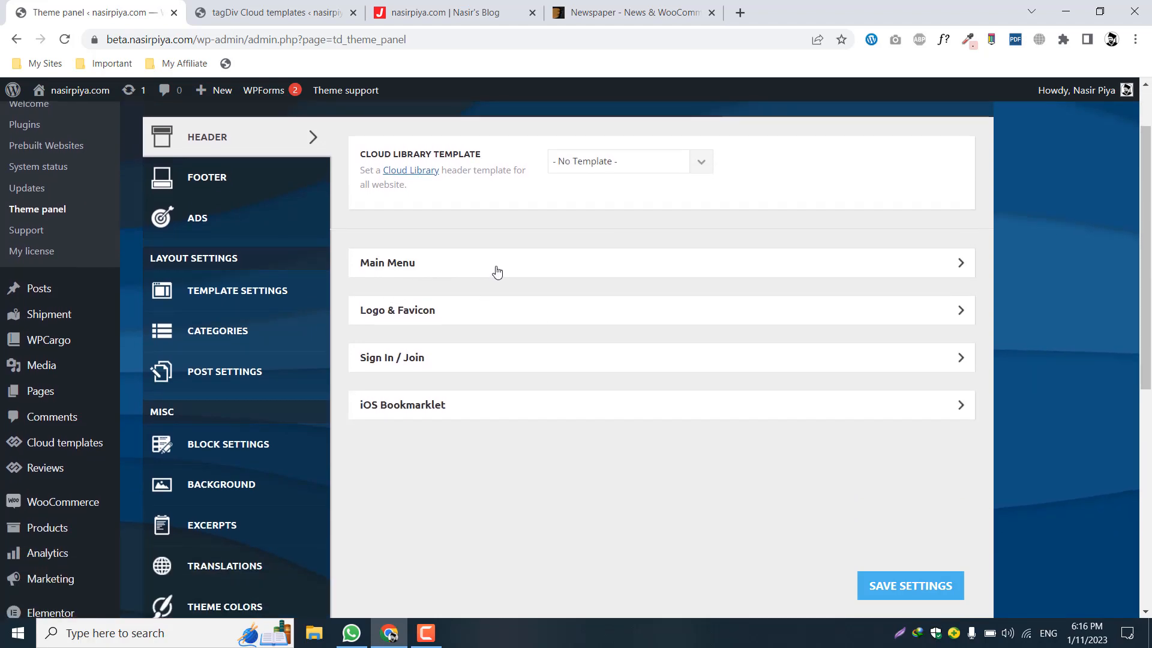
{"action": "scroll", "coordinate": [495, 273], "scroll_direction": "up", "scroll_amount": 1}
Step: Examine the Main Menu and Logo & Favicon sections of the header settings, collapsing each again
{"action": "left_click", "coordinate": [470, 337]}
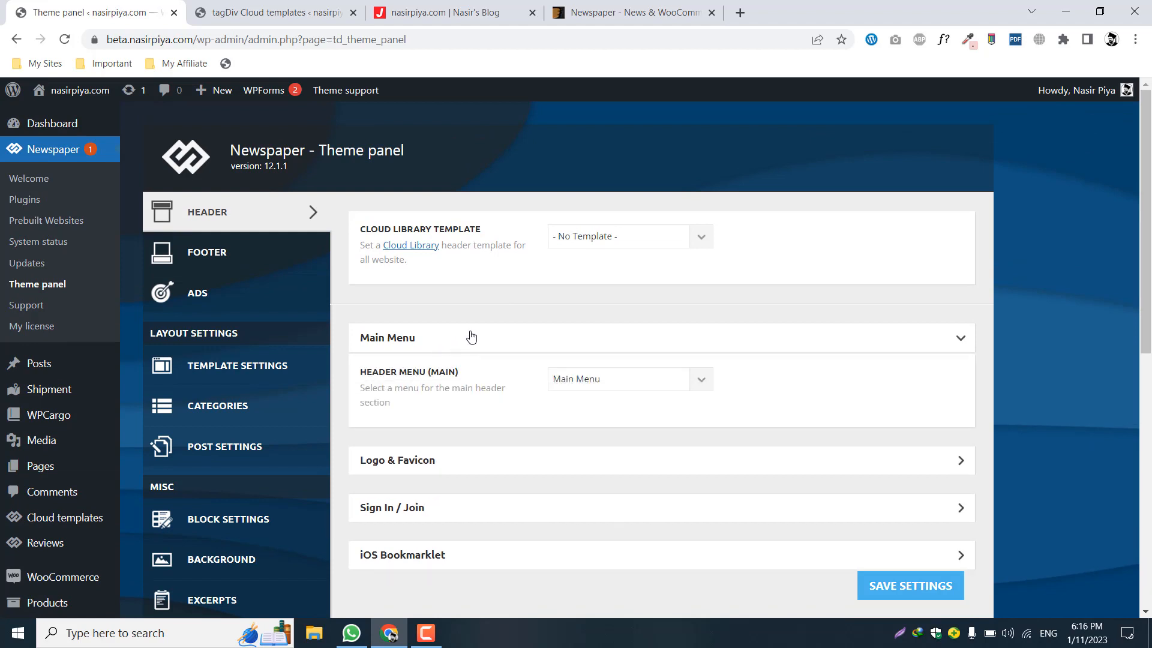
{"action": "left_click", "coordinate": [470, 336]}
{"action": "left_click", "coordinate": [423, 382]}
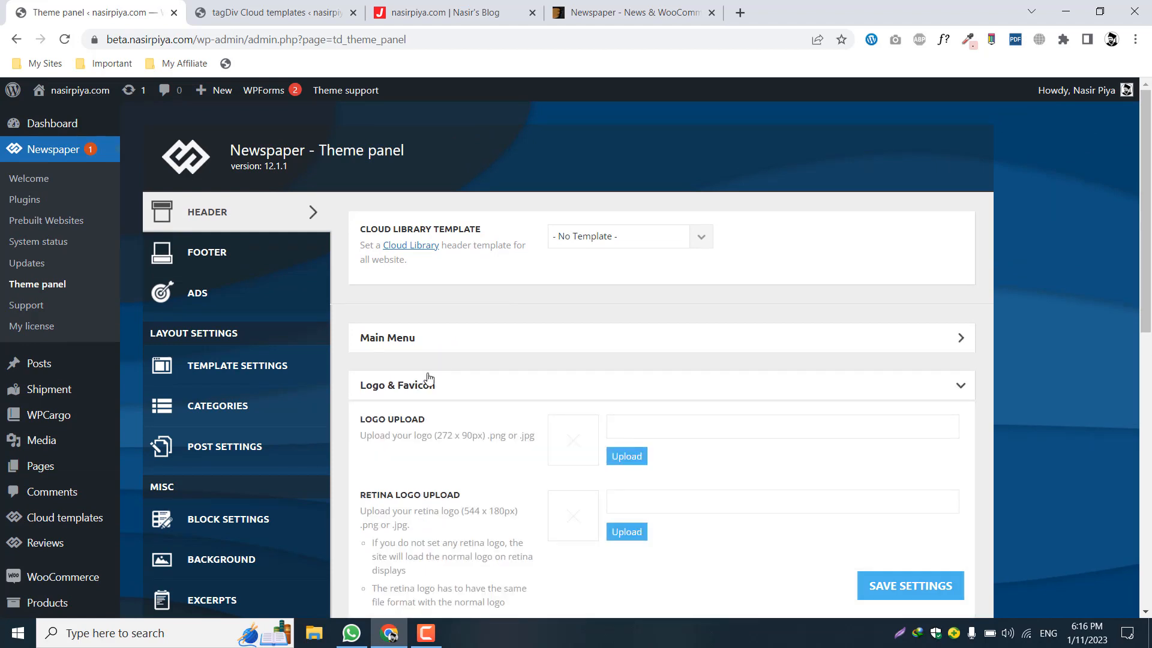
{"action": "left_click", "coordinate": [426, 384]}
{"action": "scroll", "coordinate": [533, 358], "scroll_direction": "down", "scroll_amount": 1}
{"action": "scroll", "coordinate": [533, 357], "scroll_direction": "up", "scroll_amount": 1}
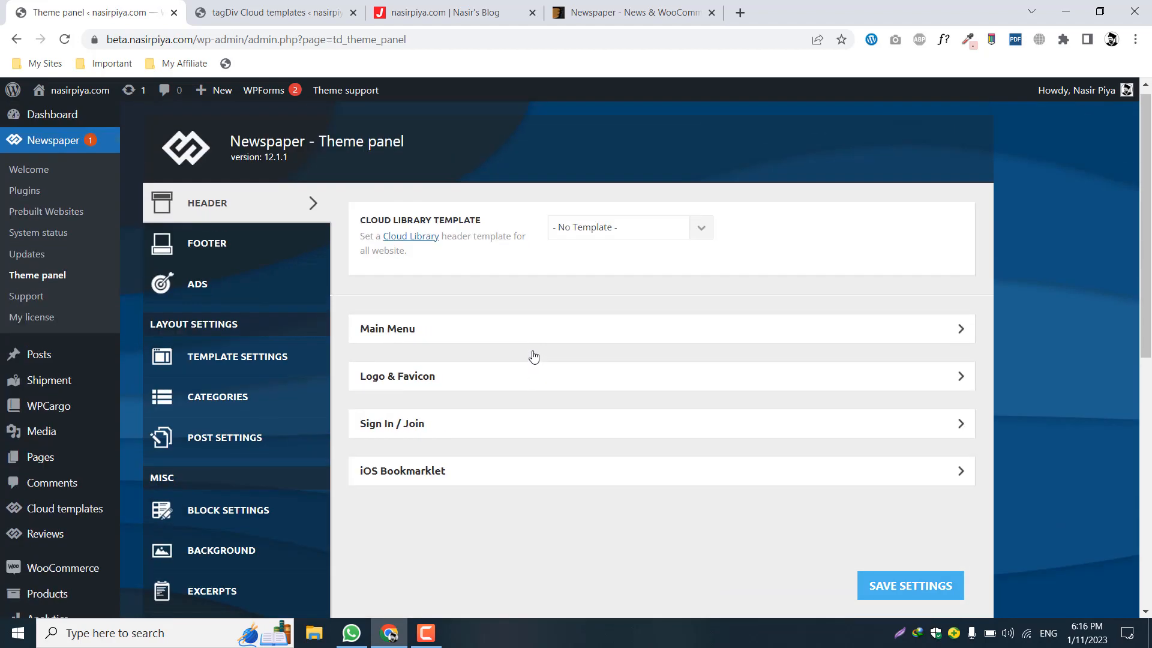
Step: Save the Theme panel settings and reload the page
{"action": "left_click", "coordinate": [937, 598]}
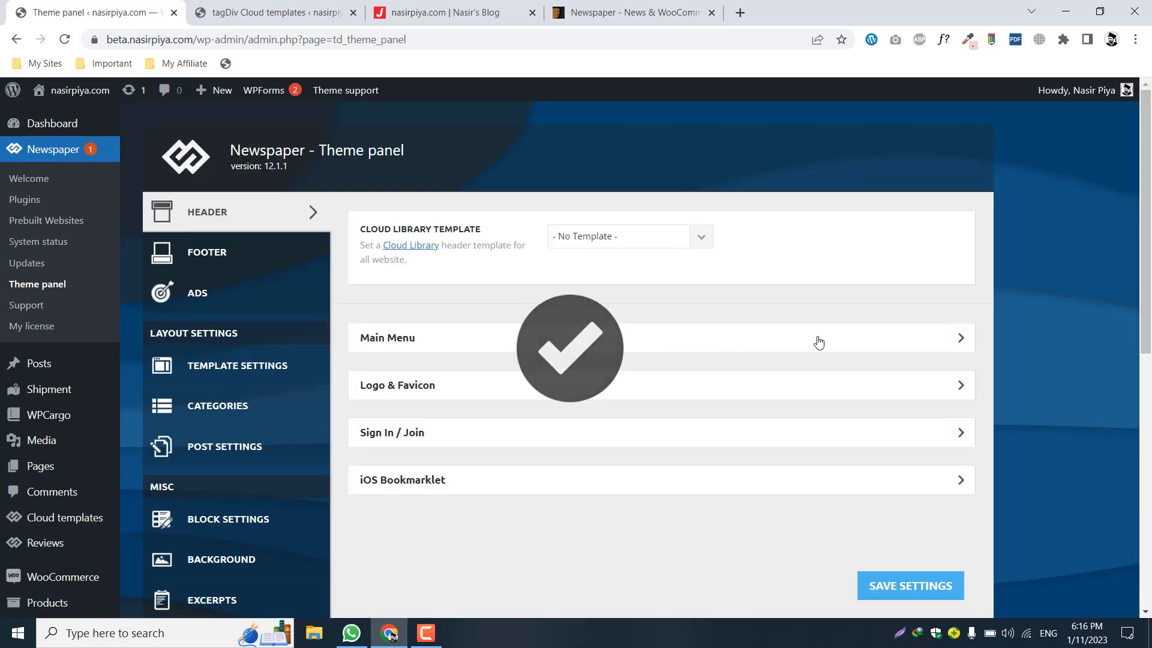
{"action": "left_click", "coordinate": [65, 39]}
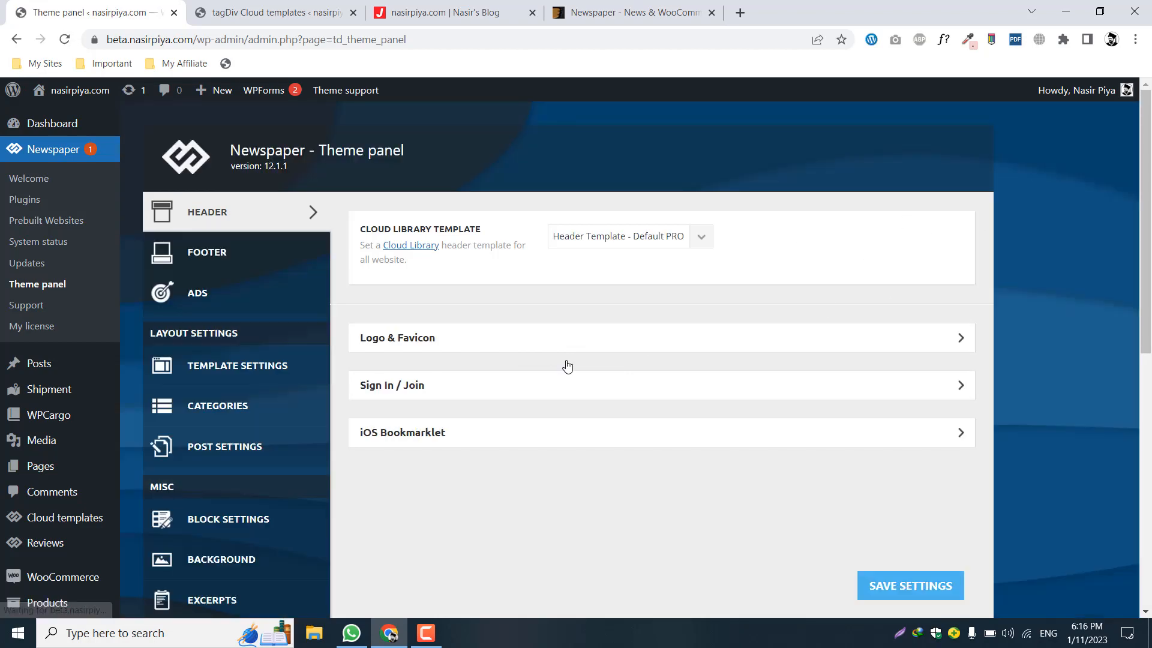
Step: Examine the footer and header template settings and look through the Theme panel's list of sections
{"action": "left_click", "coordinate": [217, 267]}
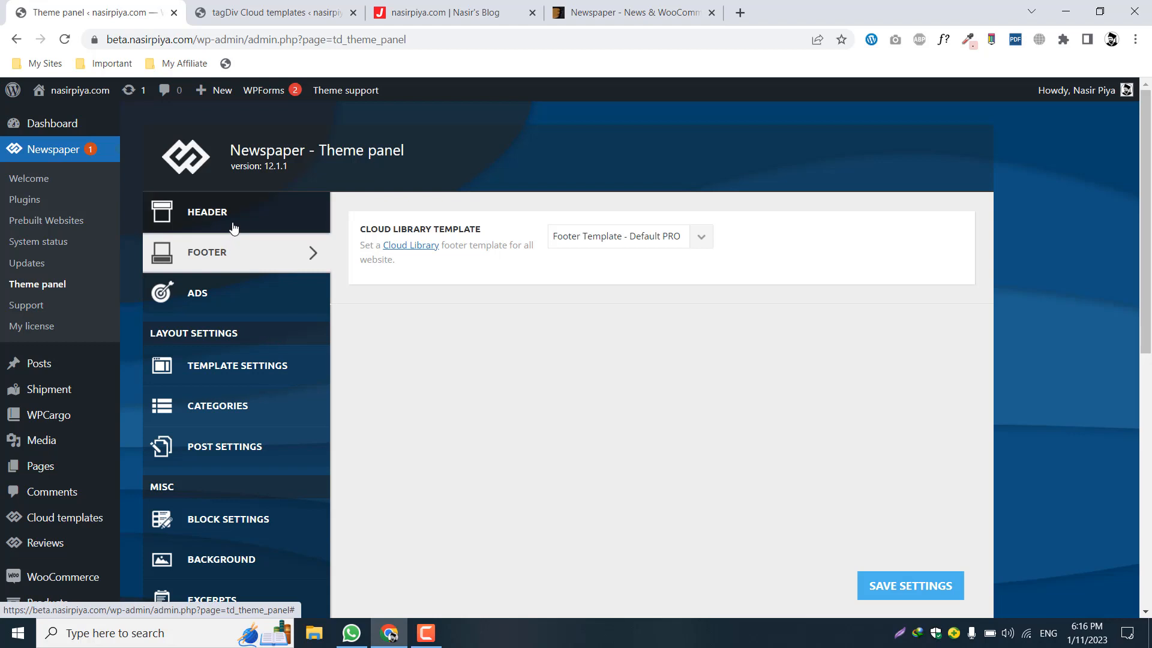
{"action": "left_click", "coordinate": [231, 224]}
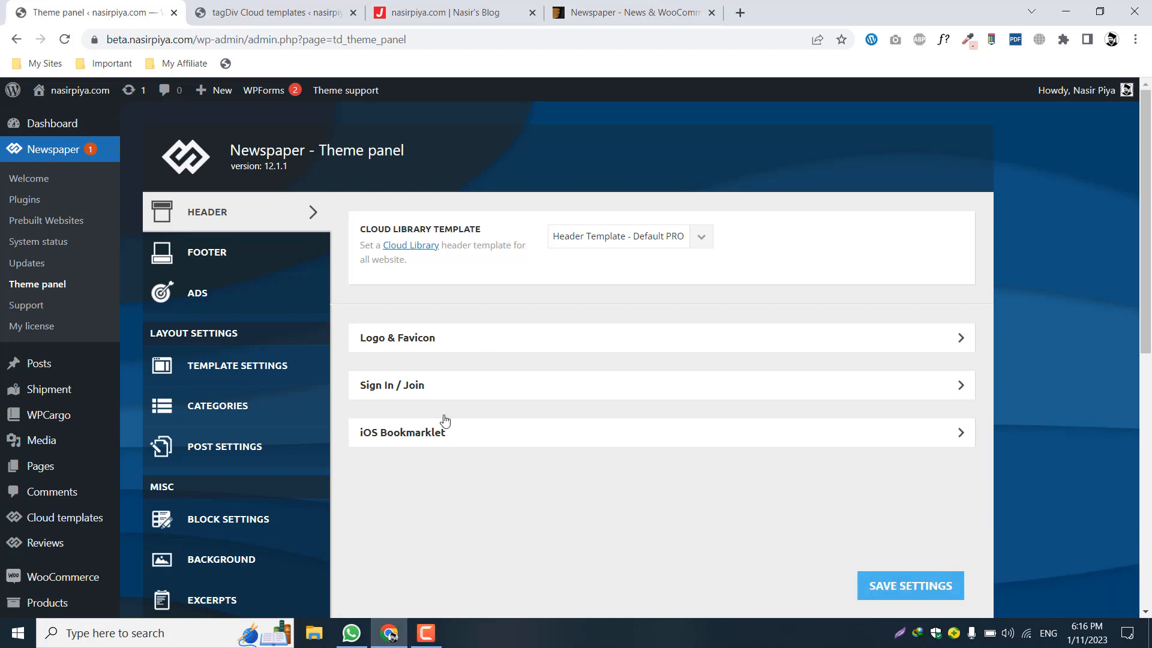
{"action": "left_click", "coordinate": [635, 241]}
{"action": "left_click", "coordinate": [512, 270]}
{"action": "scroll", "coordinate": [453, 418], "scroll_direction": "down", "scroll_amount": 5}
{"action": "scroll", "coordinate": [453, 419], "scroll_direction": "down", "scroll_amount": 4}
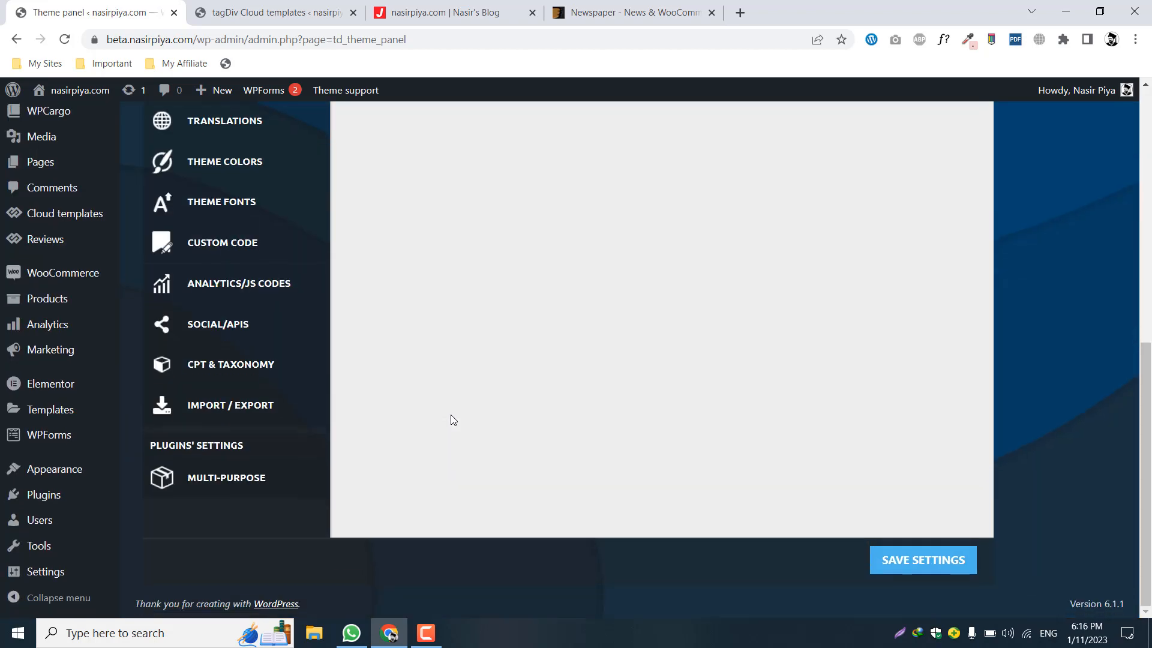
{"action": "scroll", "coordinate": [451, 416], "scroll_direction": "up", "scroll_amount": 9}
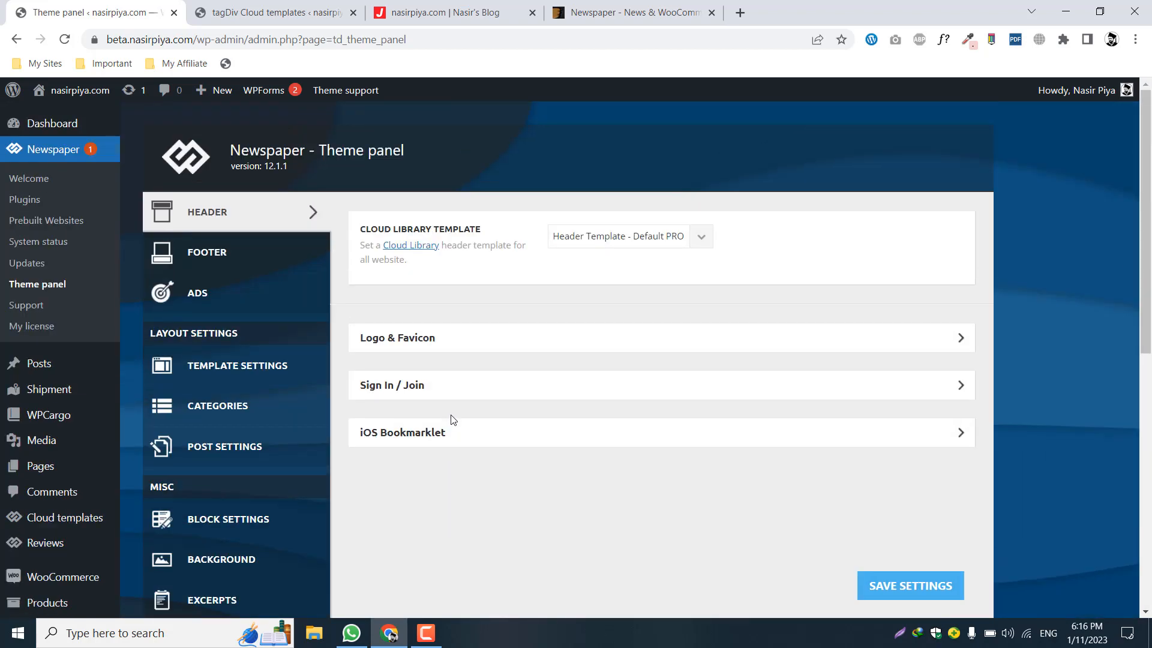
Step: From the Cloud templates page, open "Header Template - Default PRO" with TD Composer in a new browser tab and switch to it
{"action": "left_click", "coordinate": [294, 5]}
{"action": "scroll", "coordinate": [526, 263], "scroll_direction": "down", "scroll_amount": 1}
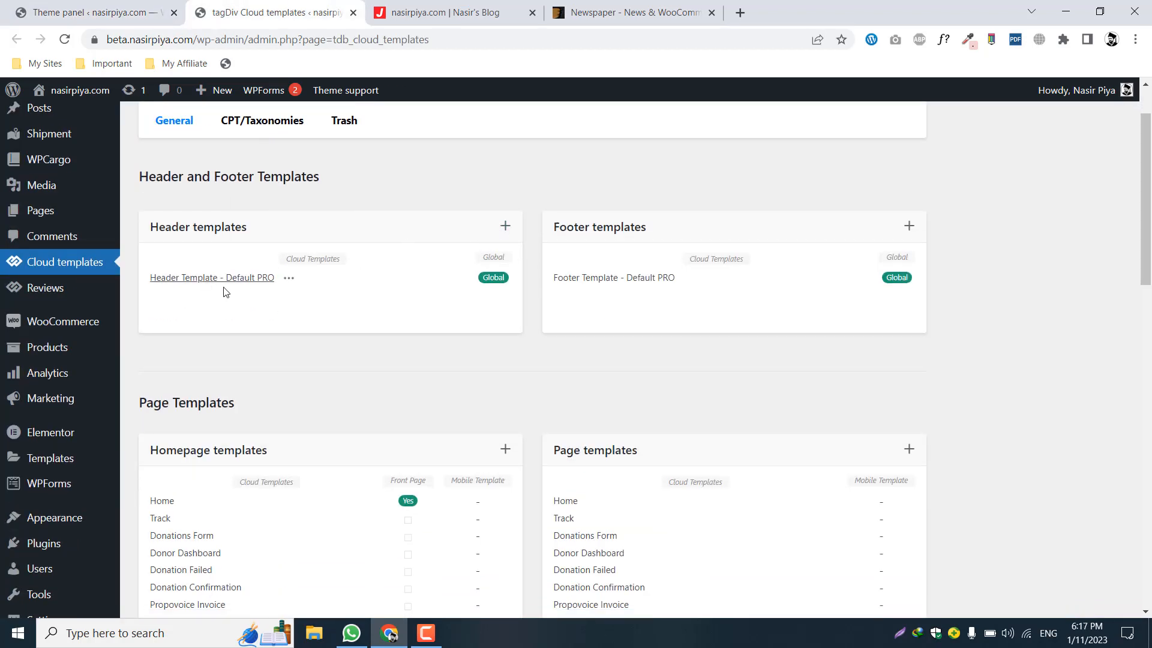
{"action": "mouse_move", "coordinate": [298, 277]}
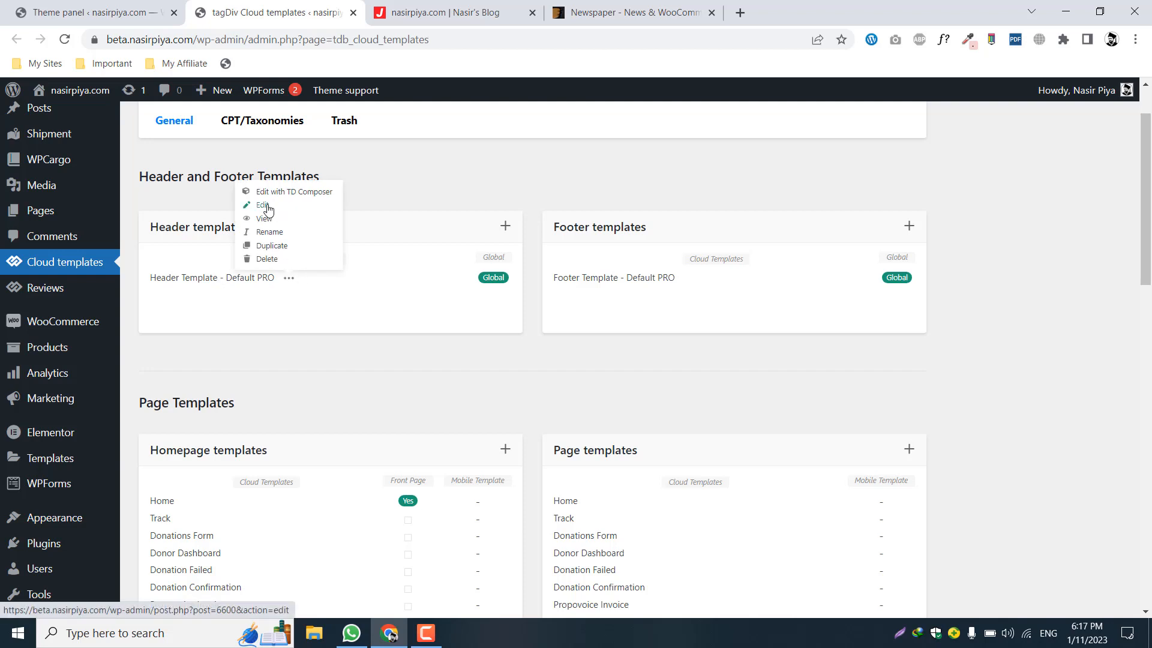
{"action": "right_click", "coordinate": [308, 197]}
{"action": "left_click", "coordinate": [327, 204]}
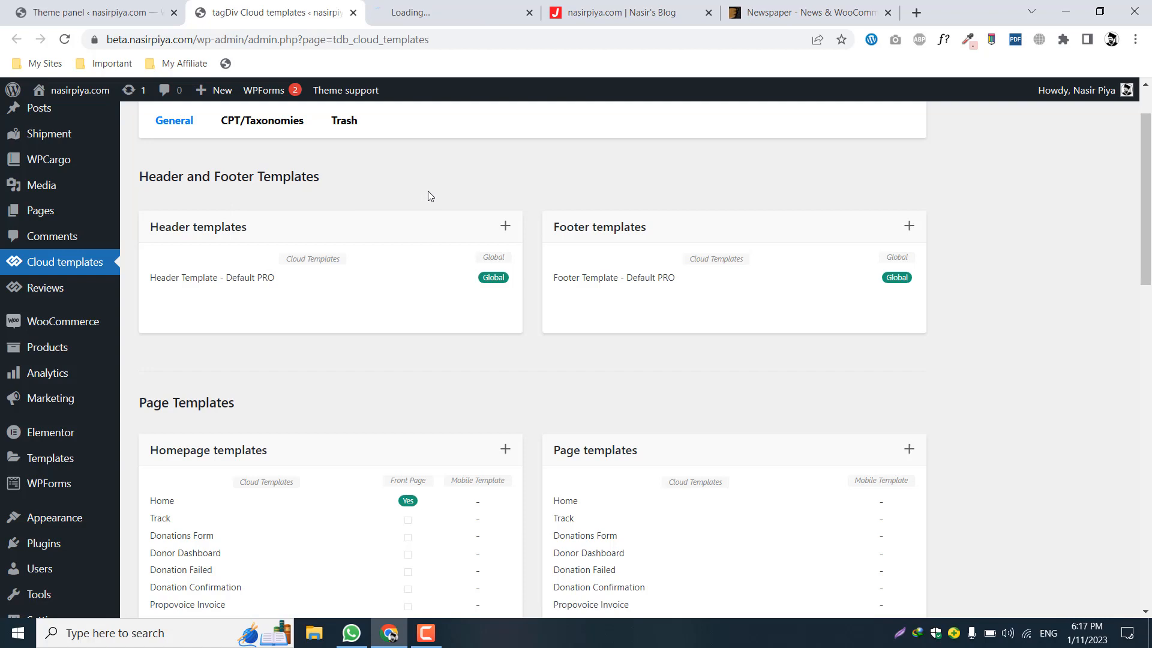
{"action": "left_click", "coordinate": [446, 5]}
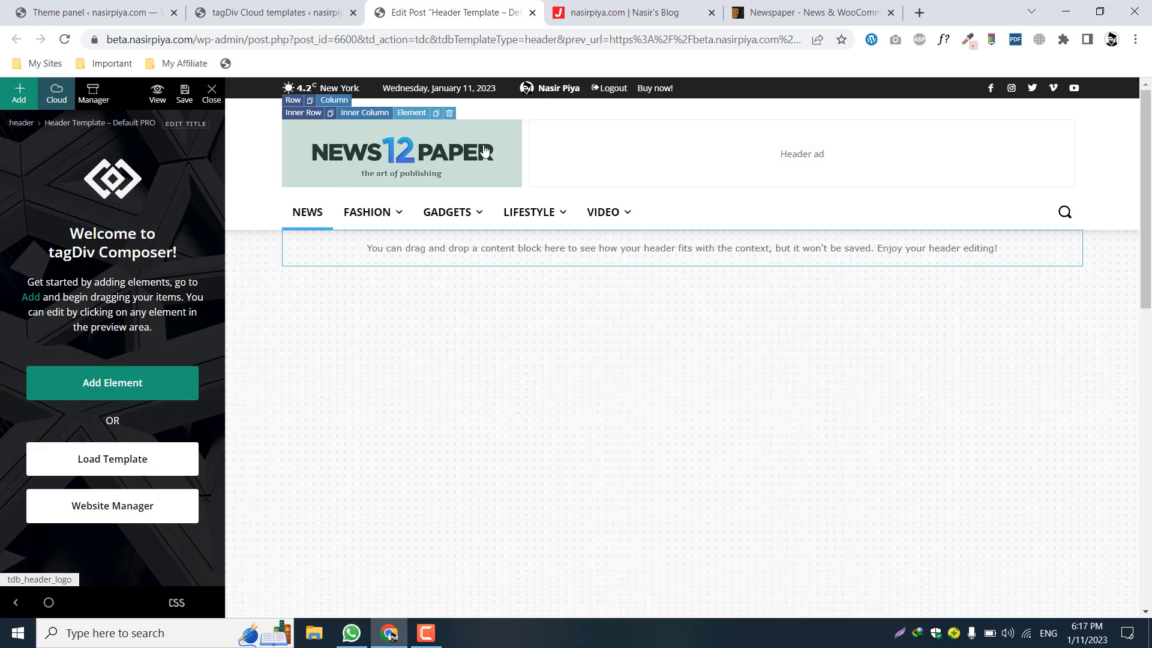
Step: Select the header logo and examine its image settings and media upload dialog, closing the dialog without choosing a file
{"action": "left_click", "coordinate": [444, 153]}
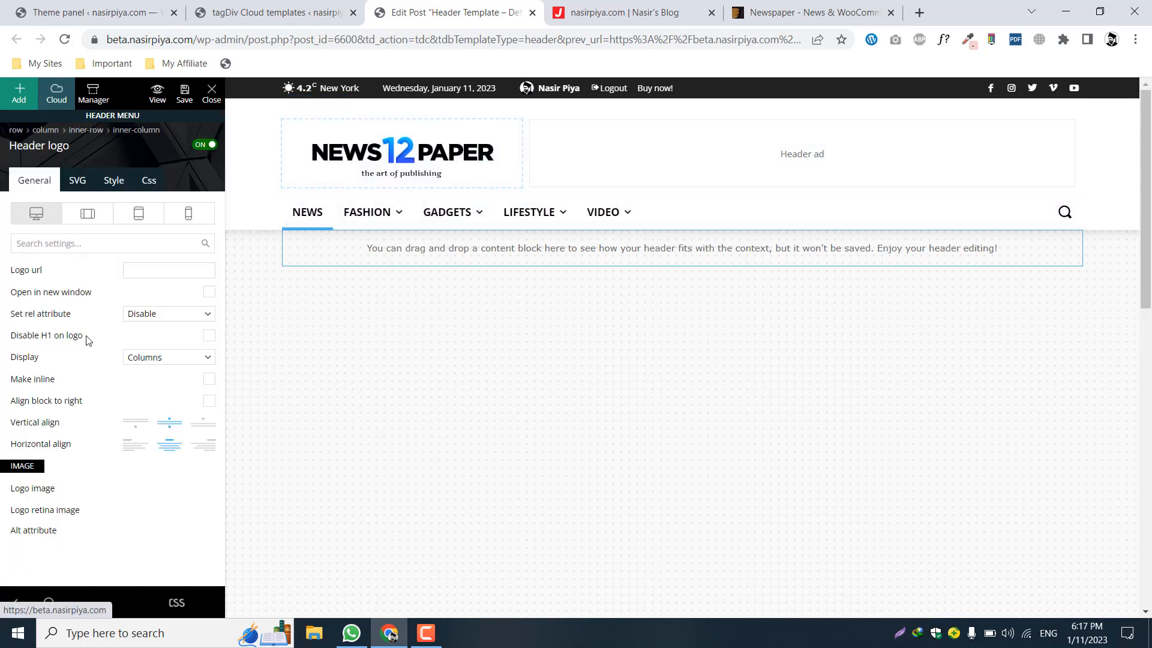
{"action": "scroll", "coordinate": [111, 318], "scroll_direction": "down", "scroll_amount": 4}
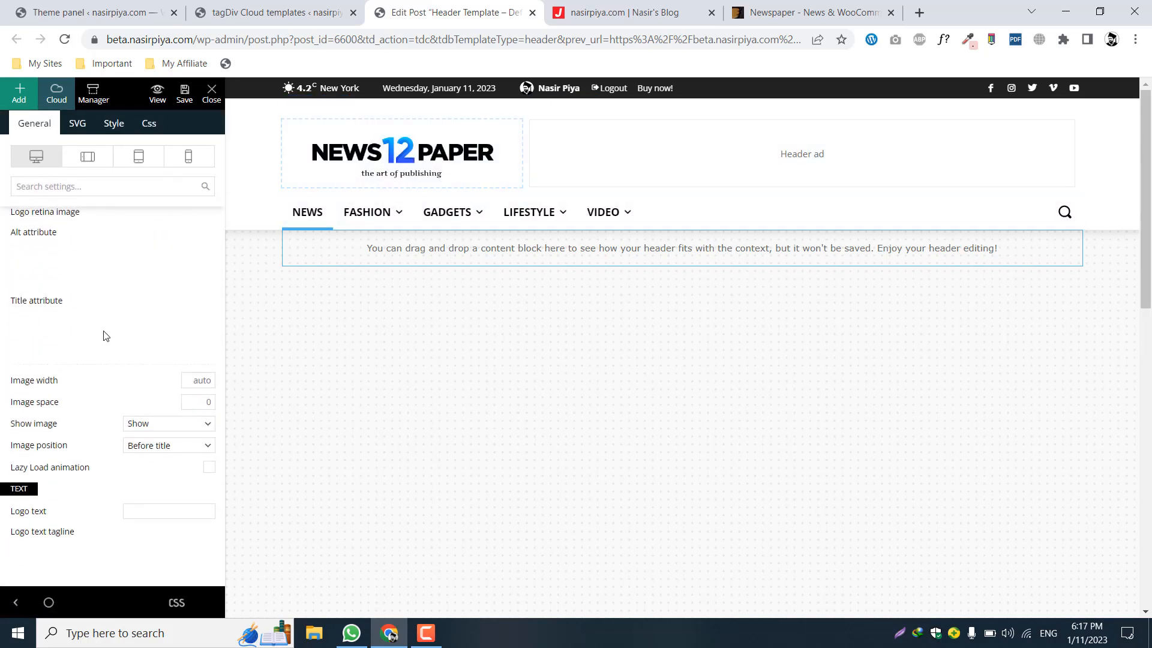
{"action": "scroll", "coordinate": [104, 331], "scroll_direction": "up", "scroll_amount": 1}
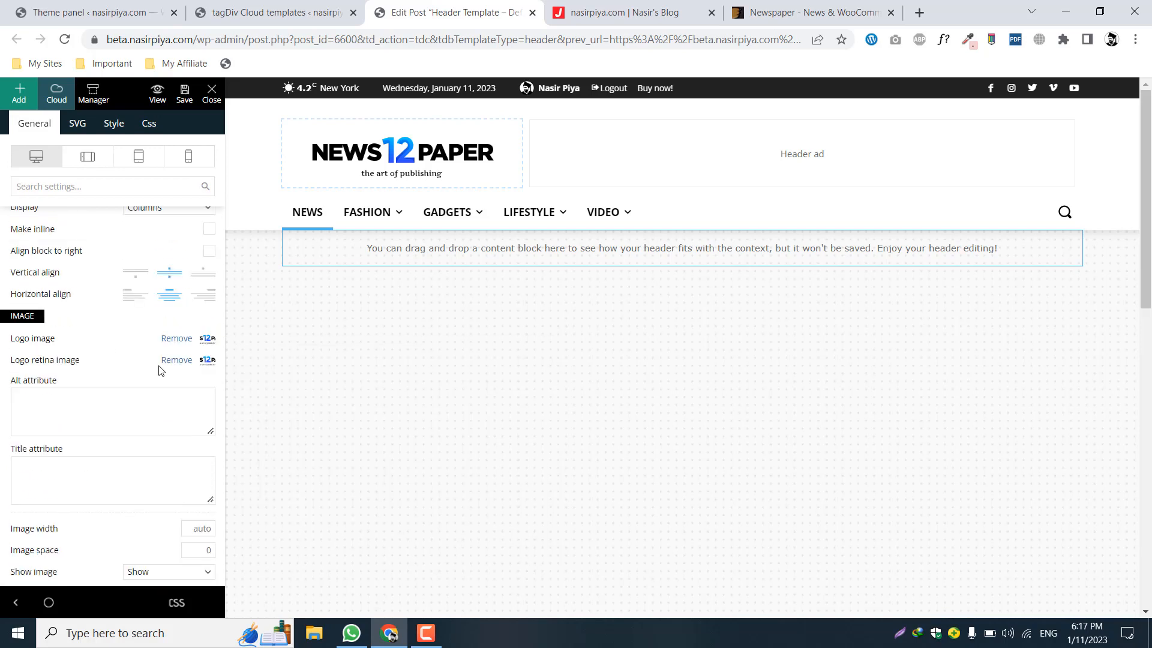
{"action": "left_click", "coordinate": [206, 341]}
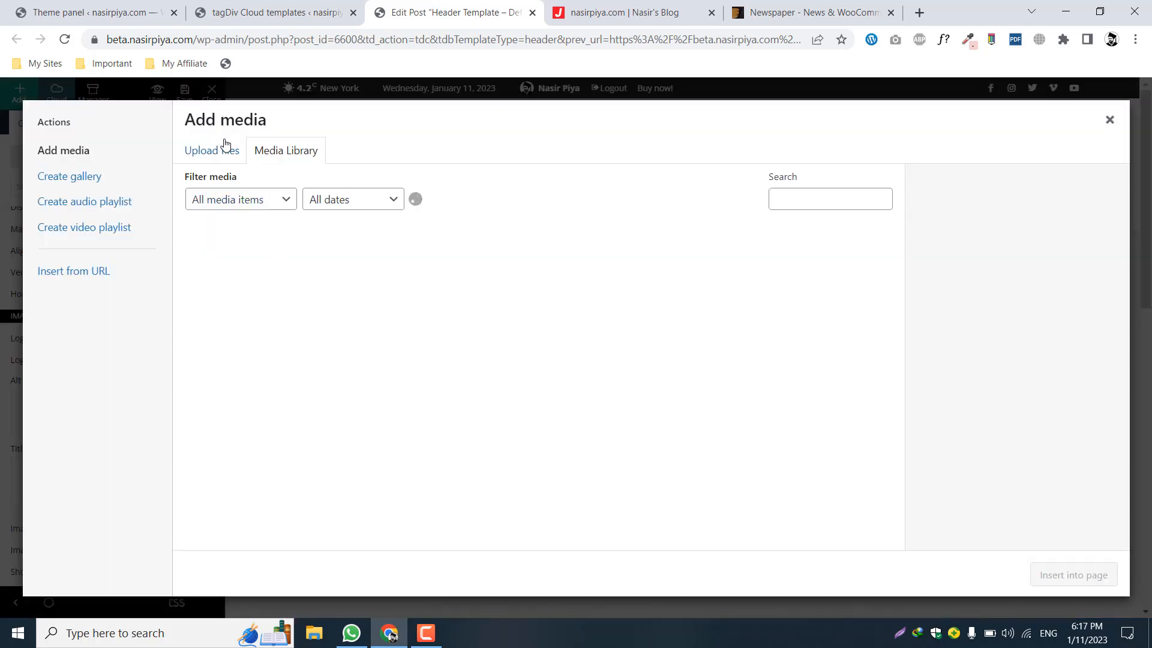
{"action": "left_click", "coordinate": [224, 149]}
{"action": "left_click", "coordinate": [1110, 120]}
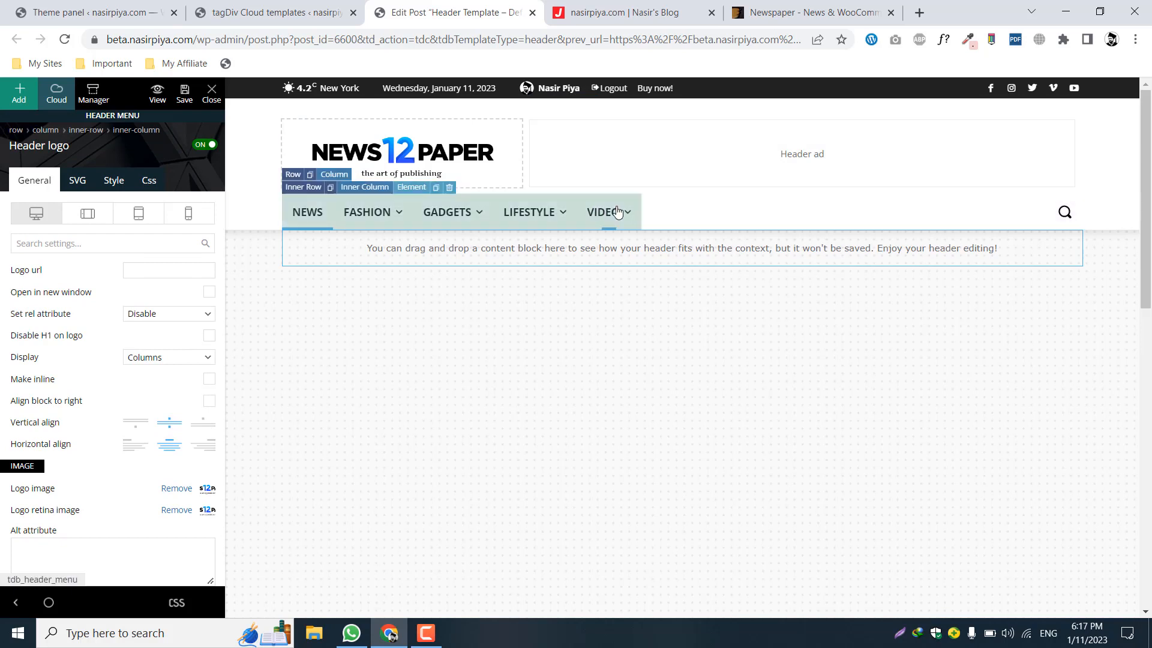
Step: Select the header main menu and view the menus available for it, keeping td-demo-header-menu
{"action": "left_click", "coordinate": [603, 208]}
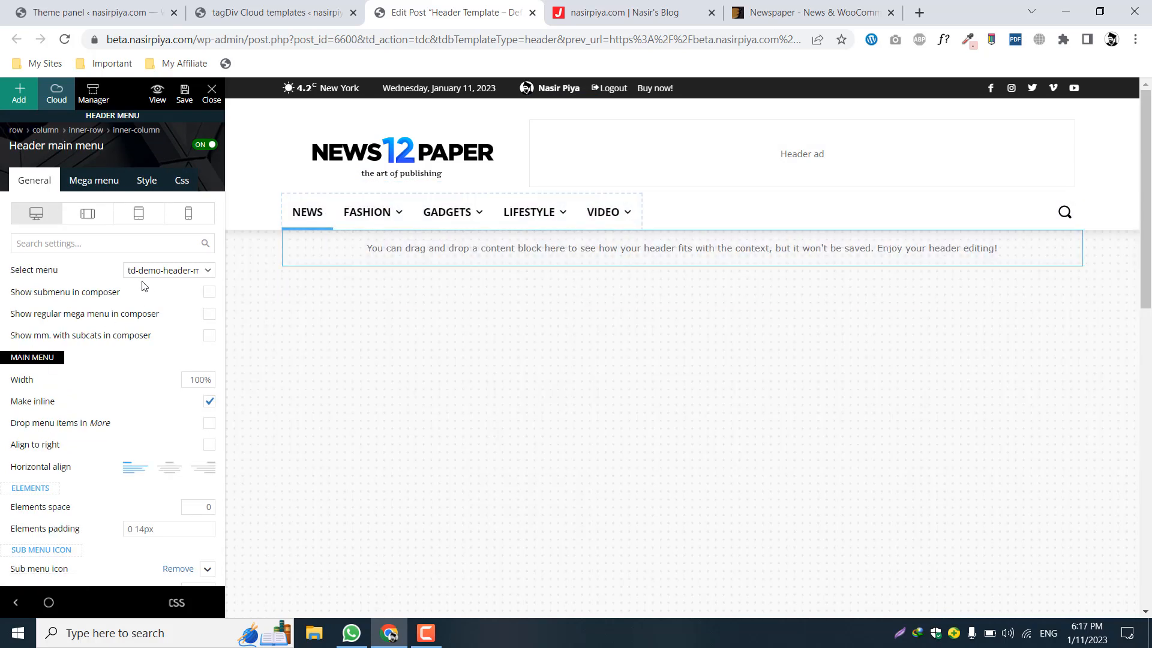
{"action": "left_click", "coordinate": [157, 270]}
{"action": "left_click", "coordinate": [163, 270]}
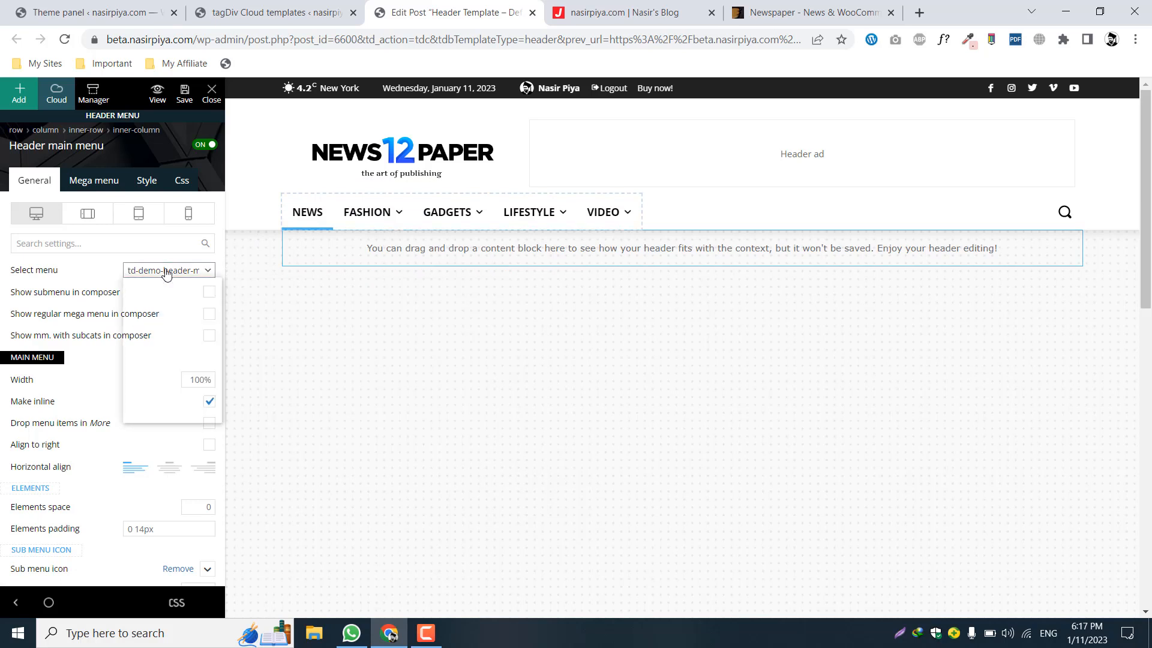
{"action": "left_click", "coordinate": [152, 271]}
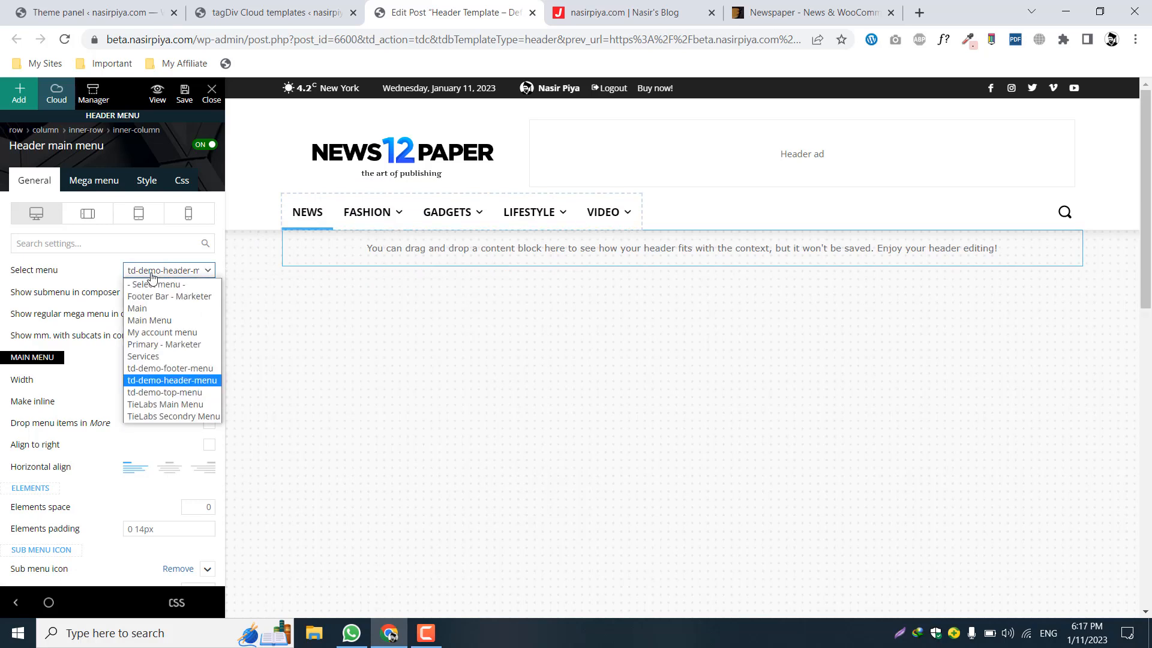
{"action": "left_click", "coordinate": [79, 290]}
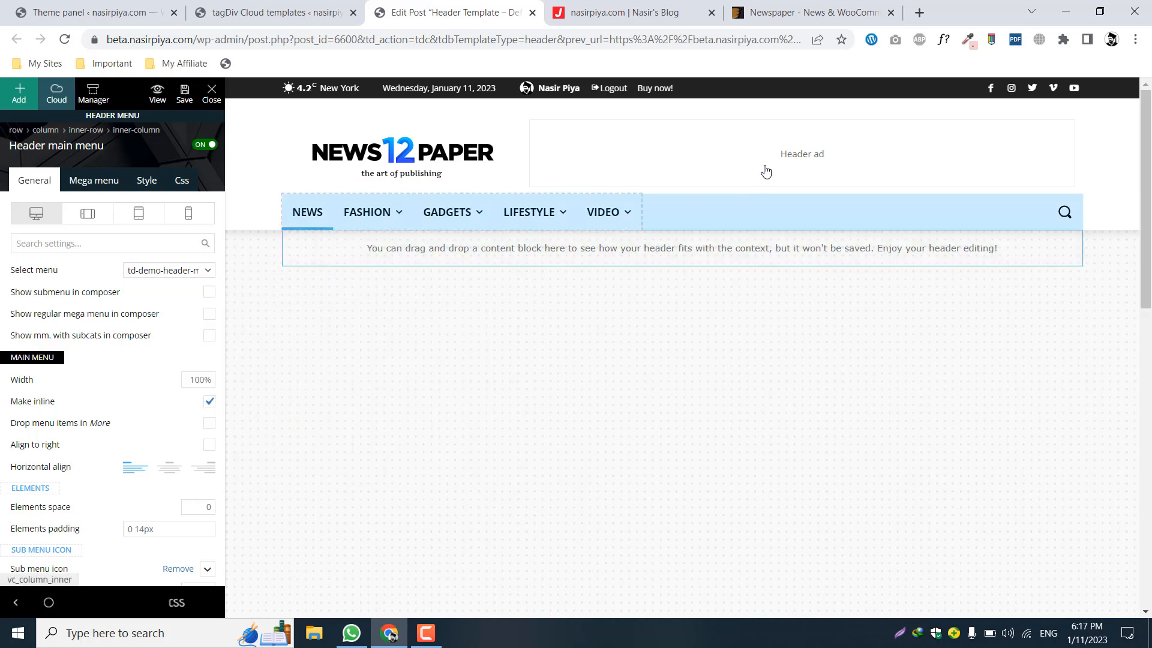
Step: Select the header ad box and examine its general and image ad settings, closing the media dialog without choosing a file
{"action": "left_click", "coordinate": [784, 158]}
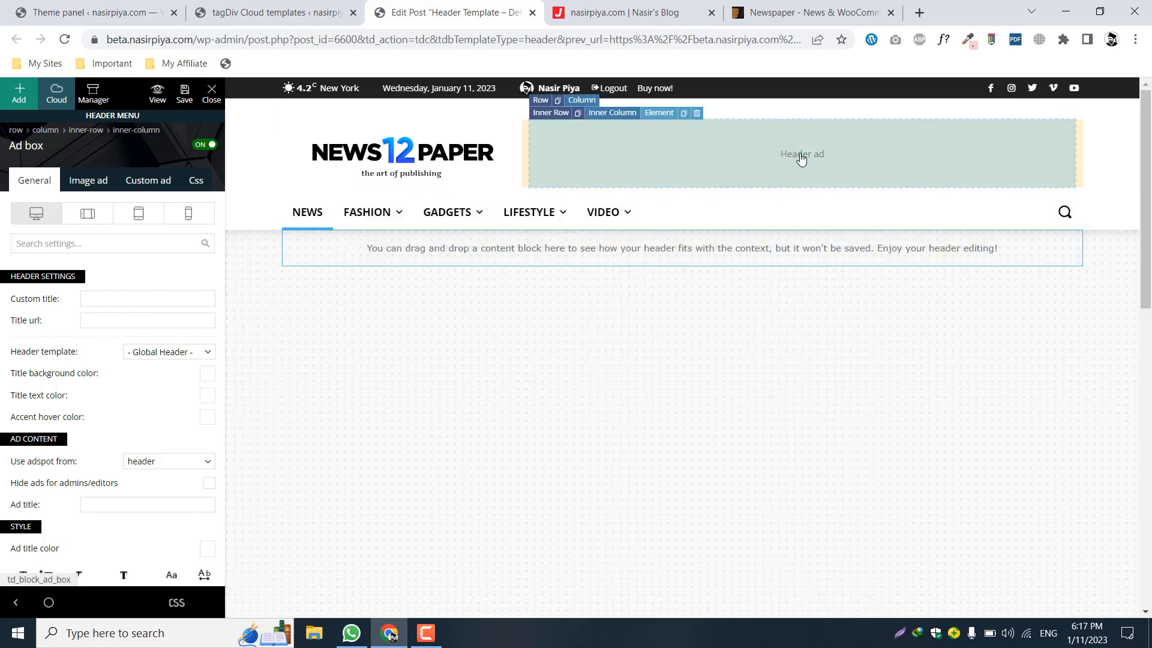
{"action": "scroll", "coordinate": [168, 321], "scroll_direction": "down", "scroll_amount": 2}
{"action": "scroll", "coordinate": [162, 327], "scroll_direction": "up", "scroll_amount": 2}
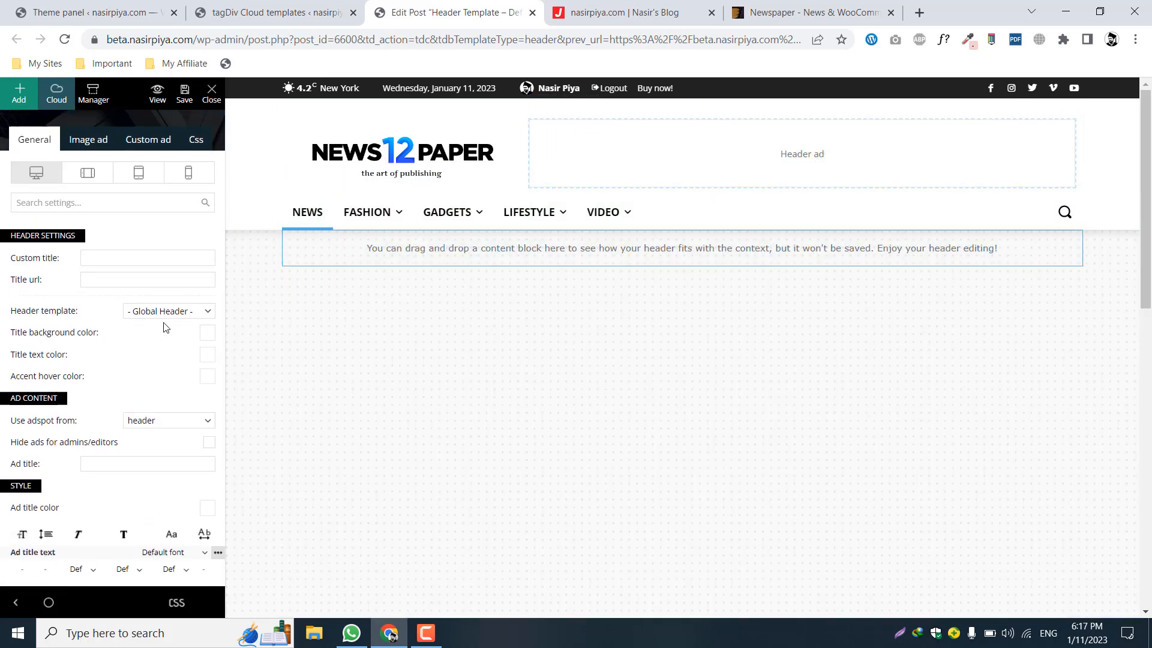
{"action": "left_click", "coordinate": [99, 189]}
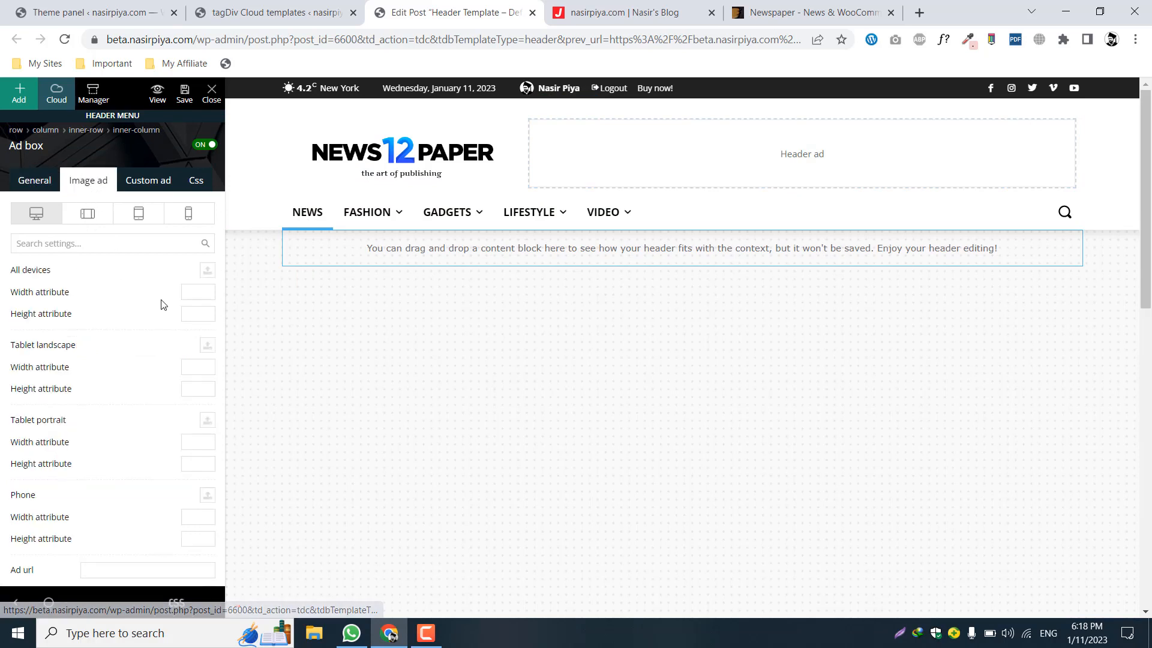
{"action": "left_click", "coordinate": [207, 275]}
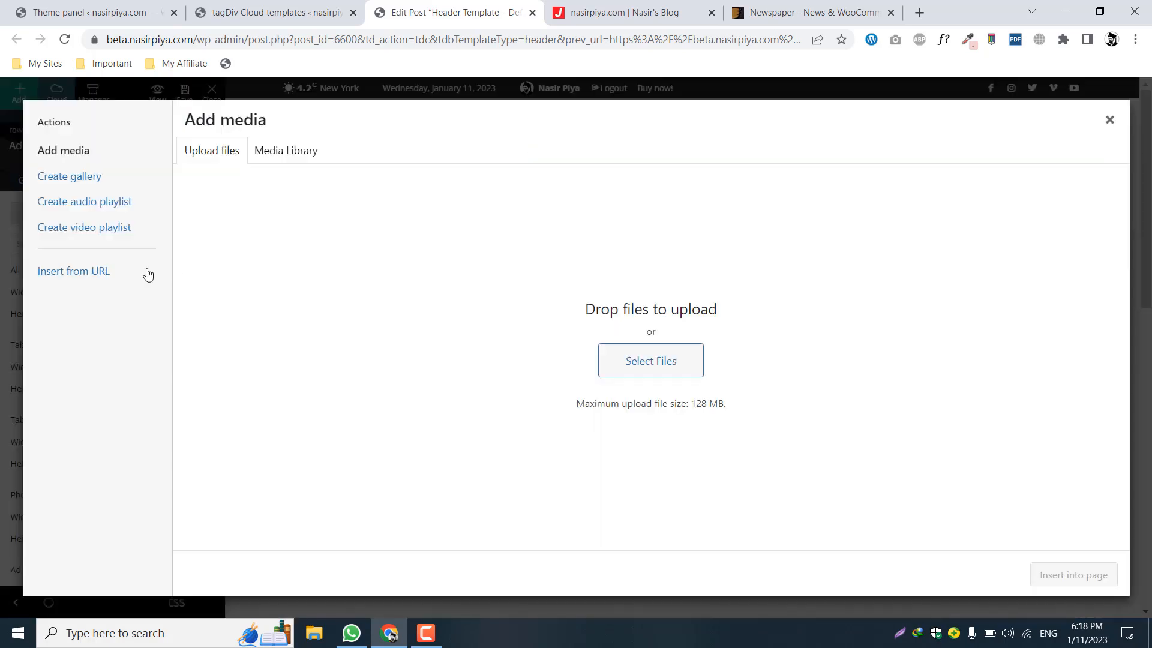
{"action": "left_click", "coordinate": [1108, 122]}
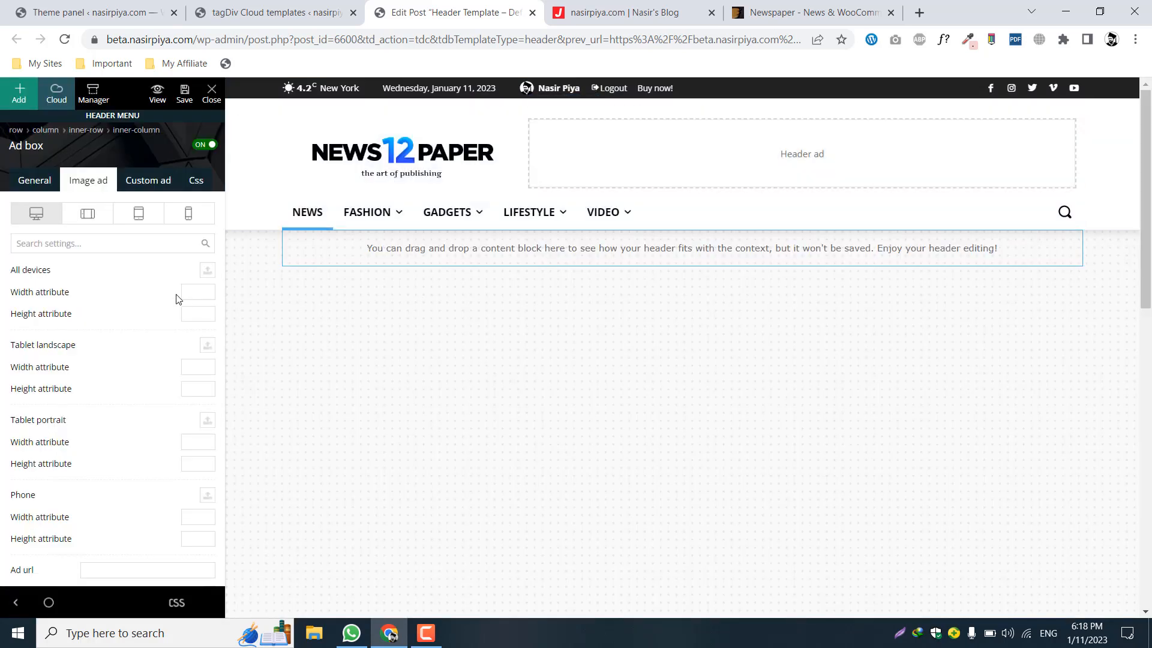
Step: Open the ad box's custom ad code field, leave it empty and save the header template
{"action": "left_click", "coordinate": [150, 188]}
{"action": "left_click", "coordinate": [150, 335]}
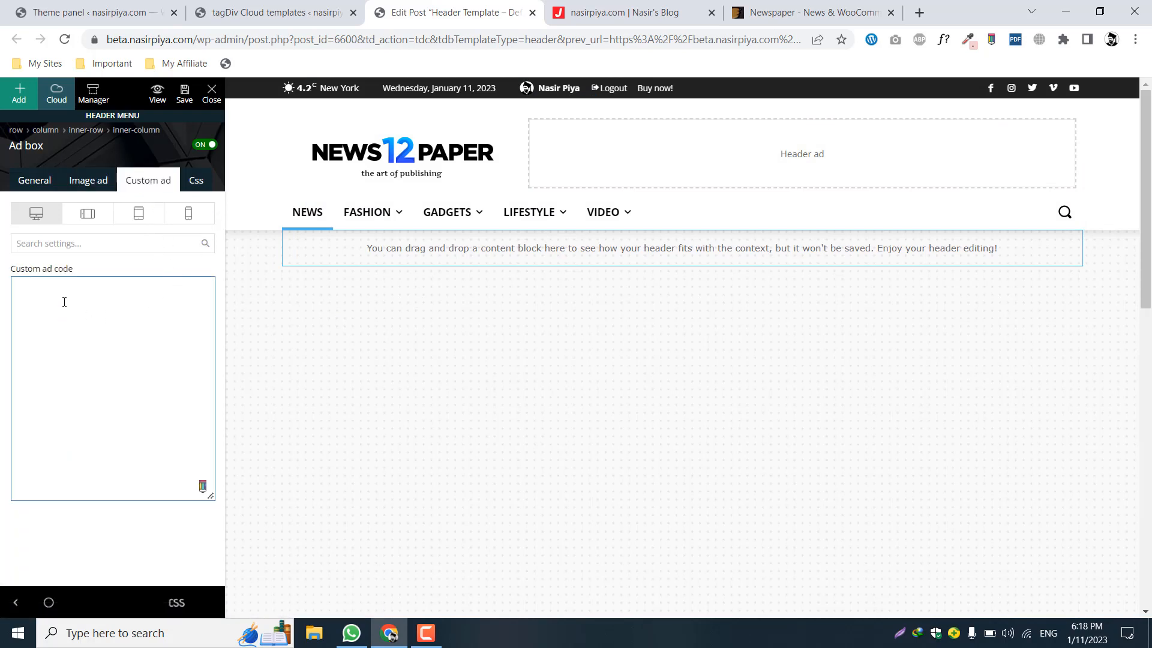
{"action": "left_click", "coordinate": [185, 95]}
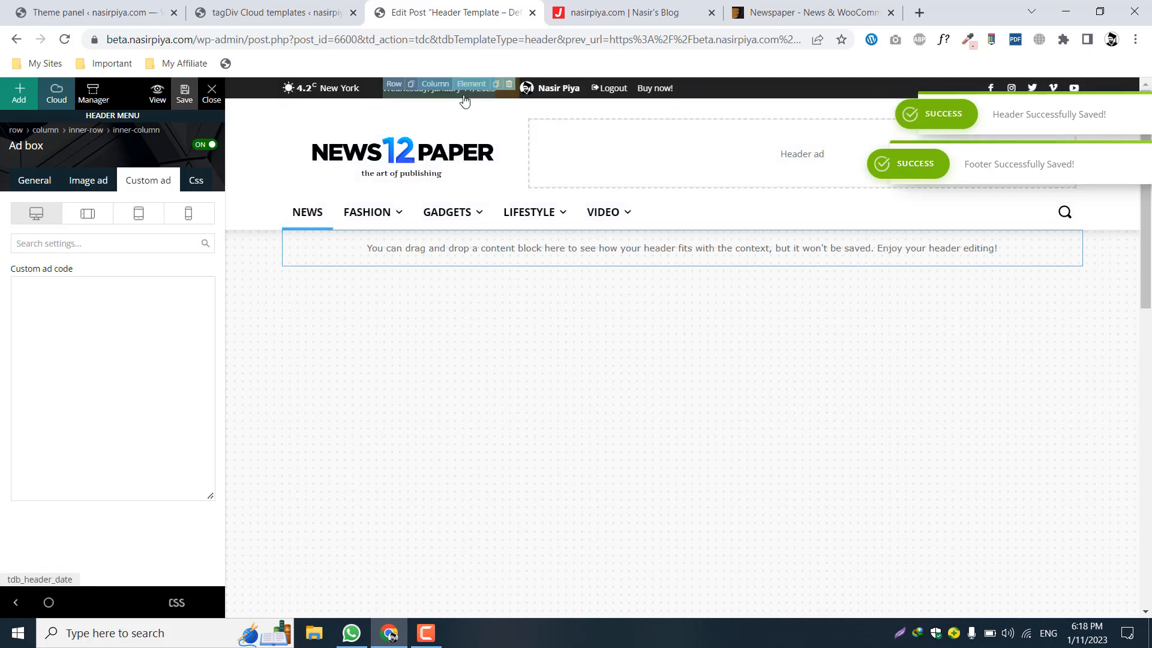
Step: Open the header weather settings, and set the header date element's horizontal alignment to center
{"action": "left_click", "coordinate": [356, 94]}
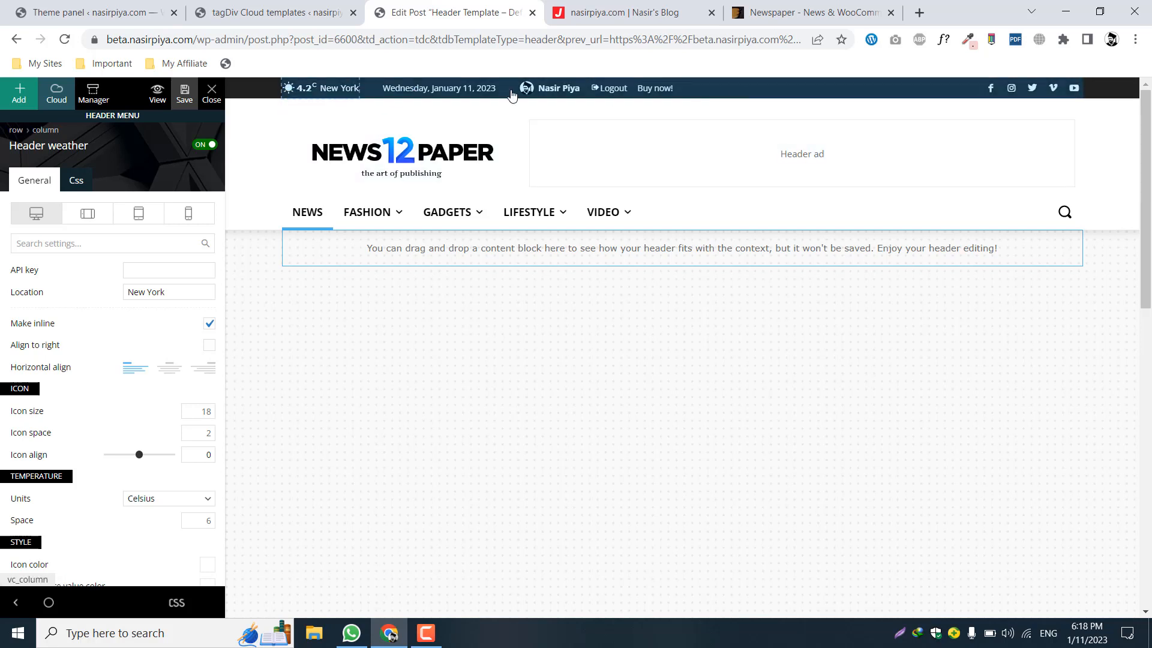
{"action": "left_click", "coordinate": [331, 85]}
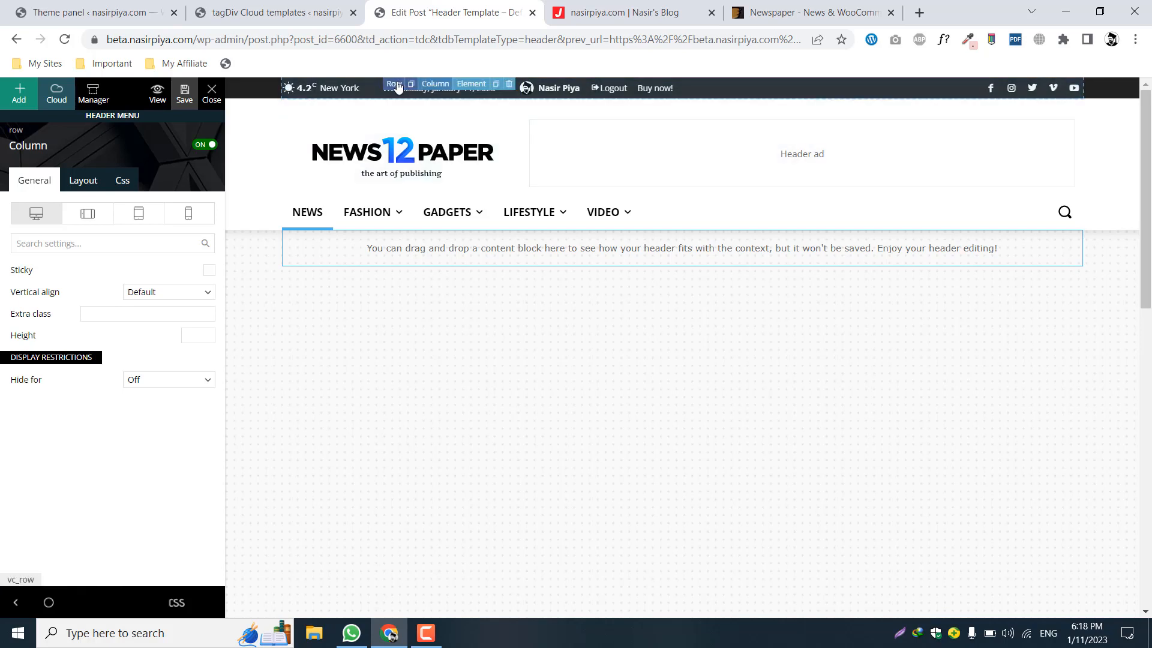
{"action": "left_click", "coordinate": [467, 87]}
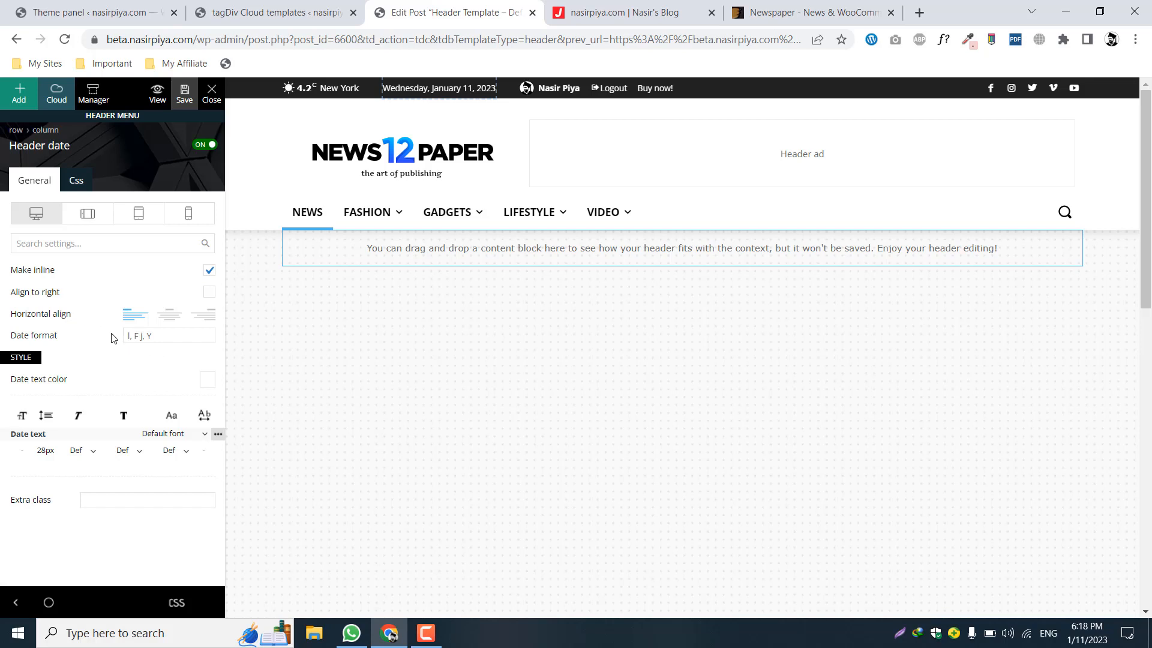
{"action": "left_click", "coordinate": [163, 319]}
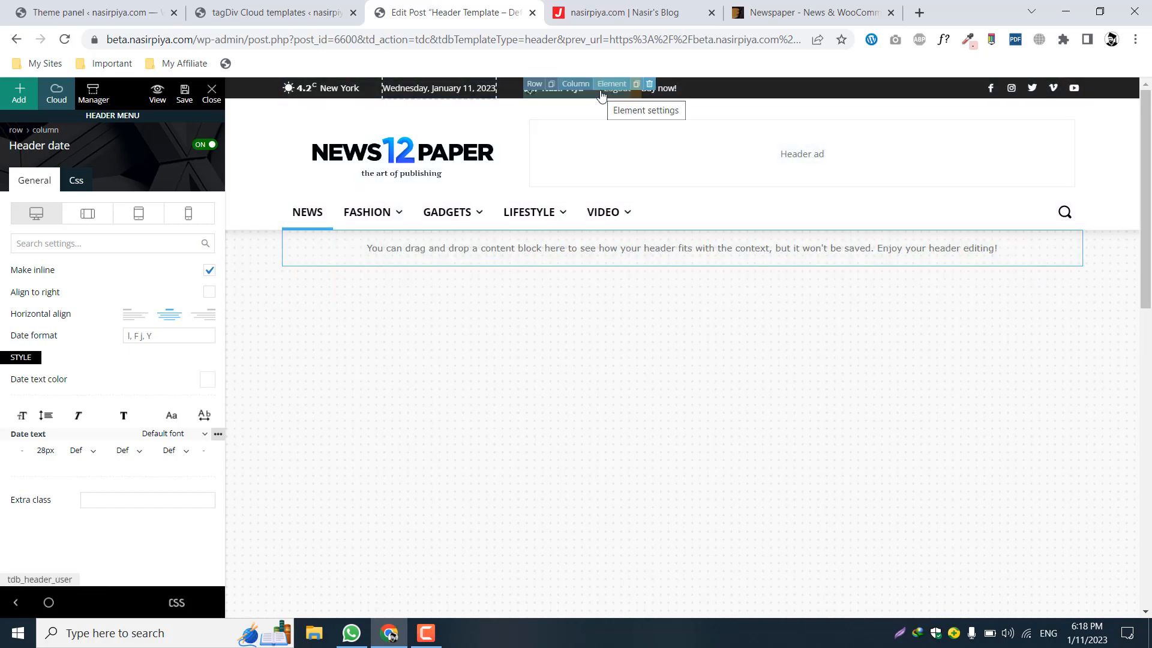
Step: Select the header login element and look through its general settings for the user photo and login/logout links
{"action": "left_click", "coordinate": [612, 89]}
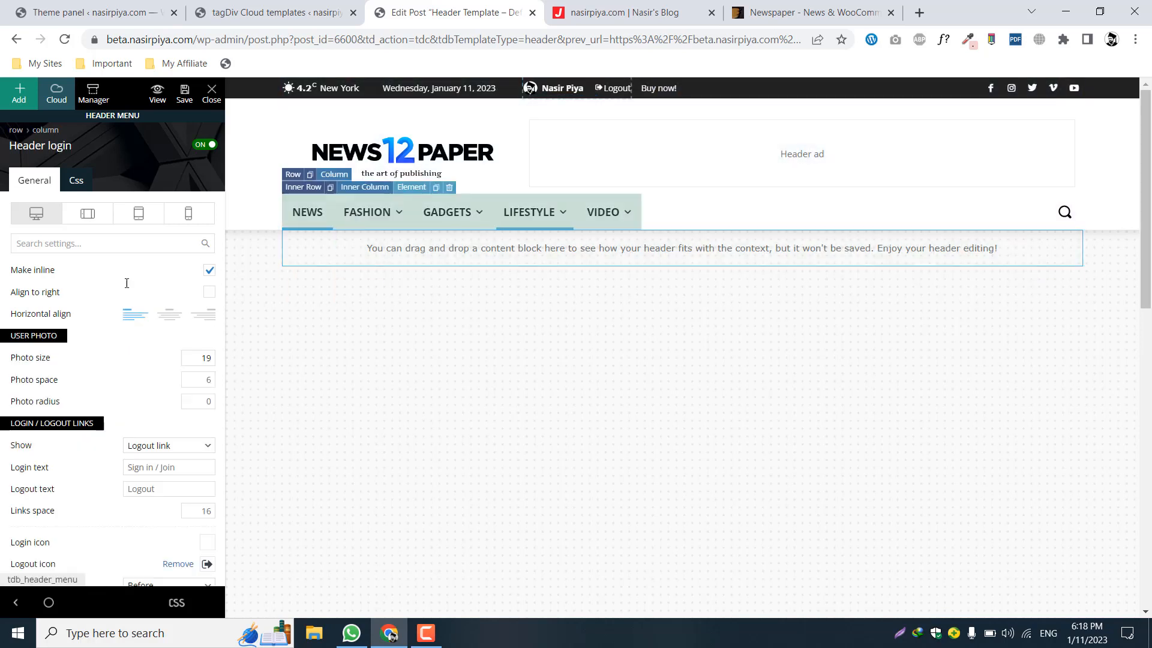
{"action": "scroll", "coordinate": [100, 346], "scroll_direction": "down", "scroll_amount": 5}
{"action": "scroll", "coordinate": [99, 346], "scroll_direction": "up", "scroll_amount": 5}
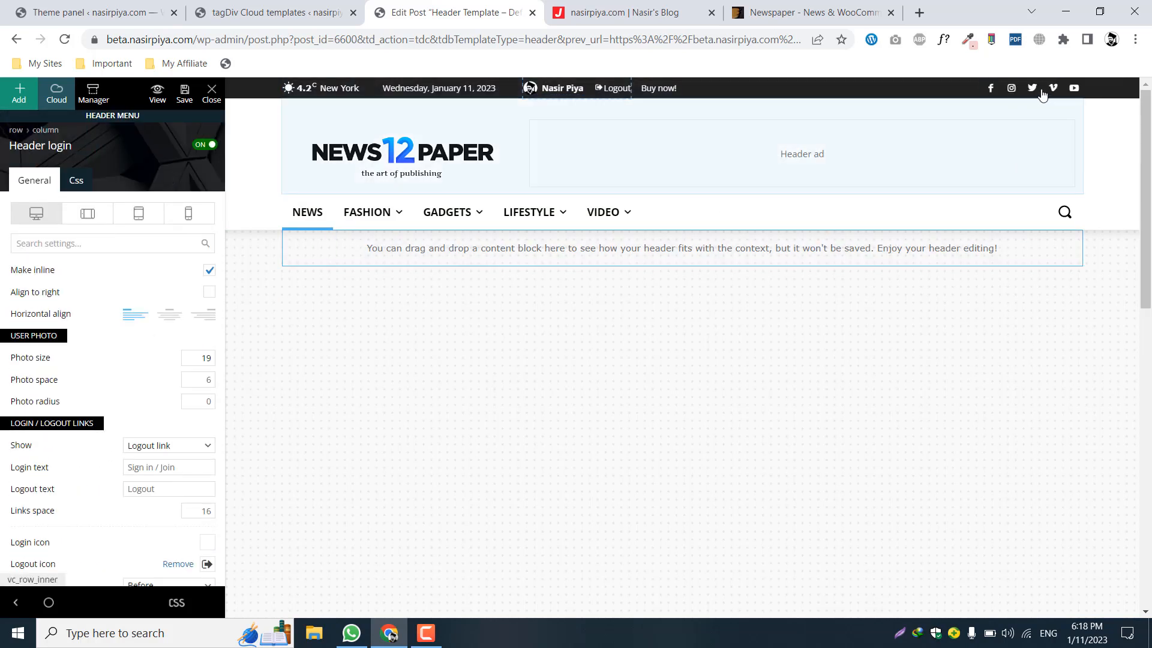
Step: Select the header's social icons and examine their general settings, including icon sizing and the social network link fields
{"action": "left_click", "coordinate": [1076, 89]}
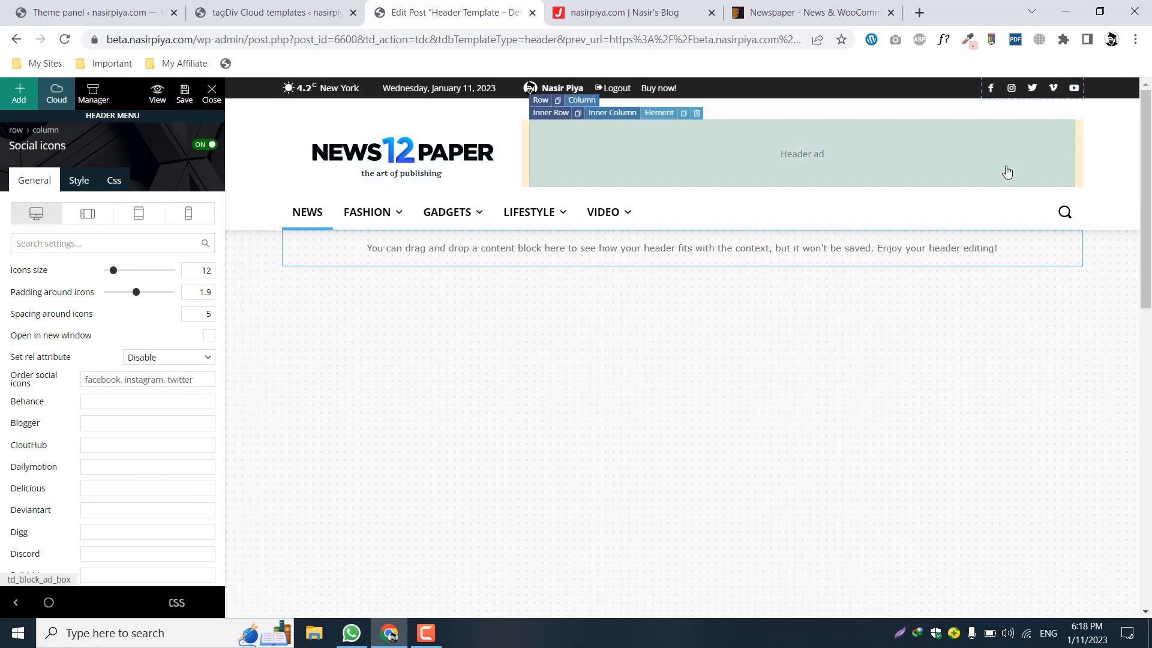
{"action": "scroll", "coordinate": [80, 316], "scroll_direction": "down", "scroll_amount": 4}
{"action": "scroll", "coordinate": [80, 316], "scroll_direction": "up", "scroll_amount": 3}
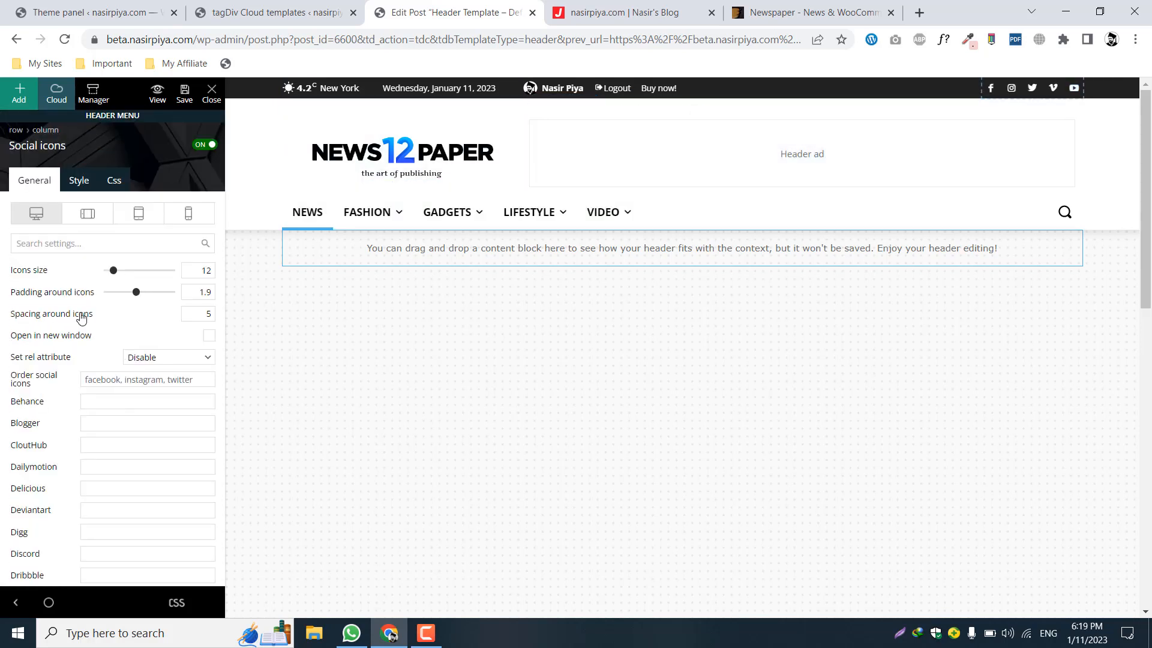
{"action": "scroll", "coordinate": [81, 318], "scroll_direction": "down", "scroll_amount": 2}
{"action": "left_click", "coordinate": [107, 252]}
{"action": "scroll", "coordinate": [63, 307], "scroll_direction": "down", "scroll_amount": 5}
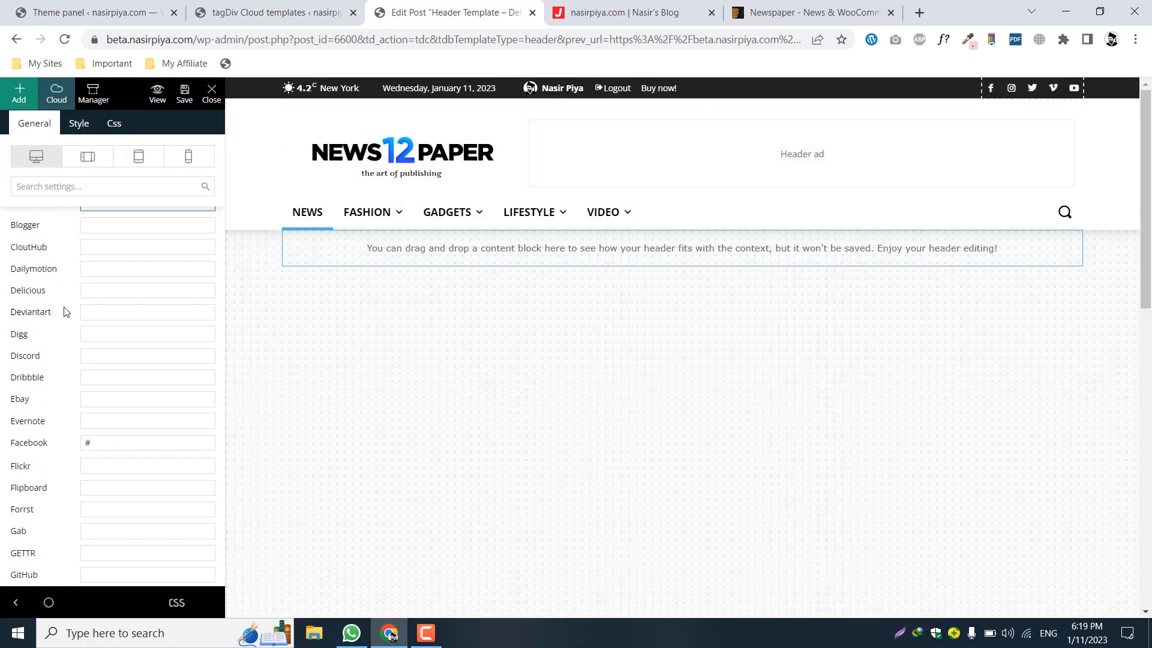
{"action": "scroll", "coordinate": [64, 309], "scroll_direction": "up", "scroll_amount": 7}
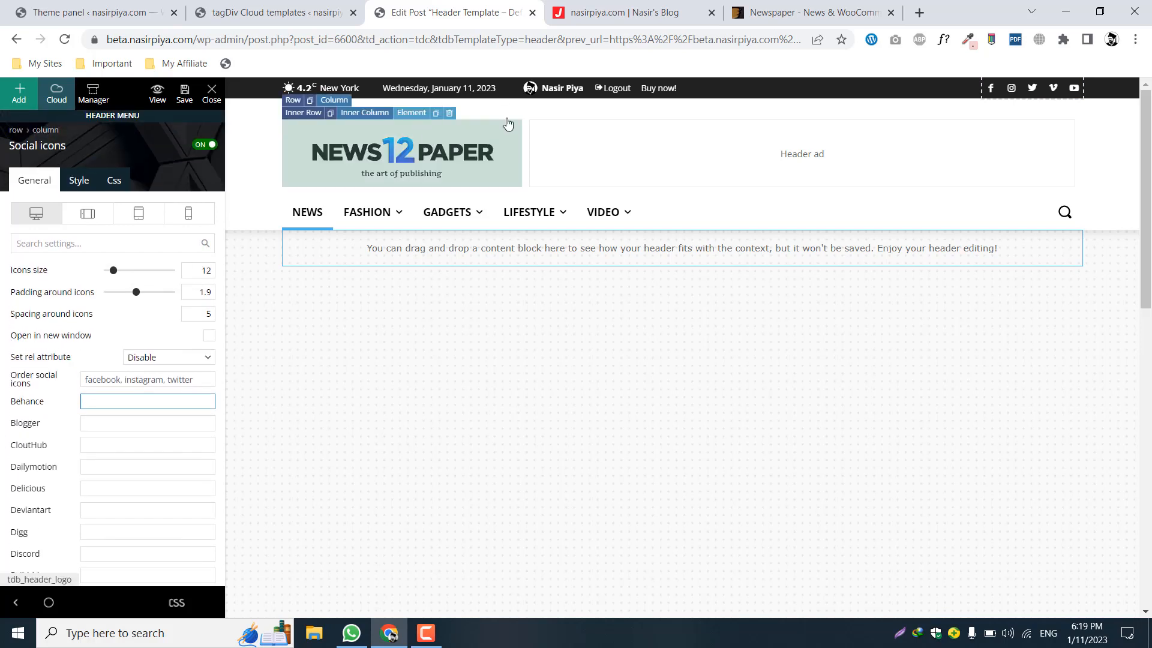
Step: From the Cloud templates page, open Footer Template - Default PRO with TD Composer in a new tab
{"action": "left_click", "coordinate": [262, 10]}
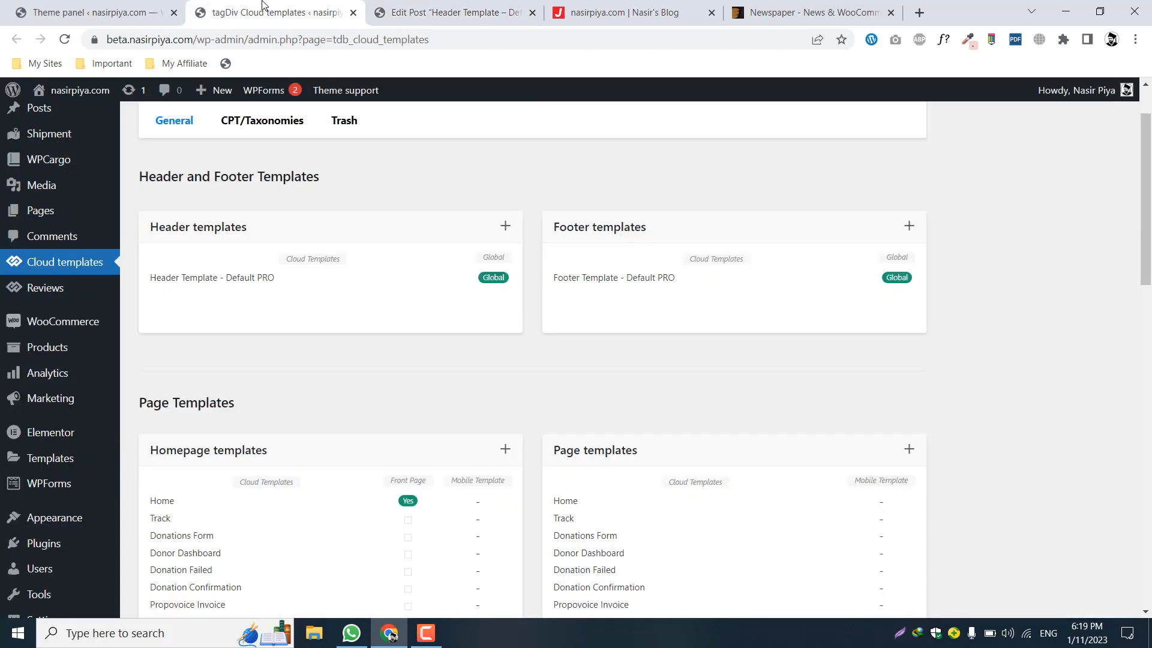
{"action": "scroll", "coordinate": [478, 165], "scroll_direction": "down", "scroll_amount": 3}
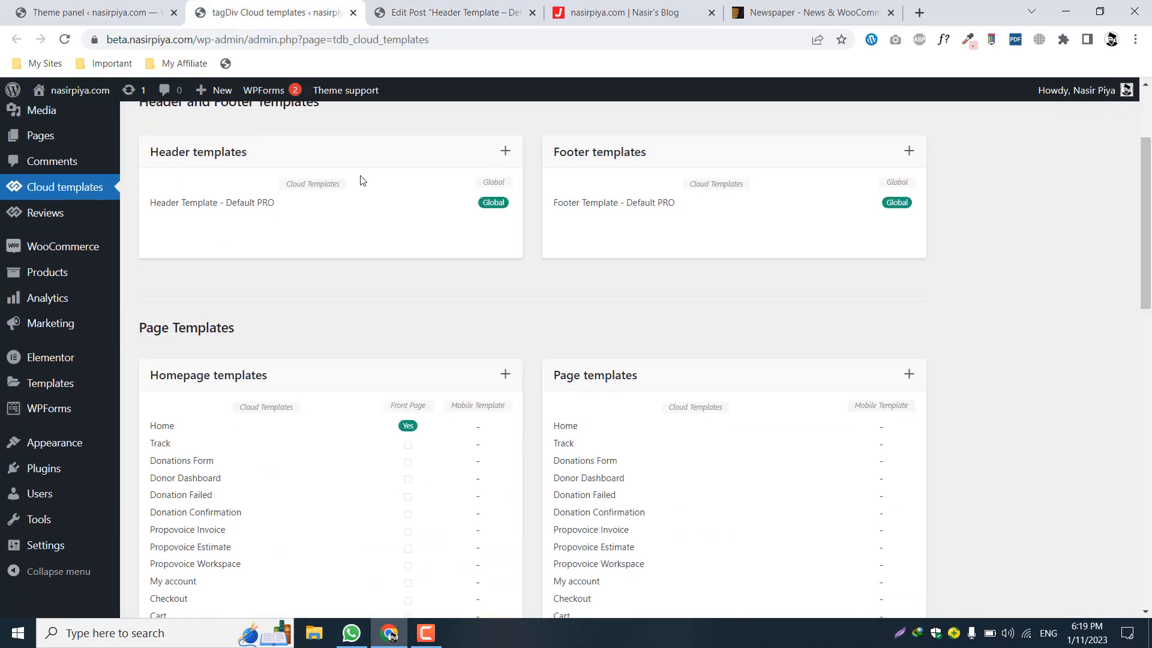
{"action": "scroll", "coordinate": [54, 312], "scroll_direction": "up", "scroll_amount": 3}
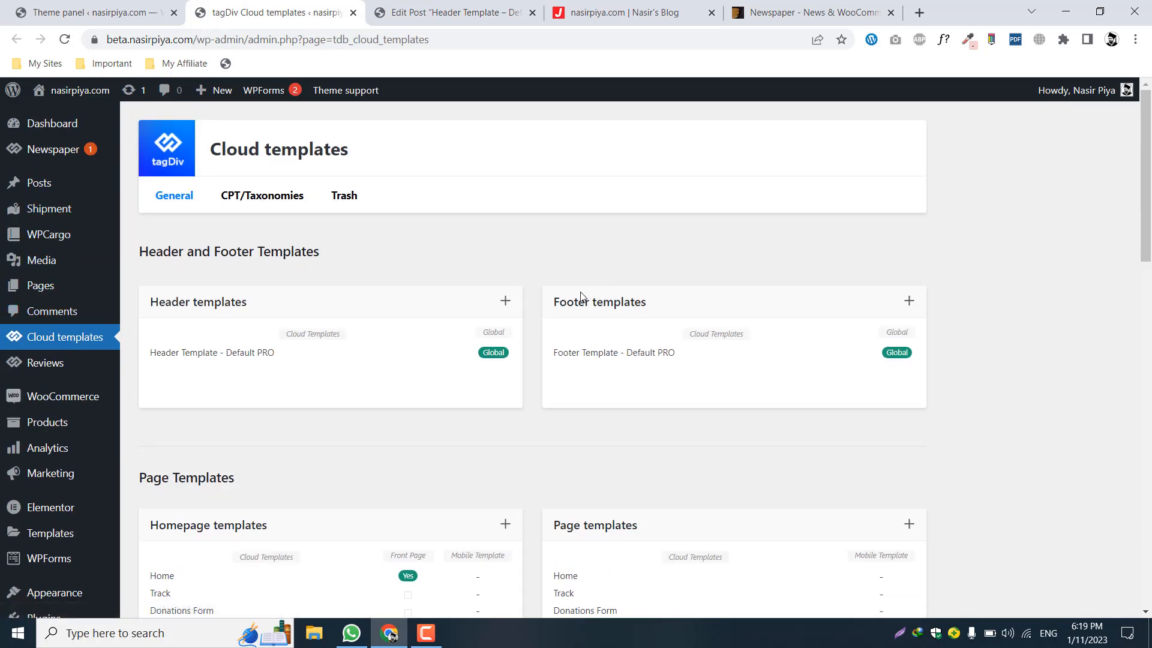
{"action": "scroll", "coordinate": [958, 294], "scroll_direction": "down", "scroll_amount": 1}
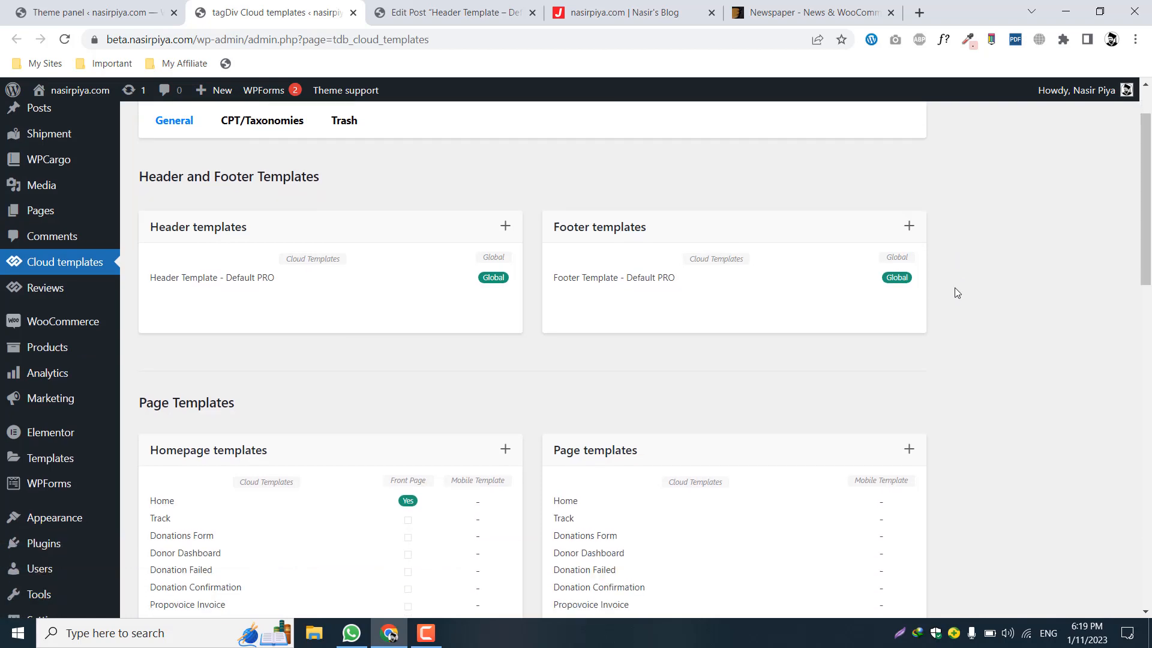
{"action": "left_click", "coordinate": [689, 280]}
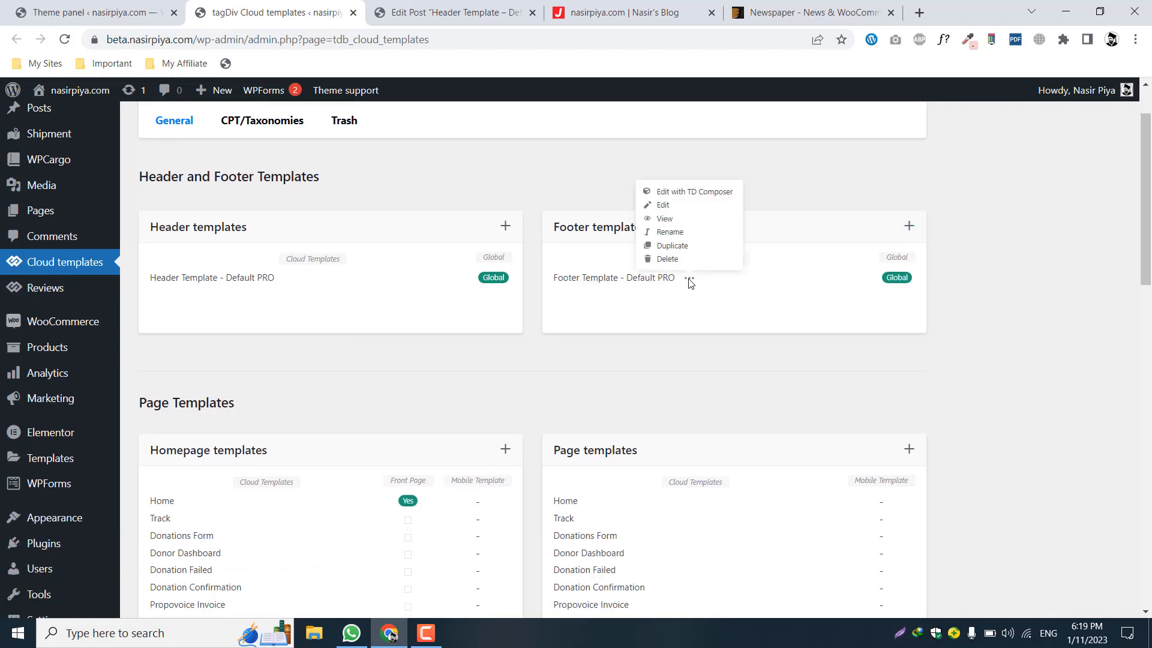
{"action": "right_click", "coordinate": [680, 193]}
{"action": "left_click", "coordinate": [720, 195]}
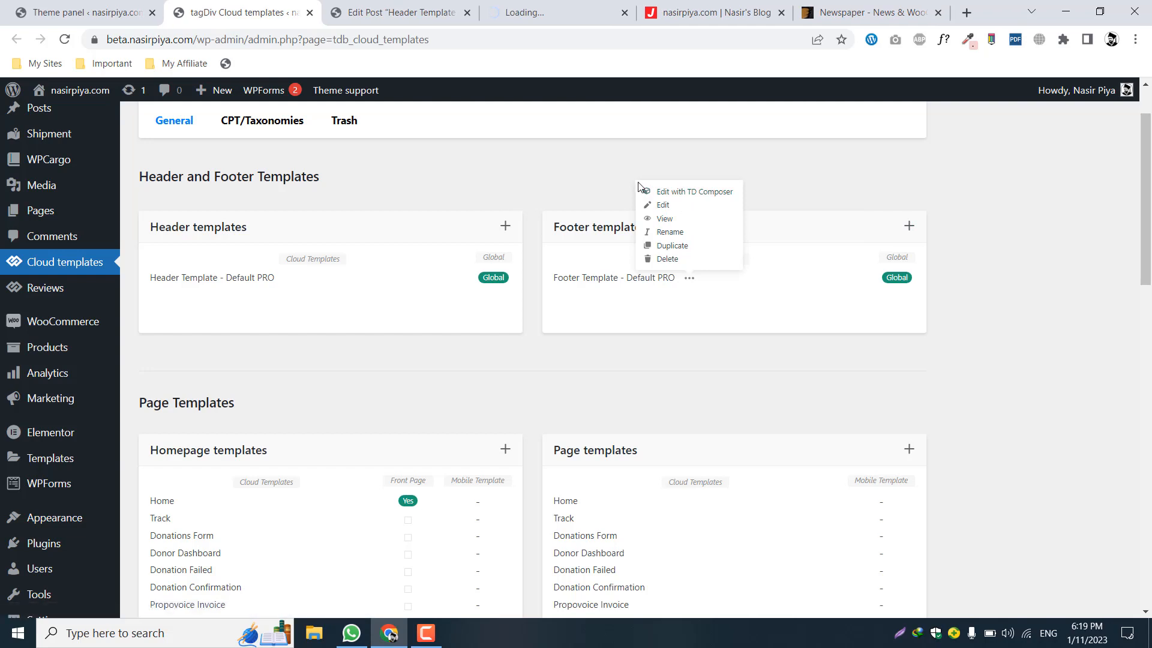
{"action": "left_click", "coordinate": [489, 14]}
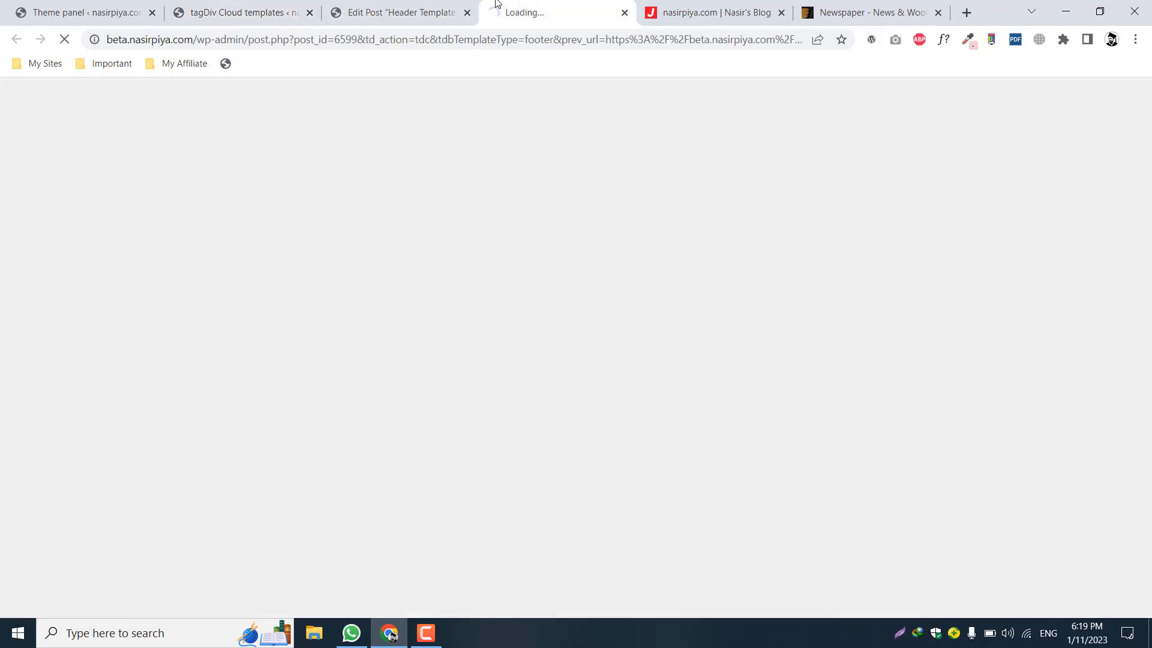
Step: Save the header template and close its editing tab
{"action": "left_click", "coordinate": [468, 14]}
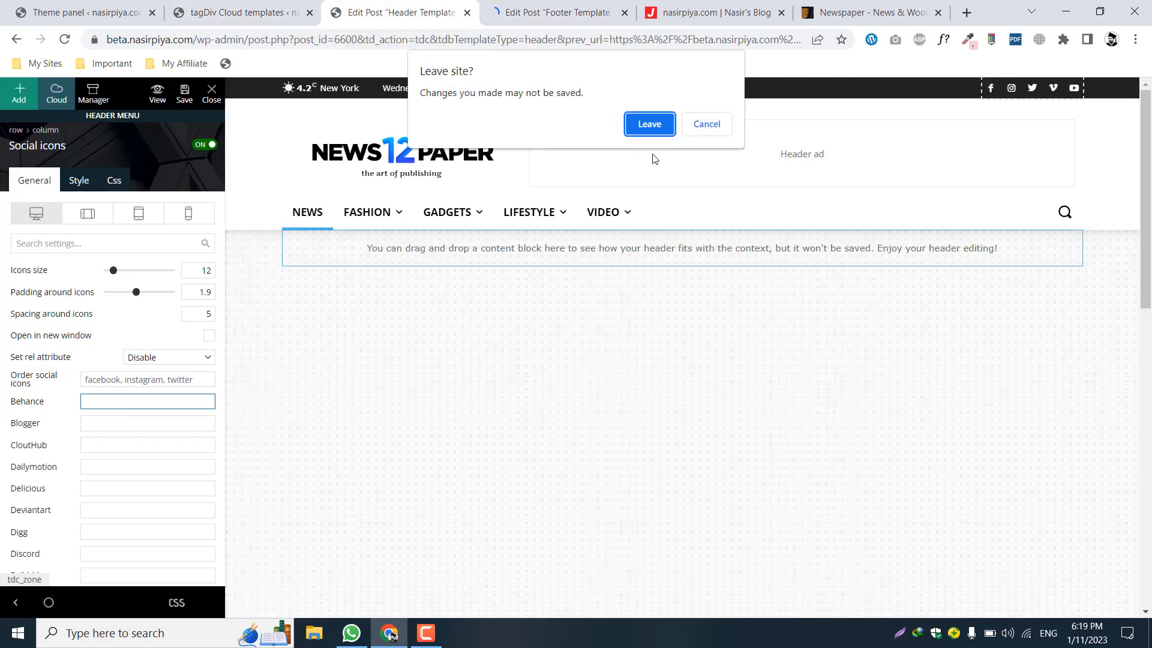
{"action": "left_click", "coordinate": [699, 124]}
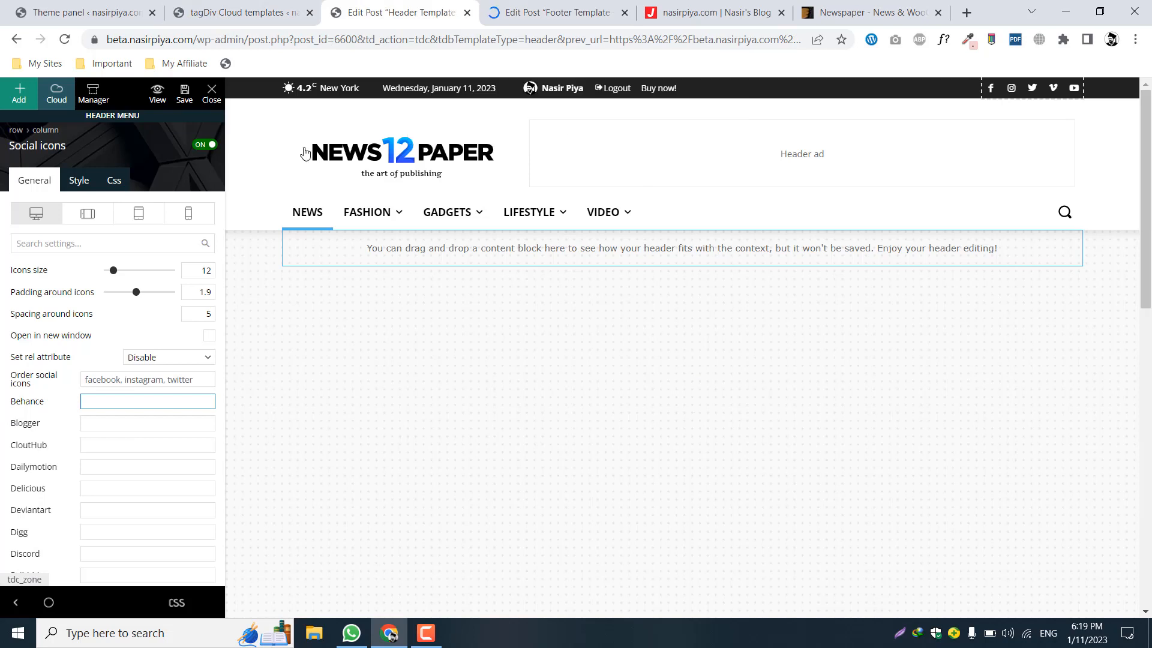
{"action": "left_click", "coordinate": [185, 96]}
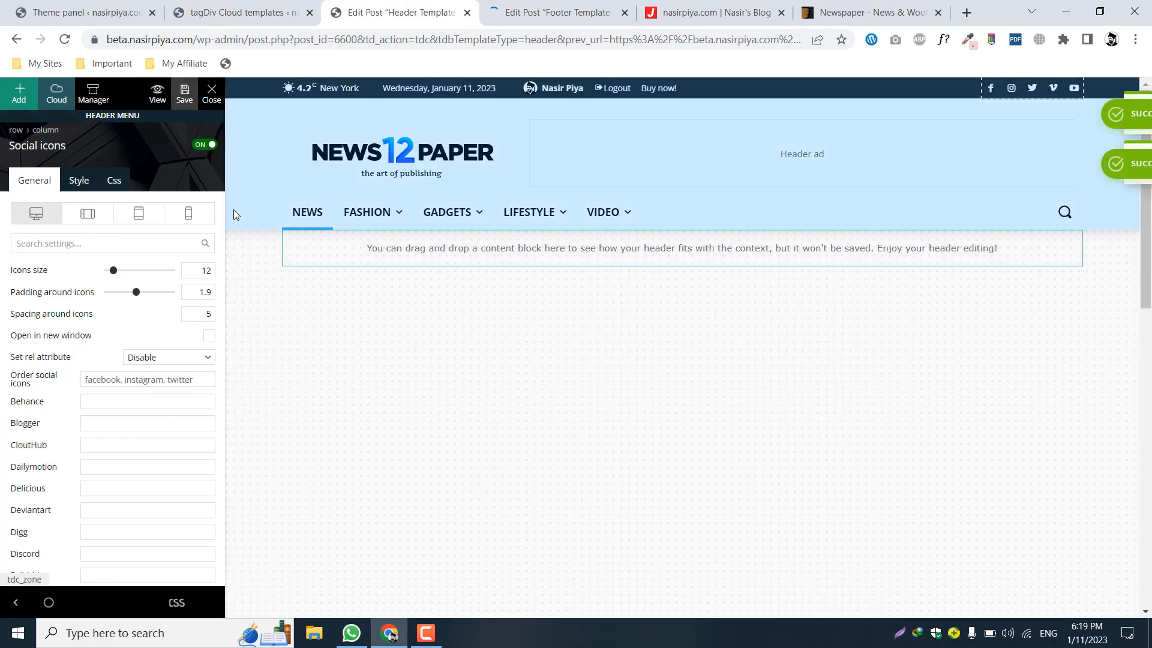
{"action": "left_click", "coordinate": [466, 13]}
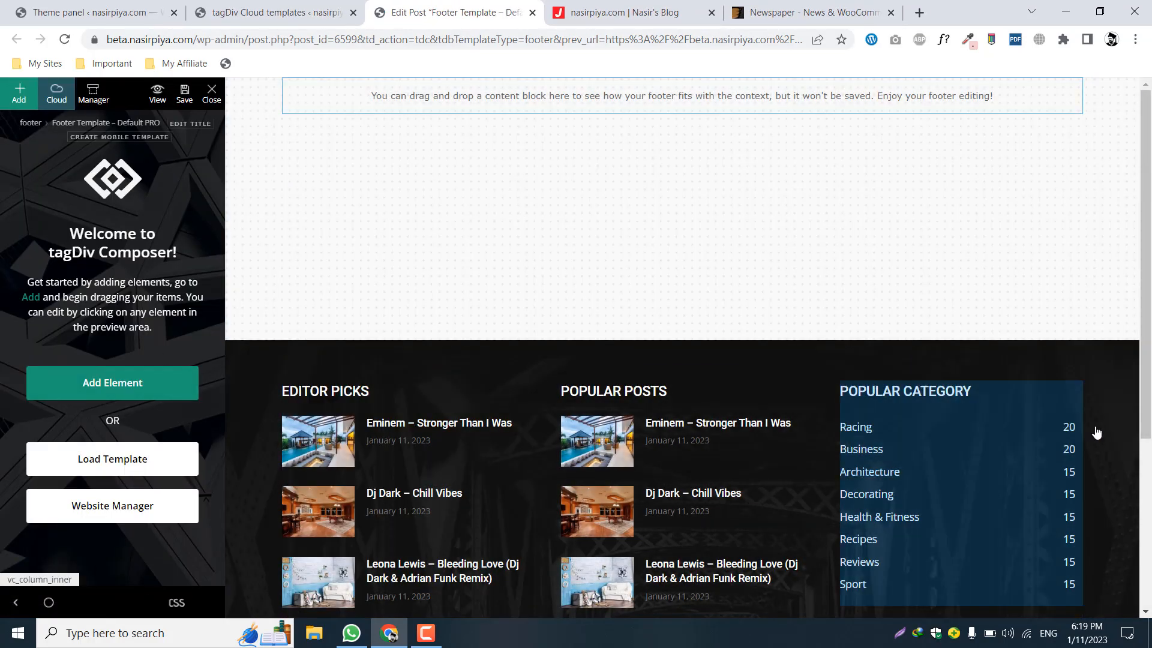
Step: Look over the footer template's post lists, category list, about and follow sections, and bottom bar
{"action": "scroll", "coordinate": [1096, 432], "scroll_direction": "down", "scroll_amount": 4}
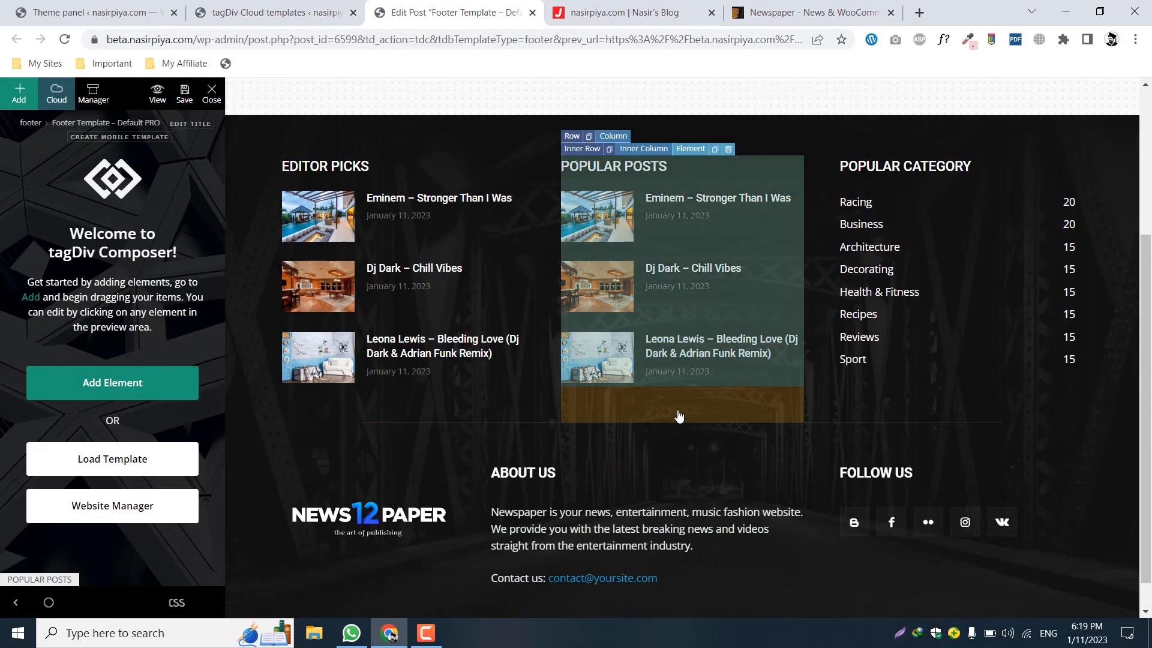
{"action": "scroll", "coordinate": [676, 413], "scroll_direction": "up", "scroll_amount": 3}
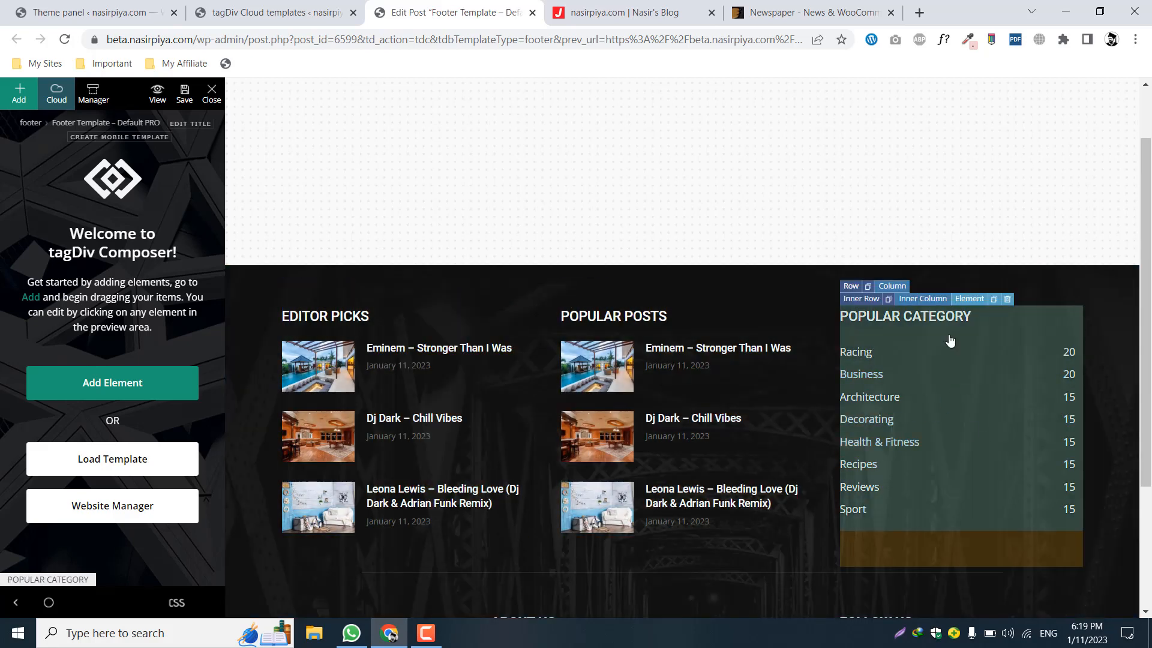
{"action": "scroll", "coordinate": [960, 360], "scroll_direction": "down", "scroll_amount": 3}
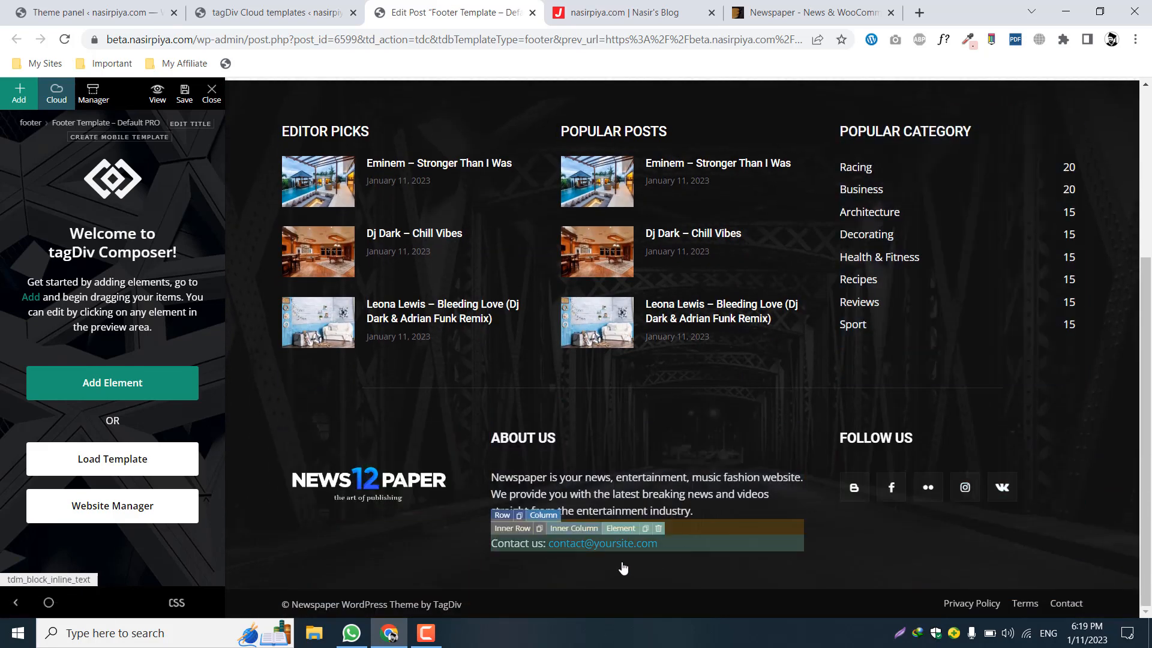
Step: Select the copyright inline text in the footer's bottom bar and open its description for editing
{"action": "left_click", "coordinate": [545, 606]}
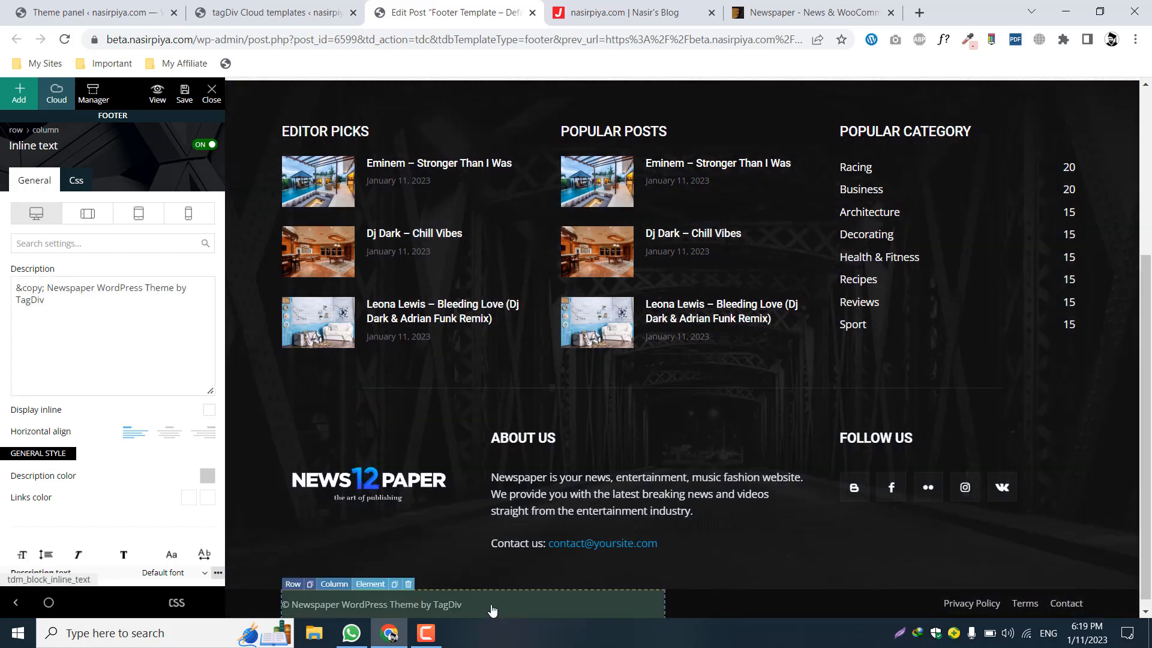
{"action": "left_click", "coordinate": [59, 290]}
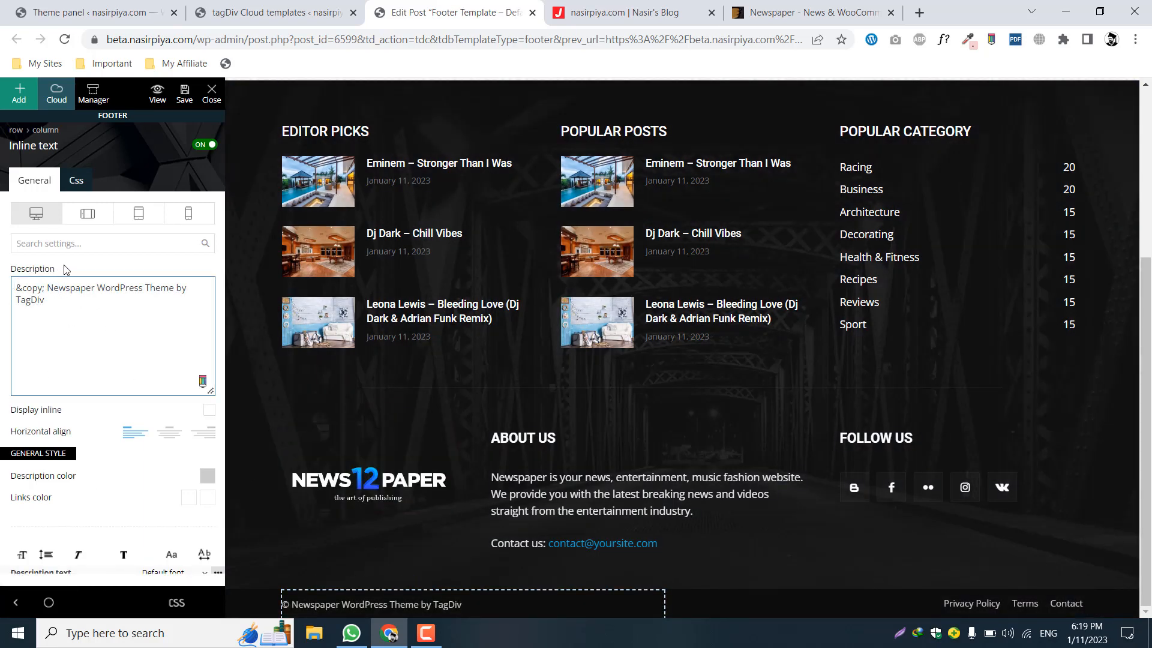
{"action": "double_click", "coordinate": [97, 293]}
{"action": "left_click", "coordinate": [98, 287]}
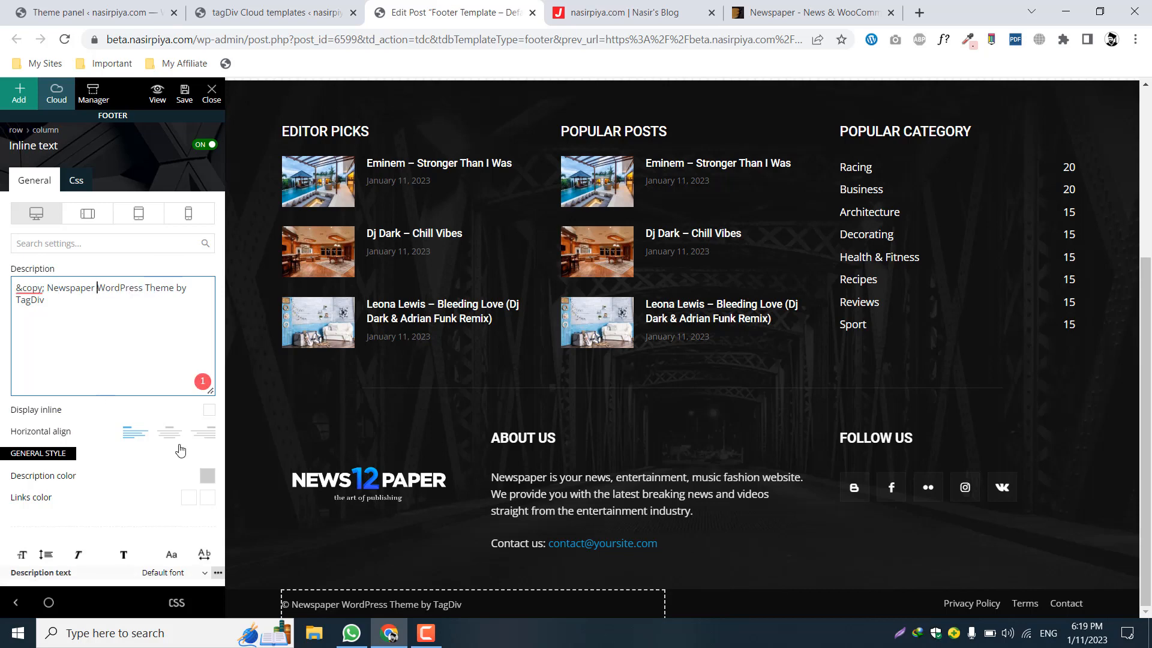
Step: Open the CSS settings of the inner row holding the footer's post and category lists, and save the footer template
{"action": "scroll", "coordinate": [642, 449], "scroll_direction": "up", "scroll_amount": 4}
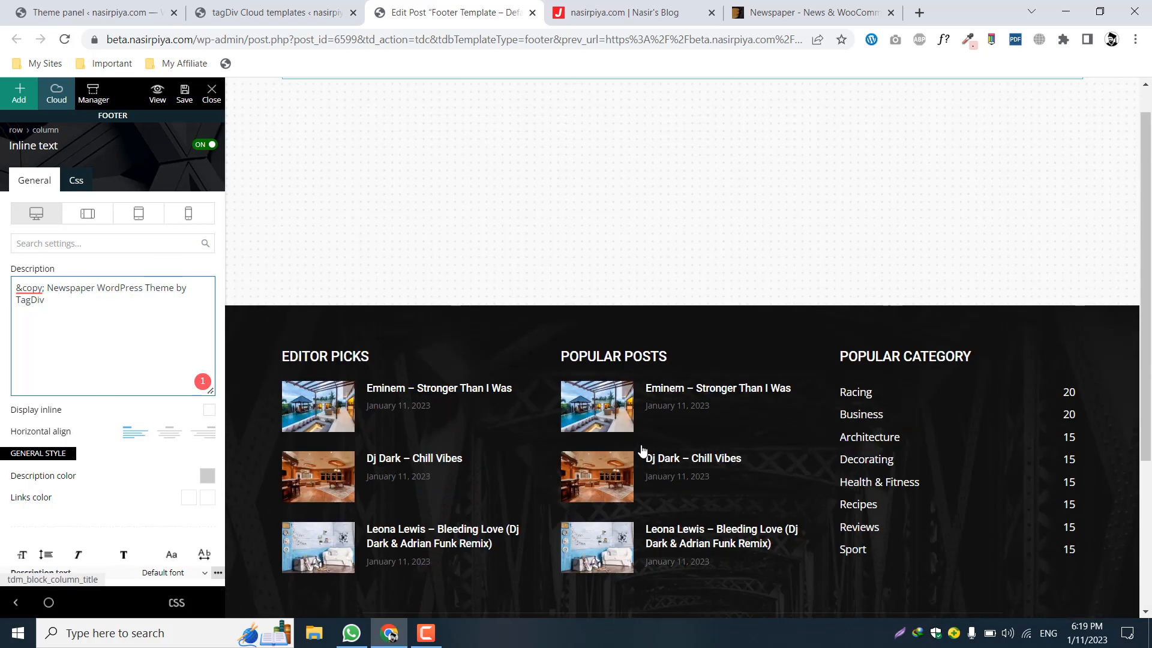
{"action": "left_click_drag", "start_coordinate": [1146, 525], "coordinate": [1146, 367]}
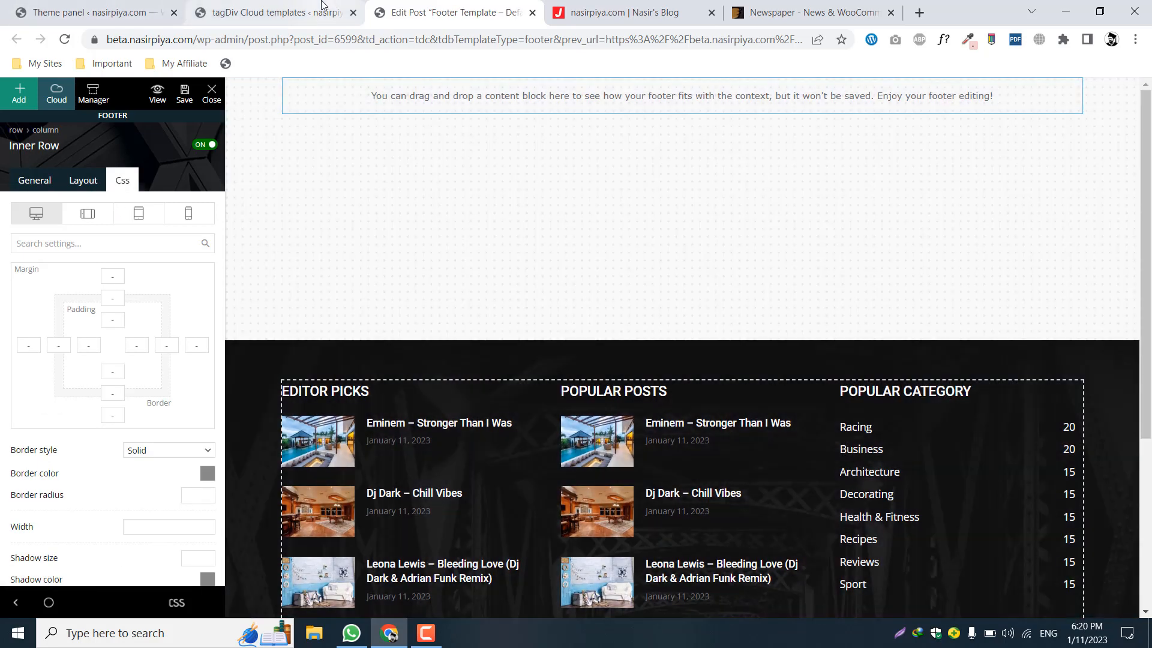
{"action": "left_click", "coordinate": [184, 97]}
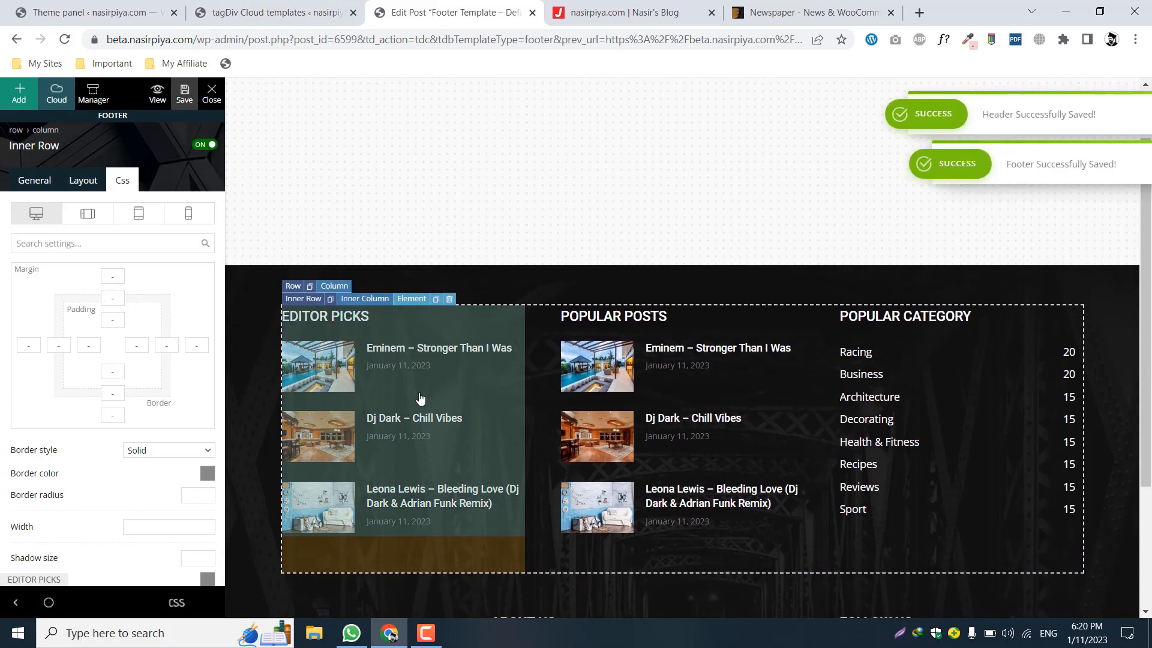
{"action": "scroll", "coordinate": [1132, 354], "scroll_direction": "down", "scroll_amount": 3}
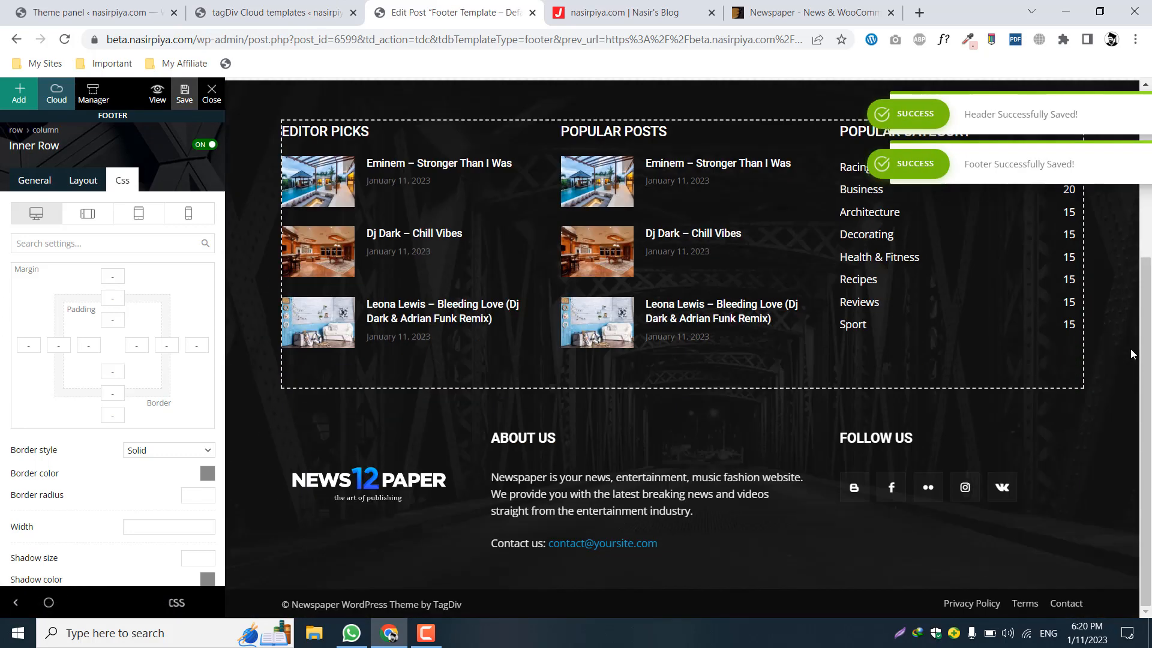
{"action": "scroll", "coordinate": [1133, 354], "scroll_direction": "up", "scroll_amount": 4}
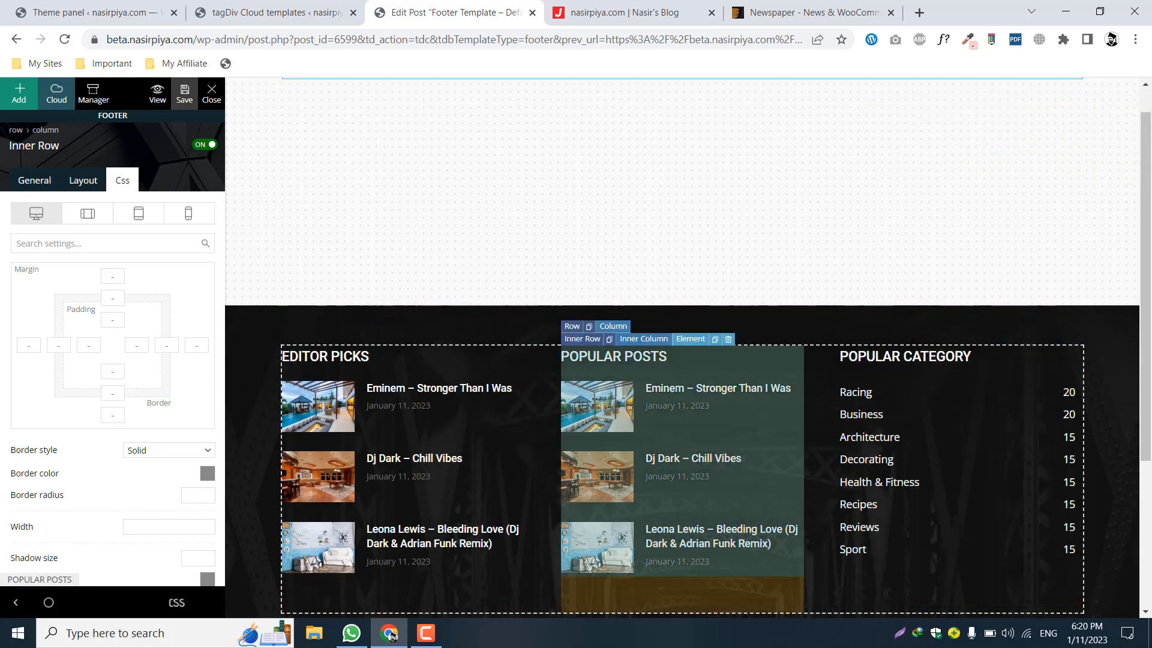
Step: Check the Theme panel's cloud library template setting for the footer and return to the Cloud templates page
{"action": "left_click", "coordinate": [73, 12]}
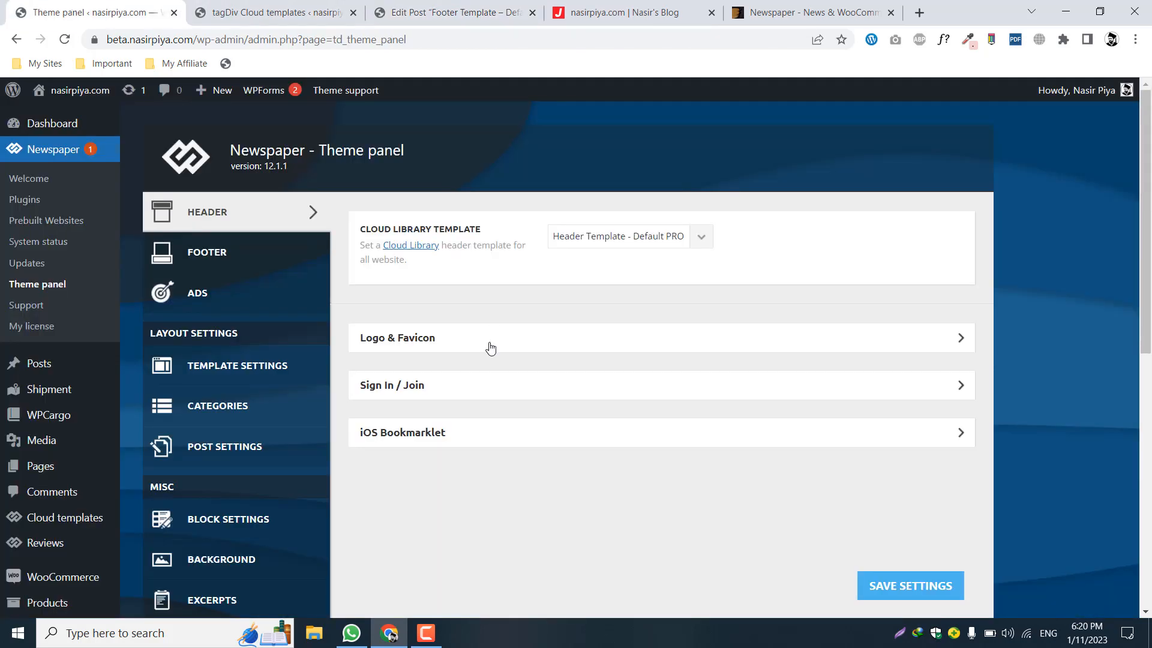
{"action": "scroll", "coordinate": [465, 363], "scroll_direction": "down", "scroll_amount": 1}
{"action": "scroll", "coordinate": [466, 363], "scroll_direction": "up", "scroll_amount": 1}
{"action": "left_click", "coordinate": [224, 261]}
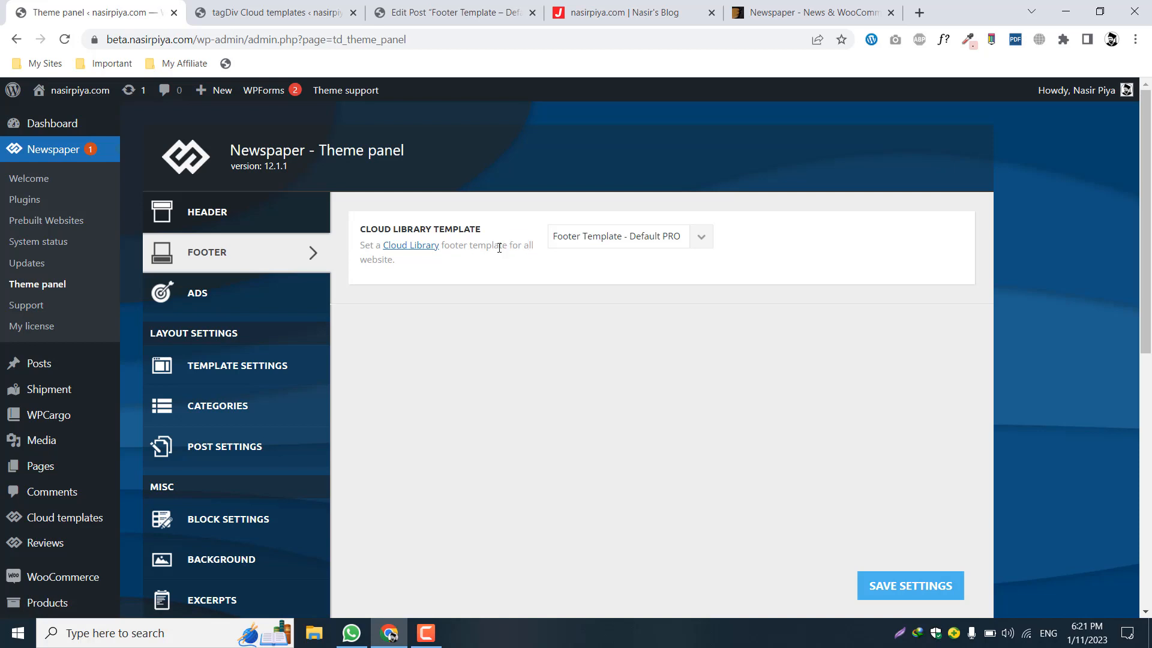
{"action": "left_click", "coordinate": [273, 12]}
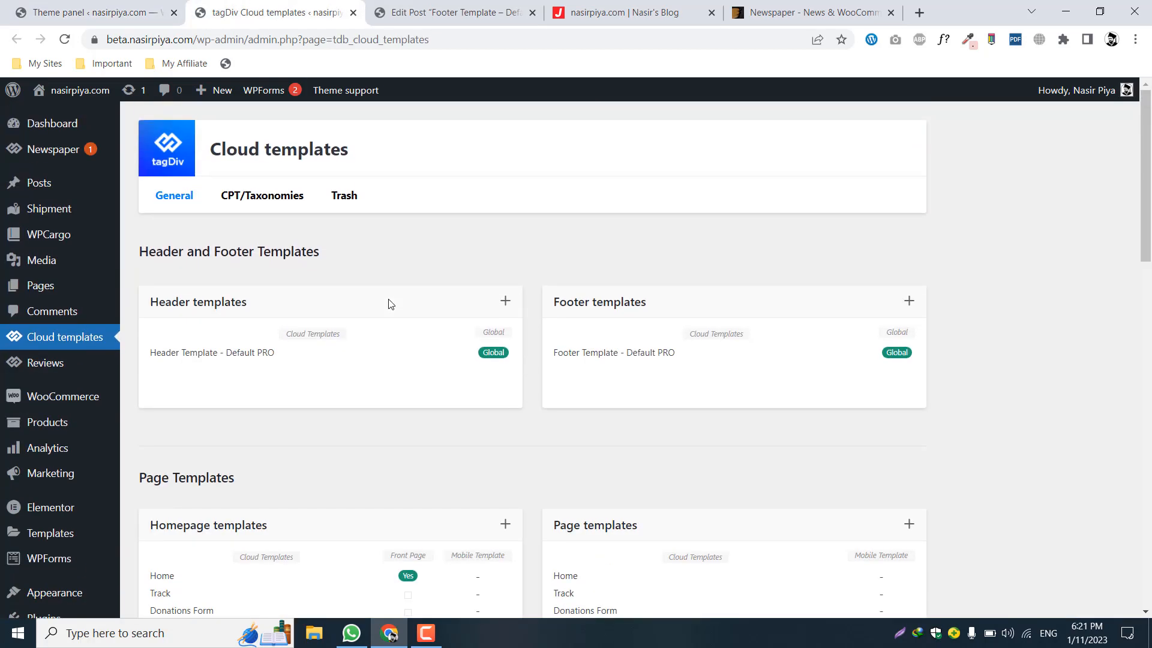
Step: Browse the pre-designed footer templates in the tagDiv Cloud Library, close it, and look over the Cloud templates page
{"action": "left_click", "coordinate": [911, 300]}
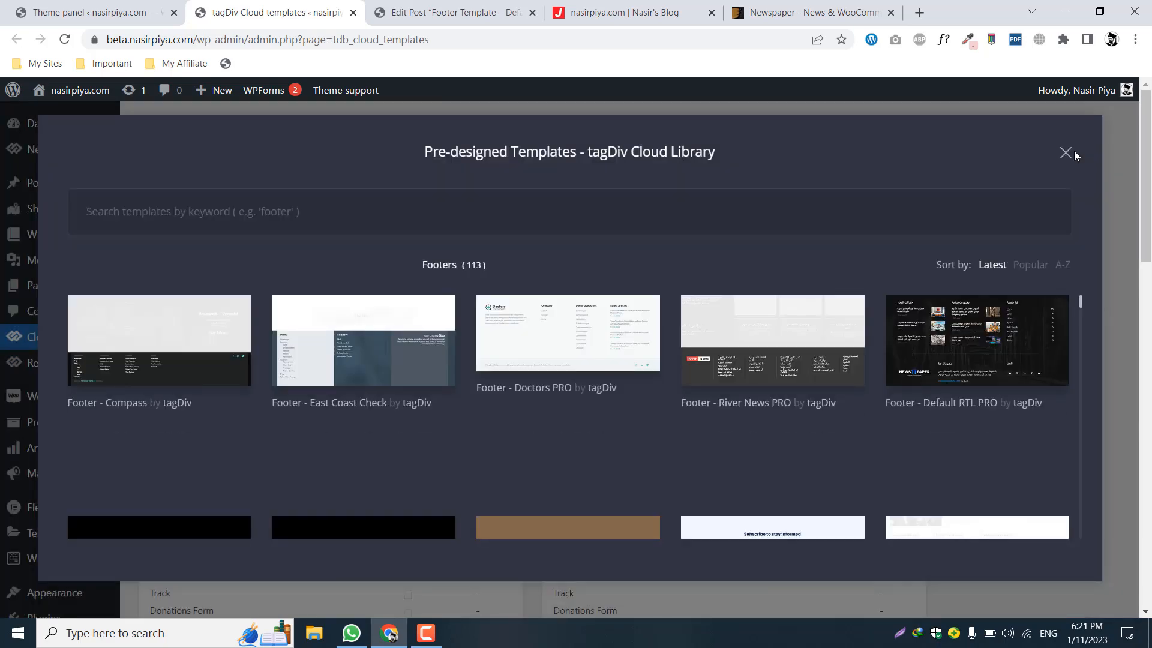
{"action": "scroll", "coordinate": [485, 433], "scroll_direction": "down", "scroll_amount": 5}
{"action": "scroll", "coordinate": [485, 433], "scroll_direction": "up", "scroll_amount": 5}
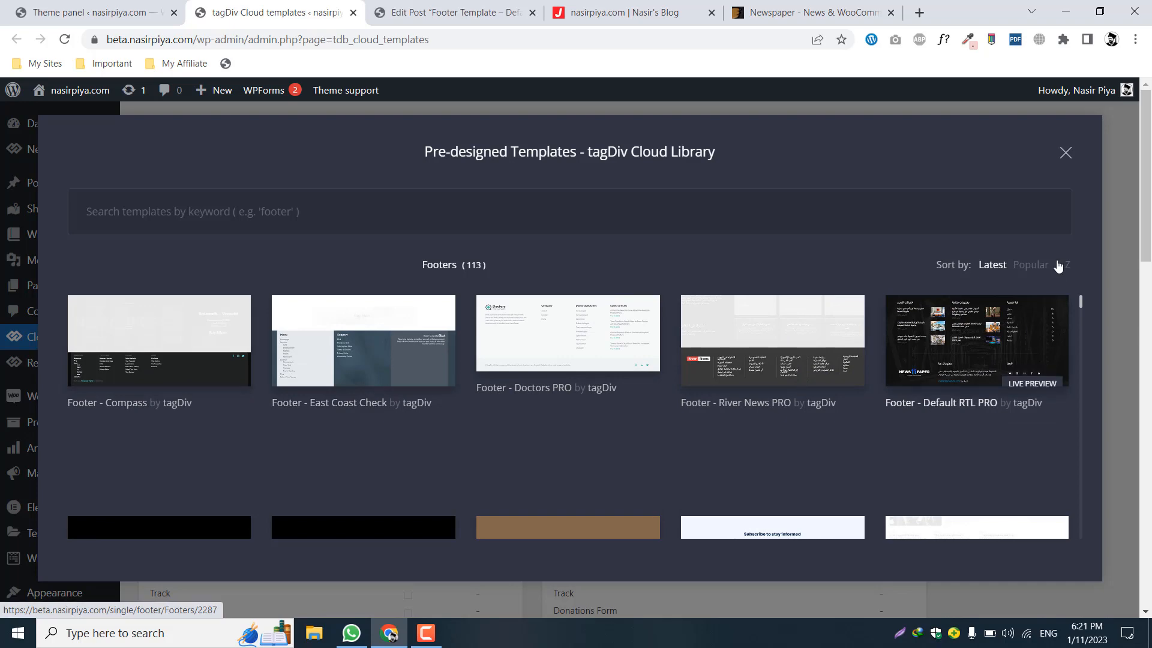
{"action": "left_click", "coordinate": [1065, 153]}
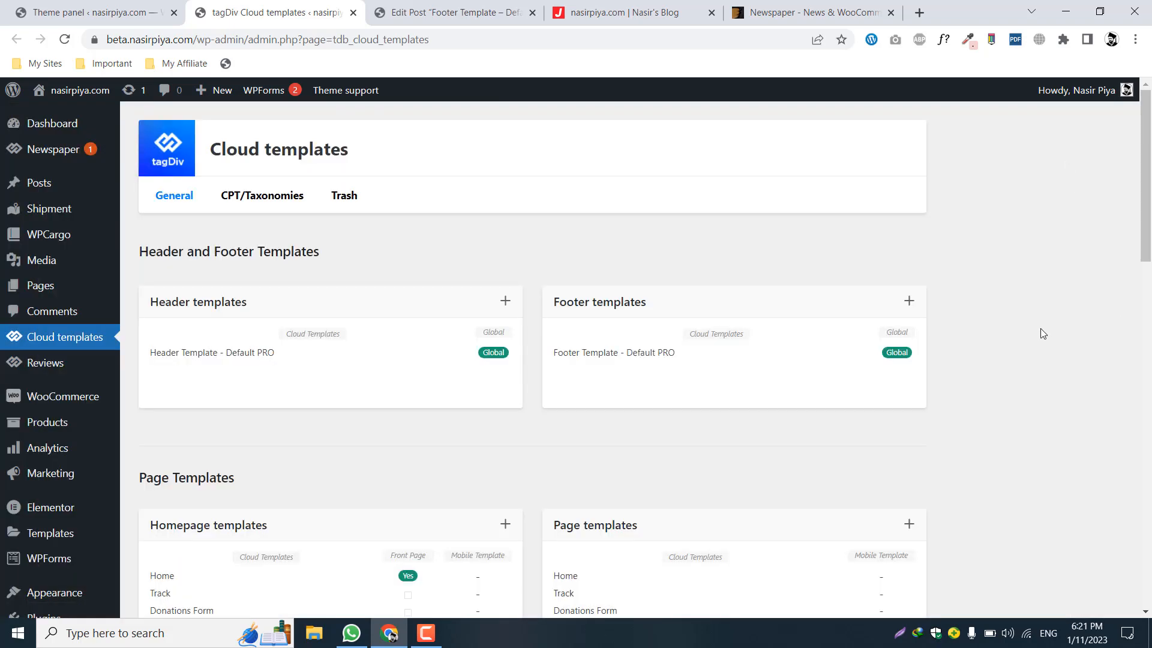
{"action": "scroll", "coordinate": [1043, 334], "scroll_direction": "down", "scroll_amount": 5}
{"action": "scroll", "coordinate": [1043, 333], "scroll_direction": "up", "scroll_amount": 5}
{"action": "scroll", "coordinate": [527, 344], "scroll_direction": "down", "scroll_amount": 4}
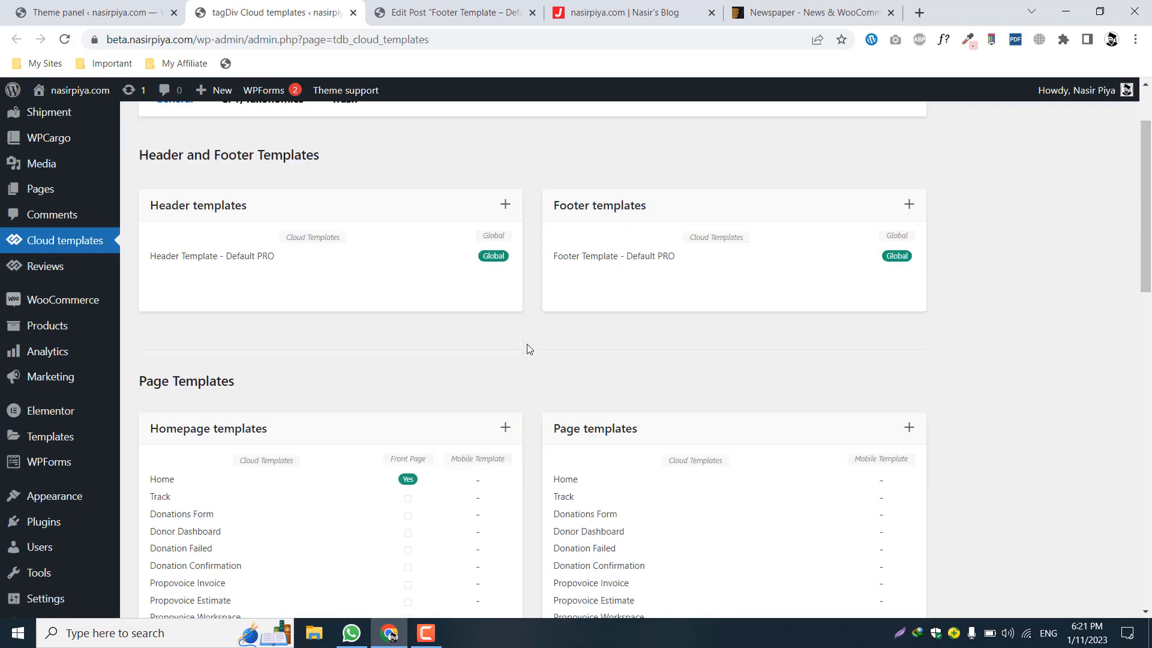
Step: Examine the Theme panel's ads settings, including the header ad and sidebar ad code, and collapse both sections again
{"action": "left_click", "coordinate": [154, 7]}
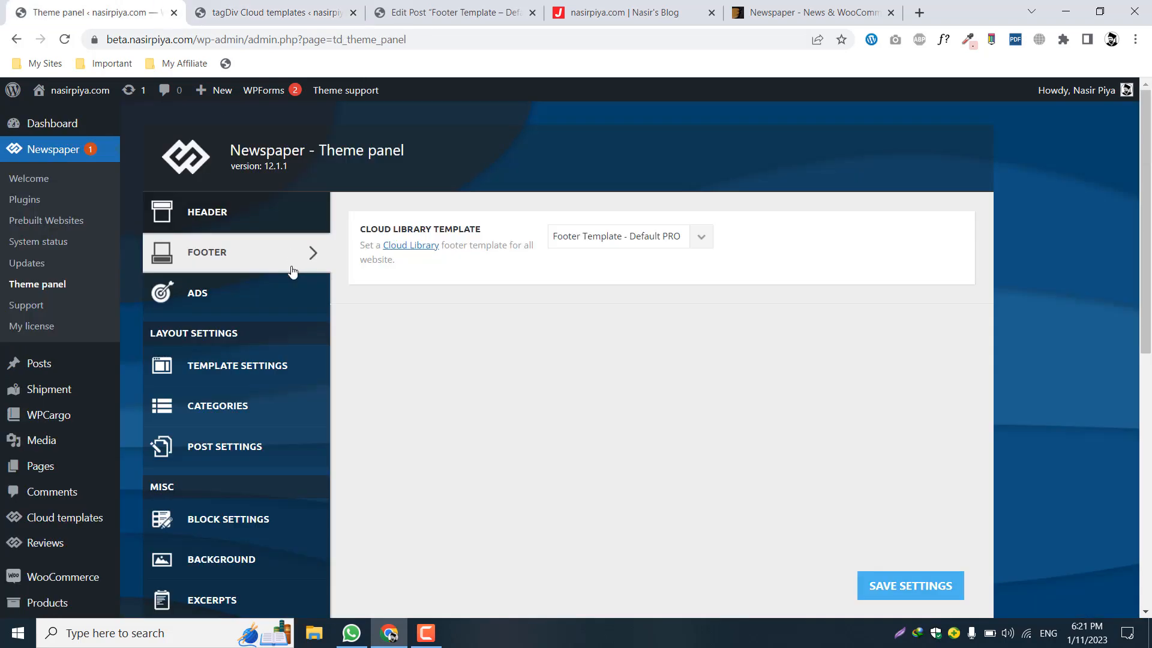
{"action": "left_click", "coordinate": [198, 291]}
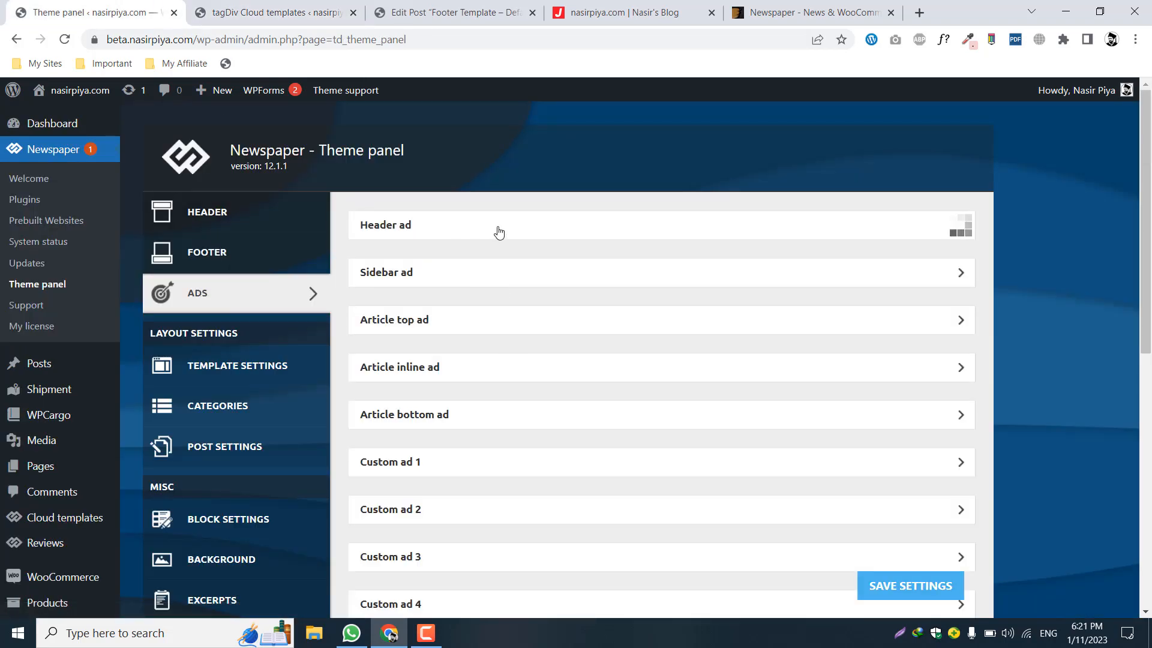
{"action": "left_click", "coordinate": [601, 290]}
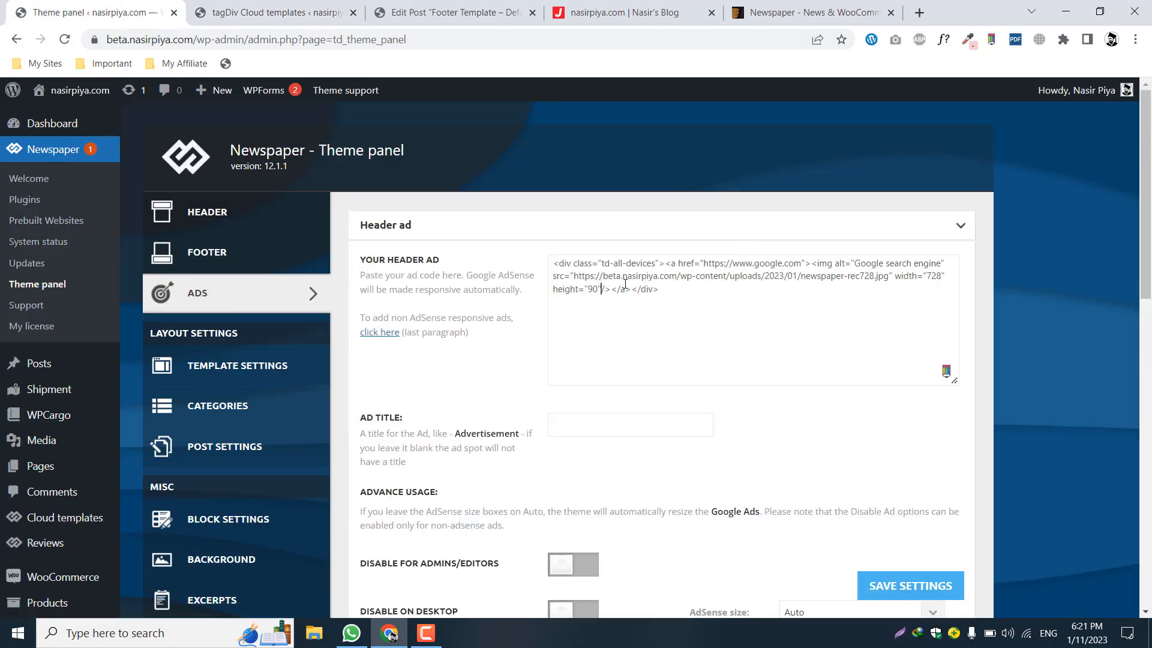
{"action": "left_click", "coordinate": [444, 230]}
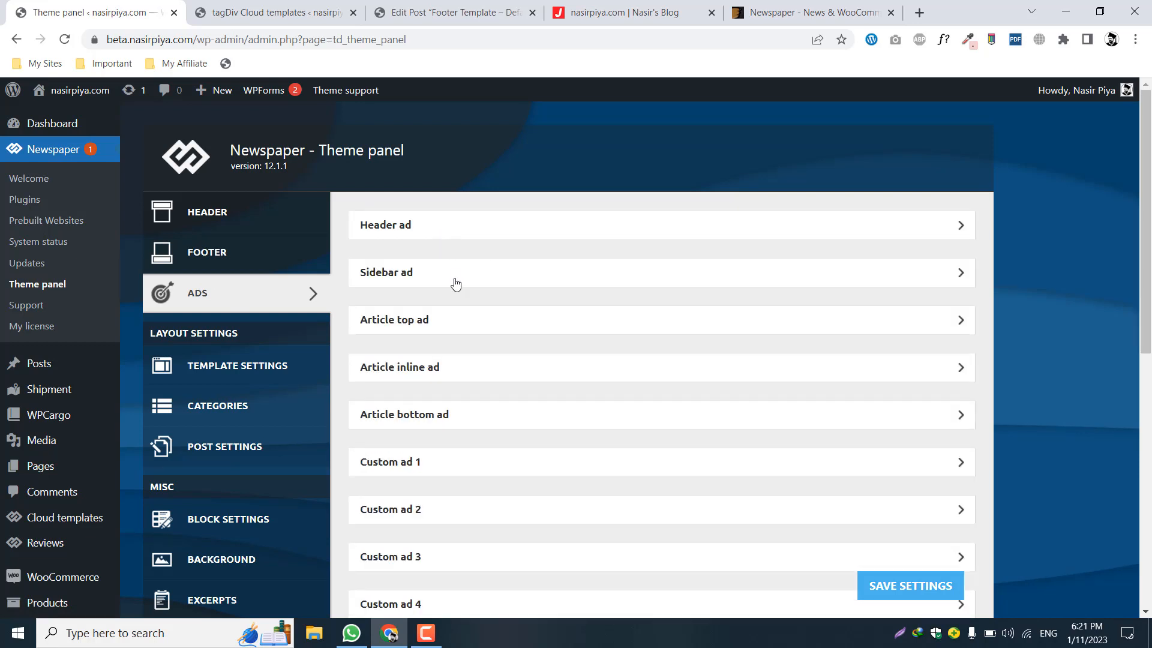
{"action": "scroll", "coordinate": [452, 283], "scroll_direction": "down", "scroll_amount": 1}
{"action": "left_click", "coordinate": [419, 204]}
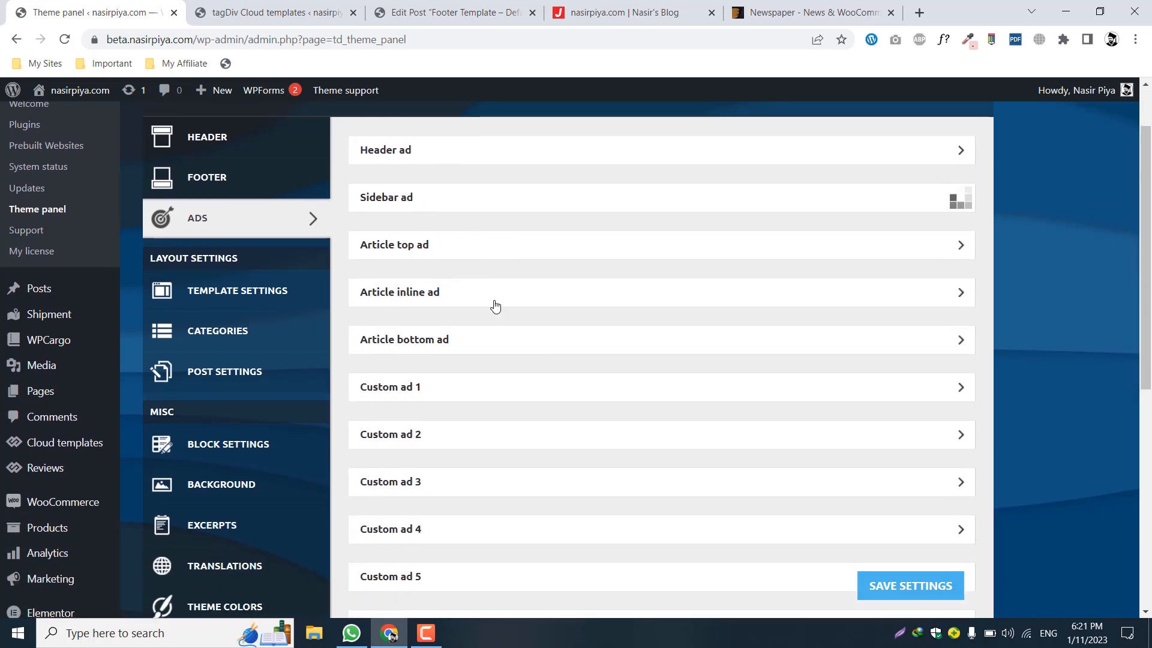
{"action": "scroll", "coordinate": [604, 356], "scroll_direction": "down", "scroll_amount": 1}
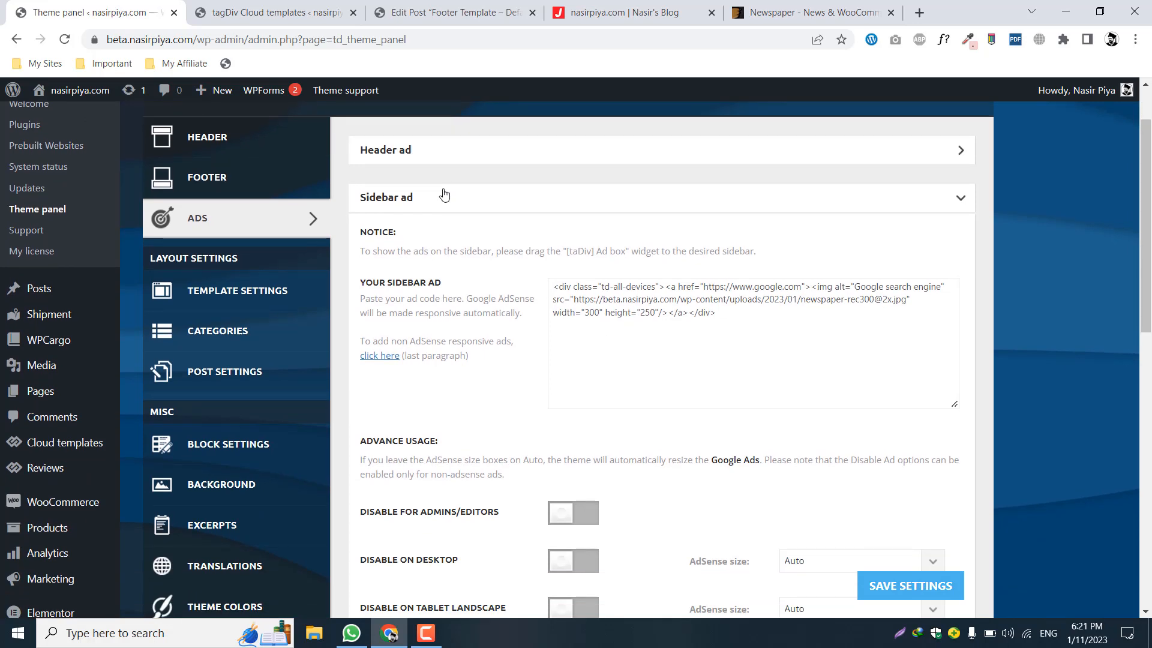
{"action": "left_click", "coordinate": [442, 193]}
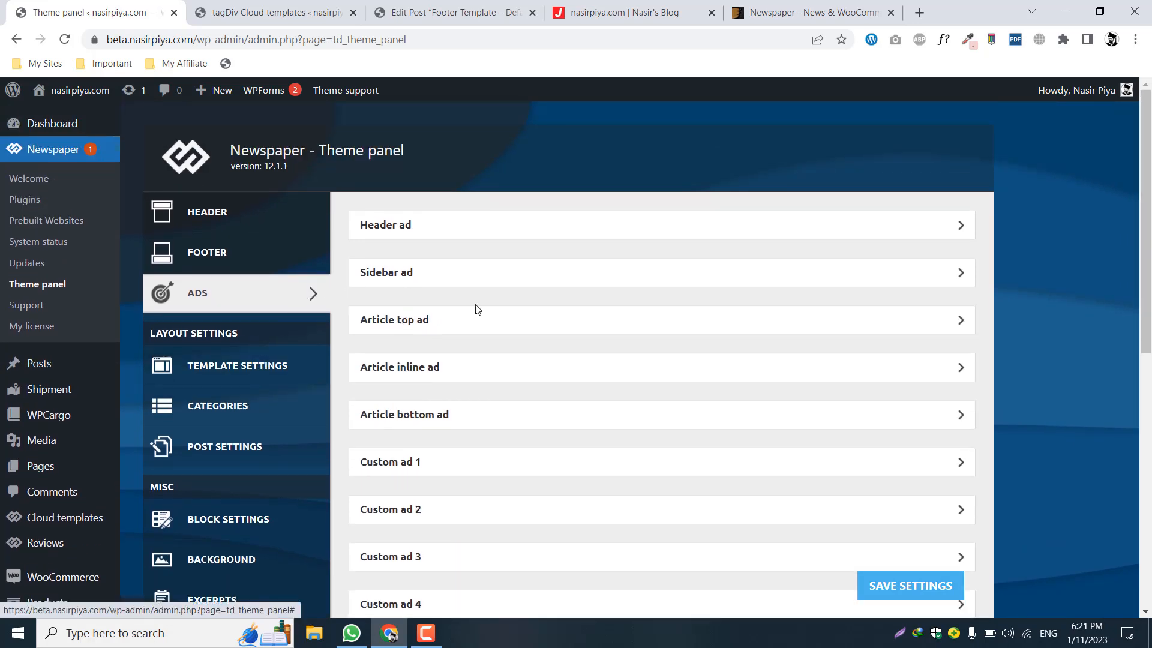
{"action": "scroll", "coordinate": [471, 336], "scroll_direction": "down", "scroll_amount": 1}
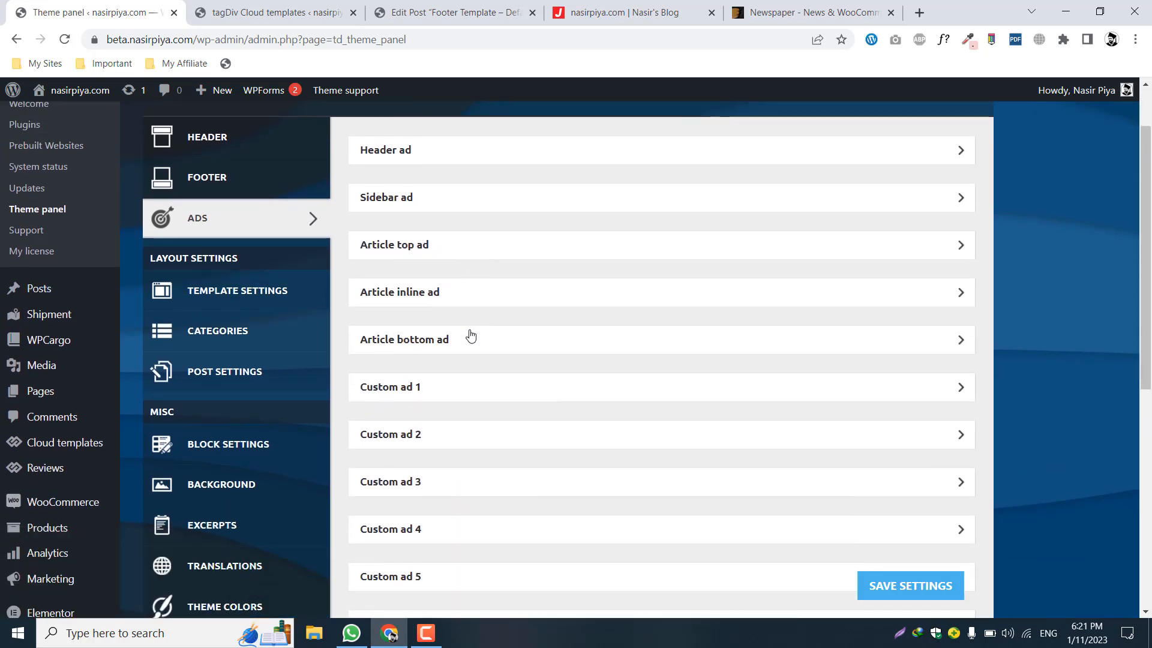
{"action": "scroll", "coordinate": [474, 334], "scroll_direction": "up", "scroll_amount": 1}
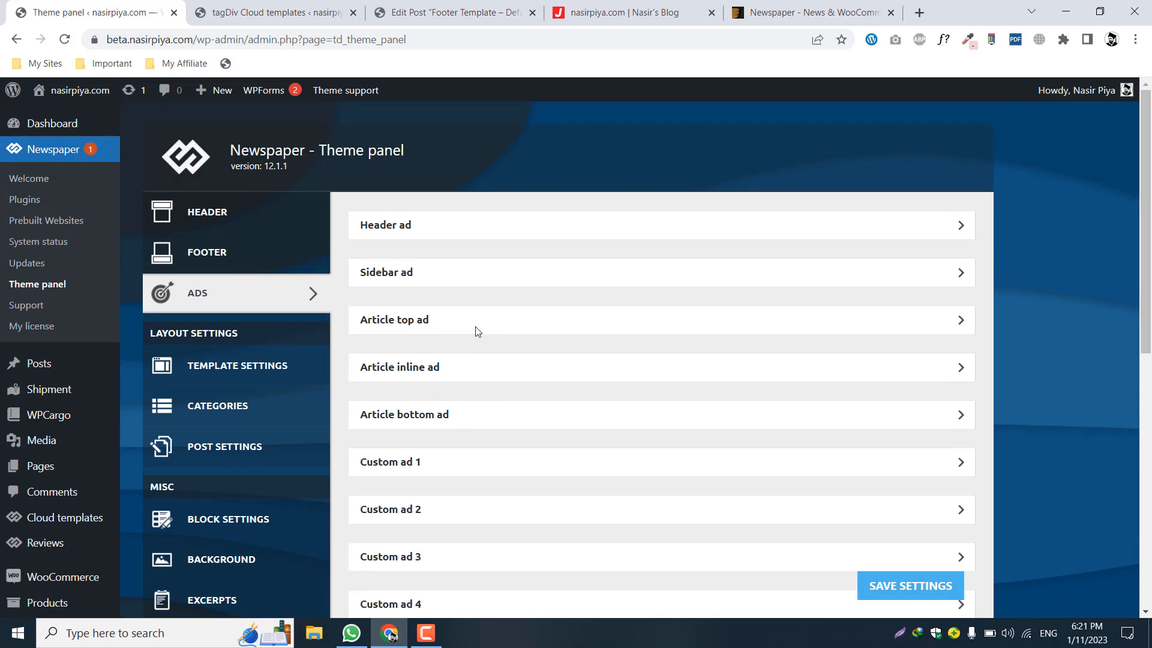
Step: Recheck the header and footer templates on the Cloud templates page and go to the footer template's editor
{"action": "left_click", "coordinate": [277, 9]}
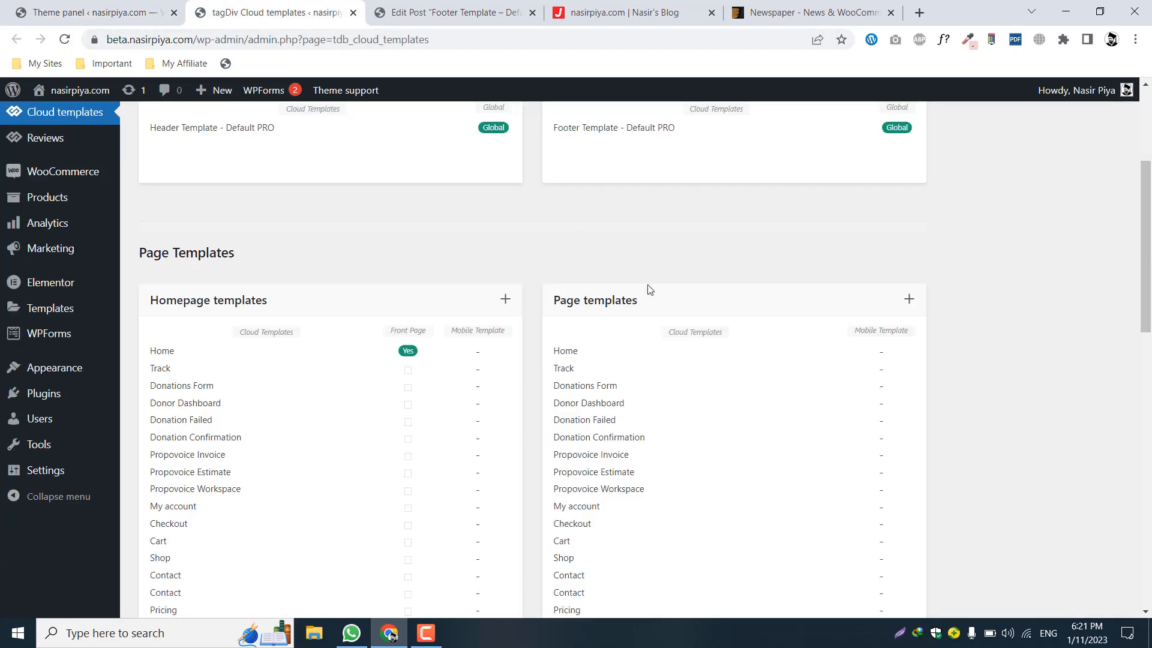
{"action": "scroll", "coordinate": [606, 295], "scroll_direction": "up", "scroll_amount": 3}
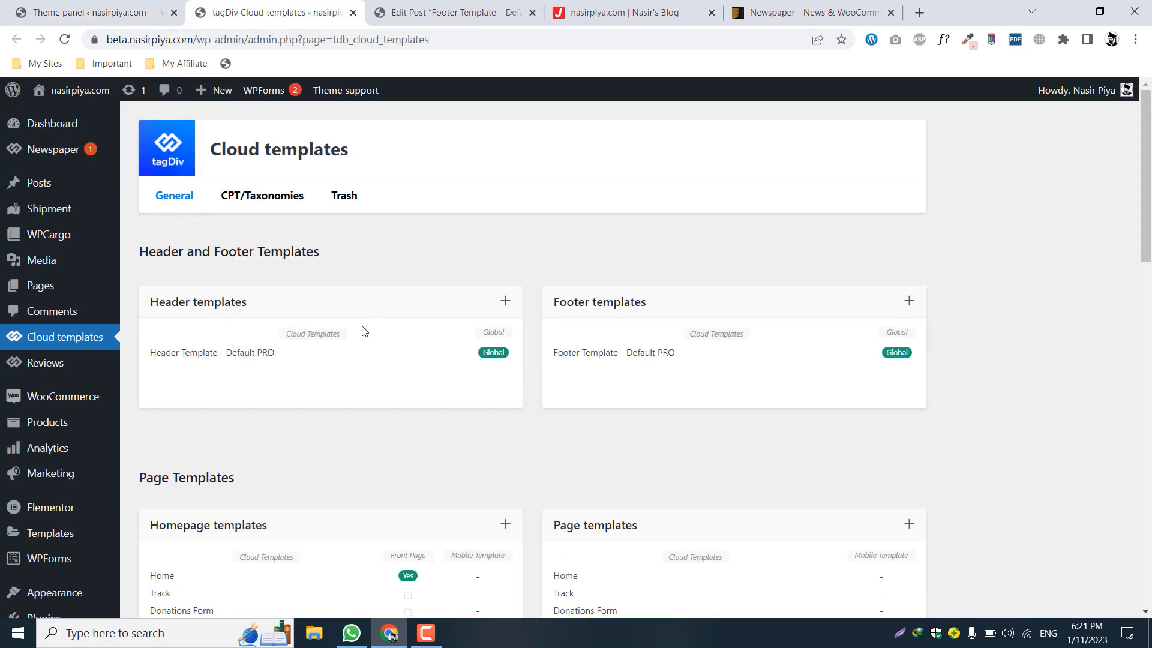
{"action": "left_click_drag", "start_coordinate": [301, 334], "coordinate": [334, 333]}
{"action": "left_click", "coordinate": [389, 301]}
{"action": "left_click", "coordinate": [477, 7]}
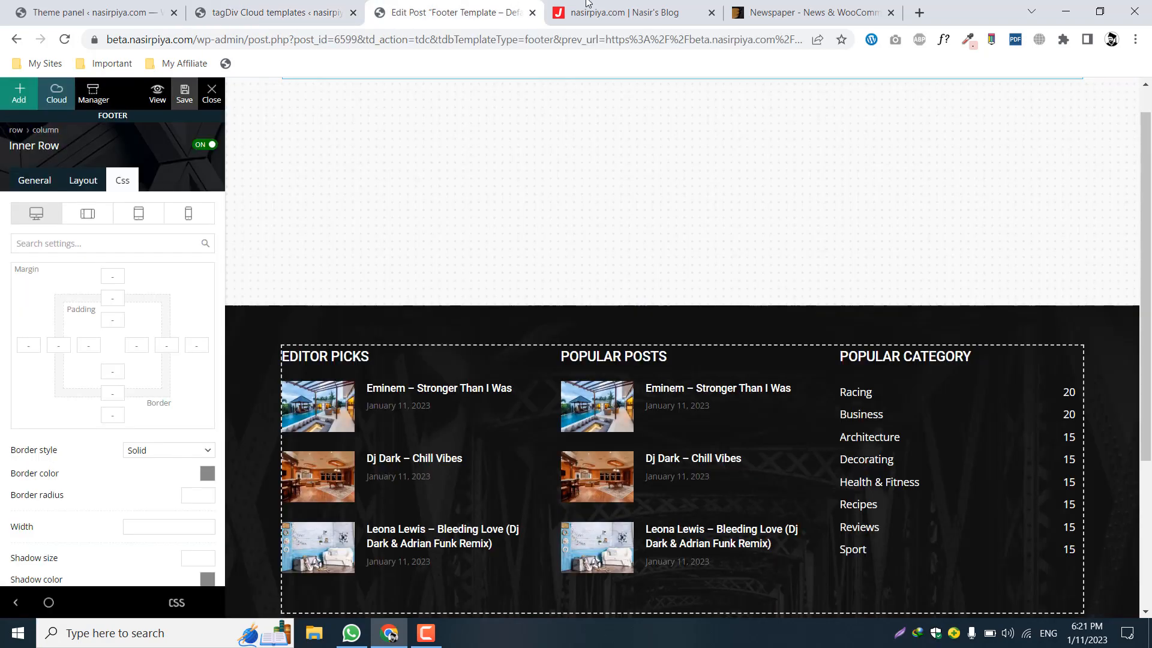
Step: Open the post "Eminem – Stronger Than I Was" from the blog homepage and look over its single post layout
{"action": "left_click", "coordinate": [591, 8]}
{"action": "scroll", "coordinate": [495, 407], "scroll_direction": "down", "scroll_amount": 4}
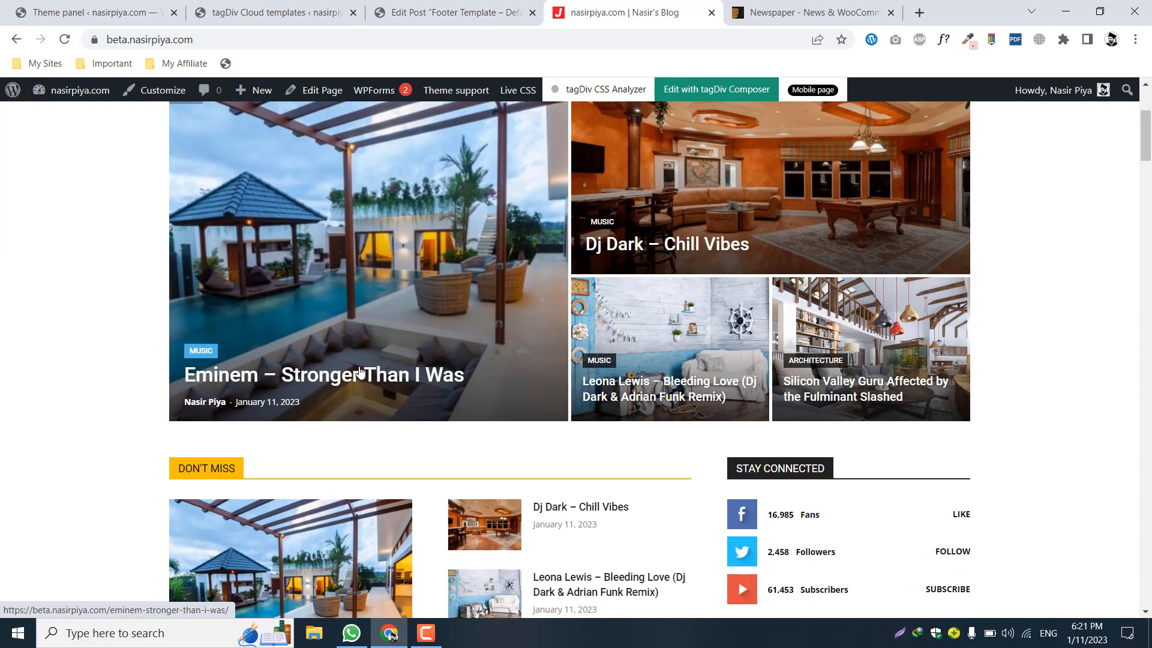
{"action": "left_click", "coordinate": [179, 325]}
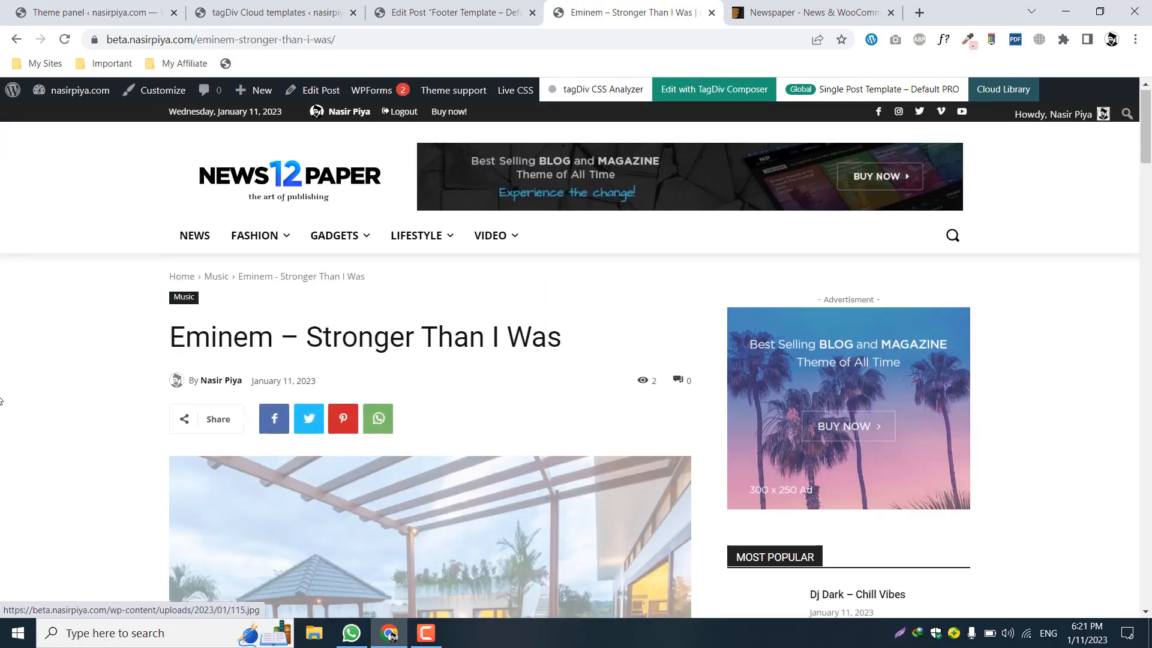
{"action": "scroll", "coordinate": [448, 377], "scroll_direction": "down", "scroll_amount": 5}
{"action": "scroll", "coordinate": [448, 376], "scroll_direction": "up", "scroll_amount": 5}
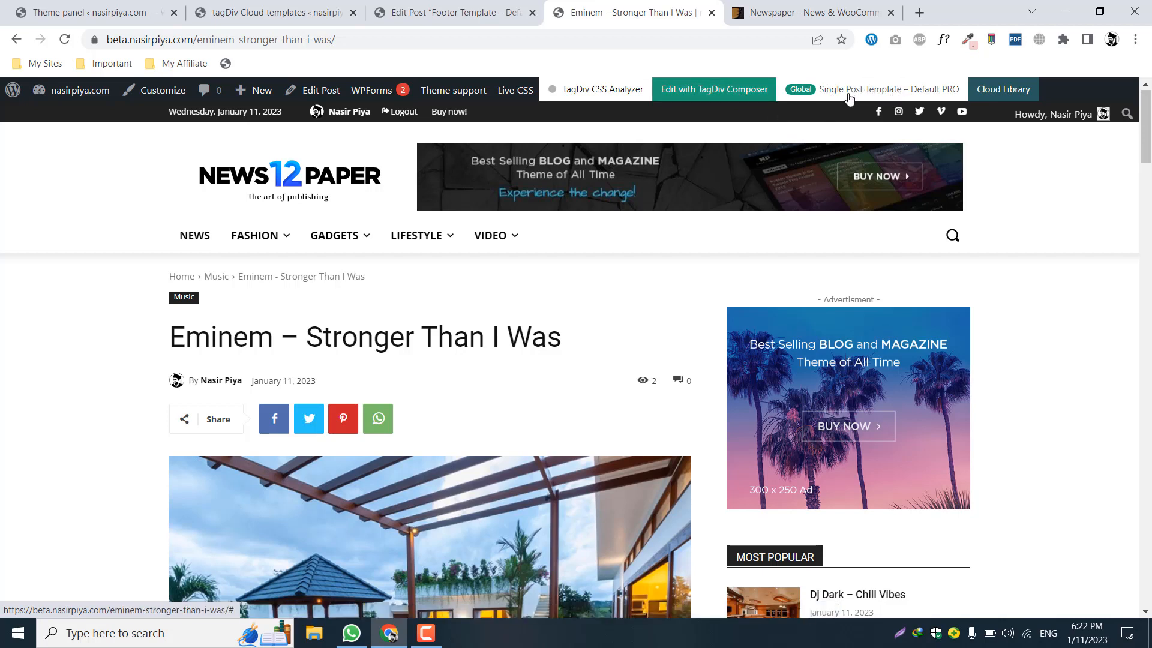
Step: Apply Single Post Template – Default PRO to this post from the cloud template list and open it in tagDiv Composer
{"action": "left_click", "coordinate": [882, 94]}
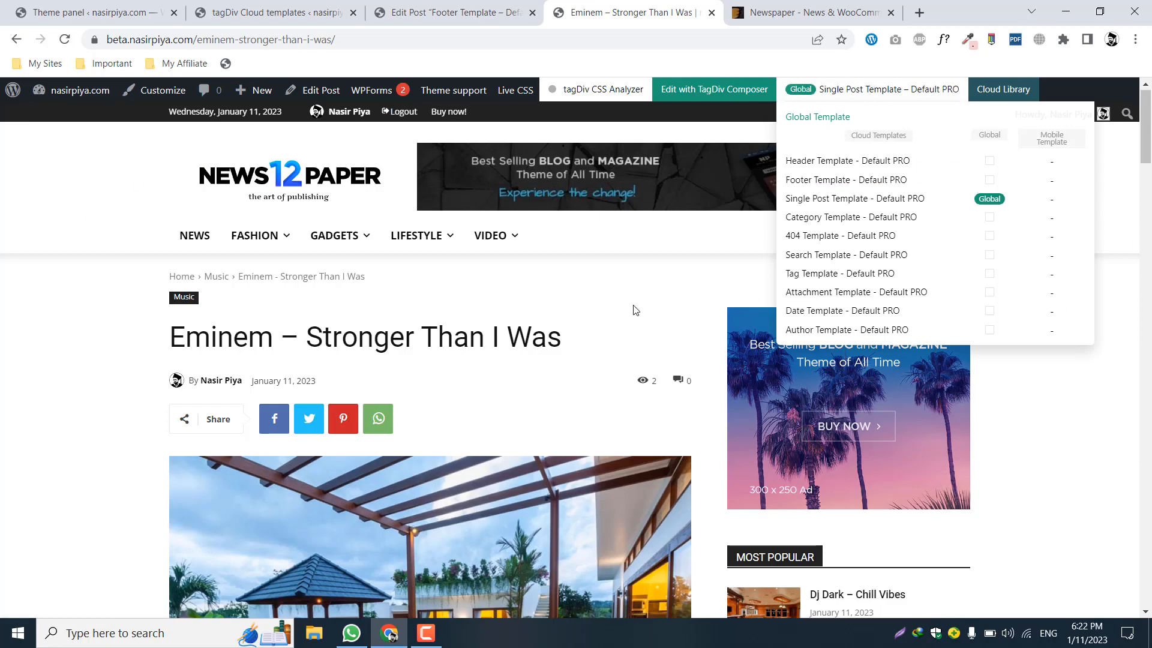
{"action": "scroll", "coordinate": [574, 327], "scroll_direction": "down", "scroll_amount": 5}
{"action": "scroll", "coordinate": [574, 327], "scroll_direction": "up", "scroll_amount": 5}
{"action": "left_click", "coordinate": [935, 199]}
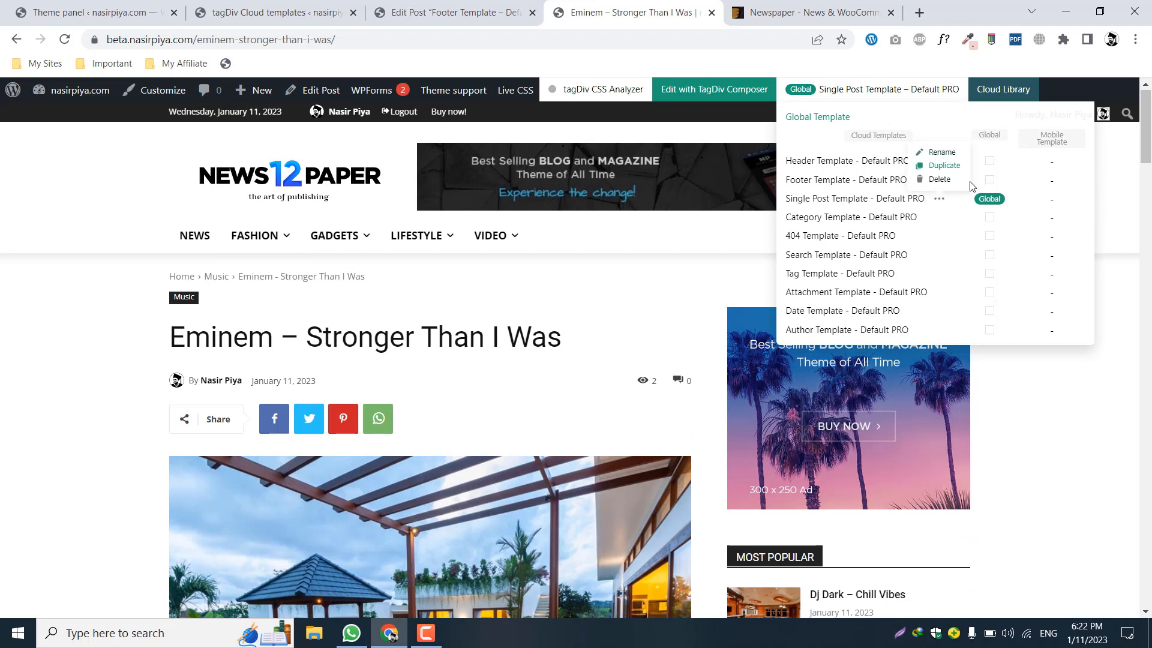
{"action": "left_click", "coordinate": [828, 203]}
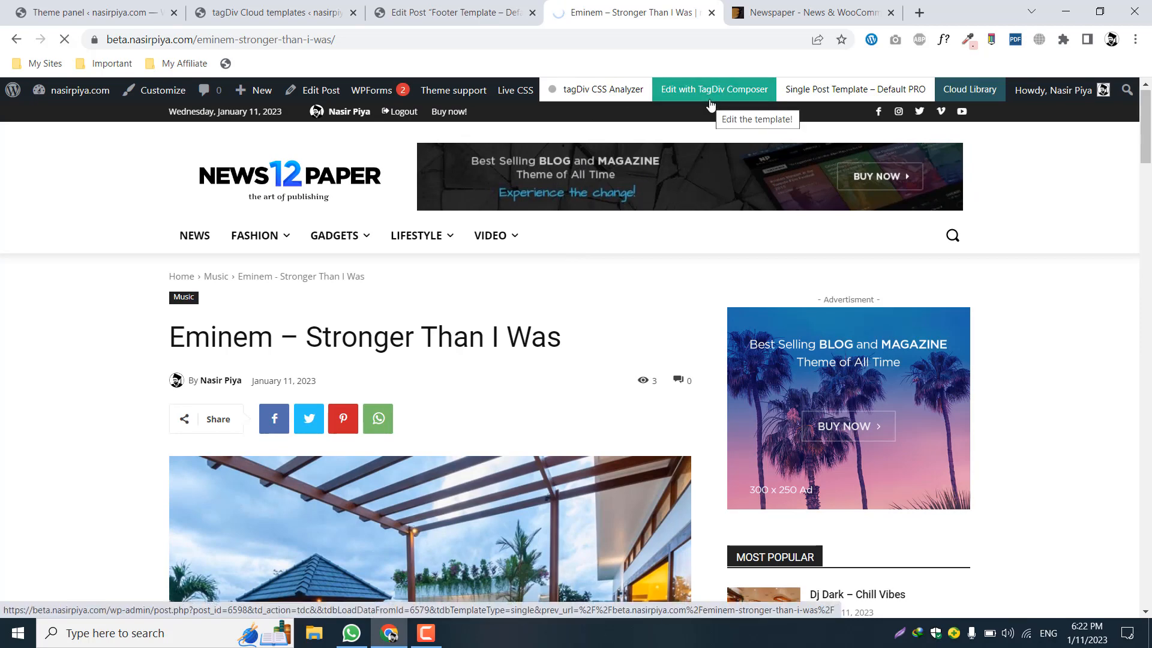
{"action": "left_click", "coordinate": [711, 105]}
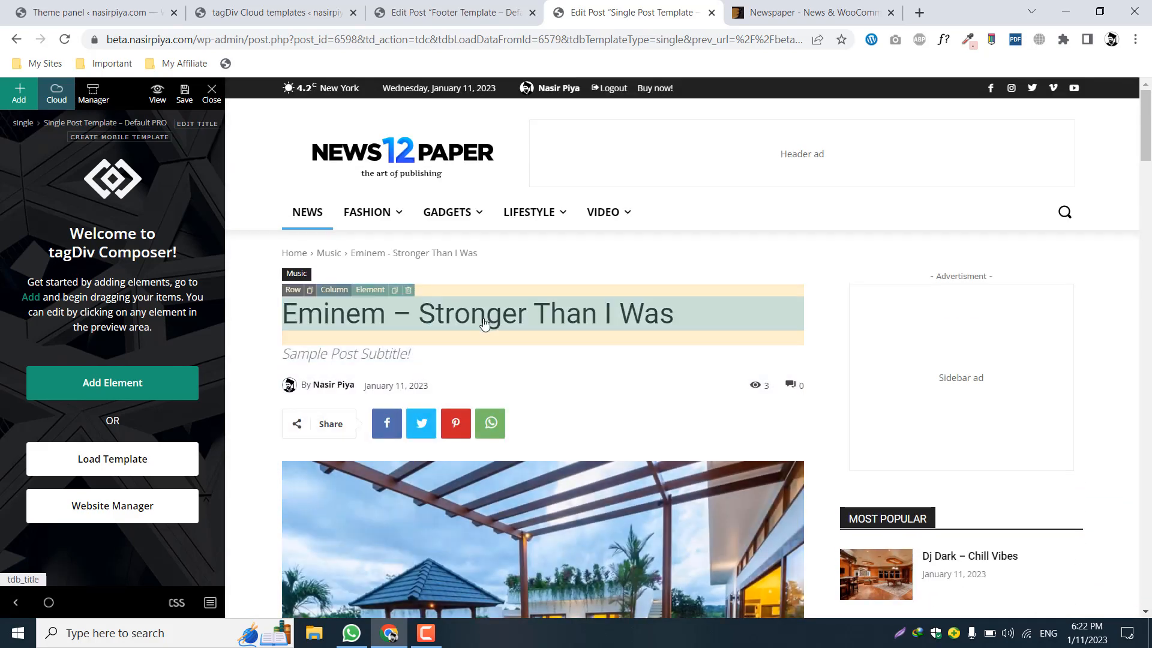
Step: Select the post's page title element and set its title text font size to 30
{"action": "left_click", "coordinate": [571, 311]}
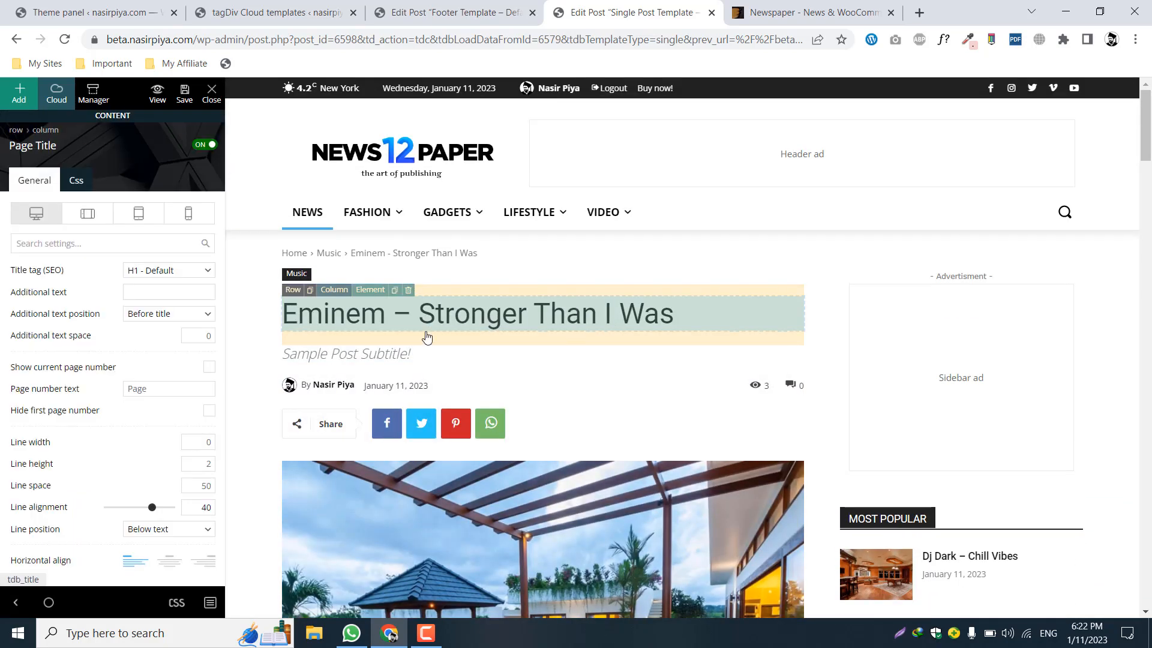
{"action": "left_click", "coordinate": [144, 275]}
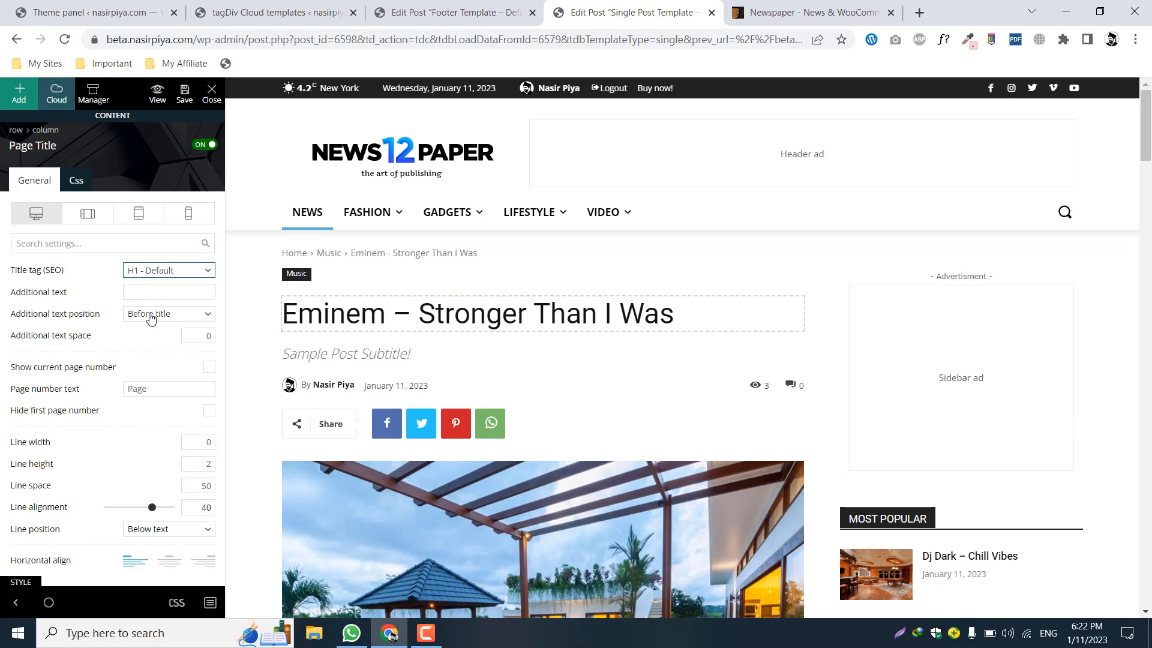
{"action": "scroll", "coordinate": [118, 396], "scroll_direction": "down", "scroll_amount": 3}
{"action": "scroll", "coordinate": [124, 345], "scroll_direction": "up", "scroll_amount": 3}
{"action": "scroll", "coordinate": [105, 303], "scroll_direction": "down", "scroll_amount": 7}
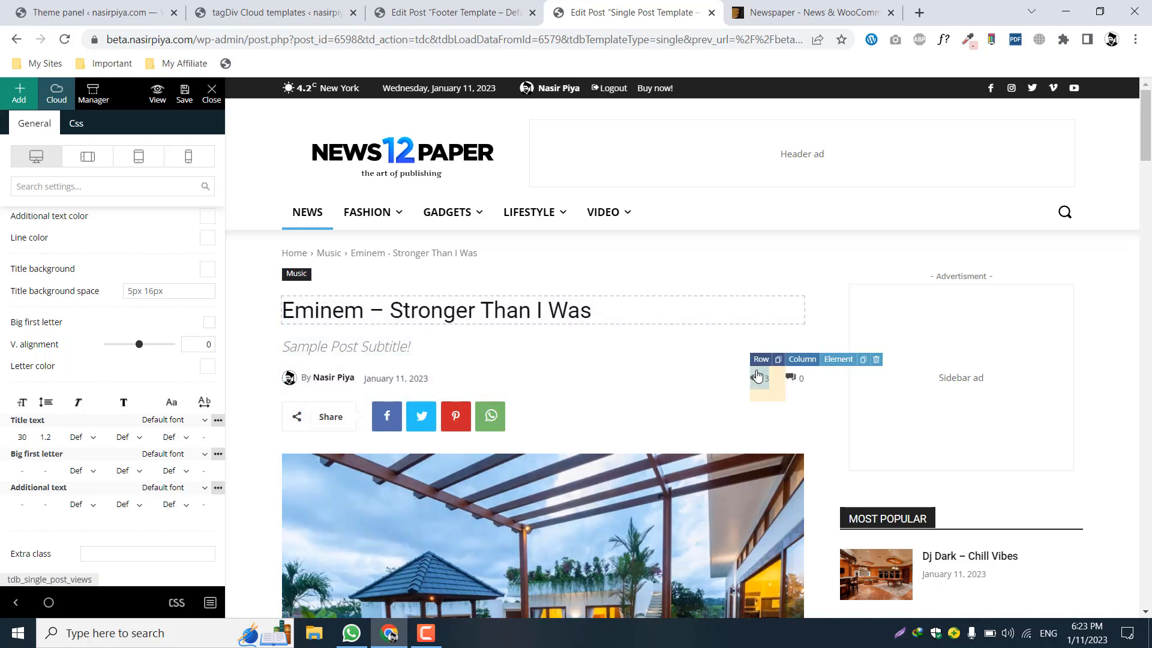
Step: Select the post's share element and review the single post template's content, share section and sidebar
{"action": "left_click", "coordinate": [333, 415]}
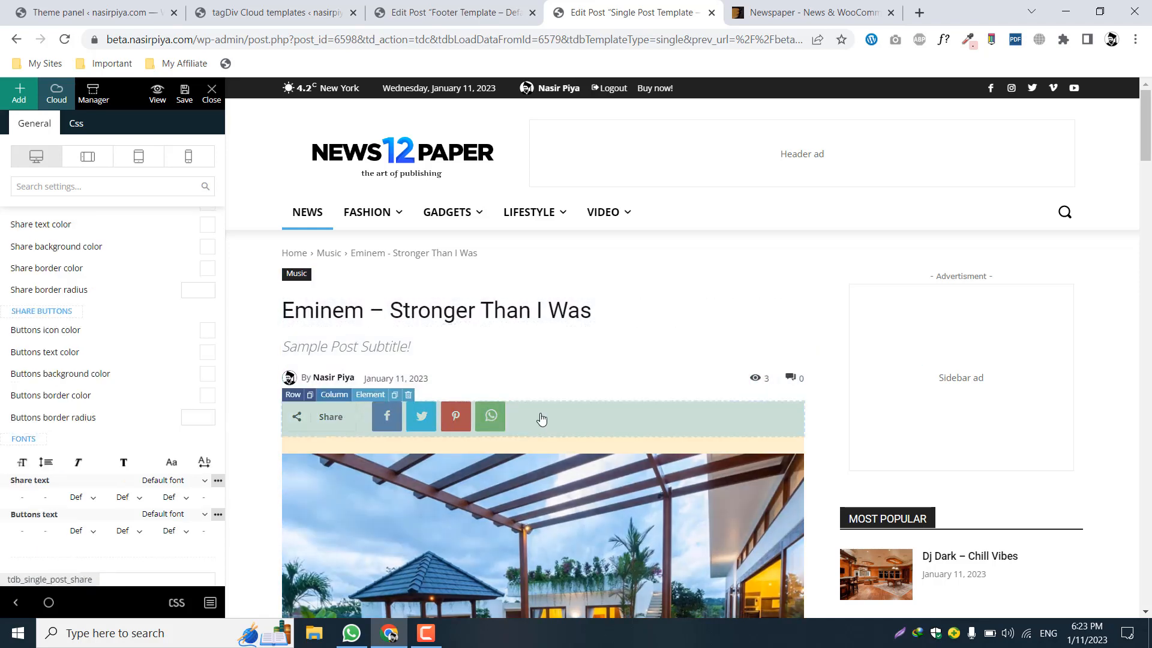
{"action": "scroll", "coordinate": [543, 399], "scroll_direction": "down", "scroll_amount": 18}
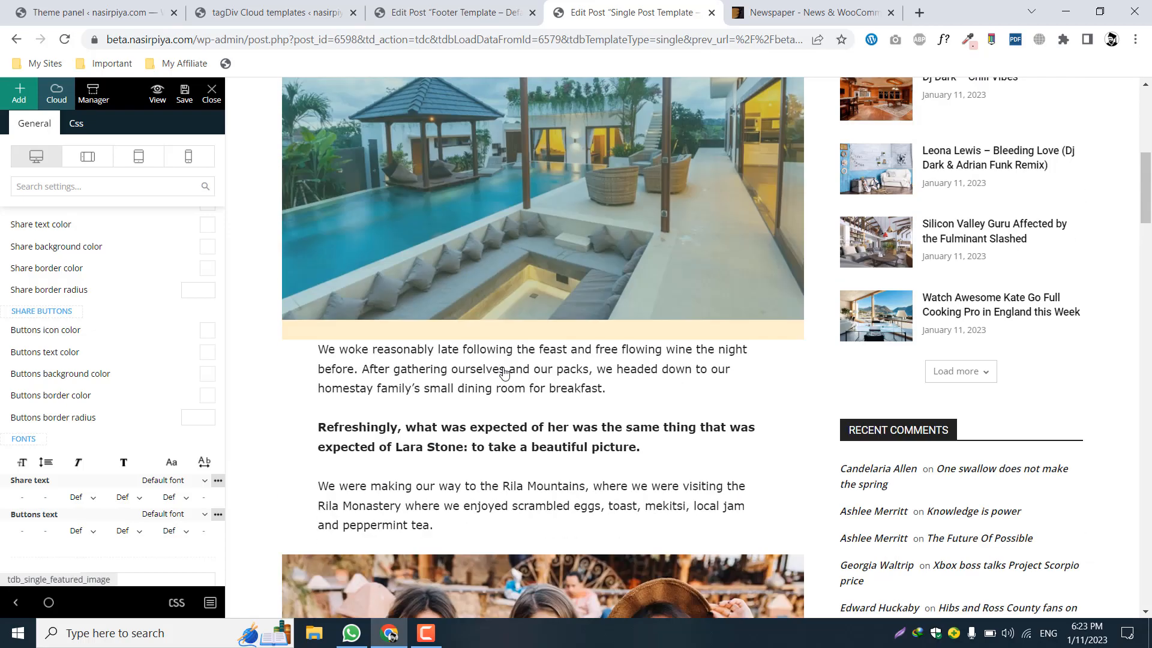
{"action": "scroll", "coordinate": [504, 372], "scroll_direction": "down", "scroll_amount": 15}
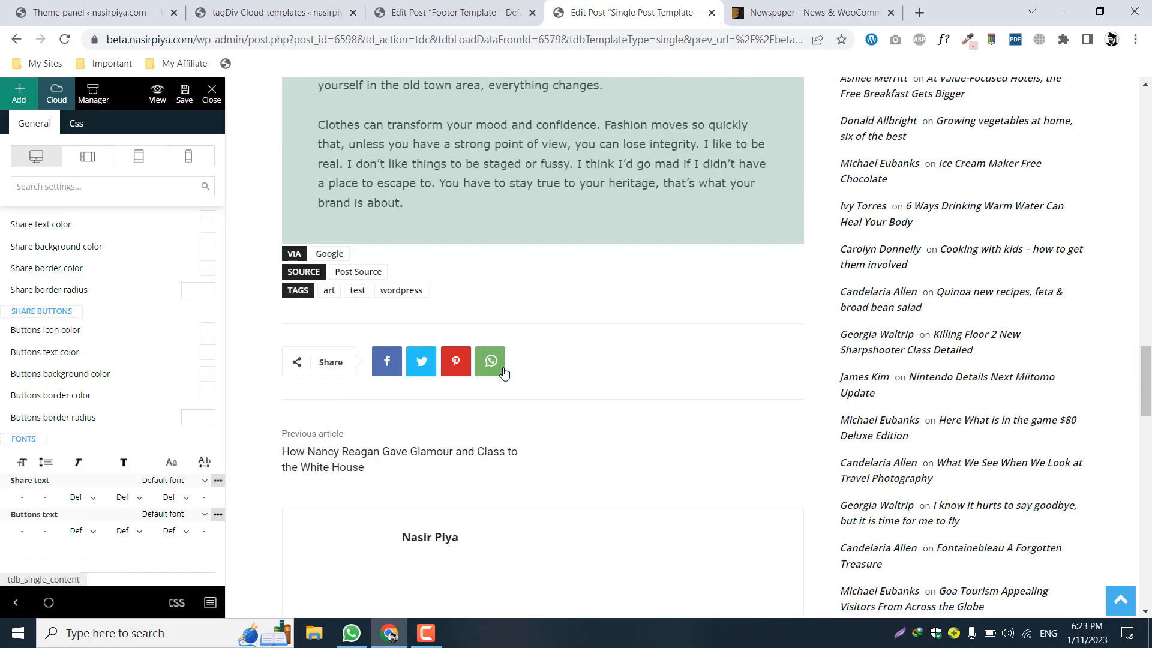
{"action": "scroll", "coordinate": [504, 372], "scroll_direction": "up", "scroll_amount": 18}
{"action": "scroll", "coordinate": [504, 372], "scroll_direction": "up", "scroll_amount": 15}
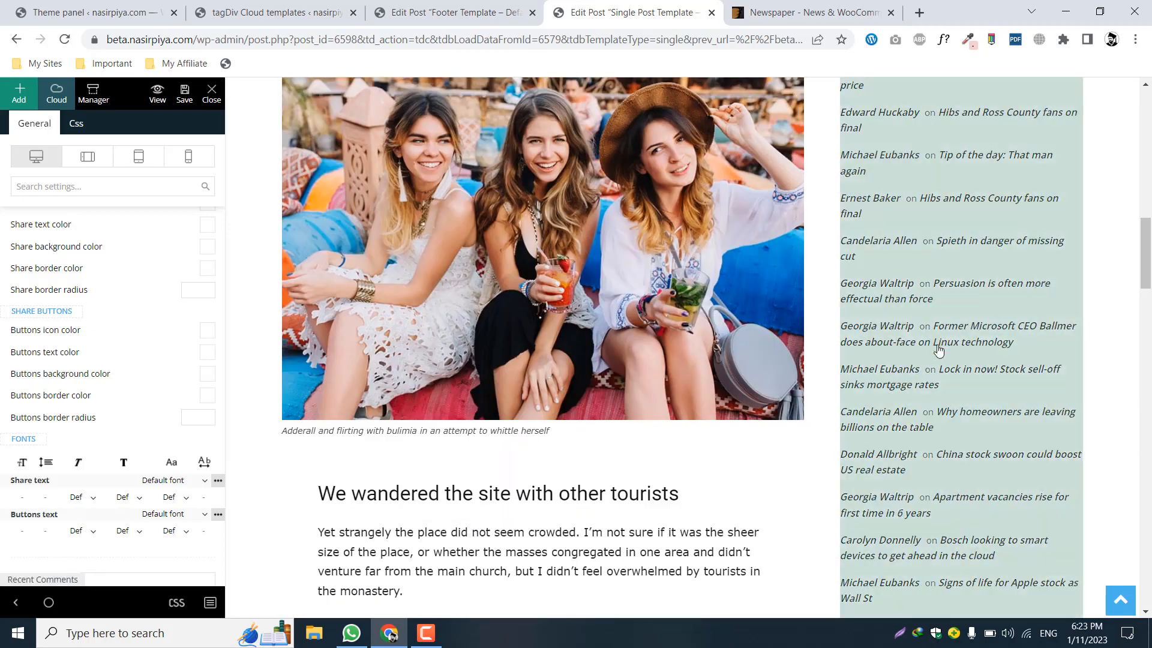
{"action": "scroll", "coordinate": [926, 309], "scroll_direction": "down", "scroll_amount": 1}
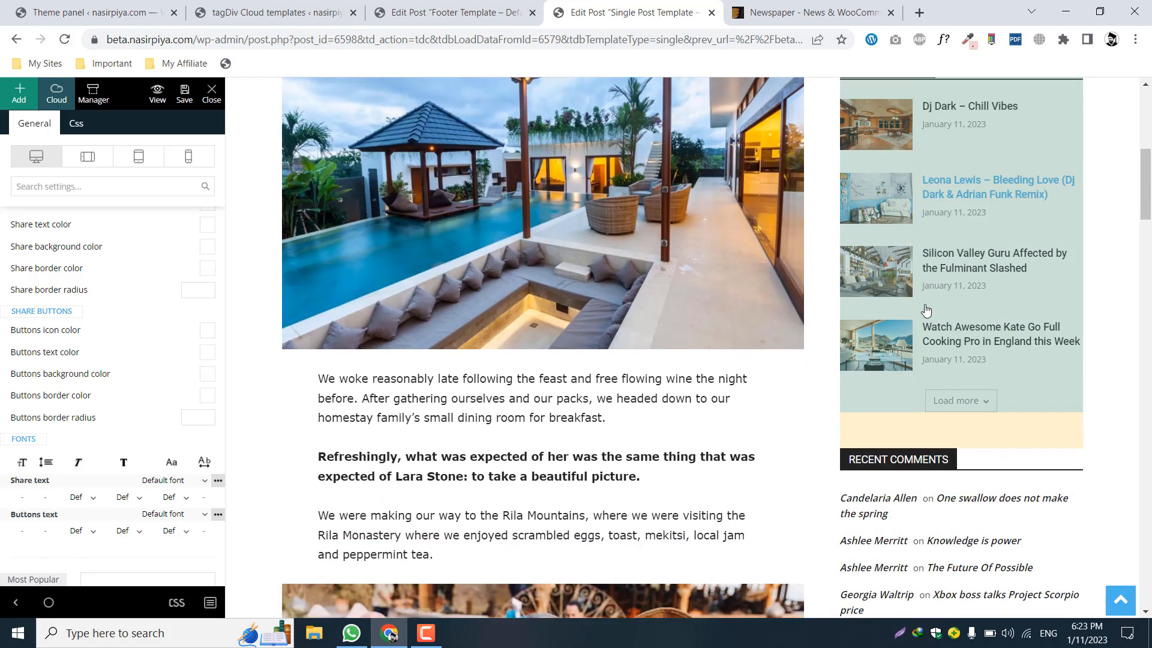
Step: Delete the Recent Comments element from the single post template's sidebar
{"action": "left_click", "coordinate": [923, 498]}
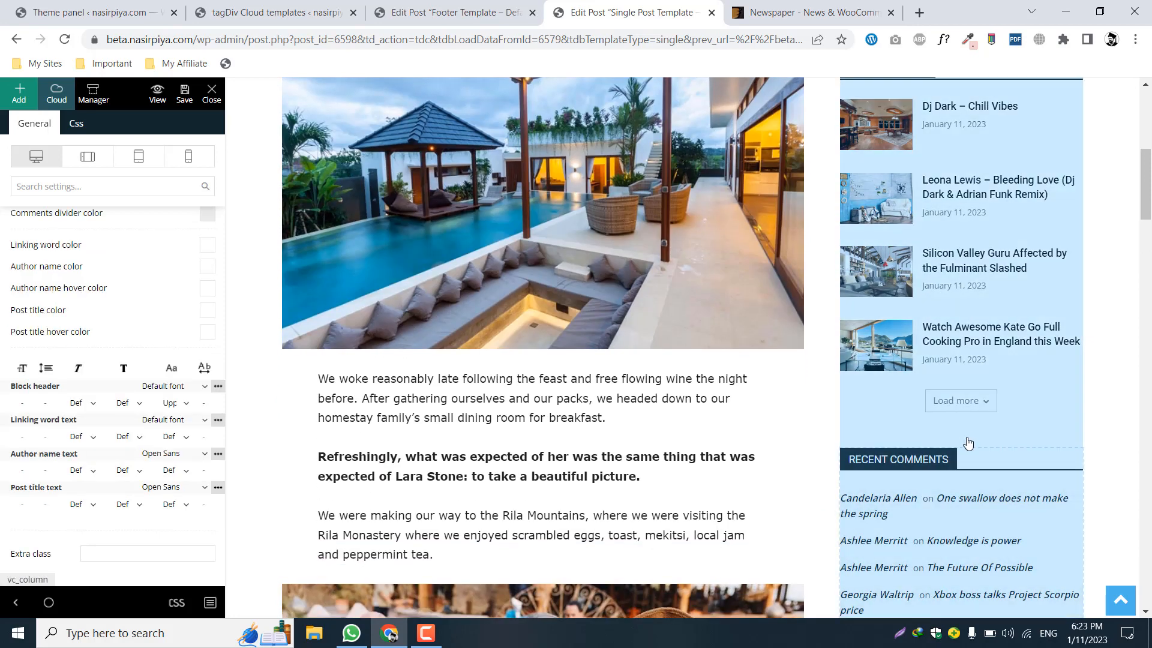
{"action": "left_click", "coordinate": [966, 442]}
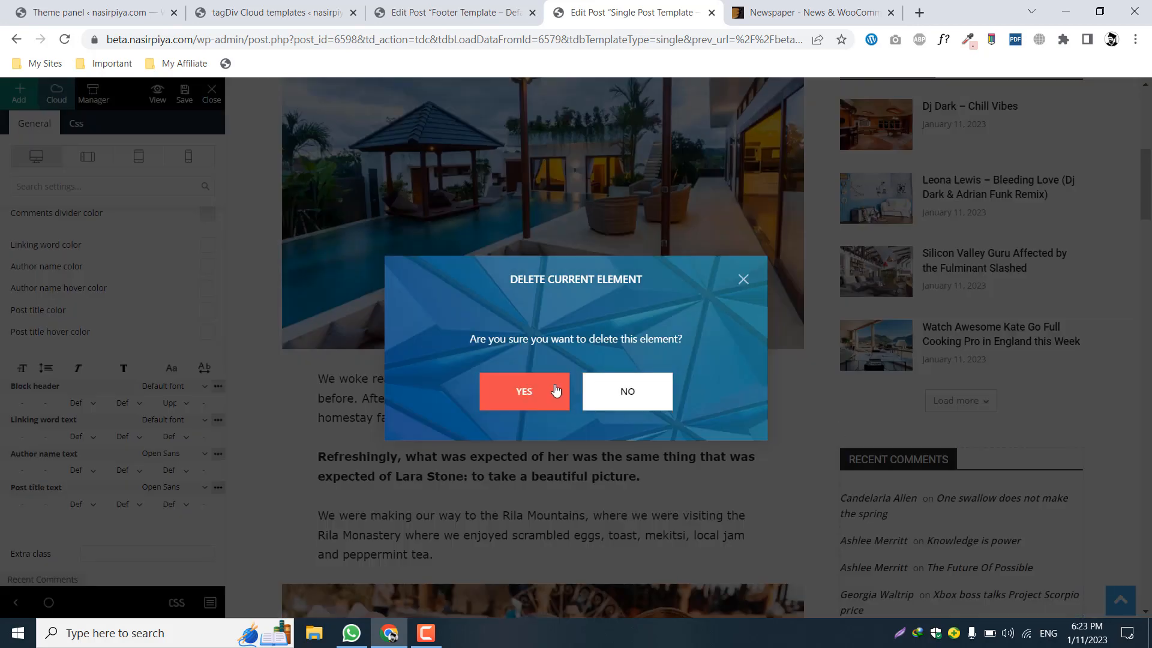
{"action": "left_click", "coordinate": [526, 392]}
Step: Open the general settings of the sidebar's ad box above the Most Popular list
{"action": "scroll", "coordinate": [906, 390], "scroll_direction": "up", "scroll_amount": 4}
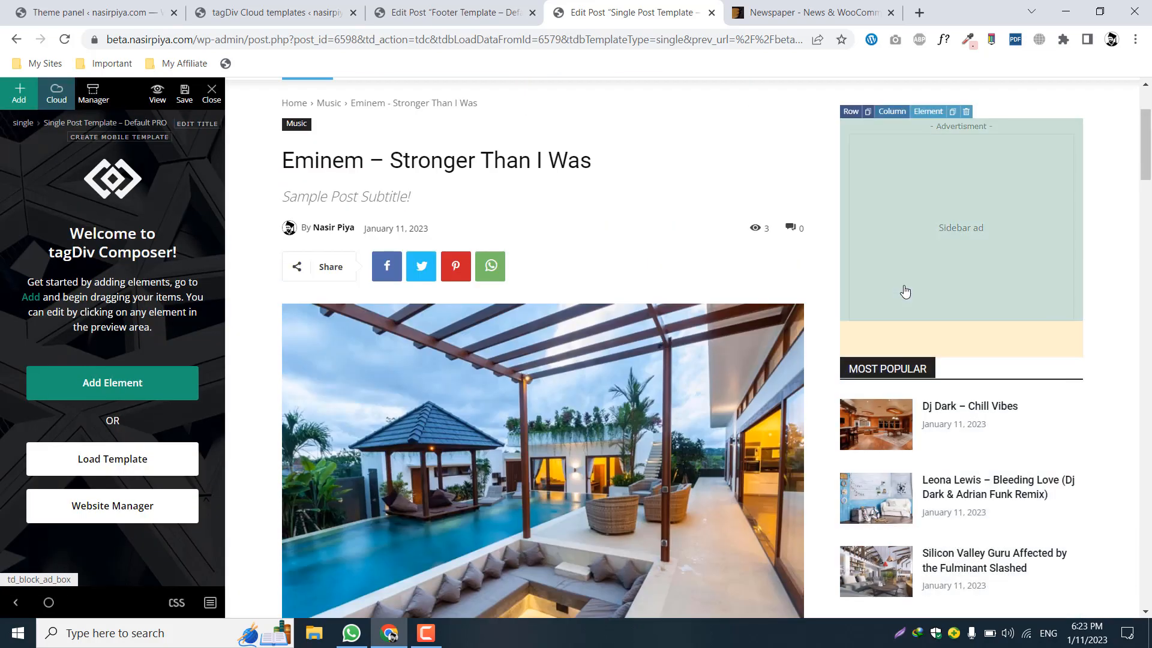
{"action": "scroll", "coordinate": [946, 362], "scroll_direction": "up", "scroll_amount": 3}
{"action": "left_click", "coordinate": [946, 362]}
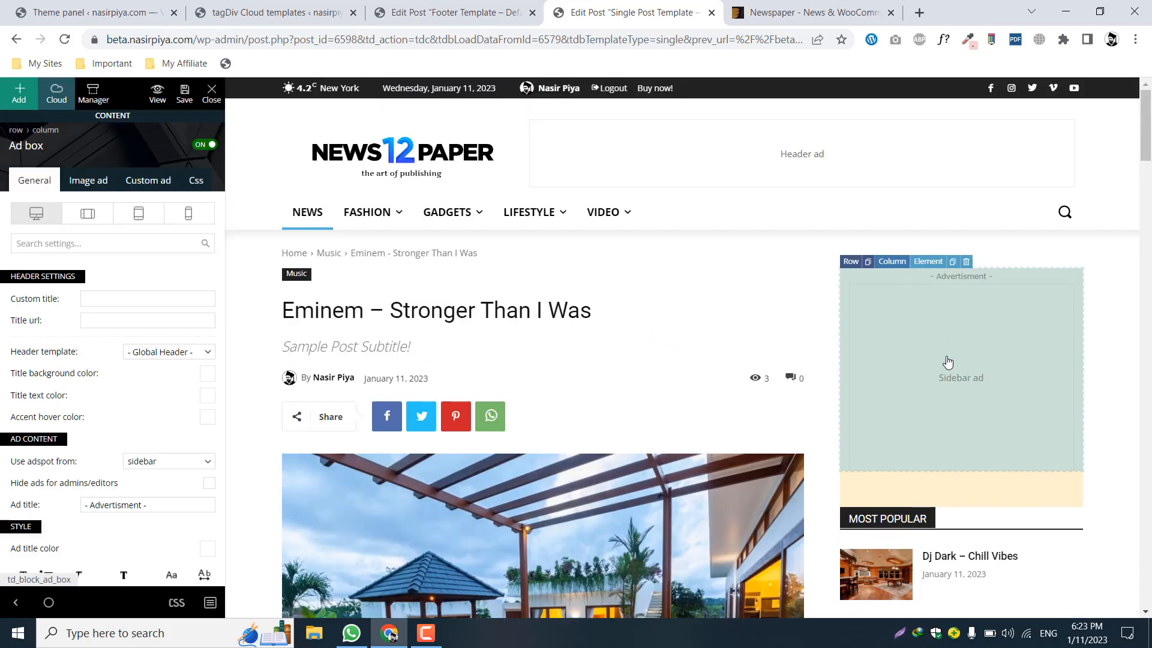
Step: Review the sidebar ad box's image ad and custom ad settings and save the single post template
{"action": "left_click", "coordinate": [90, 181]}
{"action": "left_click", "coordinate": [149, 181]}
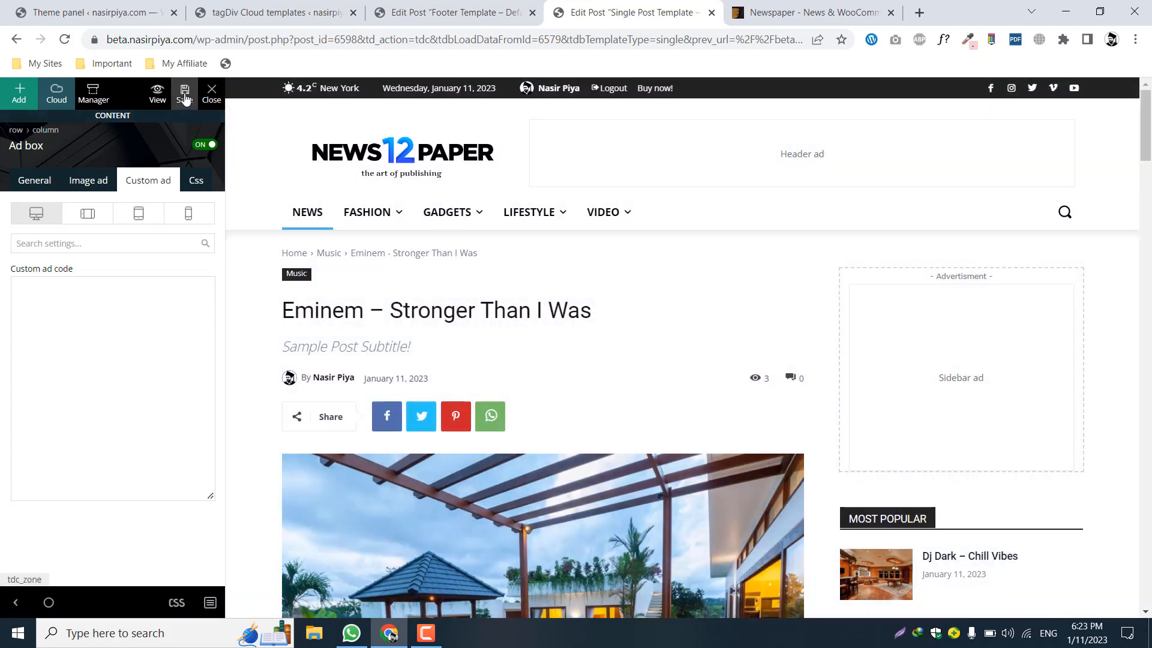
{"action": "left_click", "coordinate": [184, 95]}
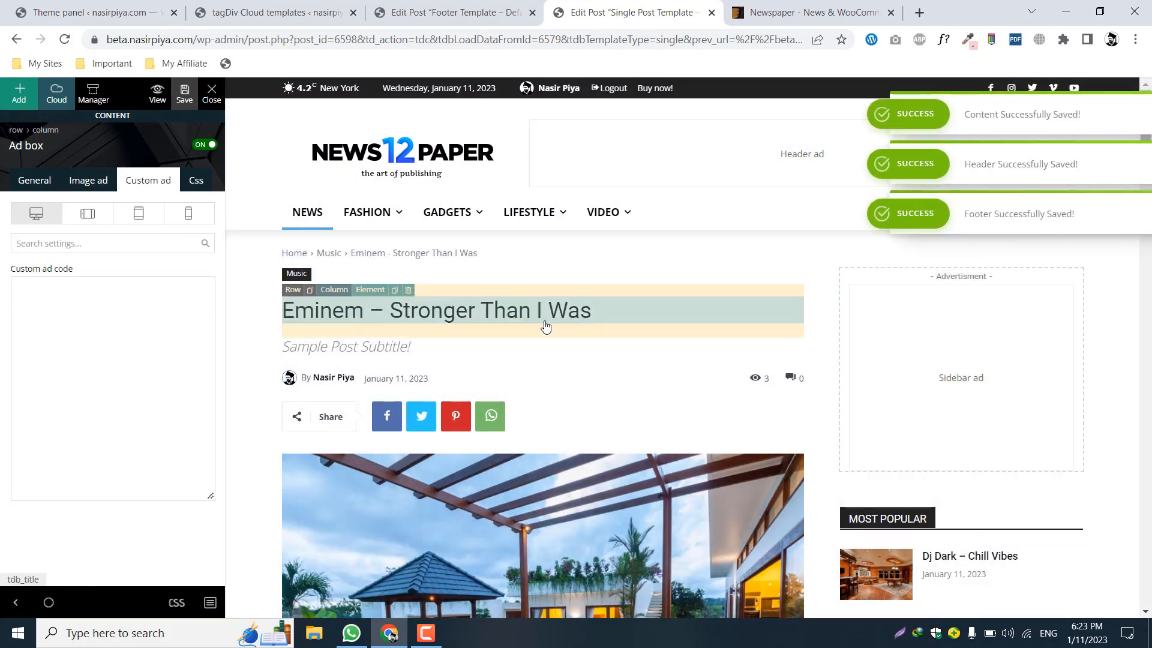
Step: Open the theme's Prebuilt Websites page and close the footer template, single post template, Cloud templates and Newspaper product page tabs
{"action": "left_click", "coordinate": [68, 6]}
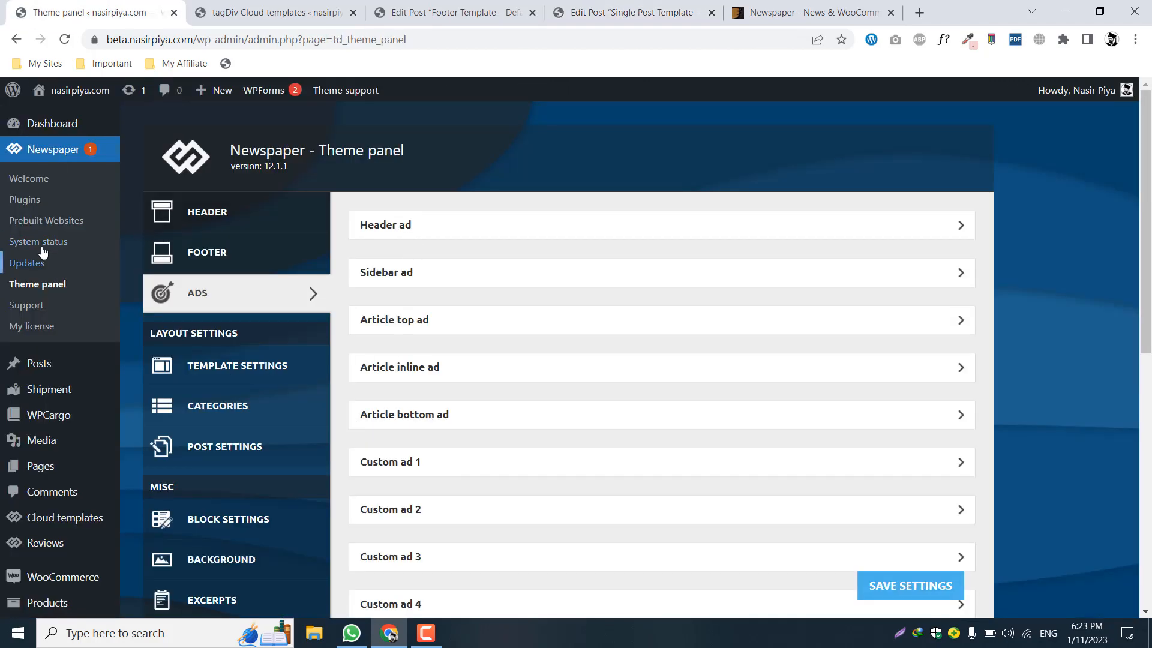
{"action": "left_click", "coordinate": [37, 224]}
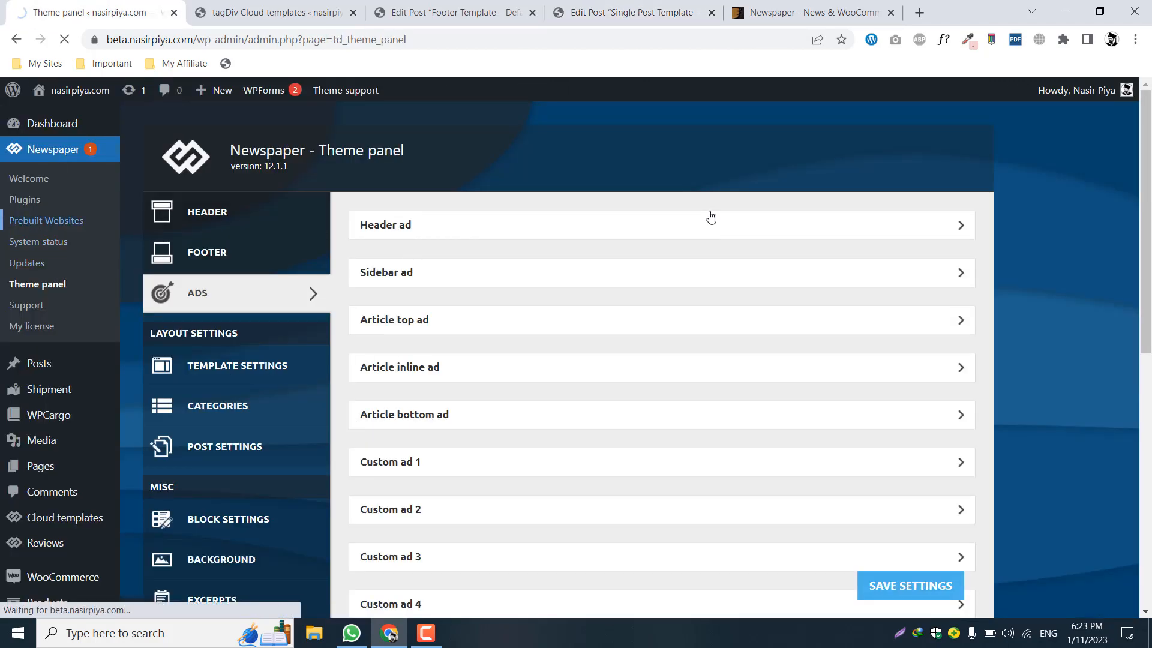
{"action": "left_click", "coordinate": [480, 12]}
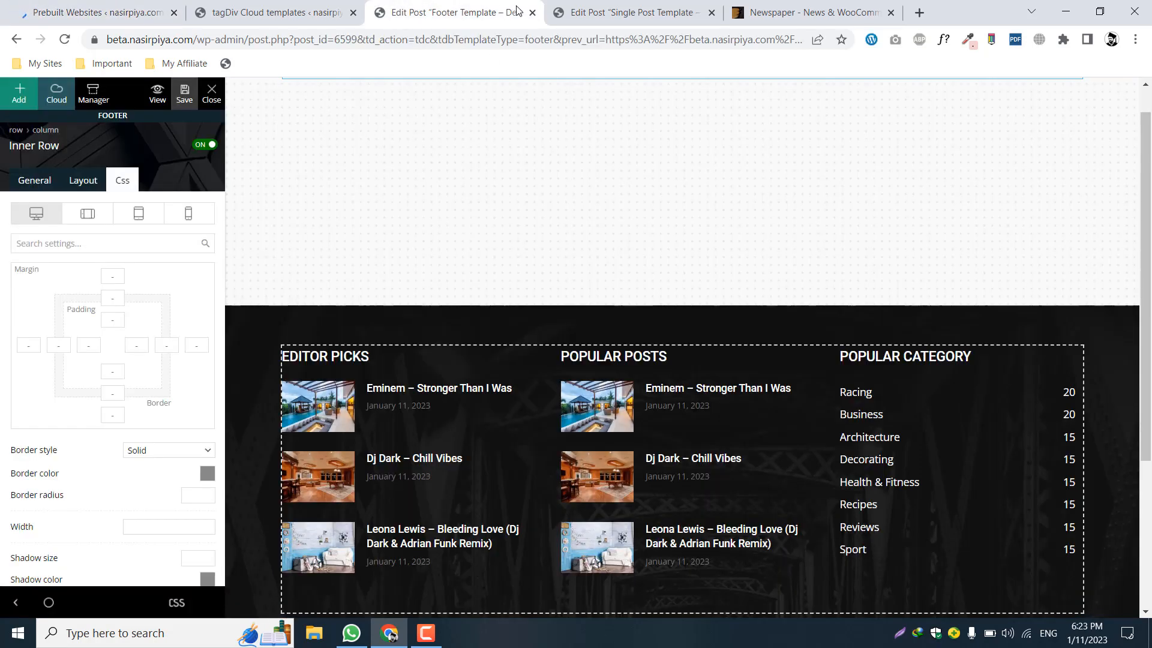
{"action": "left_click", "coordinate": [533, 12]}
{"action": "left_click", "coordinate": [360, 6]}
{"action": "left_click", "coordinate": [477, 9]}
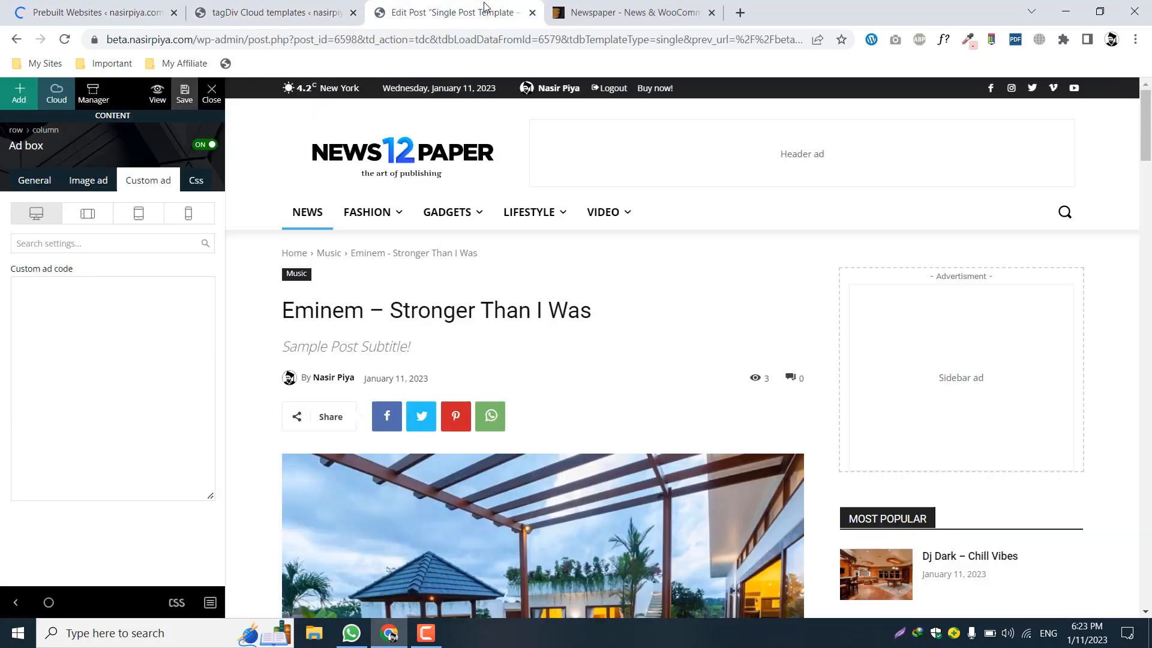
{"action": "left_click", "coordinate": [533, 12]}
{"action": "left_click", "coordinate": [345, 10]}
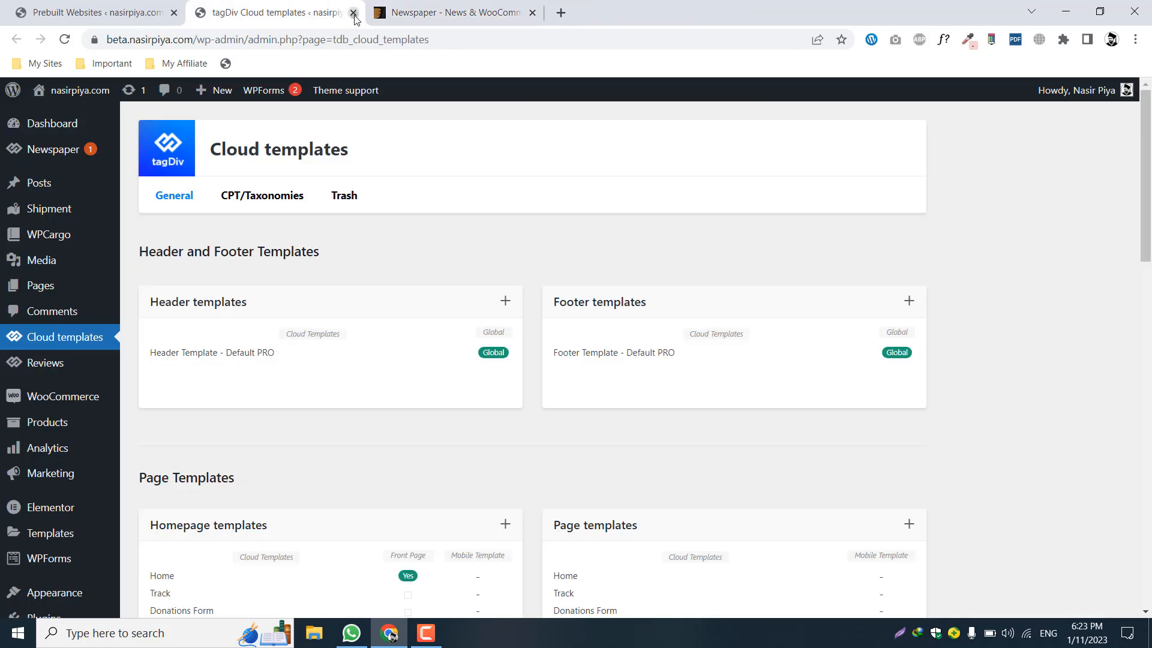
{"action": "left_click", "coordinate": [353, 12]}
{"action": "left_click", "coordinate": [353, 12]}
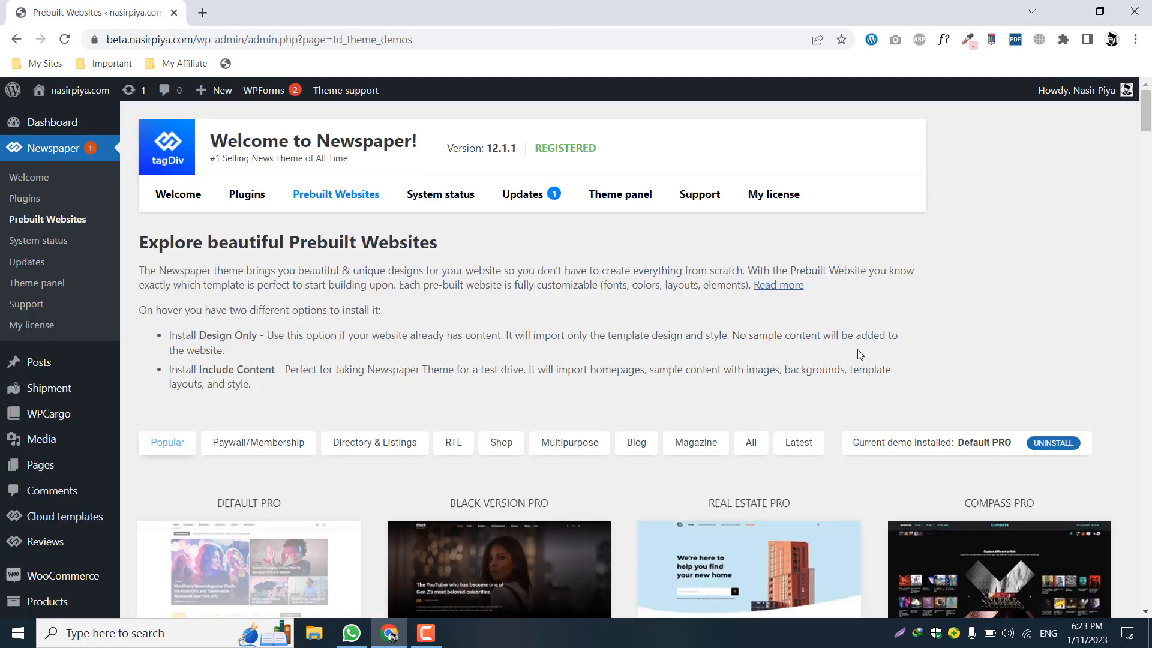
Step: Uninstall the currently installed Default PRO demo and confirm removing its content and settings
{"action": "scroll", "coordinate": [337, 328], "scroll_direction": "down", "scroll_amount": 1}
{"action": "scroll", "coordinate": [564, 293], "scroll_direction": "up", "scroll_amount": 1}
{"action": "scroll", "coordinate": [568, 291], "scroll_direction": "down", "scroll_amount": 1}
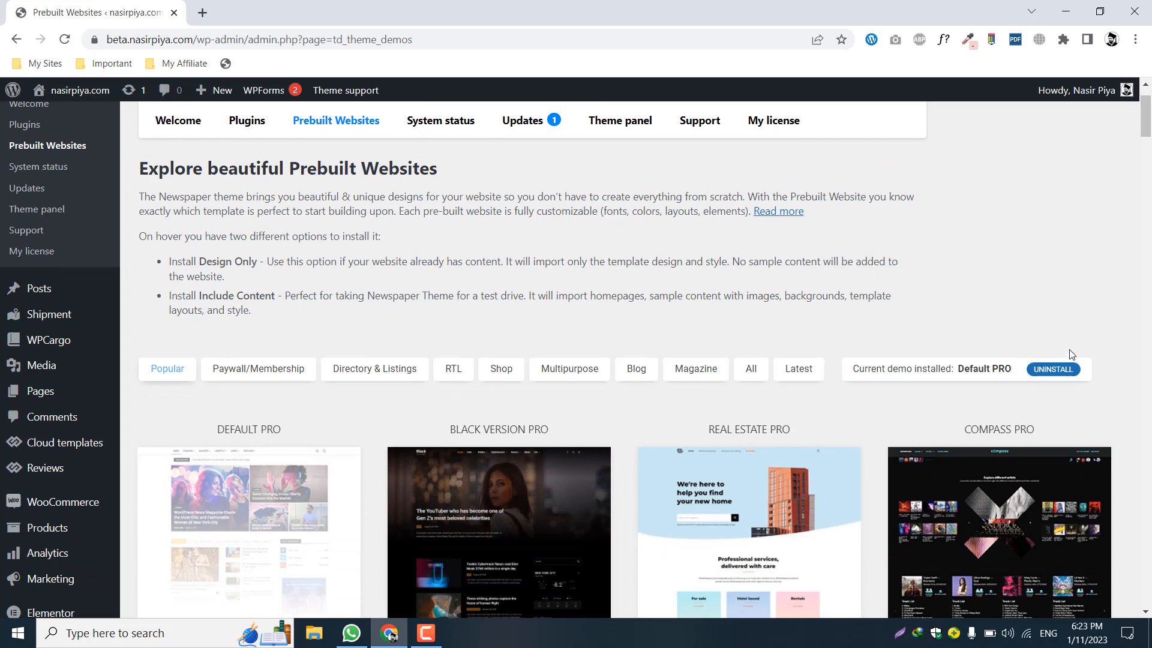
{"action": "left_click", "coordinate": [1063, 372]}
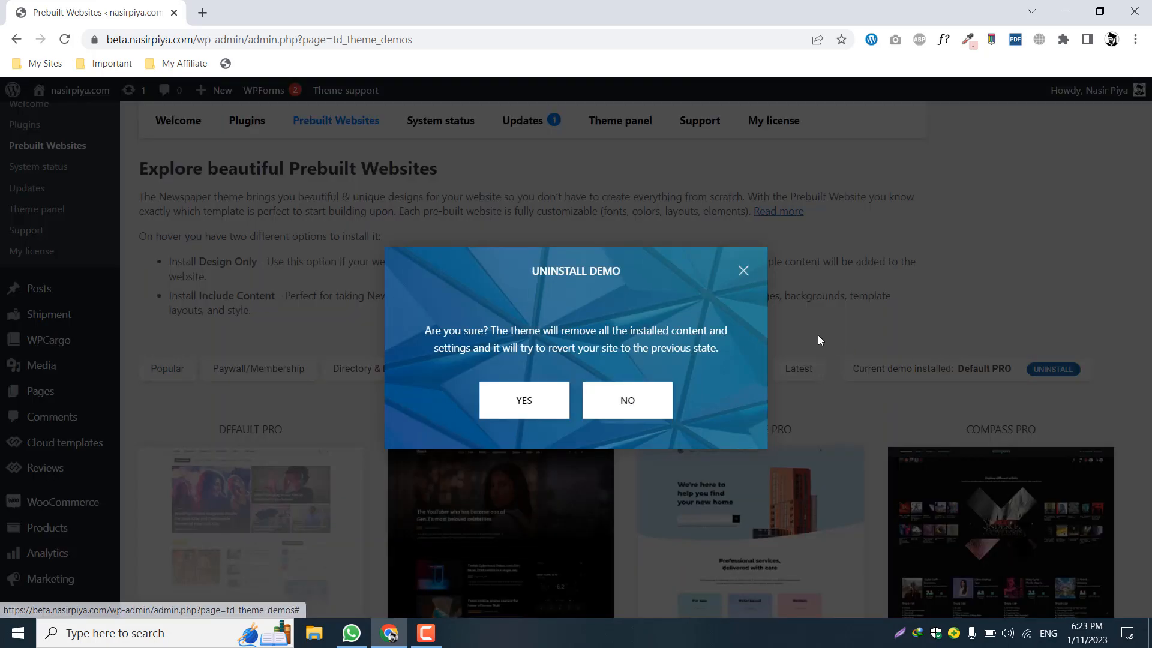
{"action": "left_click", "coordinate": [523, 417]}
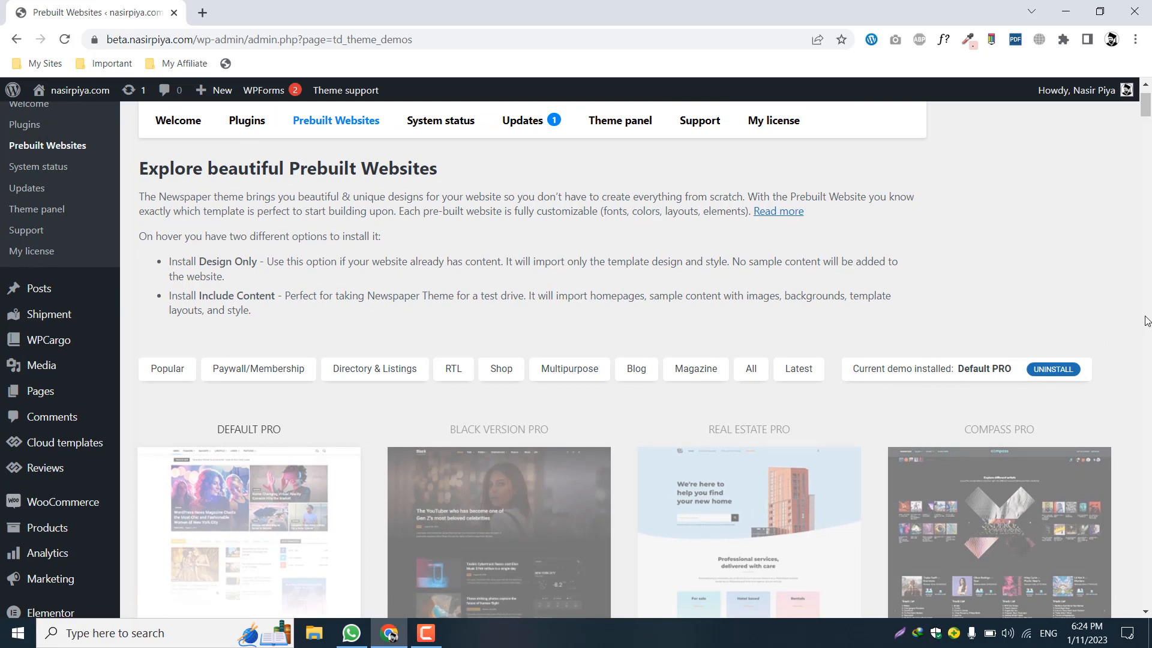
Step: Show all prebuilt websites, filter them to the Magazine category and browse the available demos
{"action": "scroll", "coordinate": [360, 390], "scroll_direction": "down", "scroll_amount": 2}
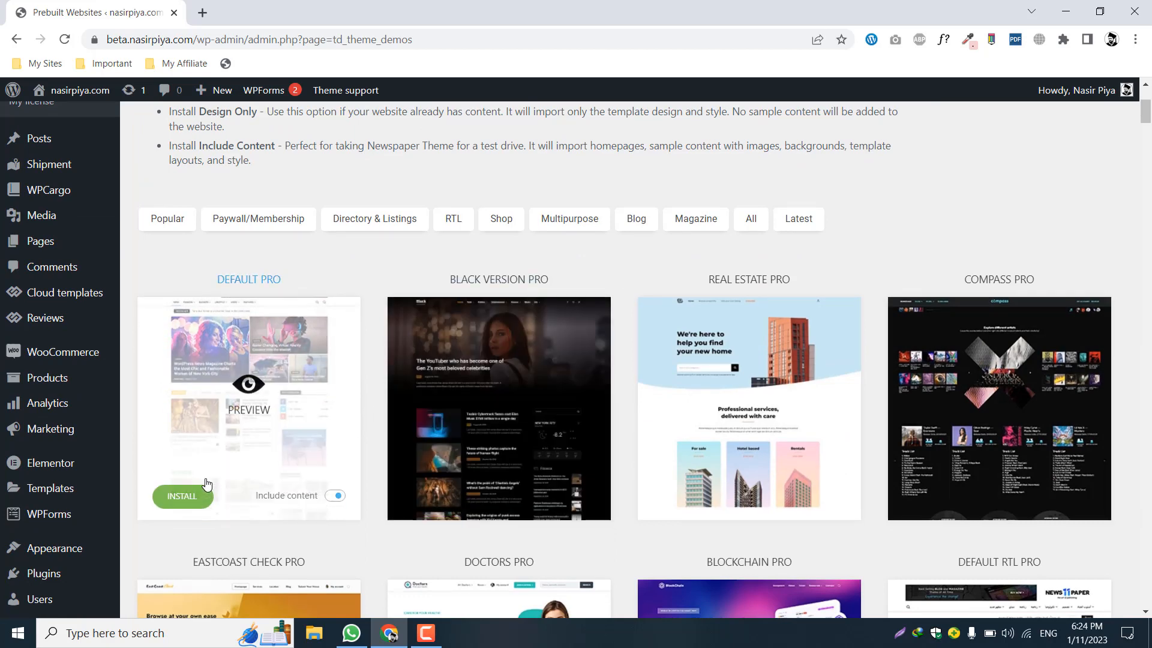
{"action": "left_click", "coordinate": [750, 220]}
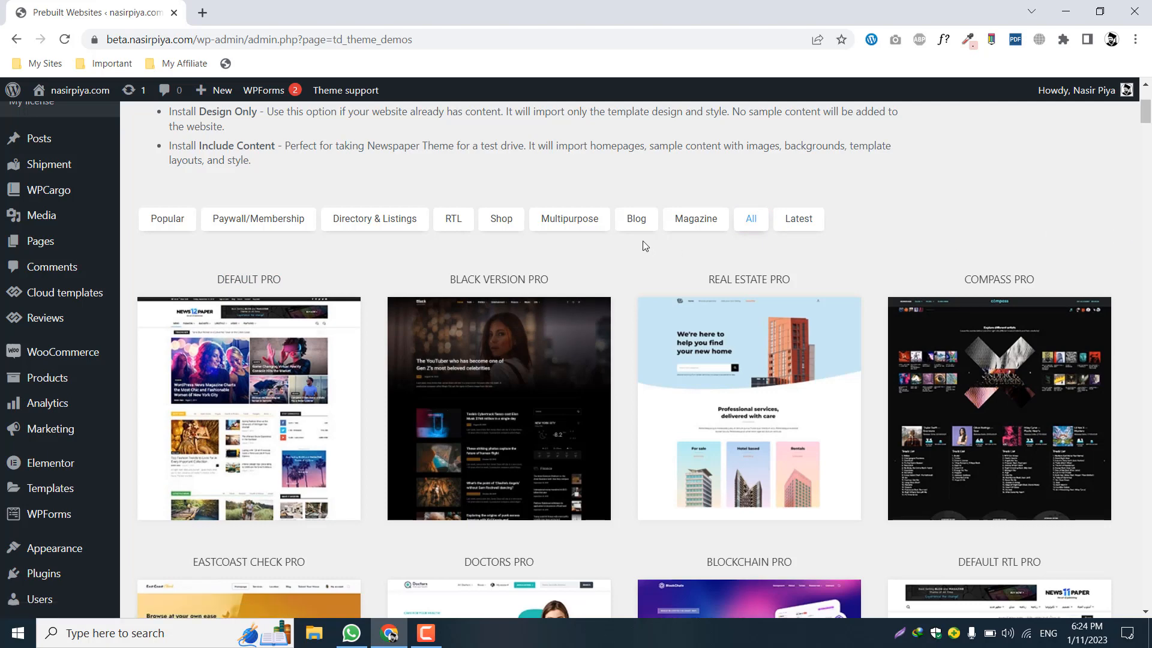
{"action": "left_click", "coordinate": [681, 224]}
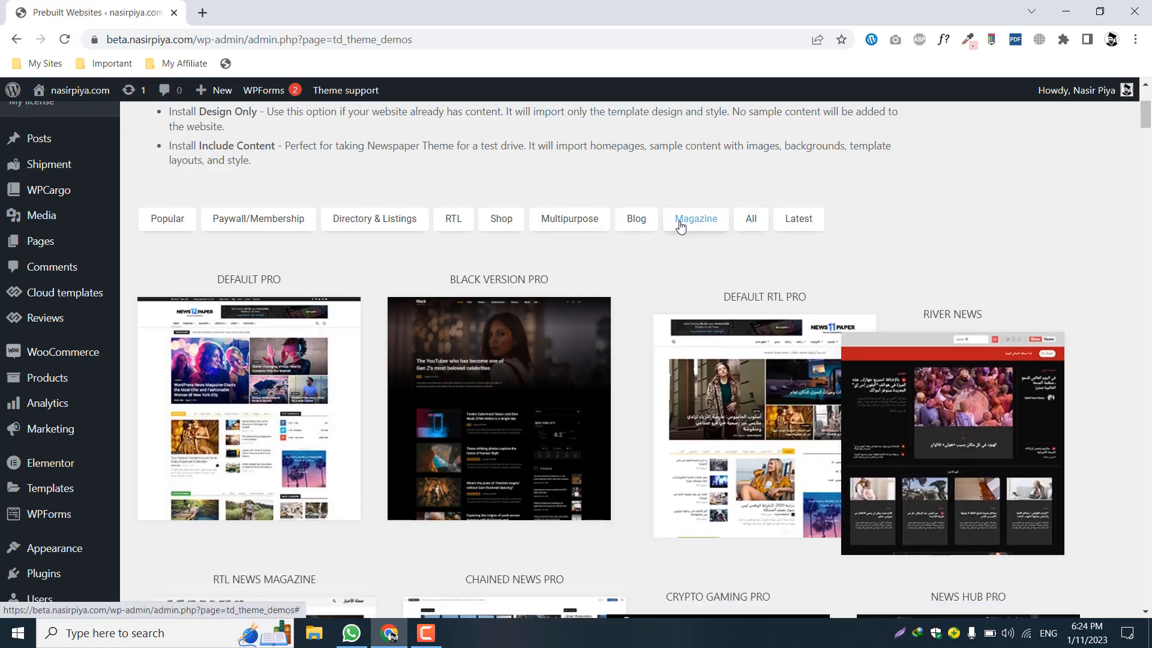
{"action": "scroll", "coordinate": [1150, 228], "scroll_direction": "down", "scroll_amount": 1}
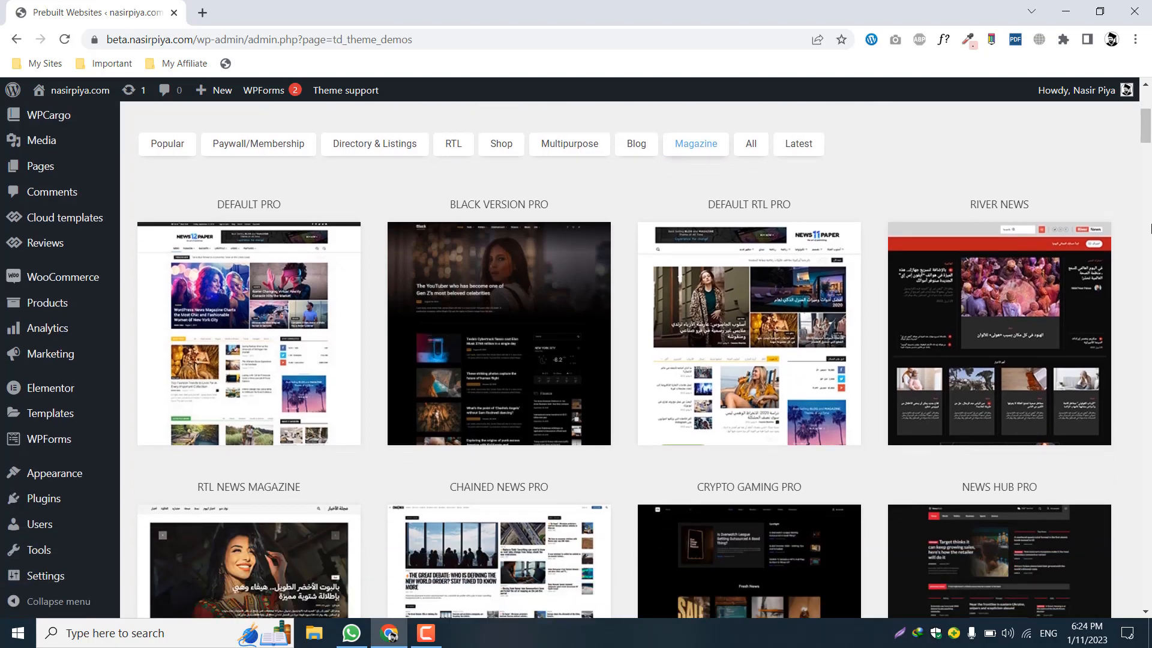
{"action": "scroll", "coordinate": [1151, 229], "scroll_direction": "down", "scroll_amount": 7}
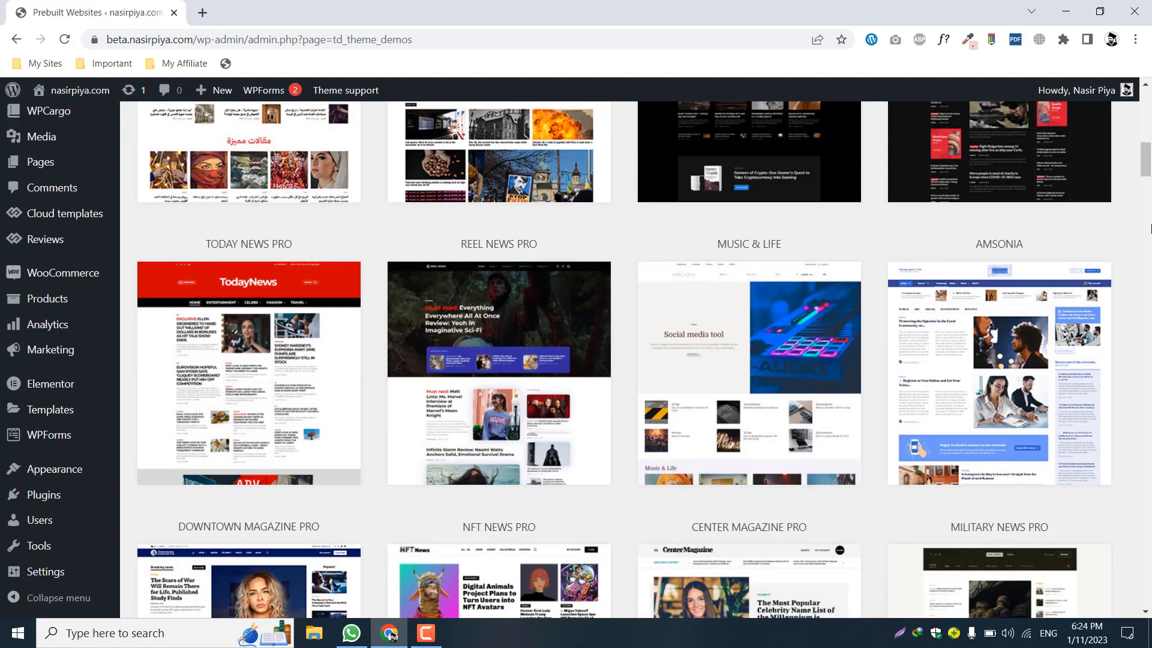
Step: Look through the magazine prebuilt websites offered for the Newspaper theme and return to the category filters
{"action": "scroll", "coordinate": [1150, 228], "scroll_direction": "down", "scroll_amount": 11}
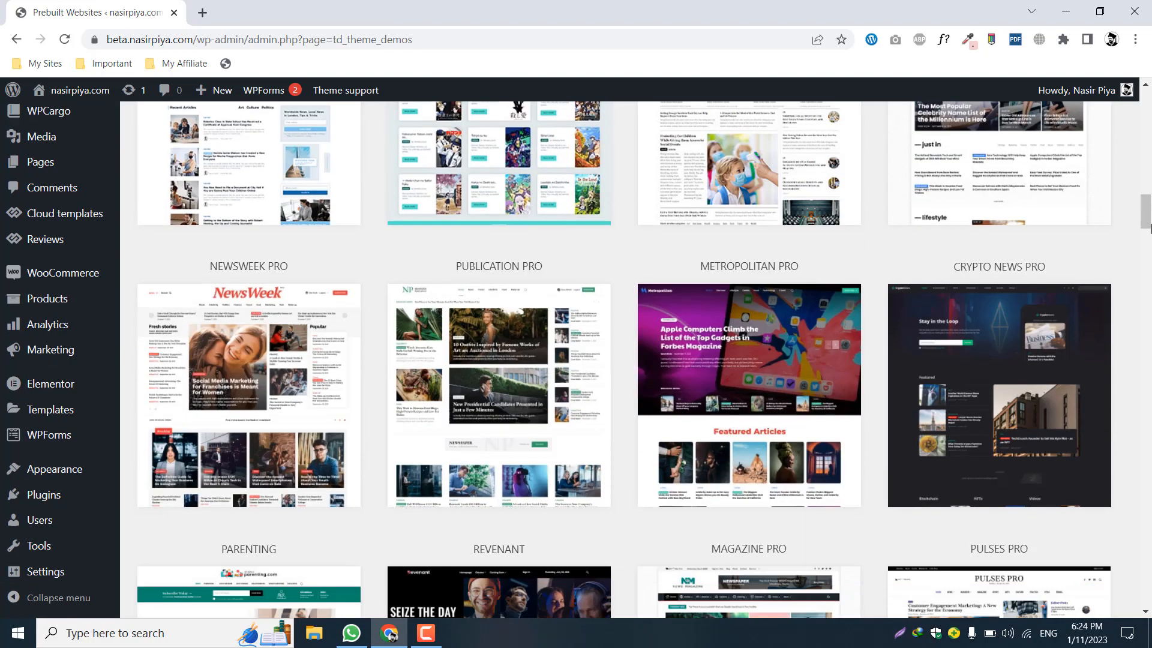
{"action": "scroll", "coordinate": [1150, 228], "scroll_direction": "down", "scroll_amount": 6}
{"action": "scroll", "coordinate": [1150, 228], "scroll_direction": "down", "scroll_amount": 10}
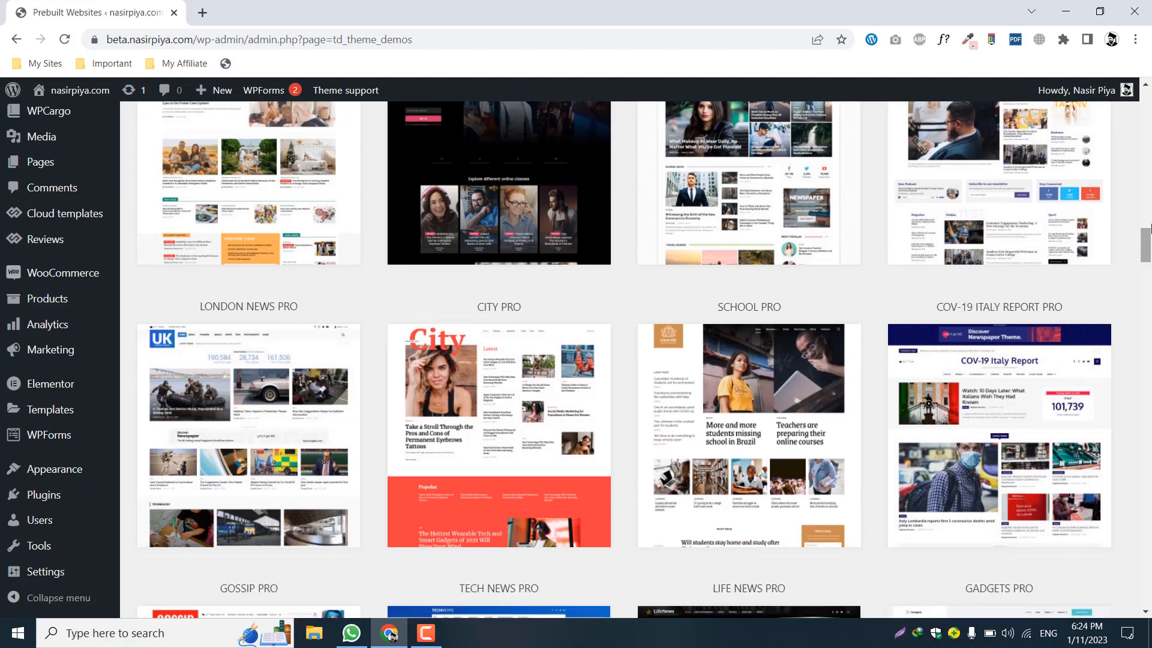
{"action": "scroll", "coordinate": [1150, 229], "scroll_direction": "down", "scroll_amount": 9}
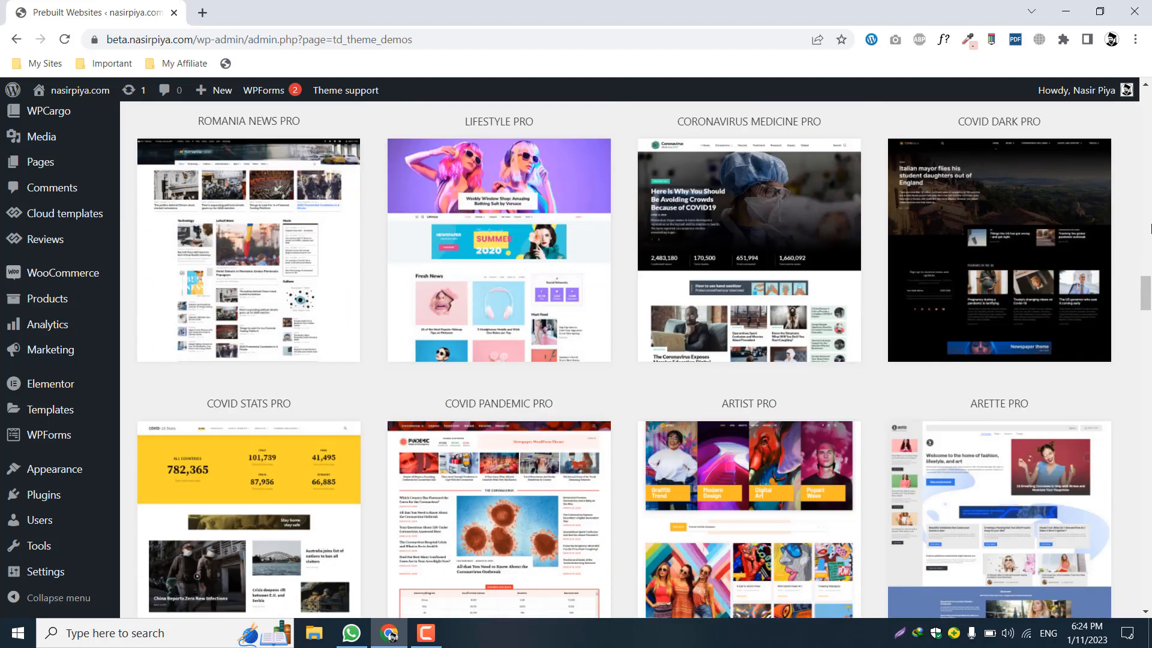
{"action": "scroll", "coordinate": [1150, 229], "scroll_direction": "down", "scroll_amount": 5}
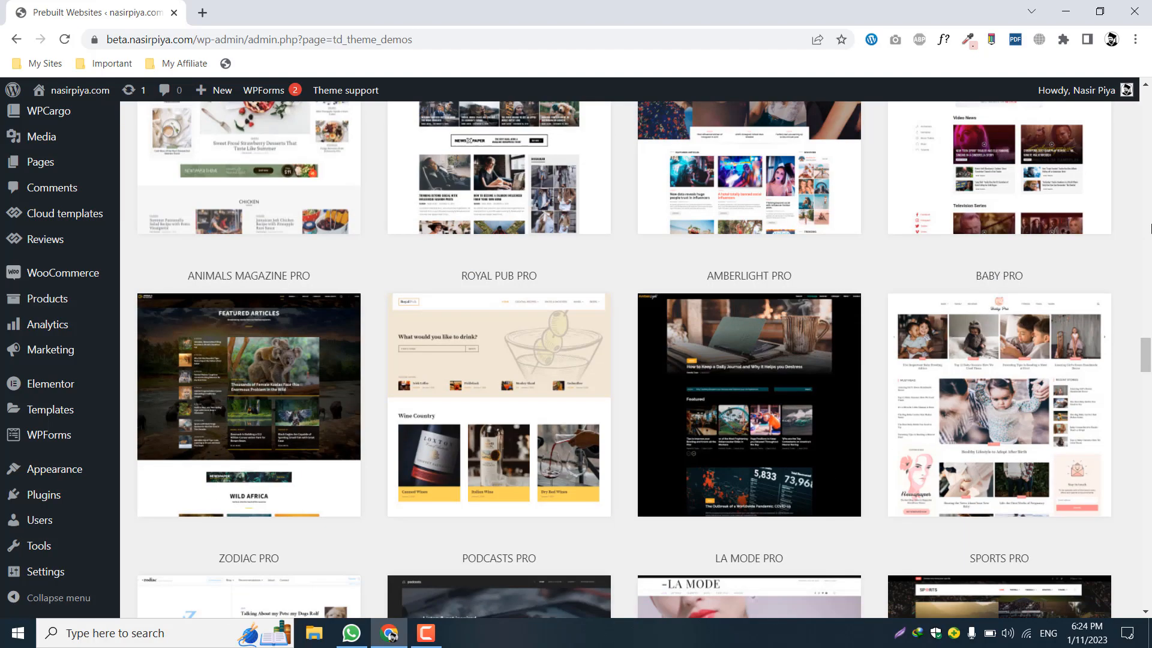
{"action": "scroll", "coordinate": [1150, 229], "scroll_direction": "up", "scroll_amount": 1}
{"action": "scroll", "coordinate": [1150, 229], "scroll_direction": "down", "scroll_amount": 5}
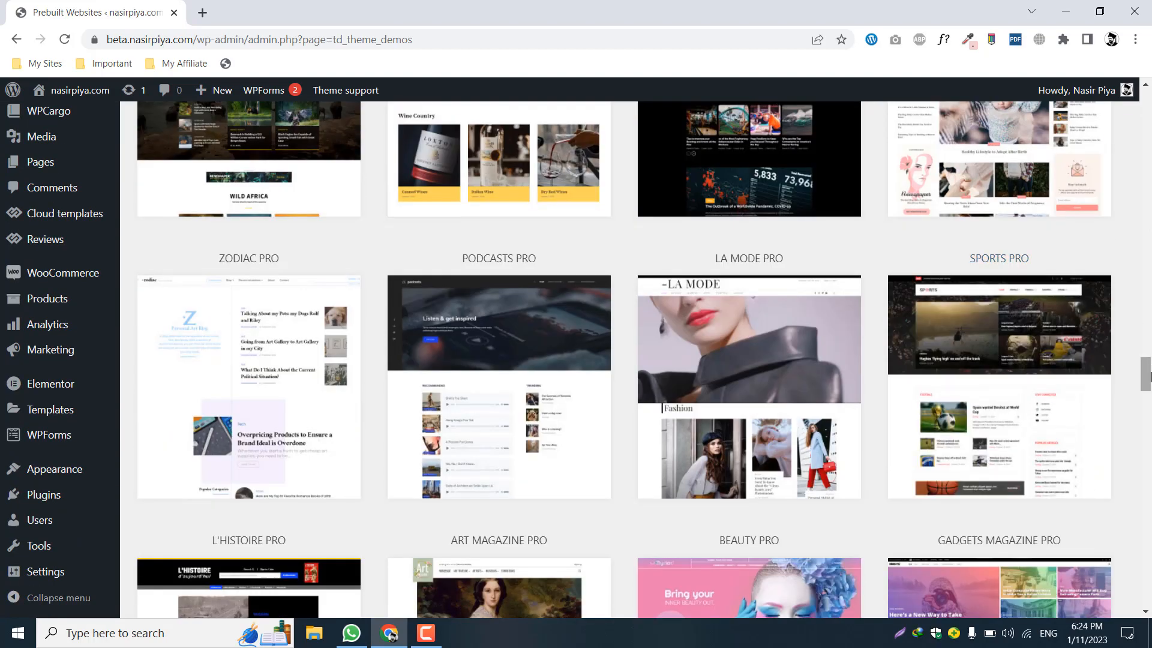
{"action": "left_click_drag", "start_coordinate": [1147, 373], "coordinate": [1151, 102]}
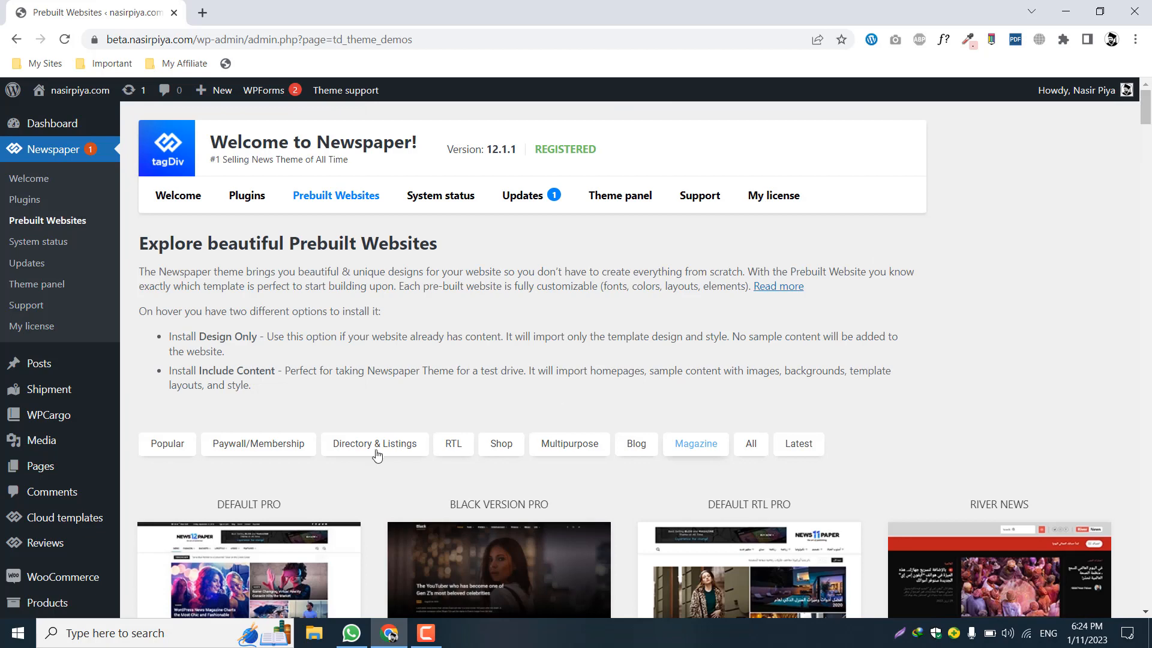
Step: Filter the prebuilt websites to the Blog category and look through its demos
{"action": "left_click", "coordinate": [636, 444]}
{"action": "scroll", "coordinate": [1151, 262], "scroll_direction": "down", "scroll_amount": 4}
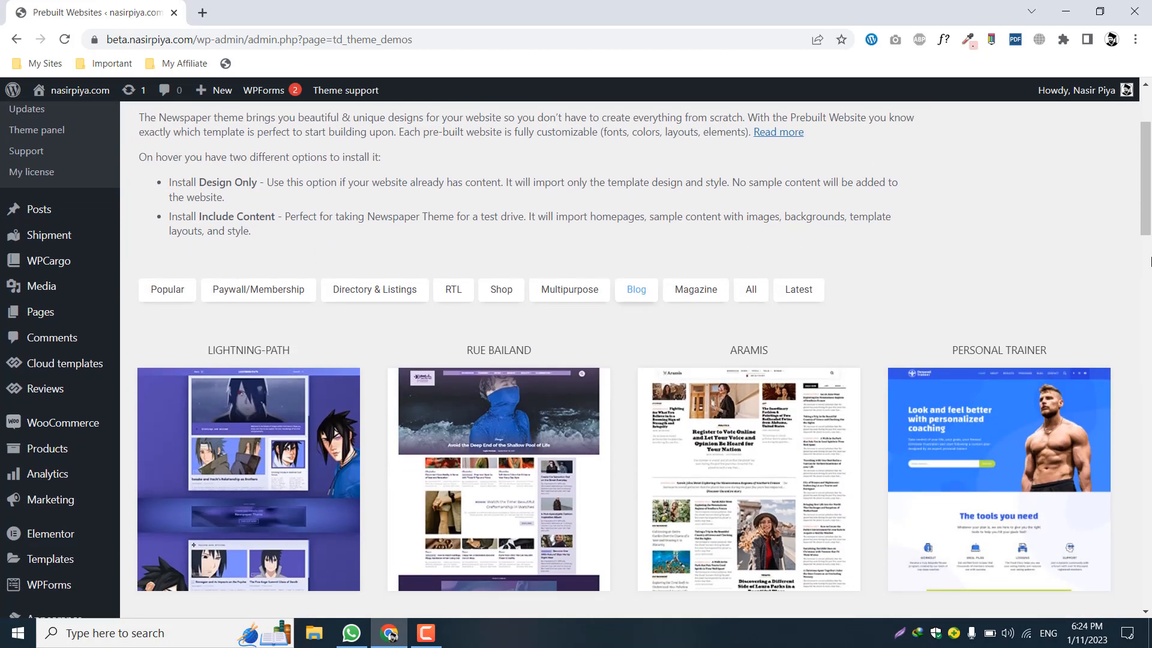
{"action": "scroll", "coordinate": [1150, 249], "scroll_direction": "down", "scroll_amount": 4}
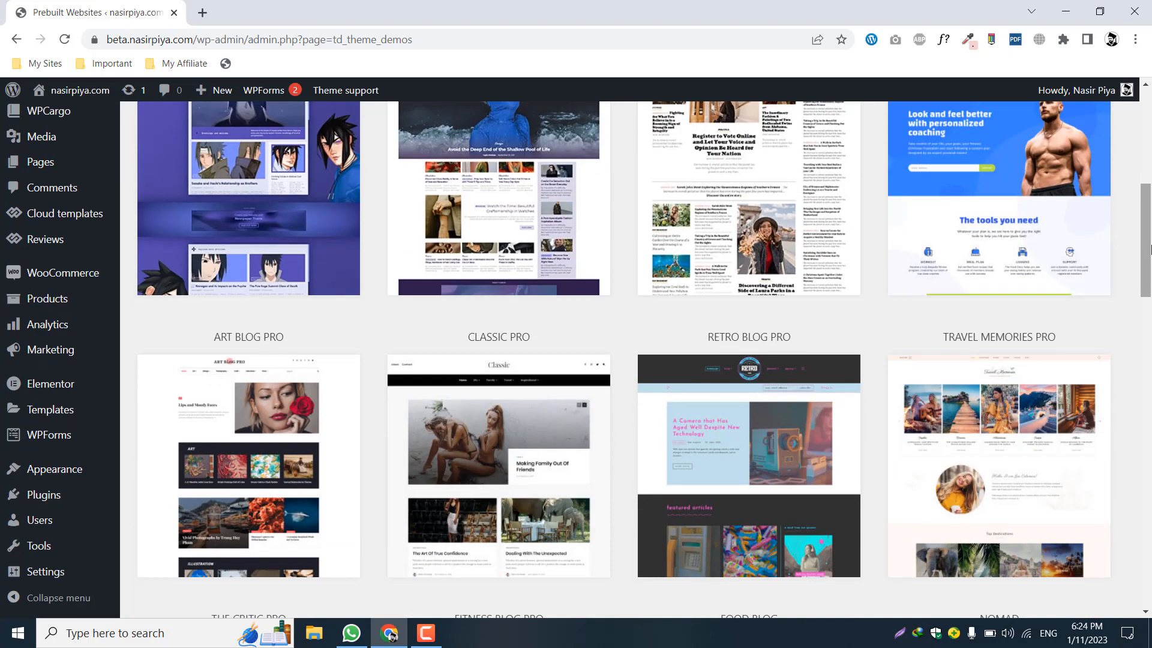
{"action": "scroll", "coordinate": [1150, 250], "scroll_direction": "down", "scroll_amount": 15}
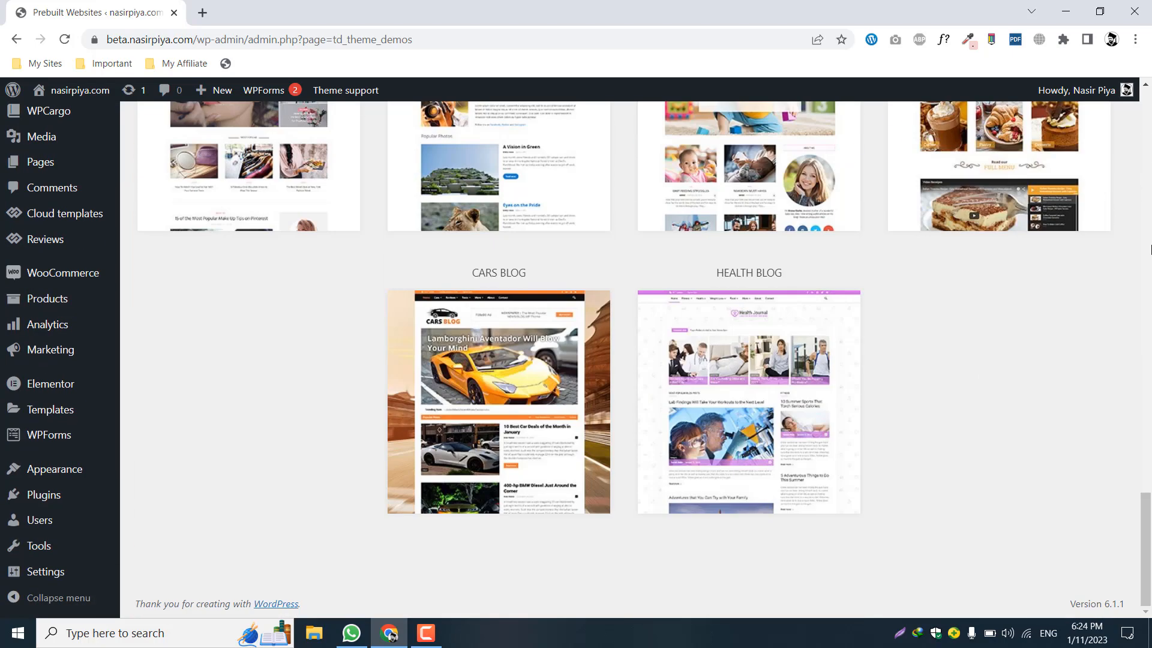
{"action": "scroll", "coordinate": [1150, 250], "scroll_direction": "up", "scroll_amount": 3}
{"action": "scroll", "coordinate": [1150, 250], "scroll_direction": "up", "scroll_amount": 1}
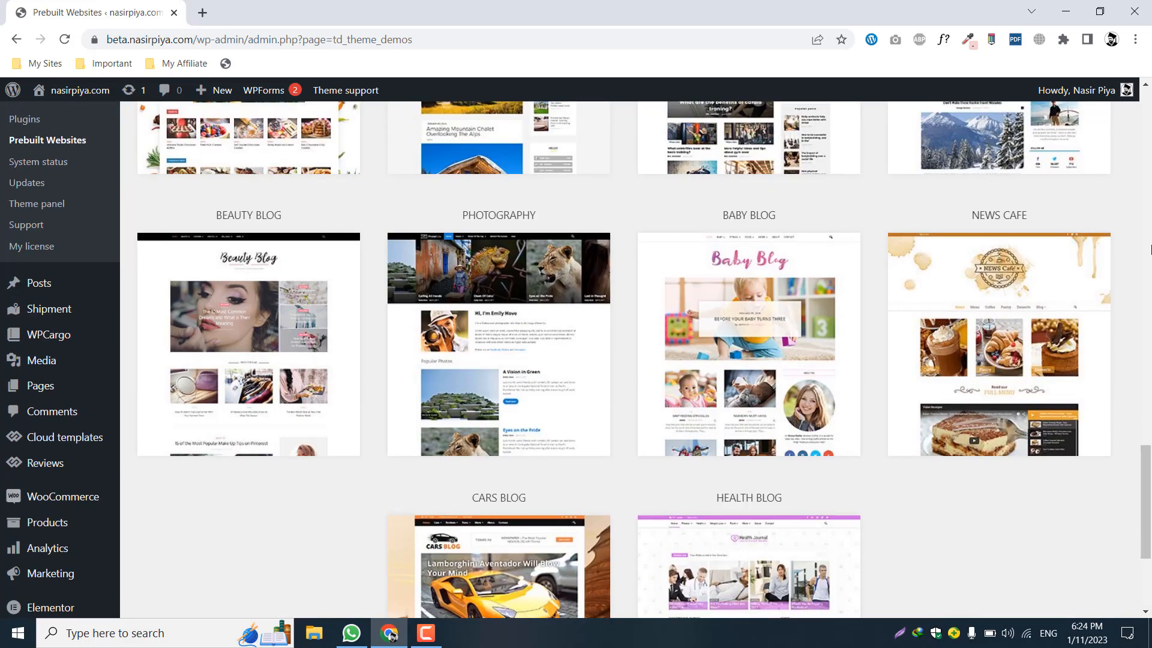
Step: Install the full Health Blog demo with its sample content included and accept the installation
{"action": "scroll", "coordinate": [1123, 260], "scroll_direction": "down", "scroll_amount": 4}
{"action": "mouse_move", "coordinate": [684, 468]}
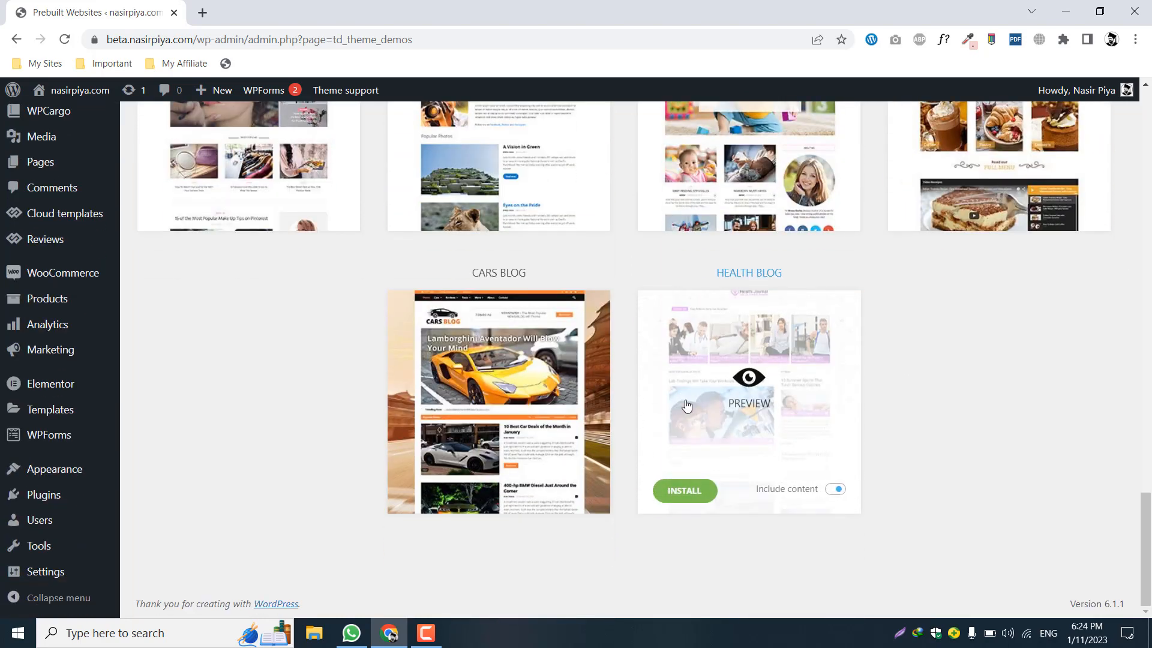
{"action": "mouse_move", "coordinate": [683, 490]}
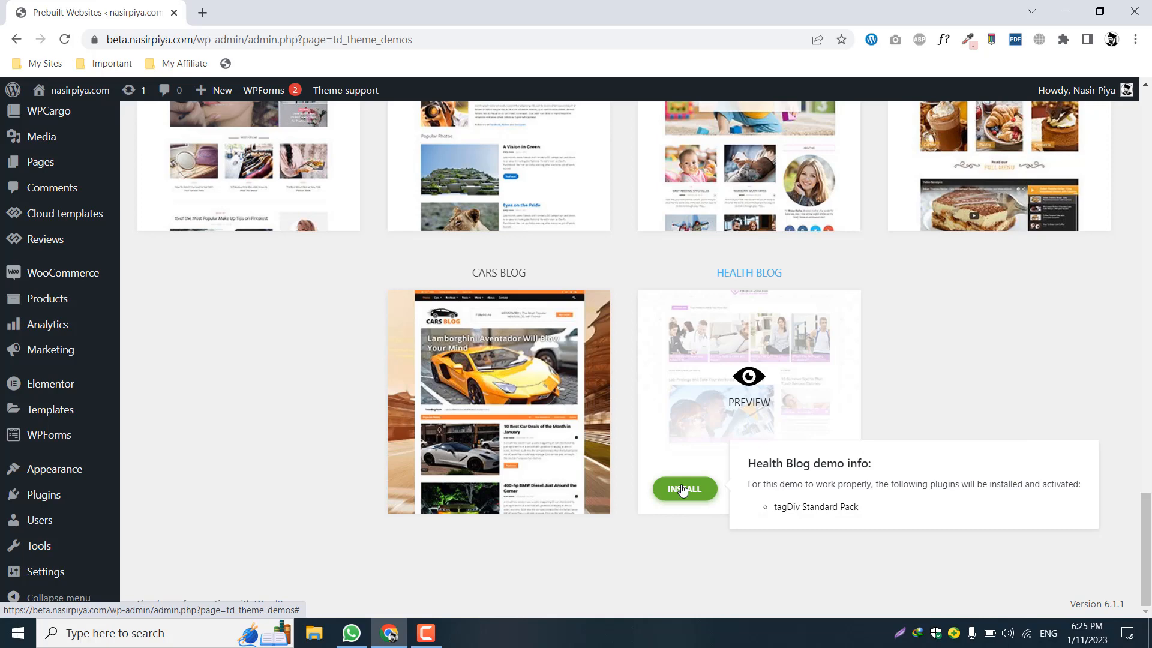
{"action": "left_click", "coordinate": [683, 491]}
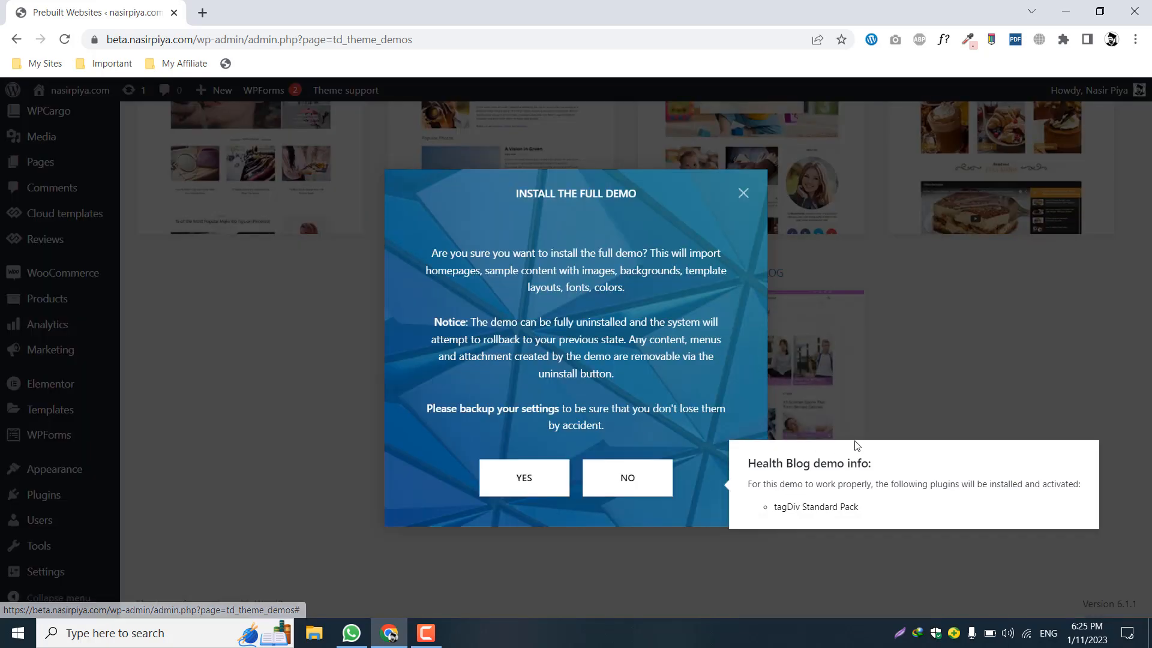
{"action": "left_click", "coordinate": [523, 482]}
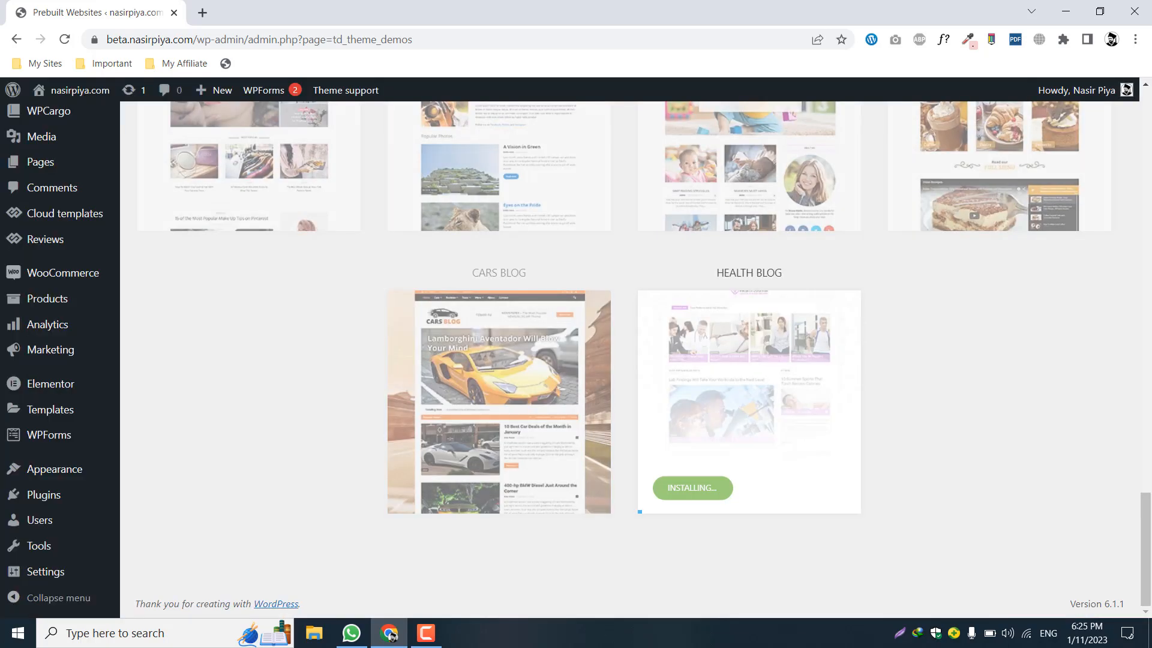
{"action": "scroll", "coordinate": [1149, 363], "scroll_direction": "up", "scroll_amount": 3}
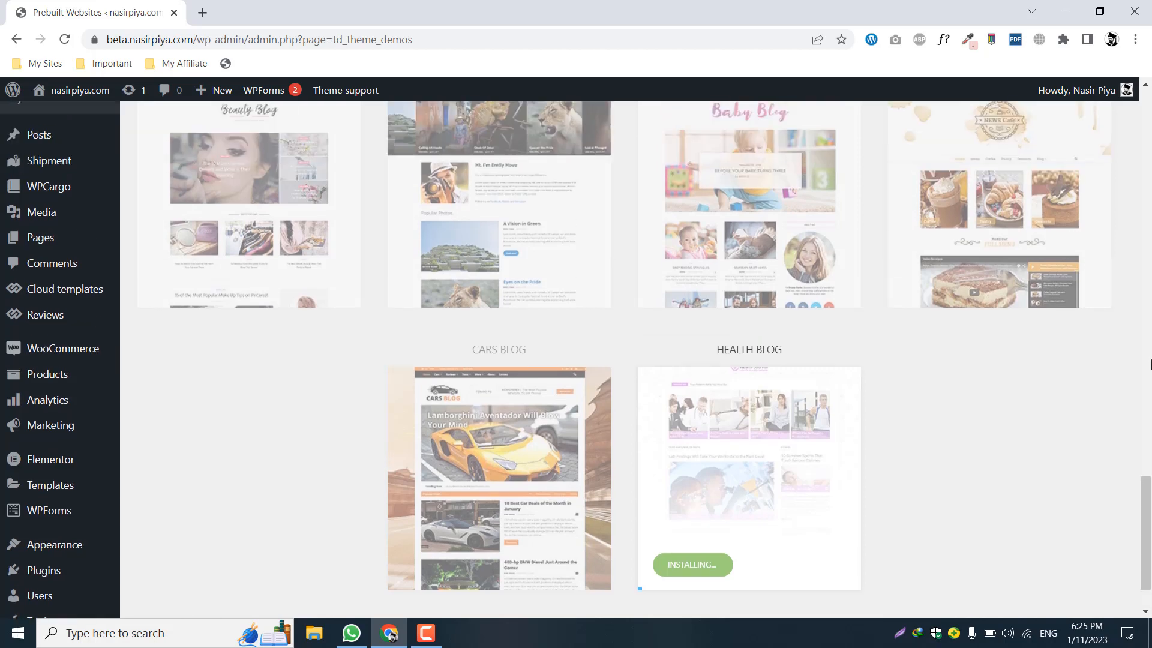
{"action": "scroll", "coordinate": [1150, 363], "scroll_direction": "down", "scroll_amount": 3}
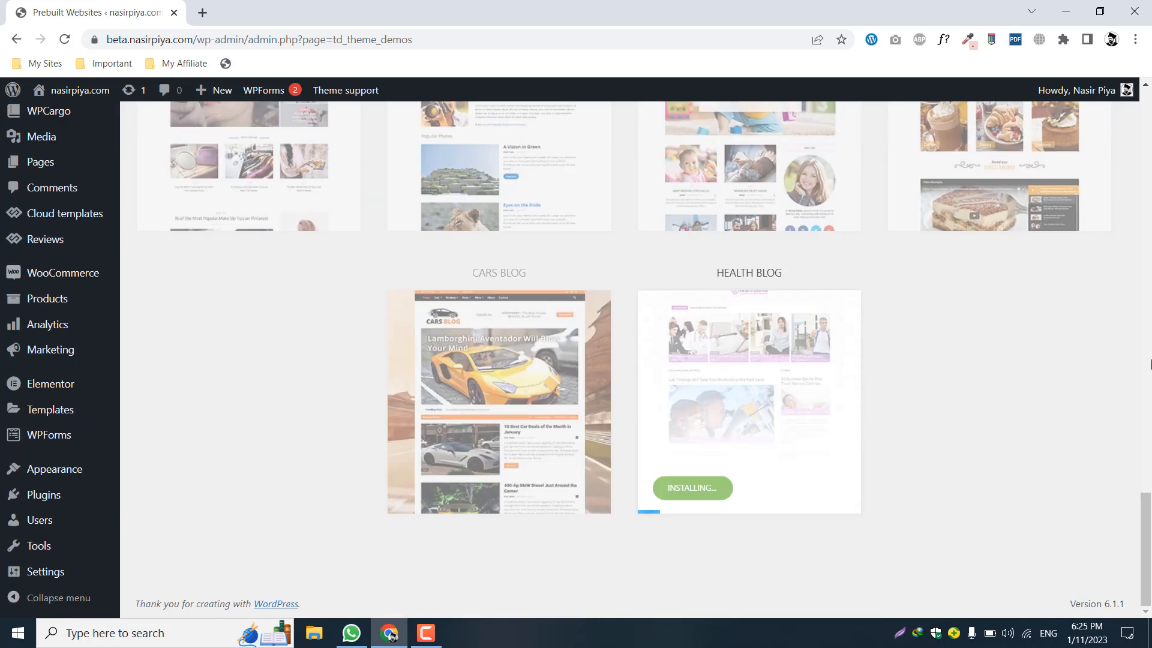
{"action": "scroll", "coordinate": [1150, 363], "scroll_direction": "up", "scroll_amount": 4}
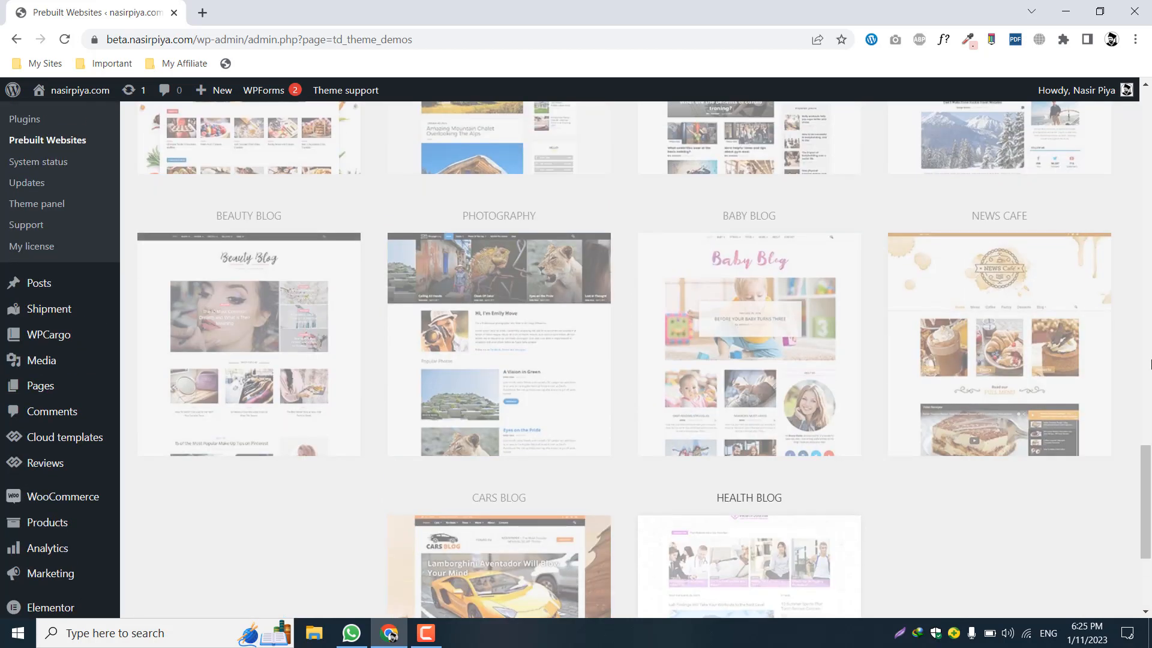
{"action": "scroll", "coordinate": [1150, 363], "scroll_direction": "up", "scroll_amount": 5}
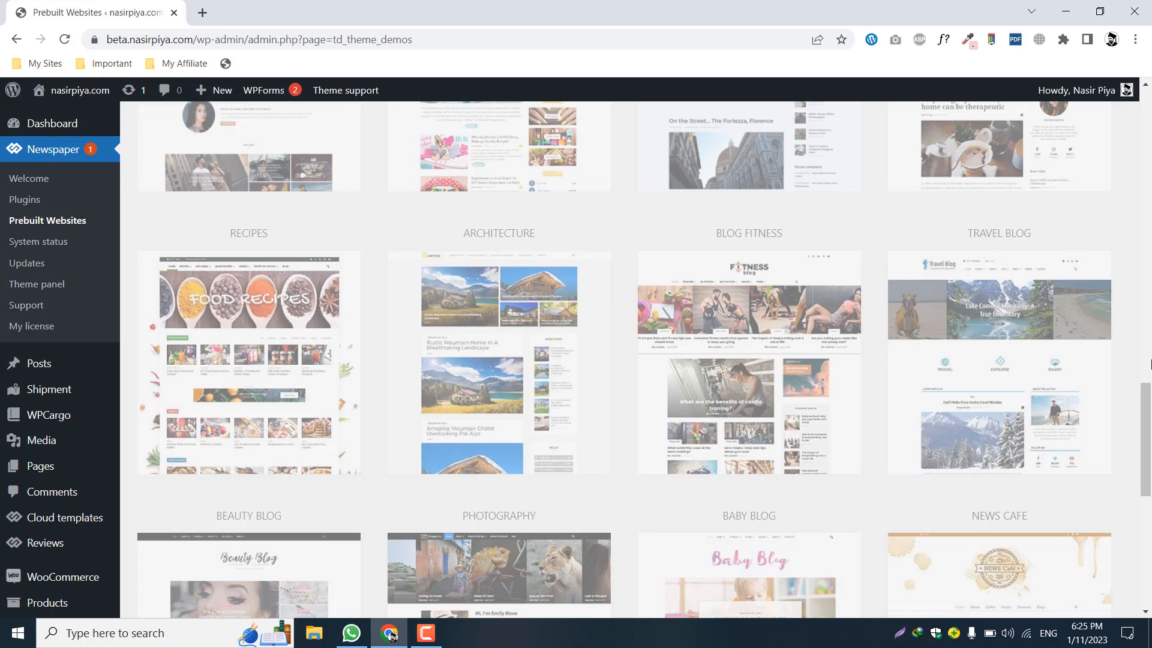
{"action": "scroll", "coordinate": [1150, 363], "scroll_direction": "down", "scroll_amount": 5}
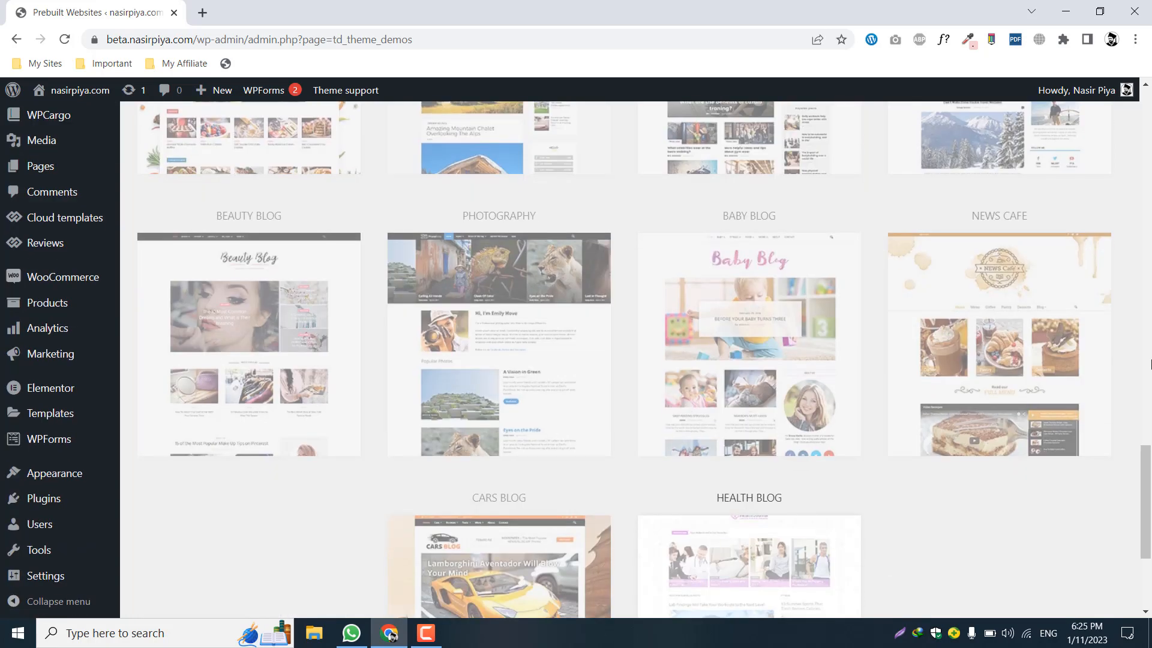
{"action": "scroll", "coordinate": [1150, 363], "scroll_direction": "down", "scroll_amount": 4}
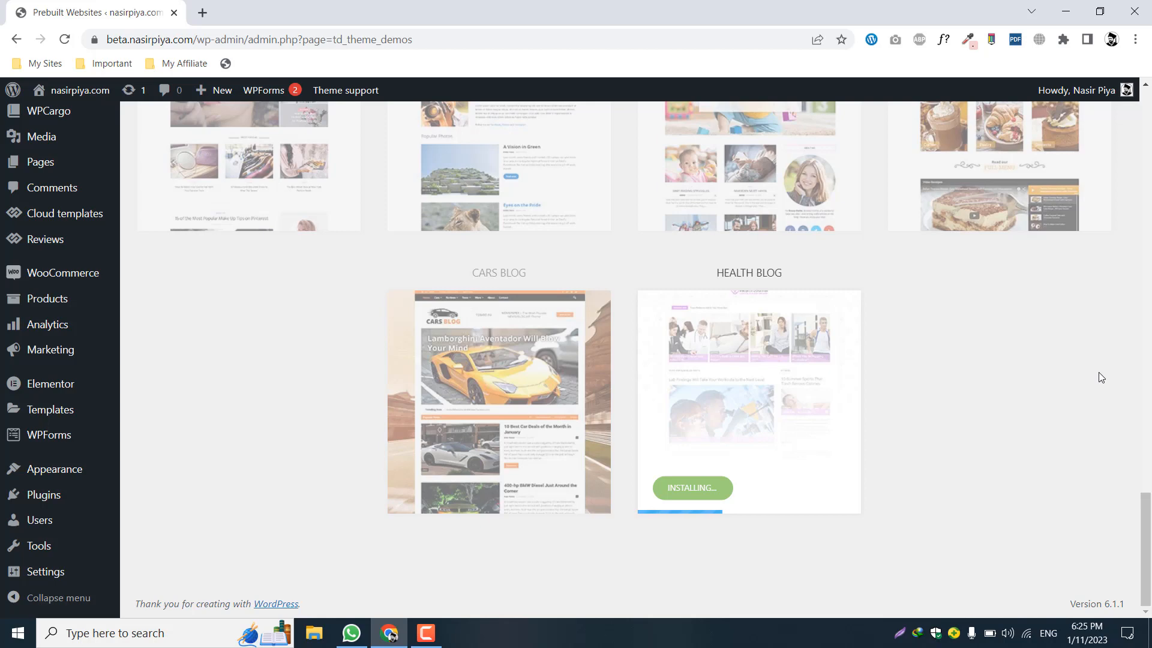
{"action": "left_click", "coordinate": [426, 633]}
{"action": "left_click", "coordinate": [1024, 466]}
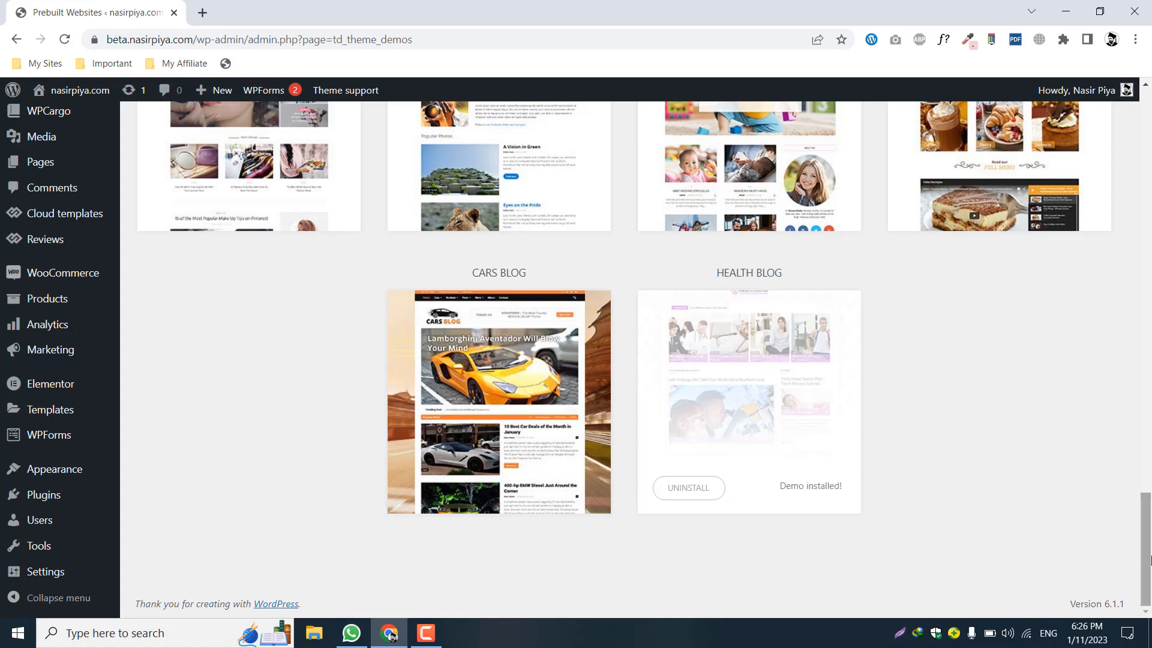
Step: Open the live site in a new browser tab and look over its homepage with the Health Blog design
{"action": "scroll", "coordinate": [1148, 455], "scroll_direction": "up", "scroll_amount": 3}
{"action": "scroll", "coordinate": [1148, 454], "scroll_direction": "up", "scroll_amount": 15}
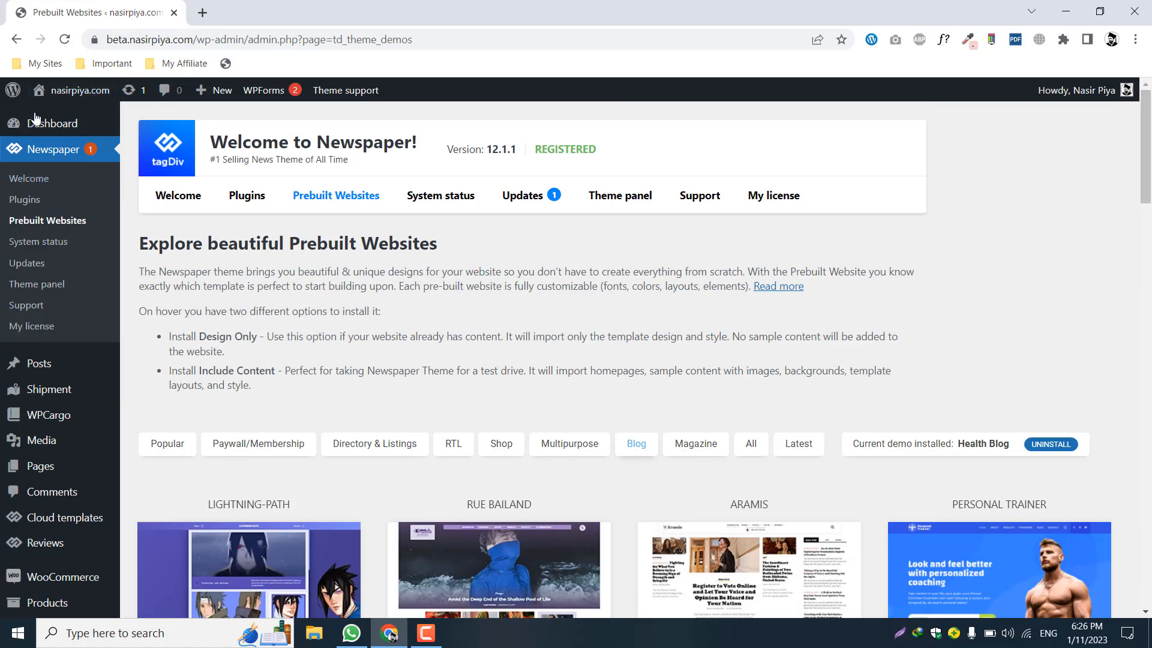
{"action": "middle_click", "coordinate": [54, 115]}
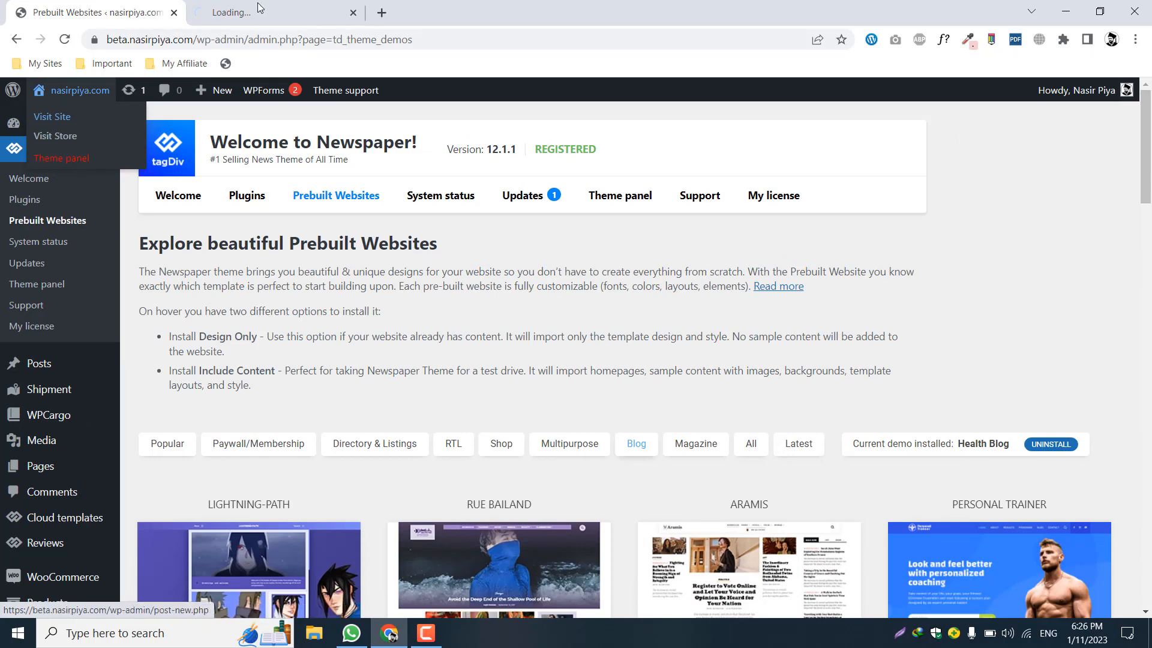
{"action": "left_click", "coordinate": [263, 7]}
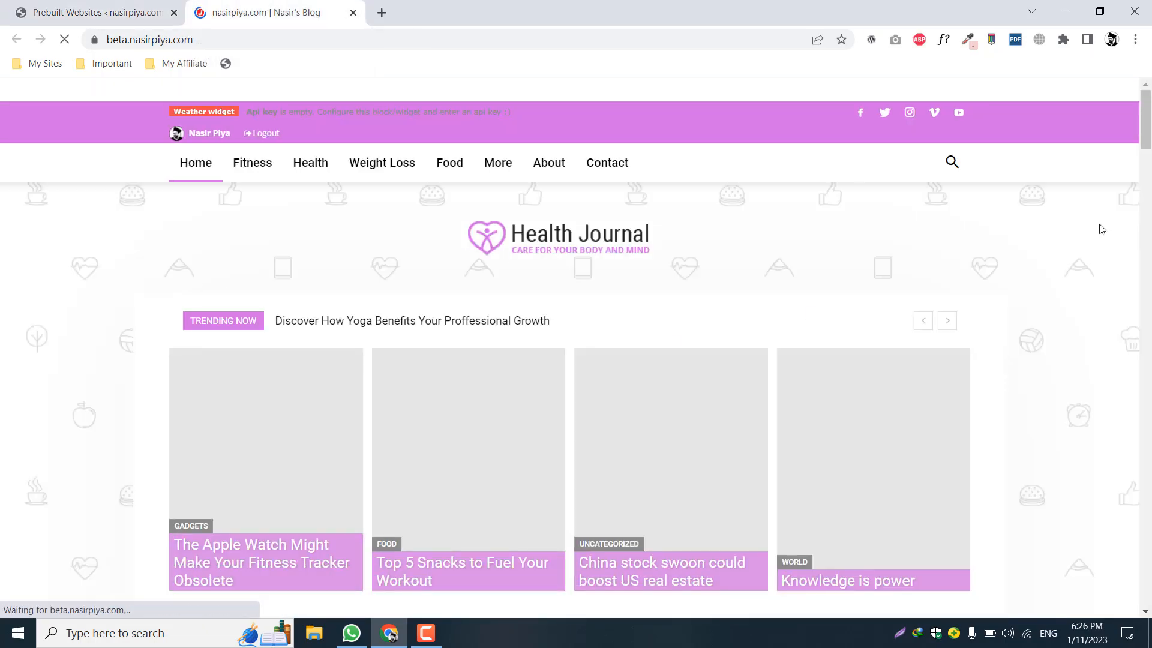
{"action": "scroll", "coordinate": [1101, 230], "scroll_direction": "down", "scroll_amount": 12}
{"action": "scroll", "coordinate": [1102, 230], "scroll_direction": "up", "scroll_amount": 12}
Step: Open the Newspaper theme panel from the admin and compare its header style options with the live homepage header
{"action": "left_click", "coordinate": [127, 6]}
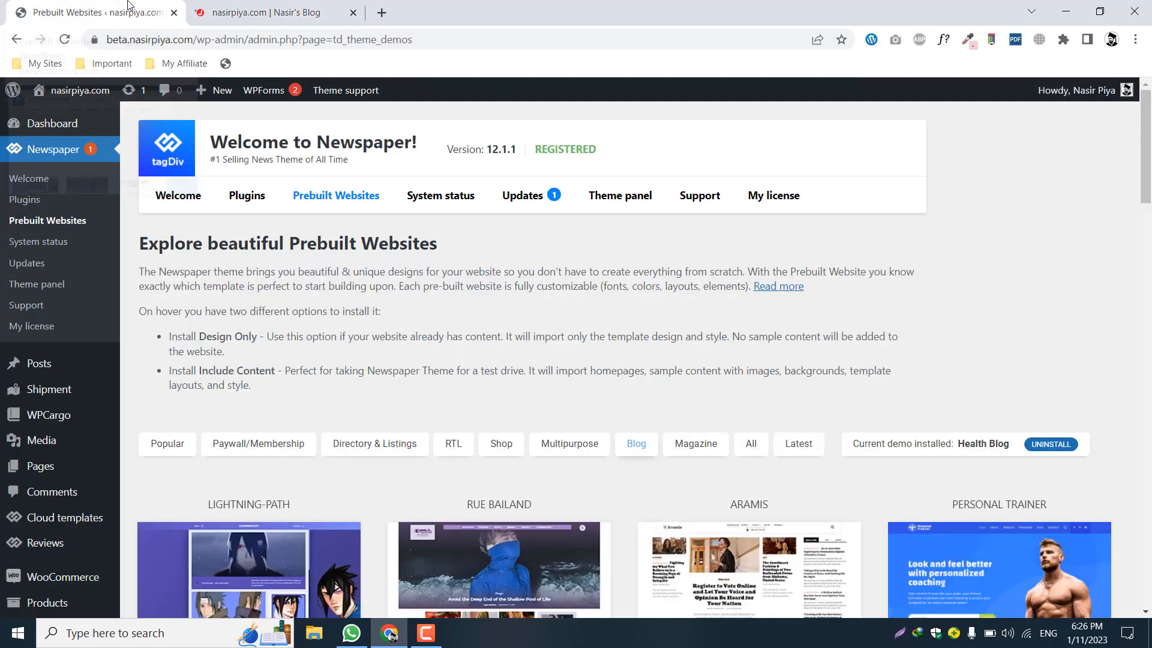
{"action": "left_click", "coordinate": [34, 288]}
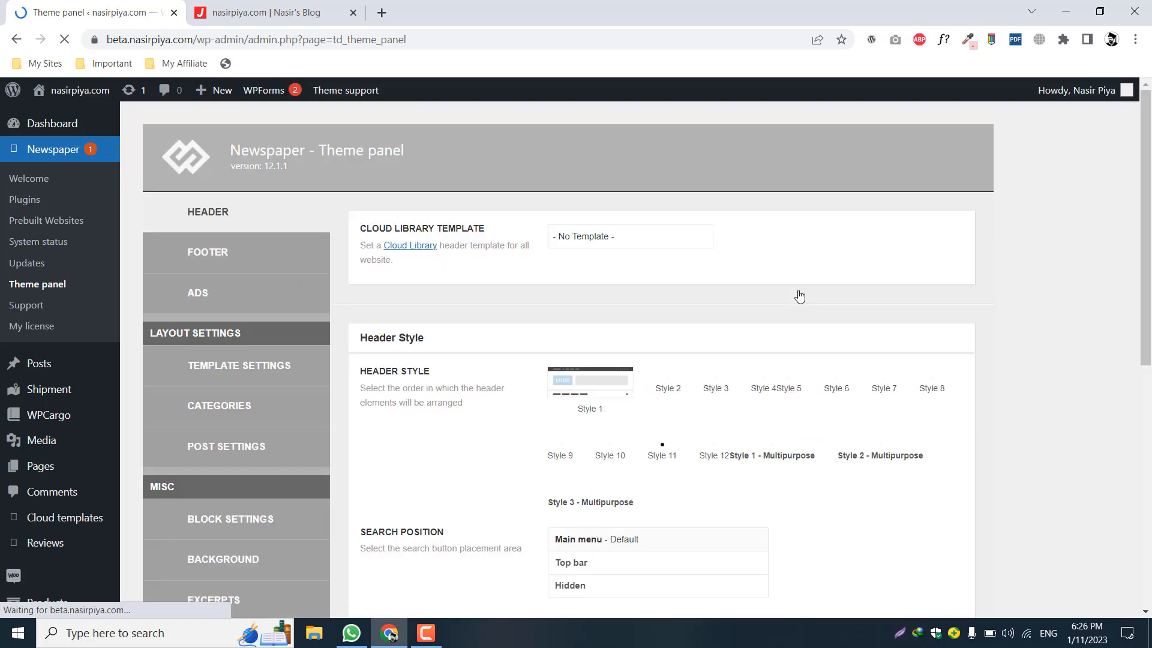
{"action": "scroll", "coordinate": [414, 296], "scroll_direction": "down", "scroll_amount": 5}
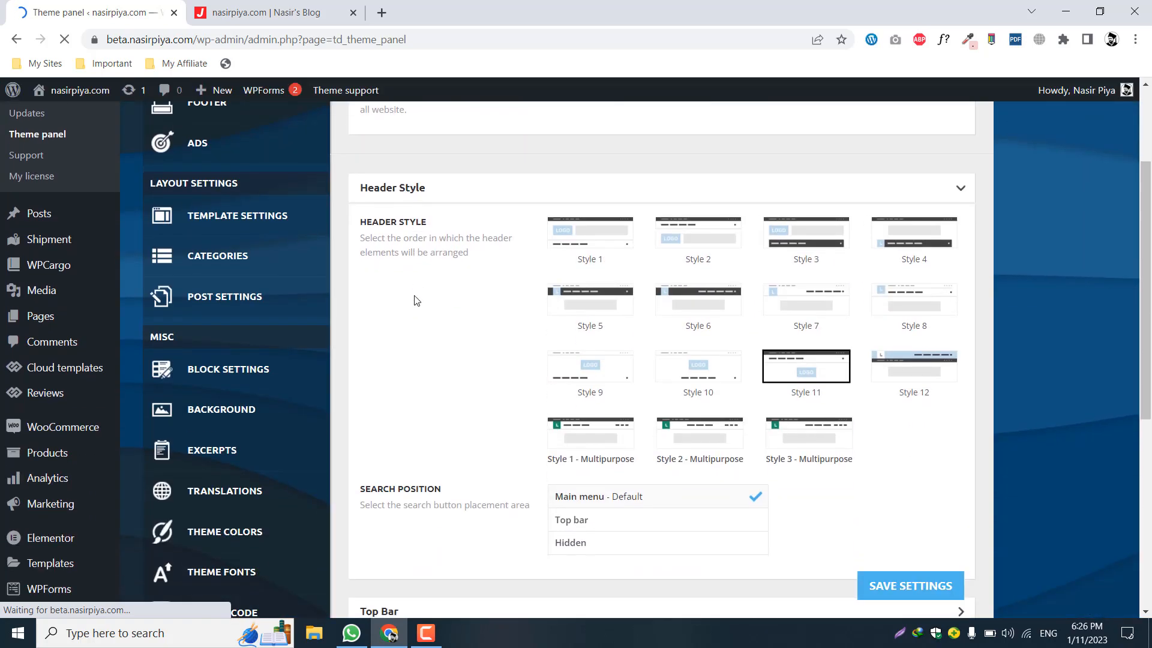
{"action": "scroll", "coordinate": [417, 301], "scroll_direction": "up", "scroll_amount": 5}
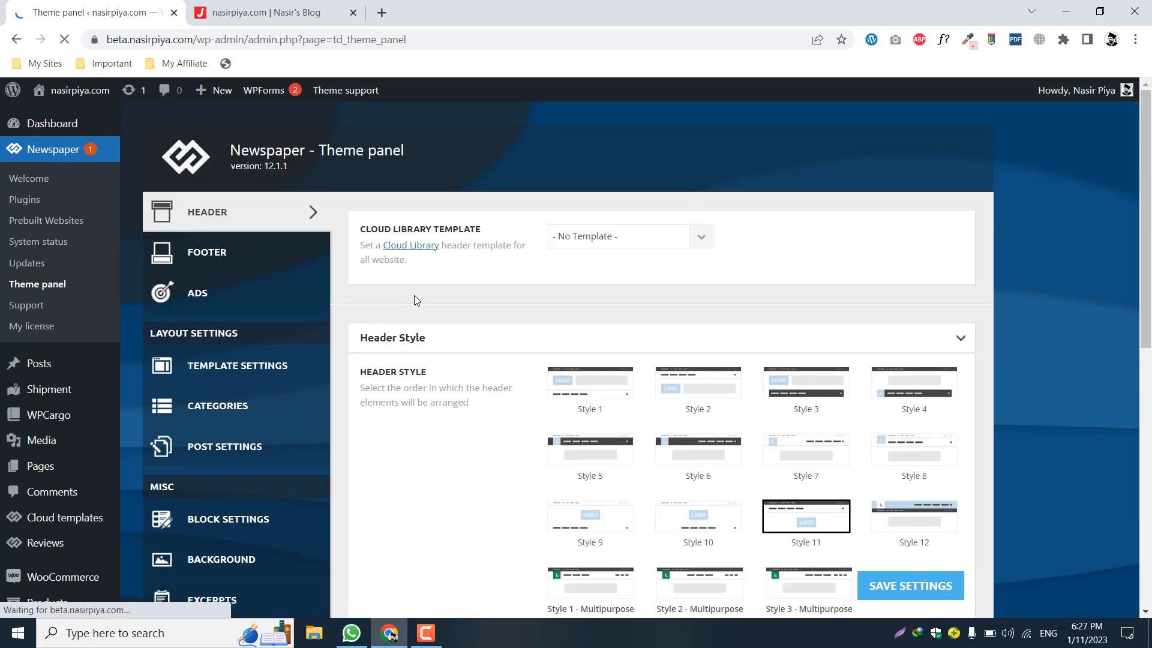
{"action": "scroll", "coordinate": [417, 301], "scroll_direction": "down", "scroll_amount": 3}
{"action": "scroll", "coordinate": [417, 300], "scroll_direction": "up", "scroll_amount": 3}
{"action": "scroll", "coordinate": [417, 300], "scroll_direction": "down", "scroll_amount": 3}
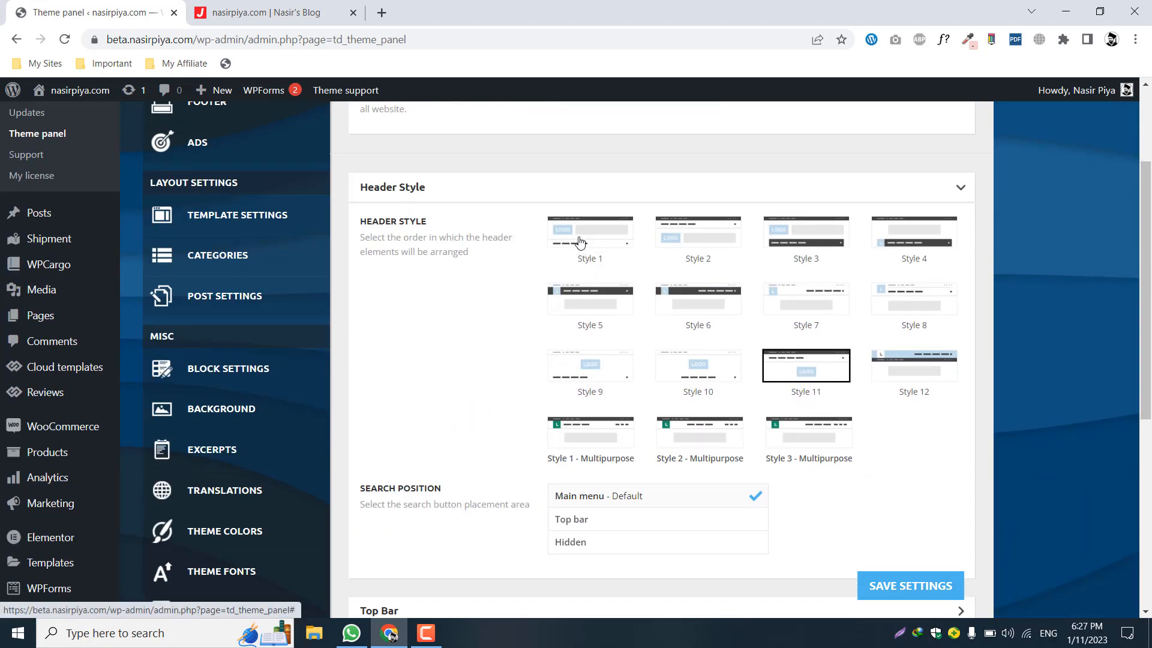
{"action": "left_click", "coordinate": [264, 13]}
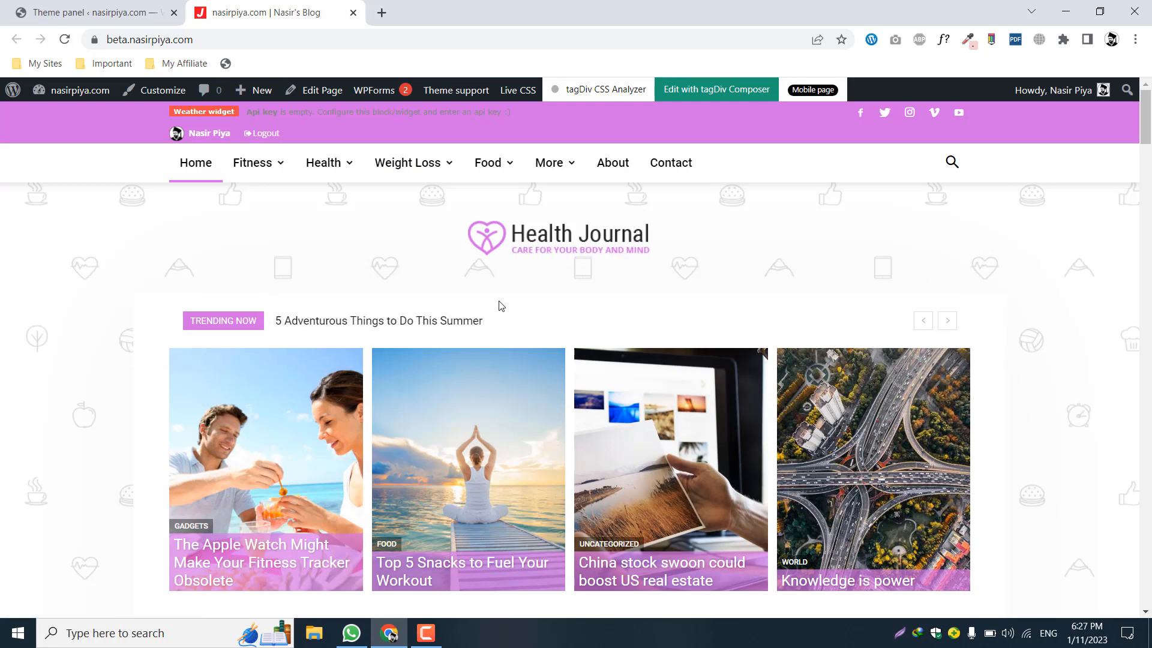
{"action": "left_click", "coordinate": [90, 12]}
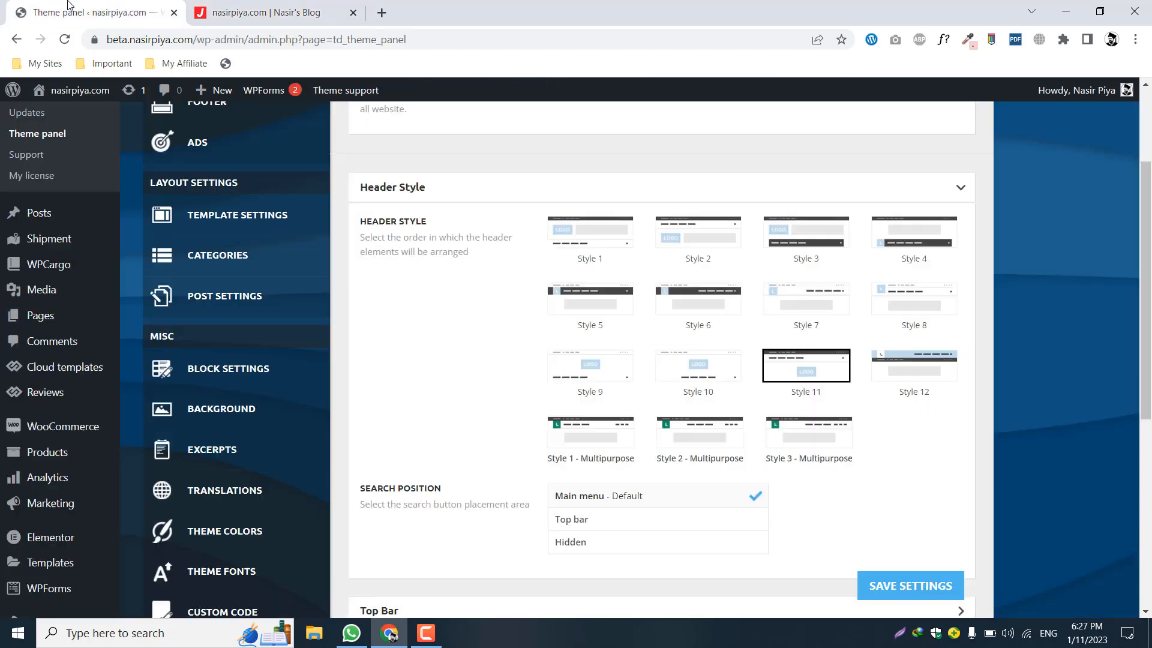
Step: Try header Style 1, reselect Style 11, and look at the search position options and further header sections
{"action": "scroll", "coordinate": [708, 324], "scroll_direction": "down", "scroll_amount": 1}
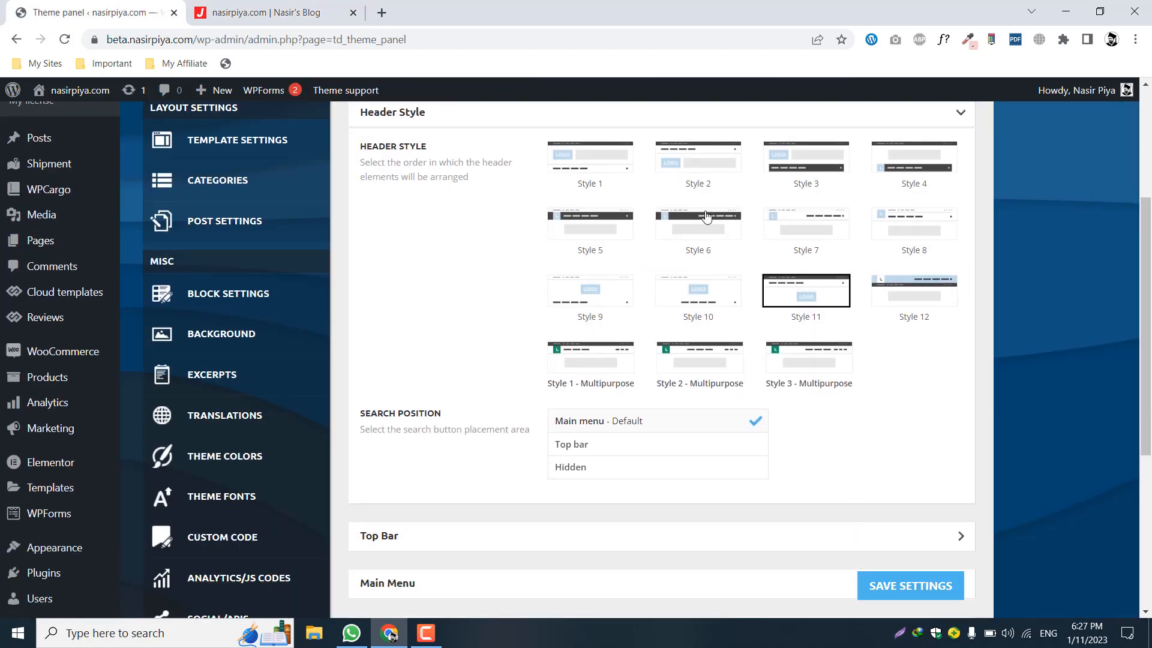
{"action": "left_click", "coordinate": [568, 174]}
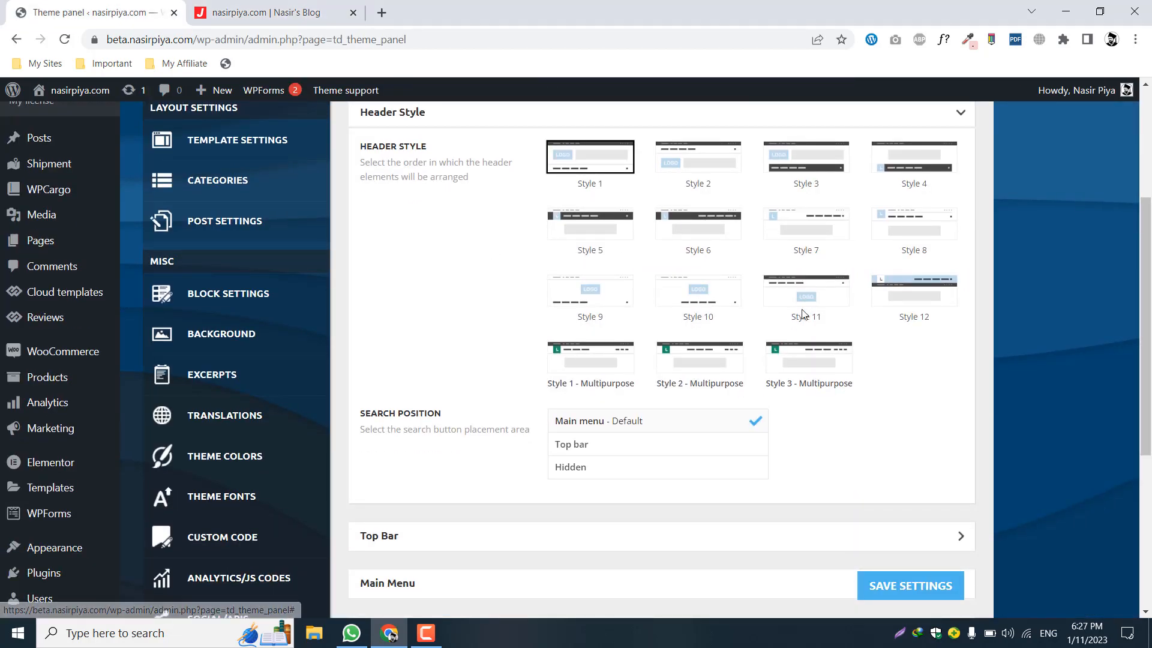
{"action": "left_click", "coordinate": [810, 292]}
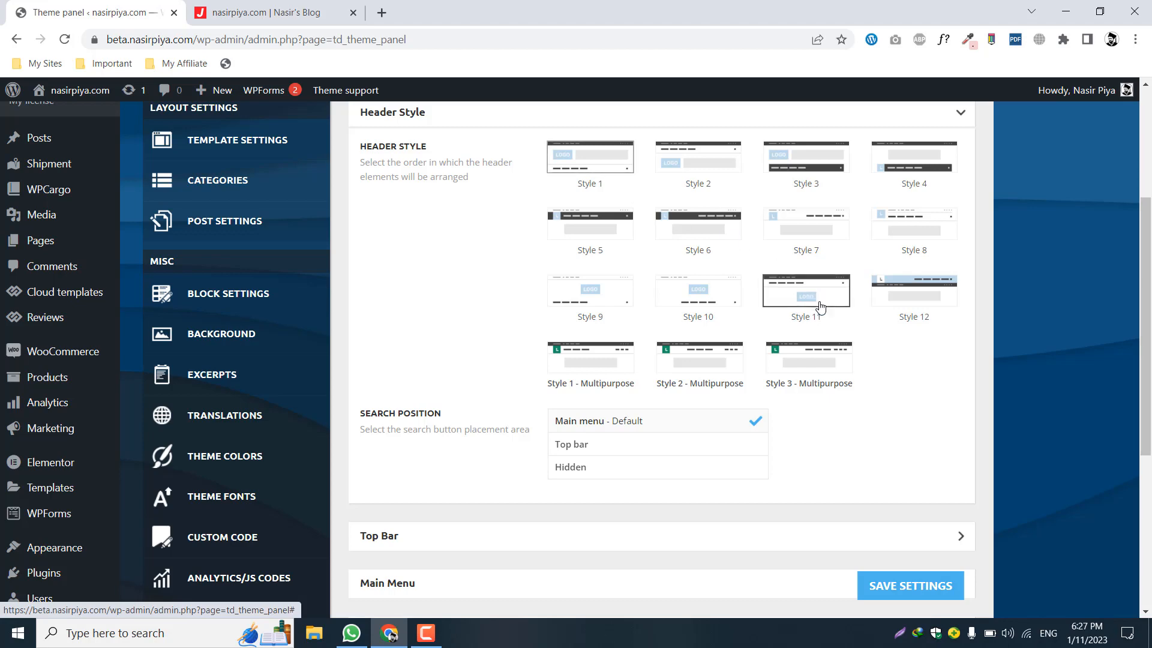
{"action": "scroll", "coordinate": [483, 282], "scroll_direction": "down", "scroll_amount": 3}
{"action": "scroll", "coordinate": [531, 291], "scroll_direction": "up", "scroll_amount": 1}
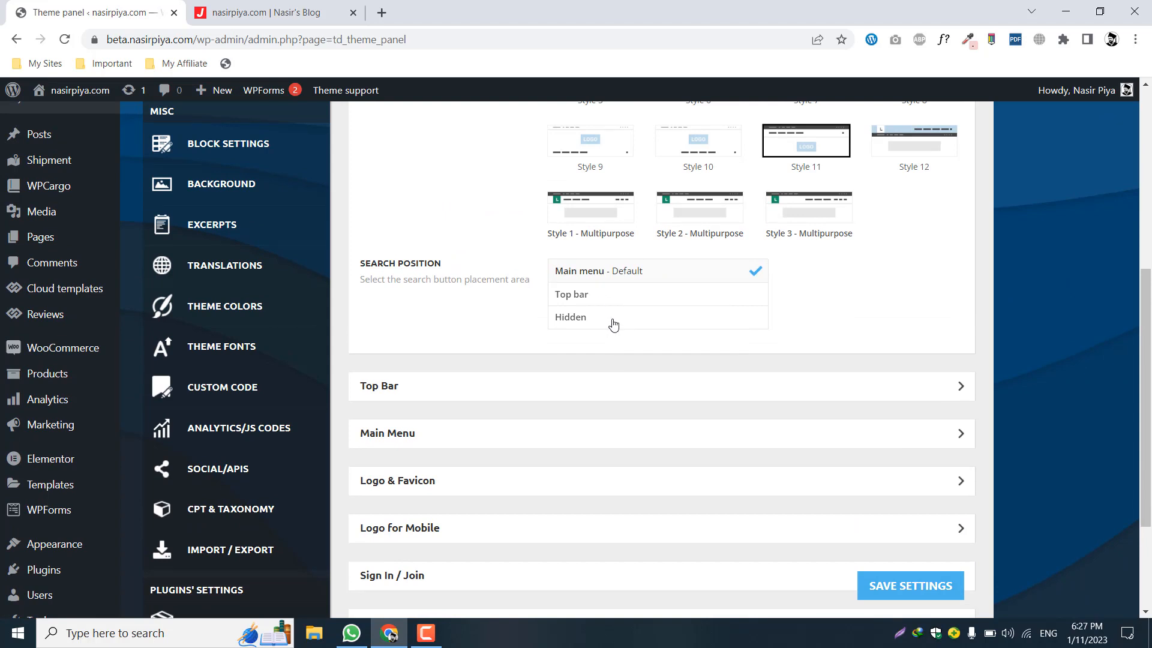
Step: Expand the Top Bar section and examine its layout styles, top menu choices and social icons option
{"action": "left_click", "coordinate": [609, 294]}
{"action": "scroll", "coordinate": [516, 318], "scroll_direction": "down", "scroll_amount": 1}
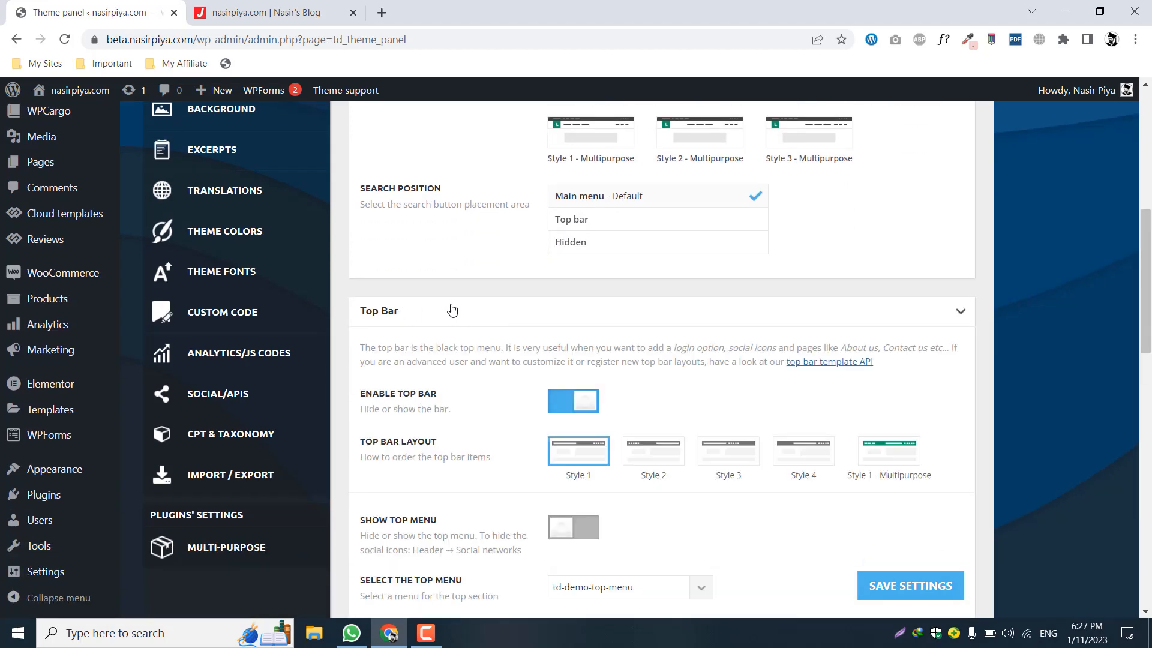
{"action": "scroll", "coordinate": [451, 310], "scroll_direction": "down", "scroll_amount": 1}
{"action": "scroll", "coordinate": [521, 310], "scroll_direction": "down", "scroll_amount": 1}
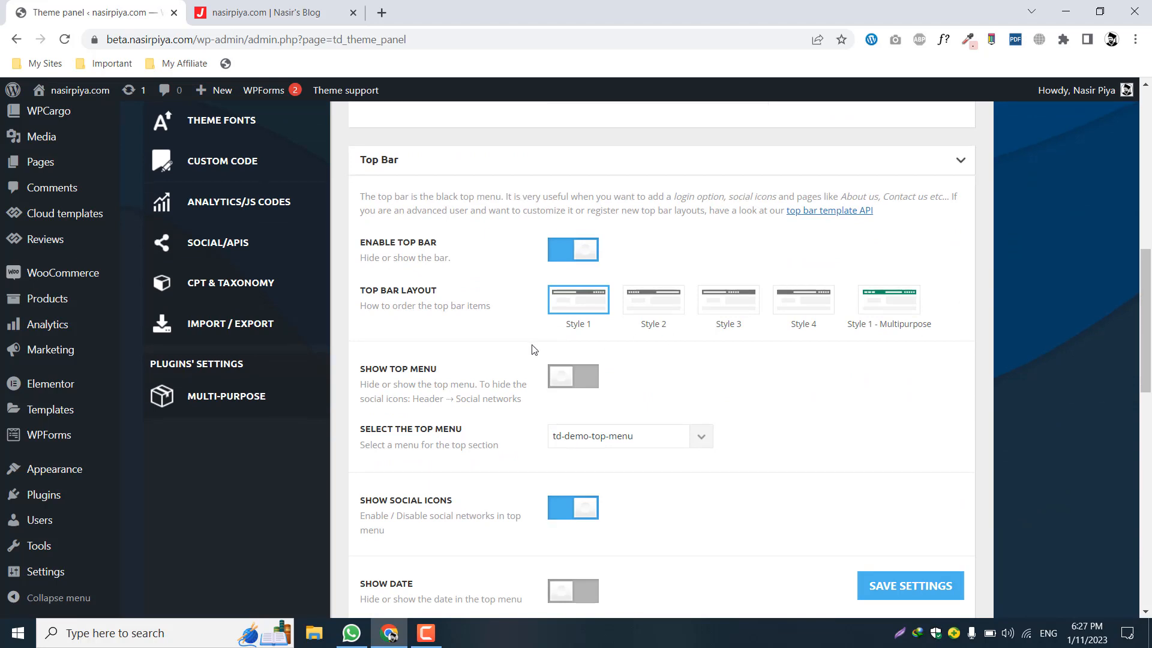
{"action": "scroll", "coordinate": [534, 347], "scroll_direction": "down", "scroll_amount": 2}
{"action": "left_click", "coordinate": [650, 287]}
{"action": "left_click", "coordinate": [650, 287]}
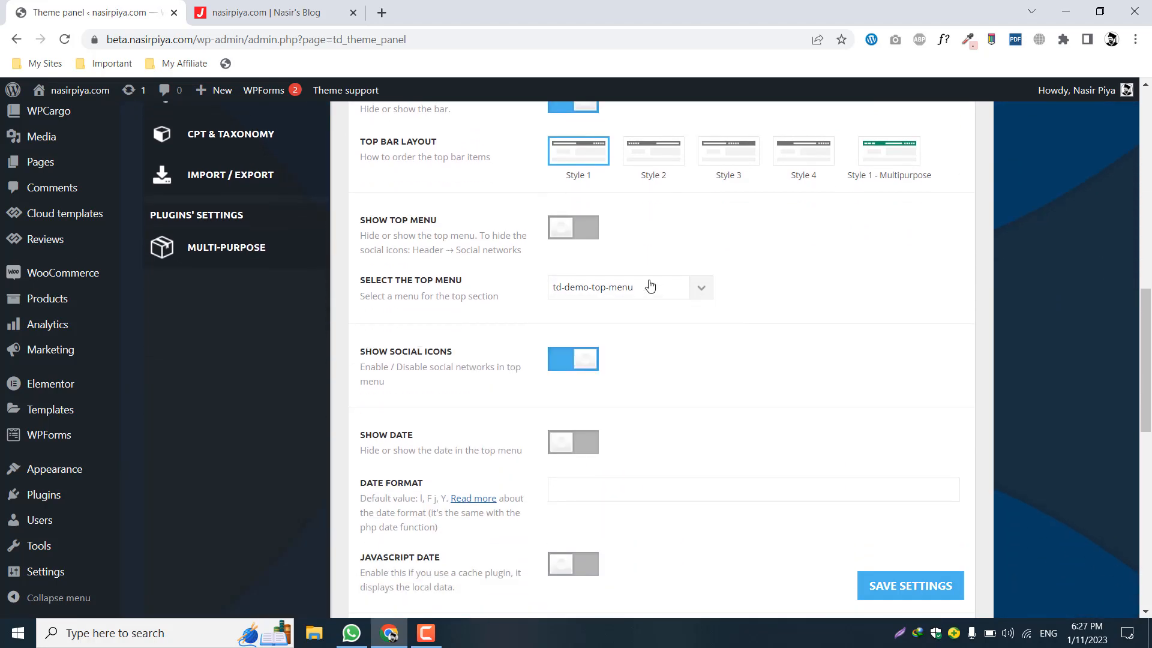
{"action": "scroll", "coordinate": [531, 382], "scroll_direction": "down", "scroll_amount": 2}
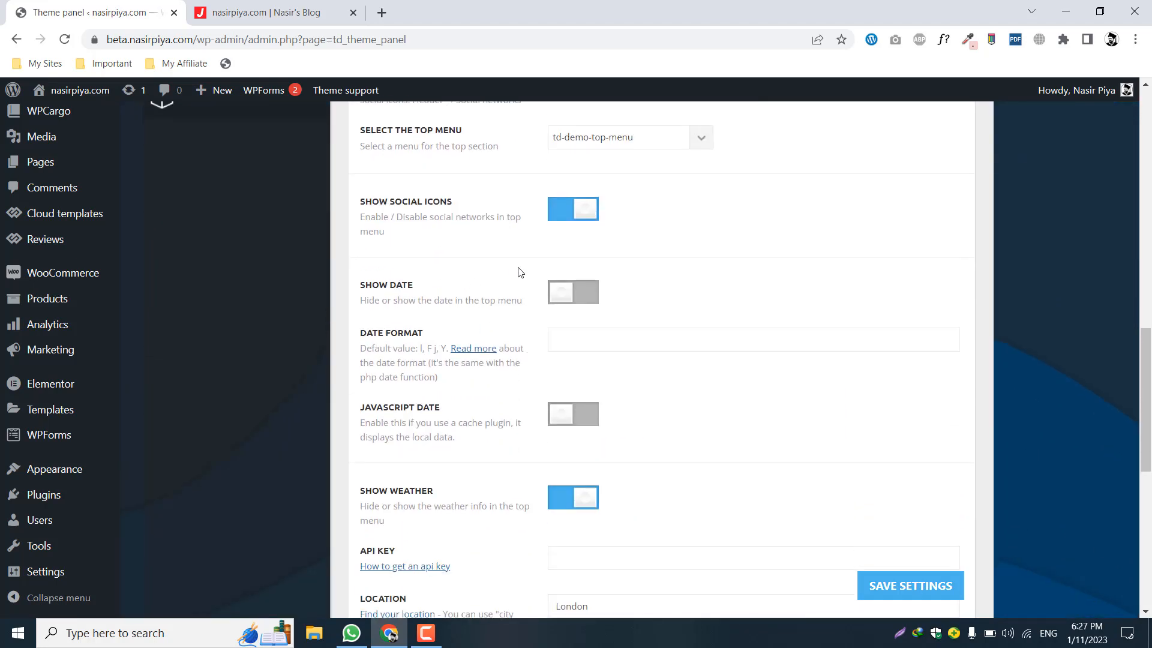
Step: Enable the date display and disable the weather display in the top bar settings
{"action": "left_click", "coordinate": [584, 295]}
{"action": "scroll", "coordinate": [568, 409], "scroll_direction": "down", "scroll_amount": 1}
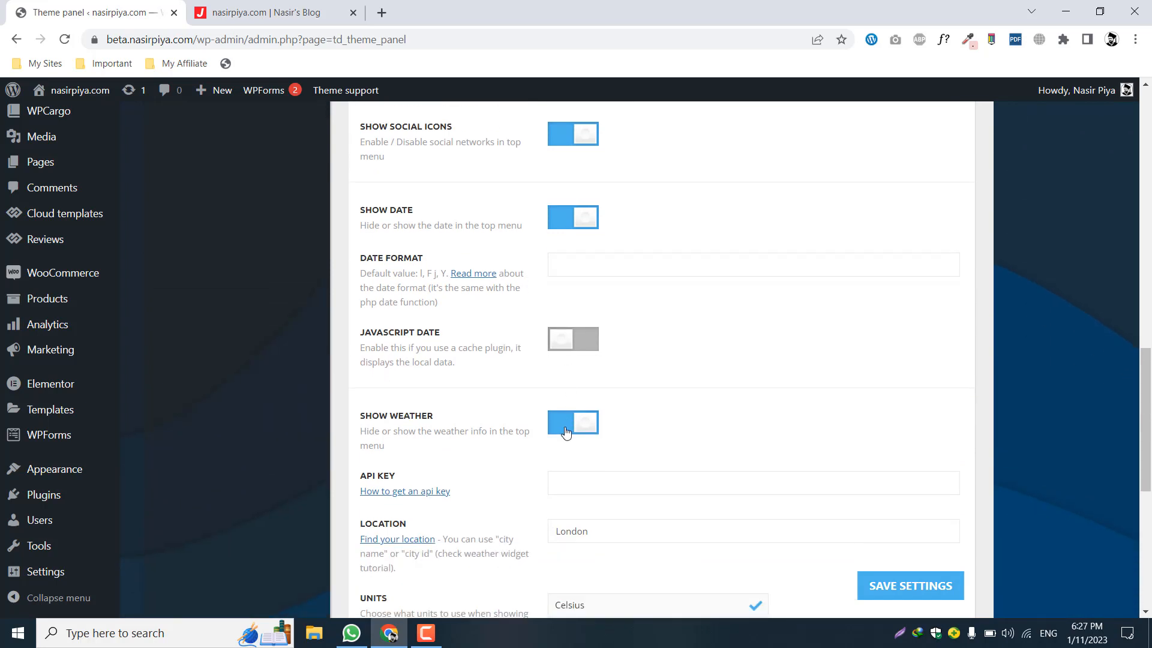
{"action": "left_click", "coordinate": [566, 432]}
{"action": "scroll", "coordinate": [515, 414], "scroll_direction": "down", "scroll_amount": 4}
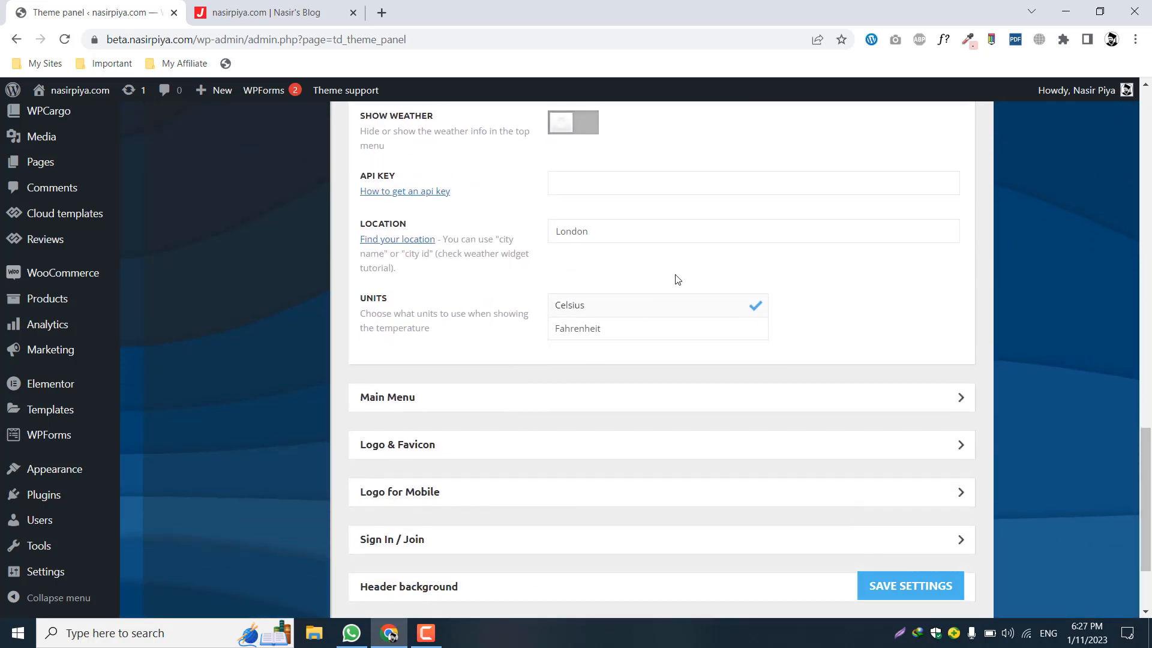
Step: Open the weather API key guide in a separate tab, skim it, and return to the theme panel, closing the guide
{"action": "scroll", "coordinate": [470, 271], "scroll_direction": "up", "scroll_amount": 1}
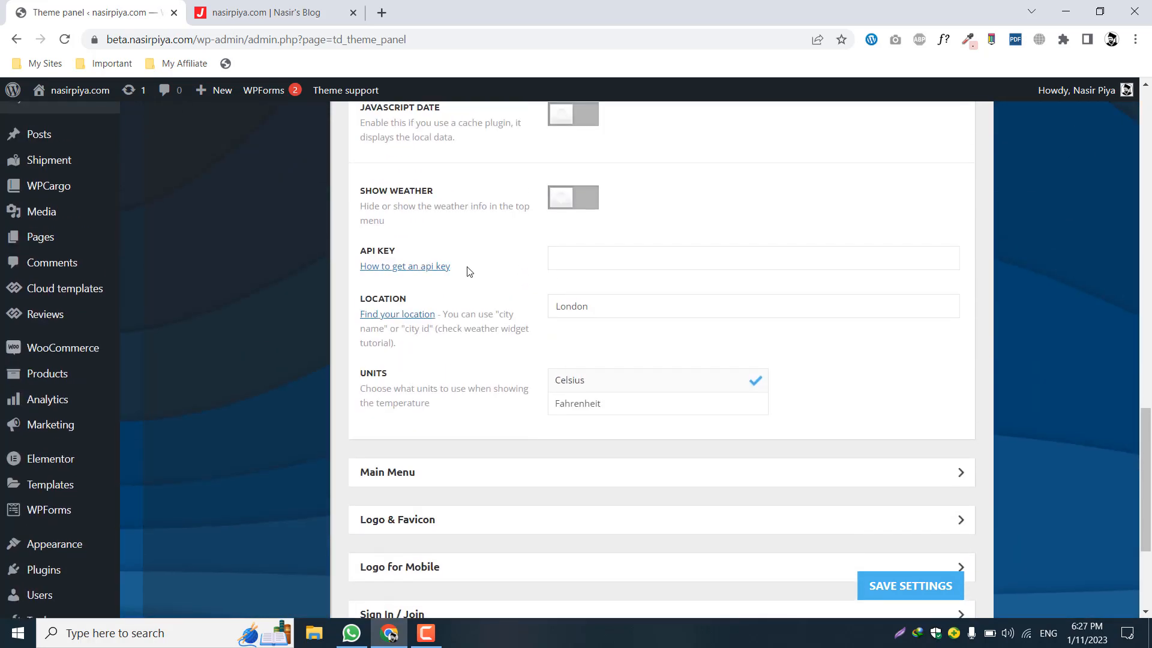
{"action": "right_click", "coordinate": [402, 272]}
{"action": "left_click", "coordinate": [413, 280]}
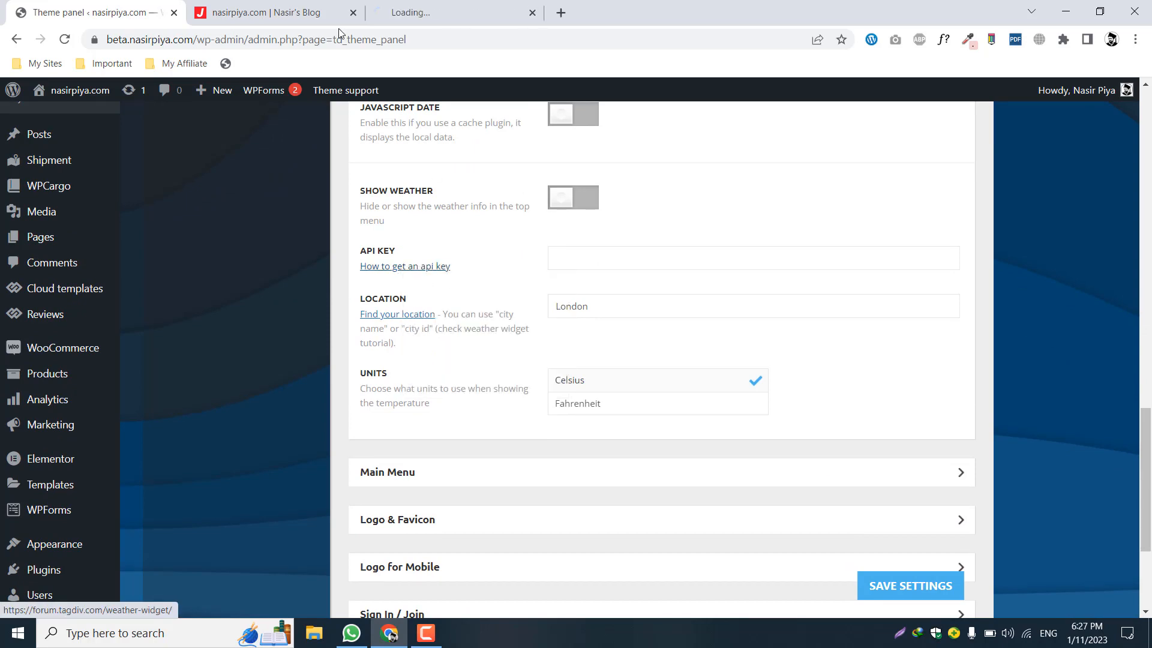
{"action": "left_click", "coordinate": [413, 5]}
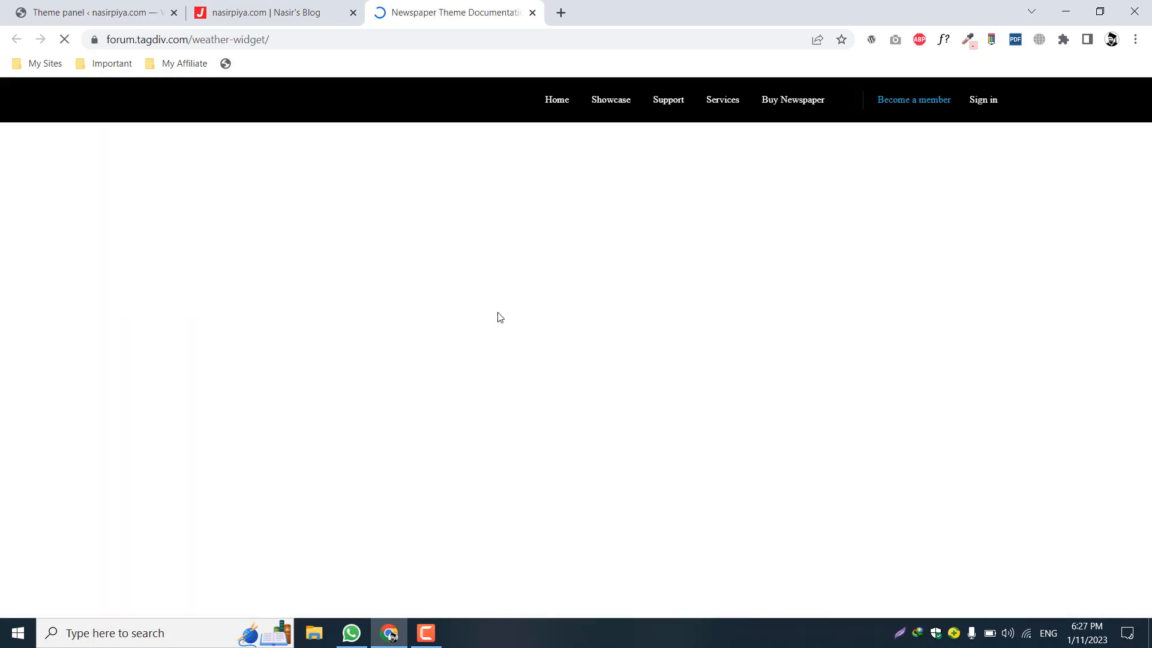
{"action": "scroll", "coordinate": [499, 317], "scroll_direction": "down", "scroll_amount": 9}
{"action": "scroll", "coordinate": [498, 313], "scroll_direction": "up", "scroll_amount": 4}
{"action": "scroll", "coordinate": [498, 313], "scroll_direction": "down", "scroll_amount": 2}
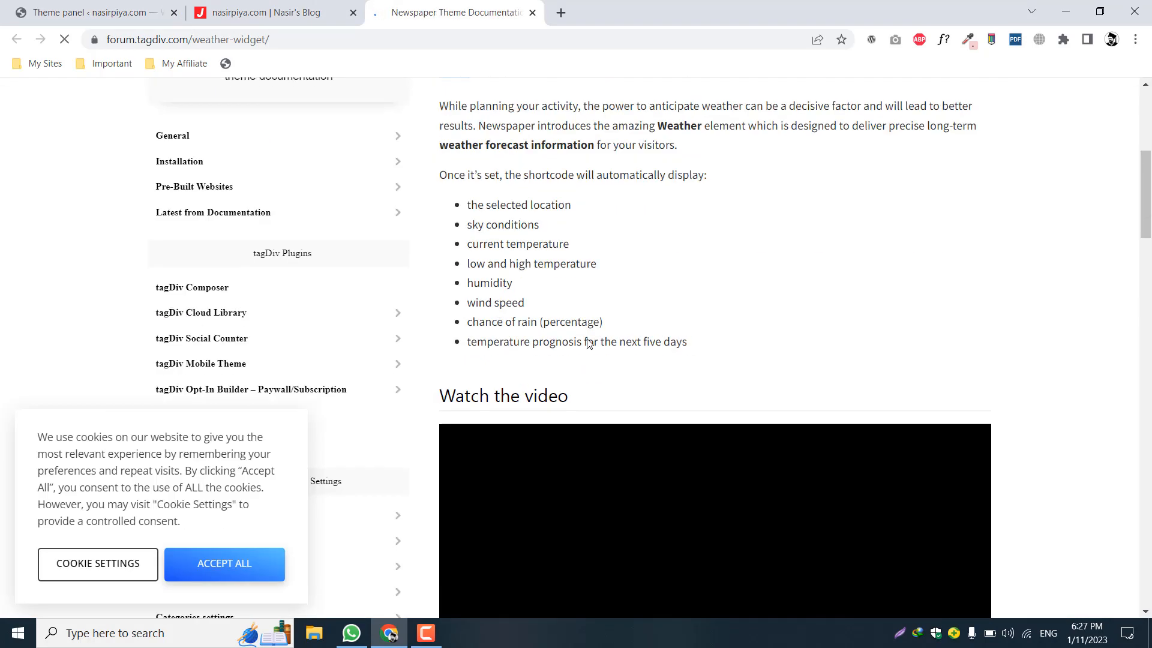
{"action": "scroll", "coordinate": [614, 429], "scroll_direction": "up", "scroll_amount": 6}
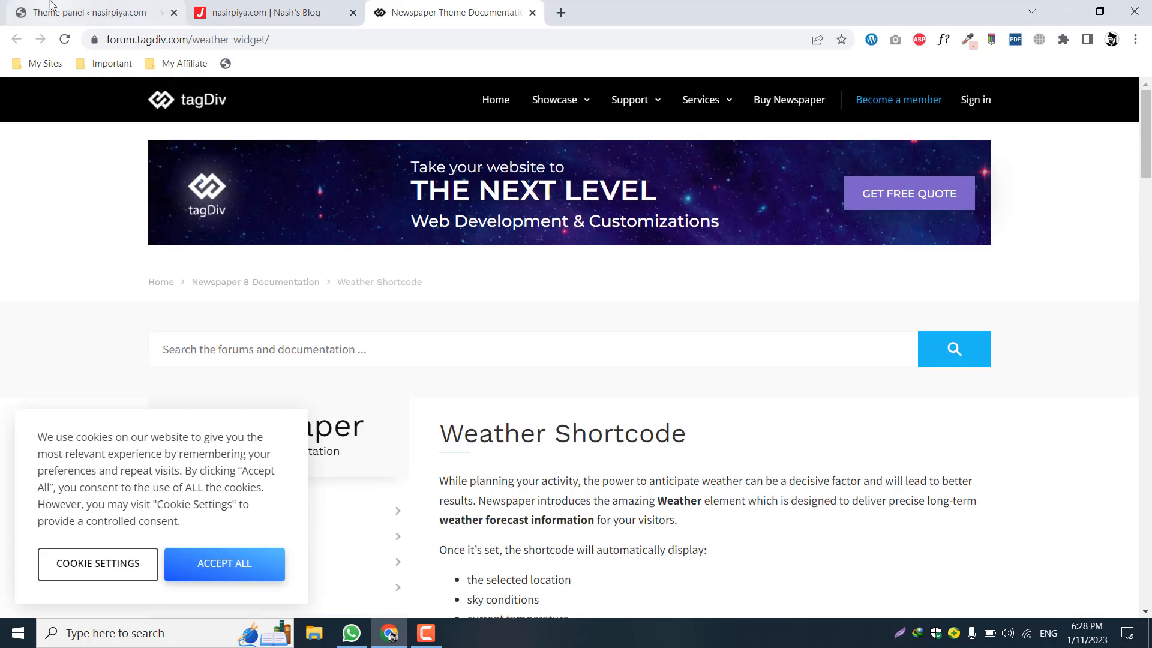
{"action": "left_click", "coordinate": [52, 9]}
{"action": "left_click", "coordinate": [532, 12]}
Step: Expand the Main Menu section and review its header menu, mega menu preloader, sticky menu, sticky logo and social icons options
{"action": "scroll", "coordinate": [438, 240], "scroll_direction": "down", "scroll_amount": 3}
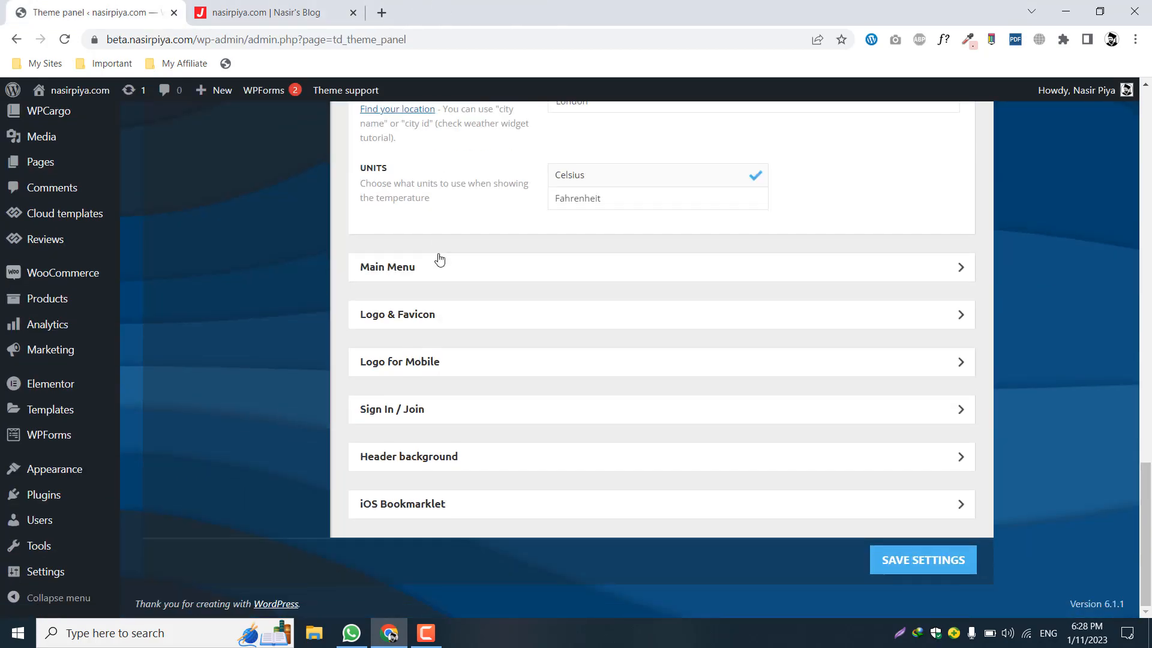
{"action": "left_click", "coordinate": [494, 265]}
{"action": "scroll", "coordinate": [496, 267], "scroll_direction": "down", "scroll_amount": 1}
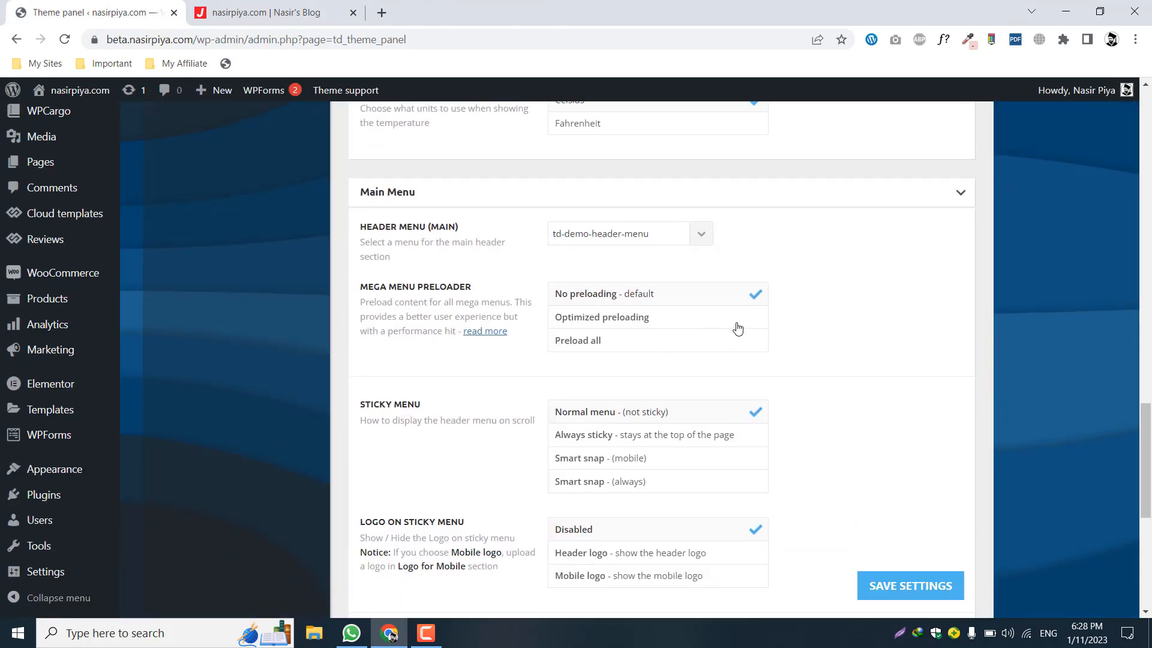
{"action": "scroll", "coordinate": [604, 353], "scroll_direction": "down", "scroll_amount": 2}
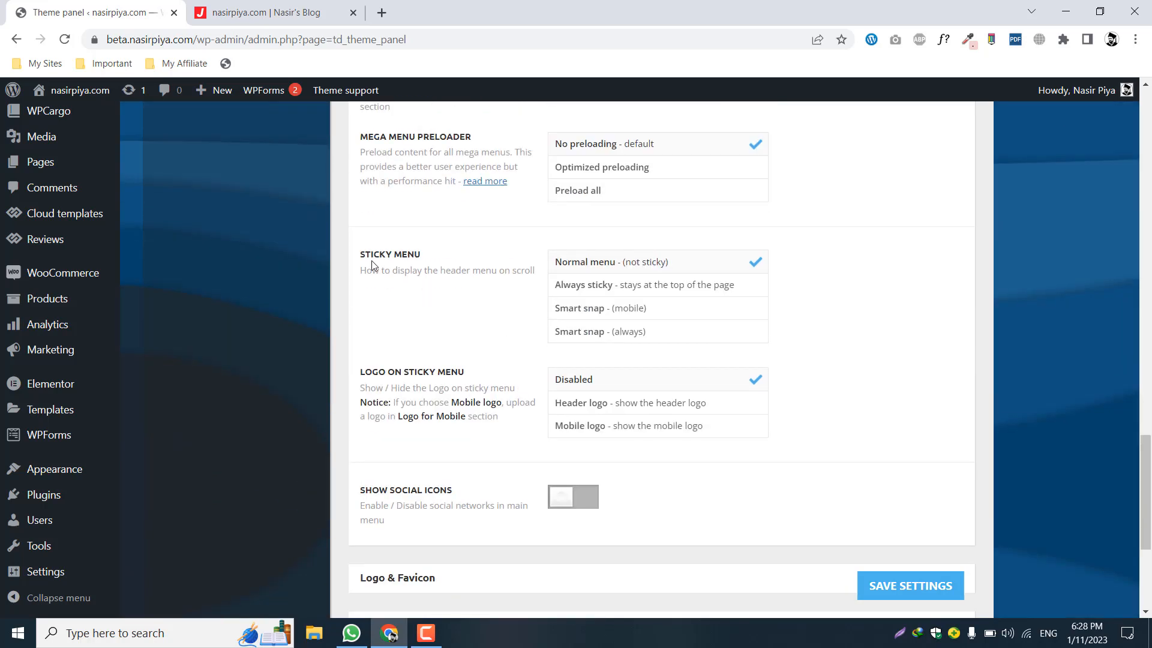
{"action": "left_click_drag", "start_coordinate": [429, 271], "coordinate": [510, 271]}
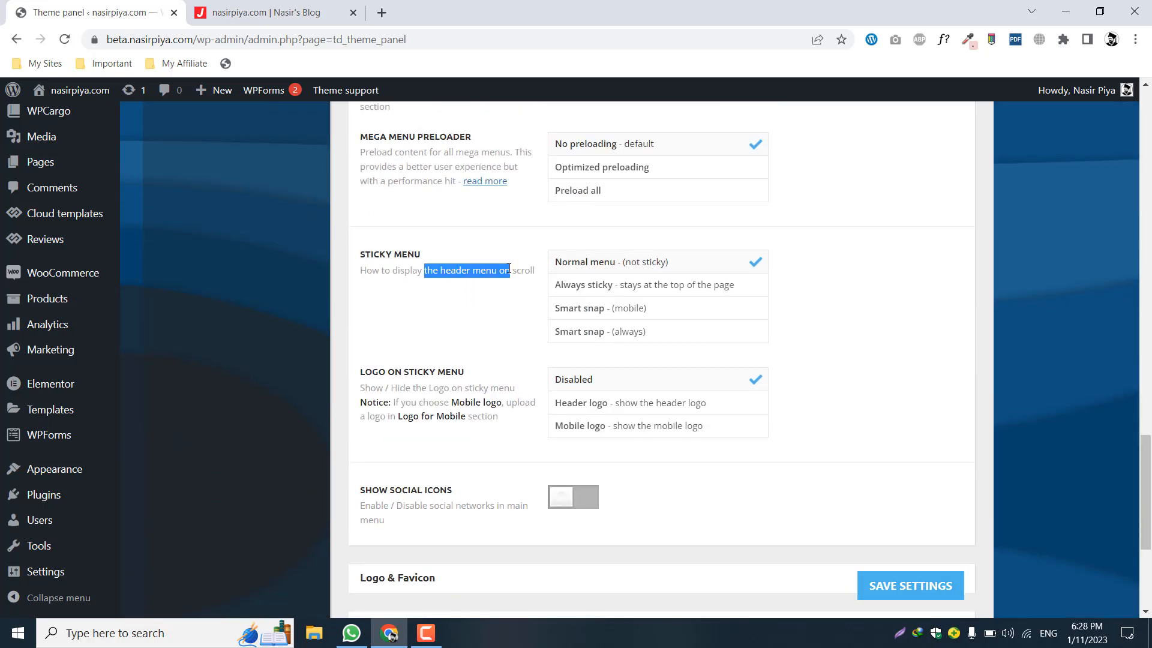
{"action": "left_click", "coordinate": [459, 286]}
{"action": "left_click_drag", "start_coordinate": [401, 402], "coordinate": [471, 402]}
{"action": "scroll", "coordinate": [515, 388], "scroll_direction": "down", "scroll_amount": 2}
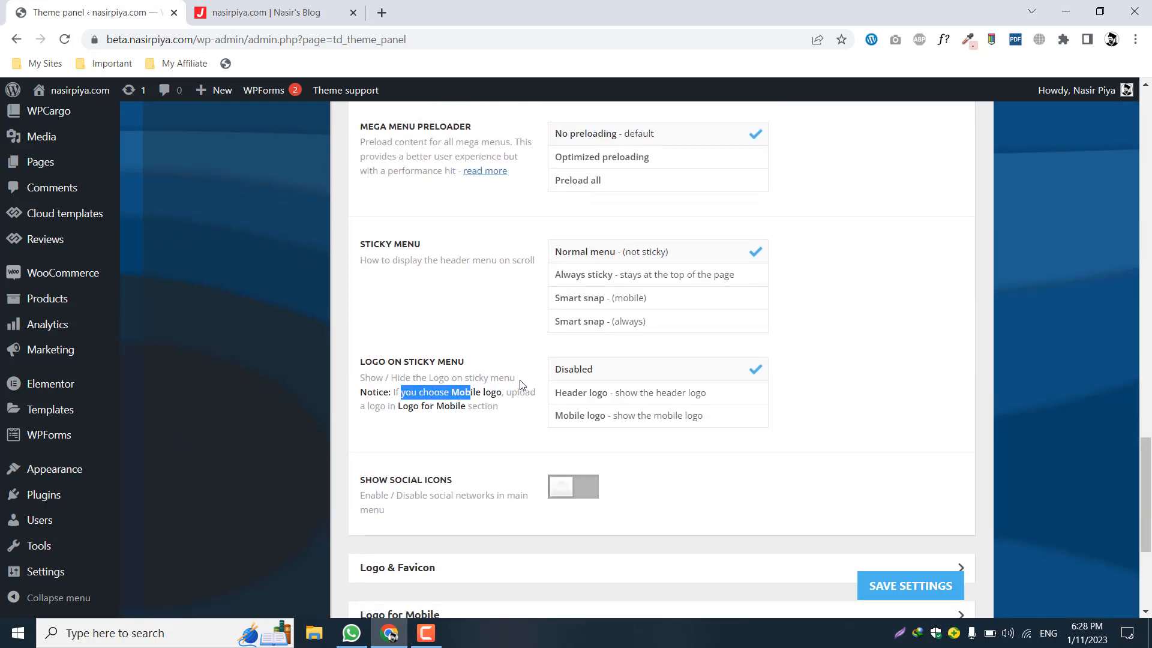
{"action": "triple_click", "coordinate": [446, 374]}
{"action": "scroll", "coordinate": [450, 360], "scroll_direction": "down", "scroll_amount": 2}
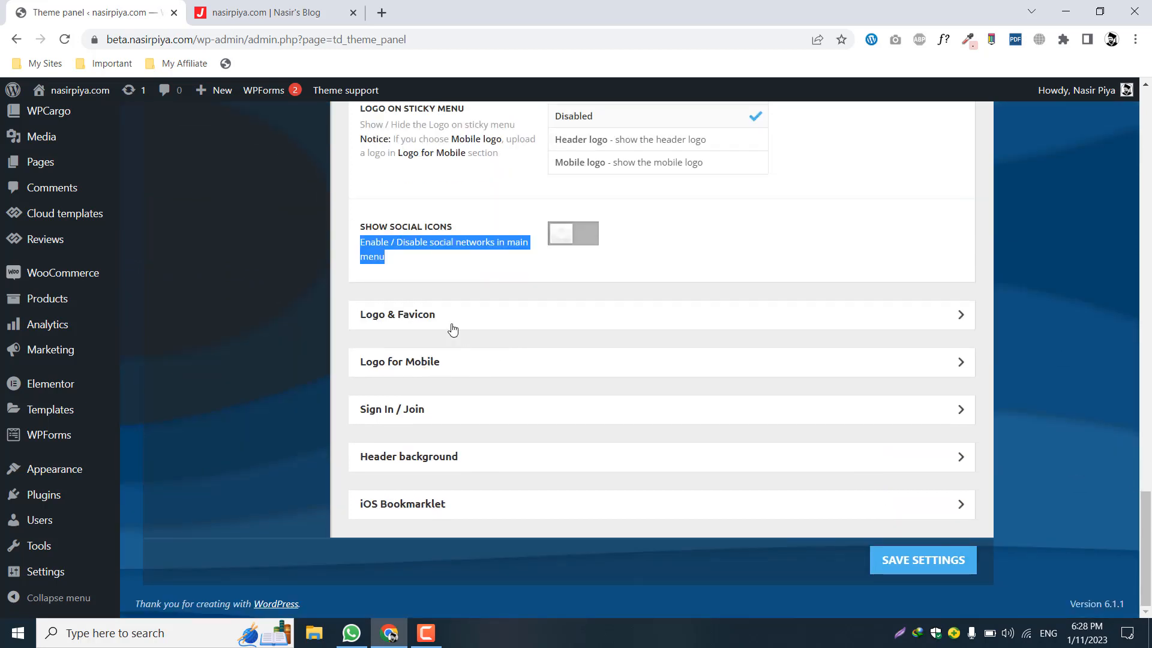
Step: Expand the Logo & Favicon section and read the size requirements for the normal and retina logos
{"action": "left_click", "coordinate": [444, 318]}
{"action": "scroll", "coordinate": [454, 332], "scroll_direction": "down", "scroll_amount": 2}
{"action": "left_click", "coordinate": [418, 284]}
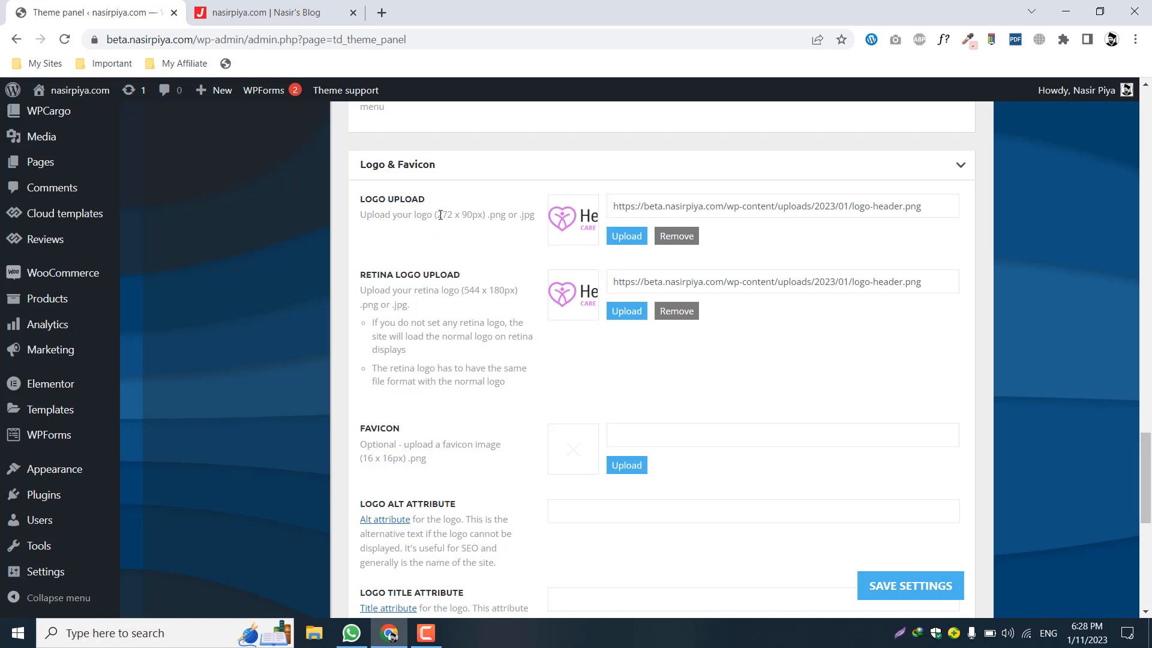
{"action": "left_click_drag", "start_coordinate": [440, 214], "coordinate": [483, 215]}
{"action": "left_click", "coordinate": [410, 305]}
{"action": "left_click_drag", "start_coordinate": [397, 291], "coordinate": [482, 289]}
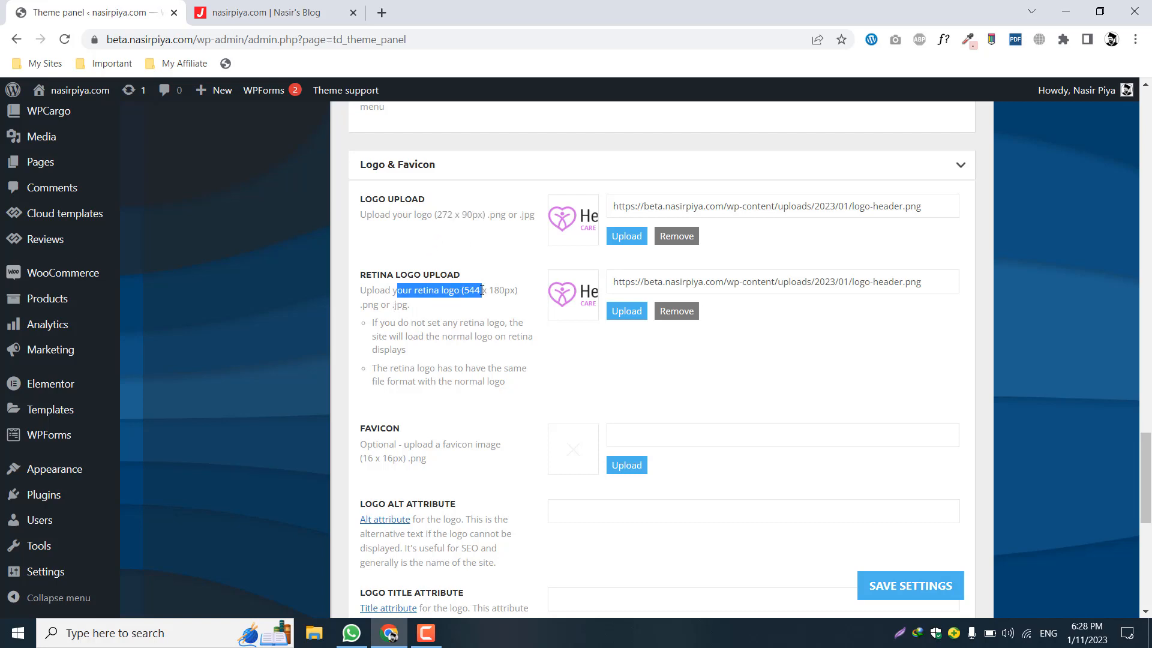
{"action": "left_click", "coordinate": [398, 290]}
{"action": "left_click_drag", "start_coordinate": [403, 290], "coordinate": [479, 290]}
{"action": "left_click", "coordinate": [453, 289]}
{"action": "left_click", "coordinate": [440, 288]}
{"action": "left_click", "coordinate": [419, 290]}
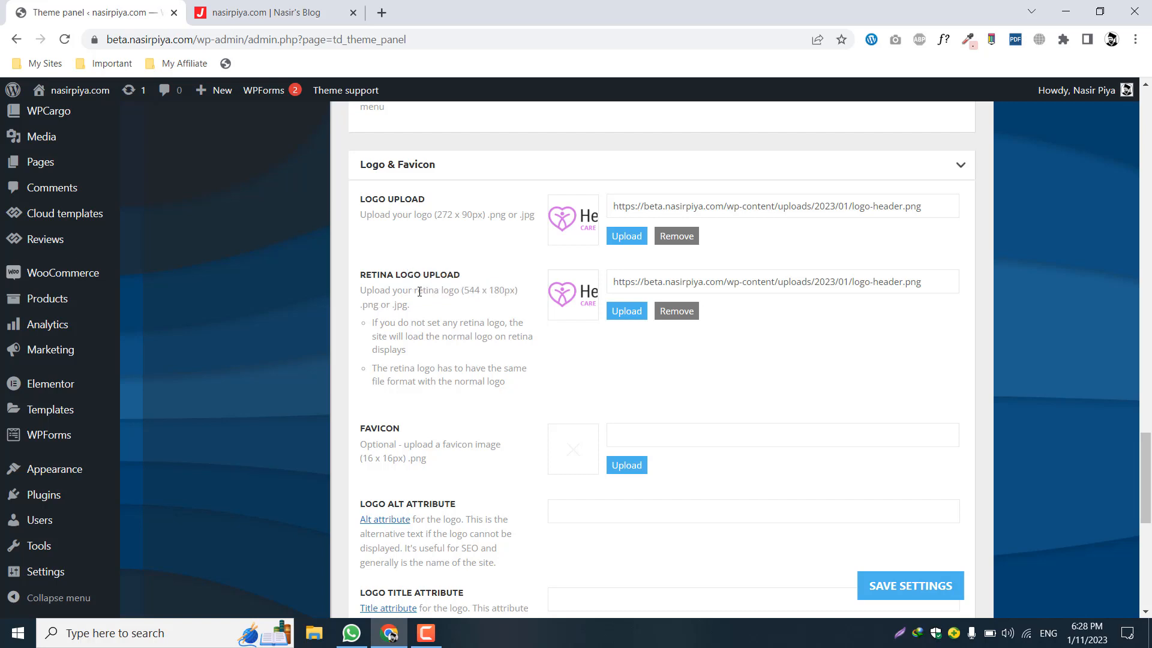
Step: Check the favicon size requirement and look over the logo attribute, text logo and tagline fields
{"action": "scroll", "coordinate": [441, 322], "scroll_direction": "down", "scroll_amount": 3}
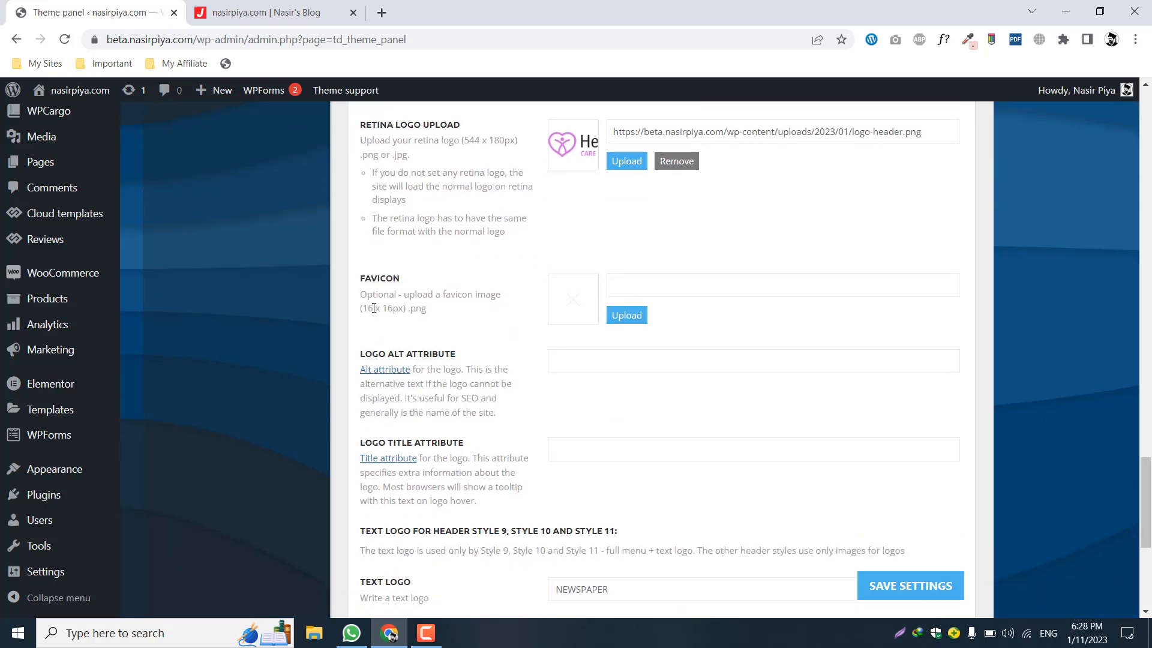
{"action": "left_click_drag", "start_coordinate": [373, 308], "coordinate": [408, 308]}
{"action": "left_click", "coordinate": [451, 308]}
{"action": "left_click", "coordinate": [408, 309]}
{"action": "mouse_move", "coordinate": [361, 308]}
{"action": "left_mouse_down"}
{"action": "mouse_move", "coordinate": [412, 308]}
{"action": "mouse_move", "coordinate": [367, 308]}
{"action": "left_mouse_up"}
{"action": "left_click", "coordinate": [404, 310]}
{"action": "left_click", "coordinate": [446, 293]}
{"action": "scroll", "coordinate": [447, 291], "scroll_direction": "down", "scroll_amount": 4}
{"action": "scroll", "coordinate": [446, 296], "scroll_direction": "down", "scroll_amount": 2}
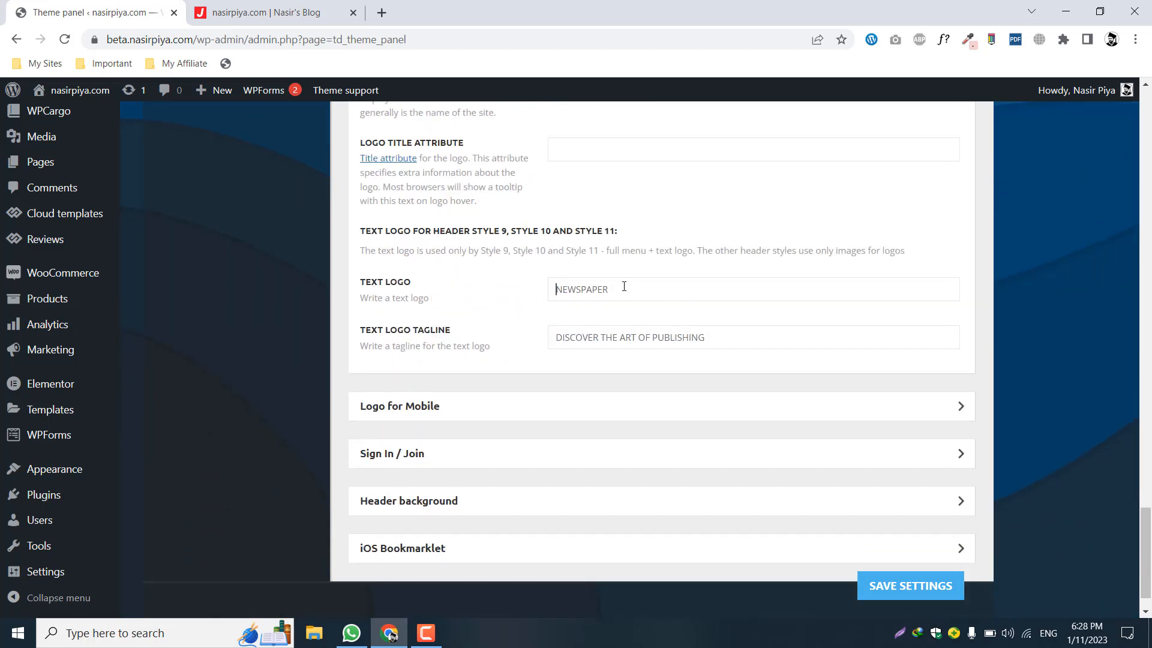
Step: Expand the Logo for Mobile section and review its mobile and retina logo upload options
{"action": "scroll", "coordinate": [456, 324], "scroll_direction": "down", "scroll_amount": 1}
{"action": "left_click", "coordinate": [432, 365]}
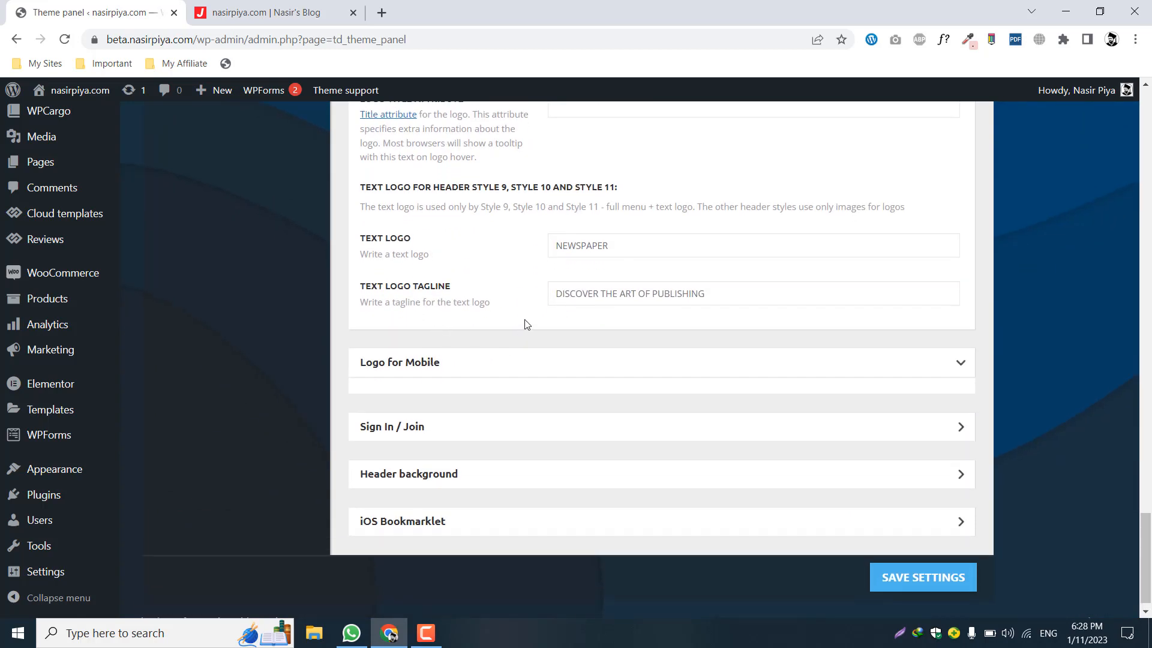
{"action": "scroll", "coordinate": [525, 322], "scroll_direction": "down", "scroll_amount": 2}
{"action": "scroll", "coordinate": [526, 322], "scroll_direction": "down", "scroll_amount": 3}
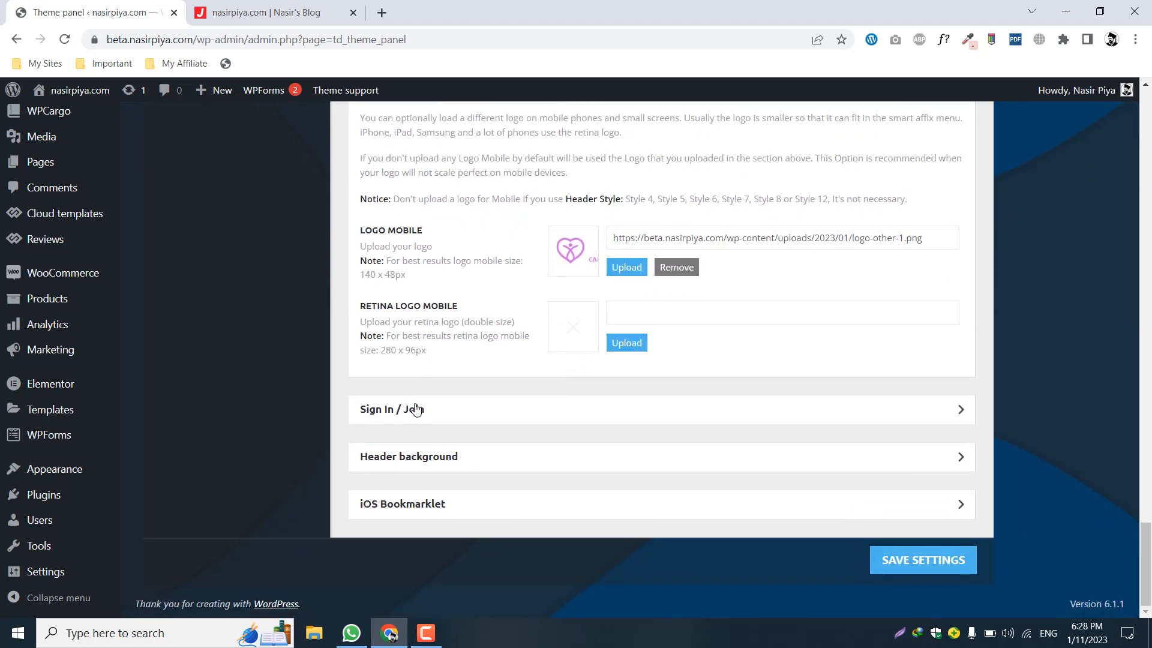
Step: Disable the Sign In / Join option in the header settings and save the theme settings
{"action": "left_click", "coordinate": [397, 408]}
{"action": "scroll", "coordinate": [513, 348], "scroll_direction": "down", "scroll_amount": 2}
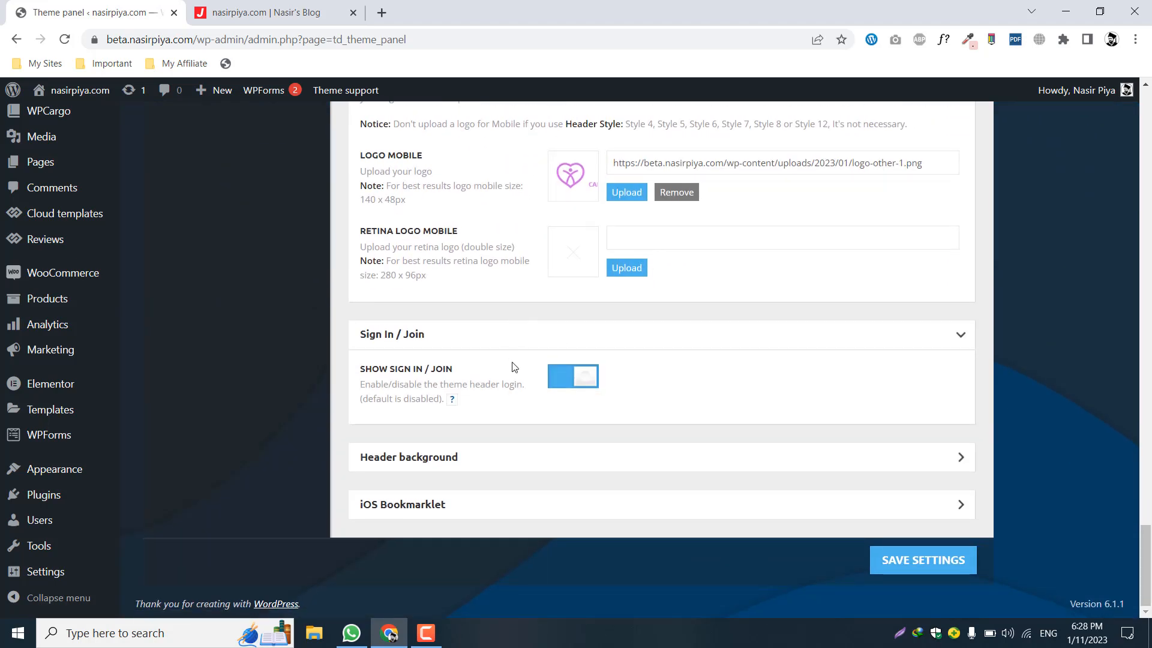
{"action": "left_click", "coordinate": [579, 379]}
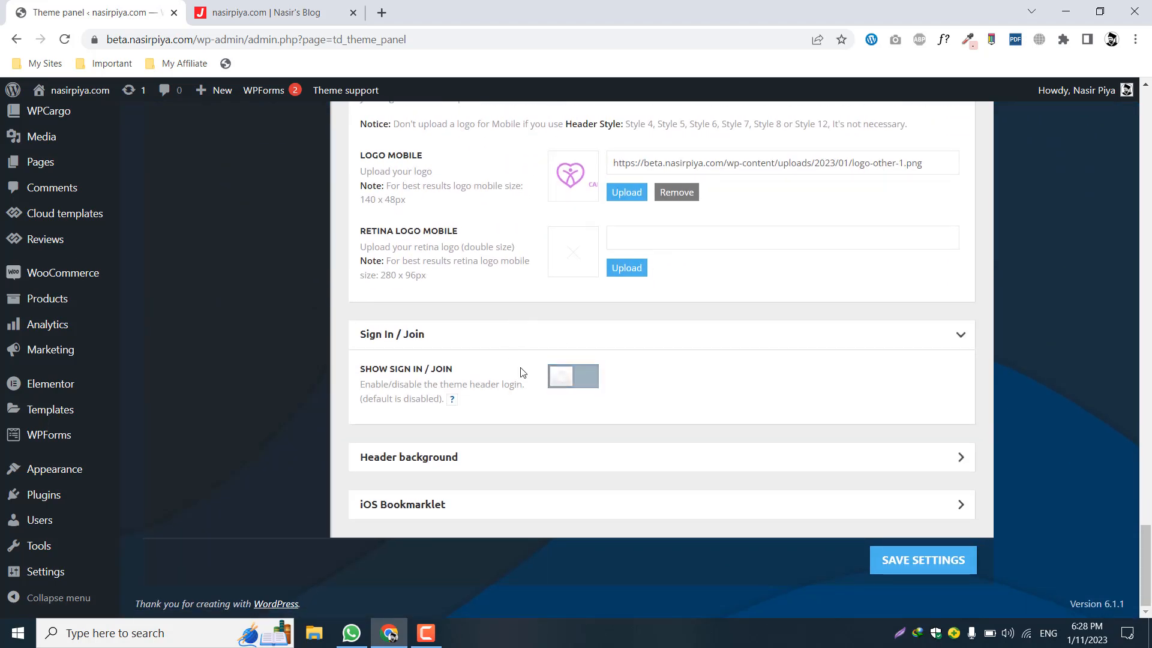
{"action": "left_click", "coordinate": [919, 570]}
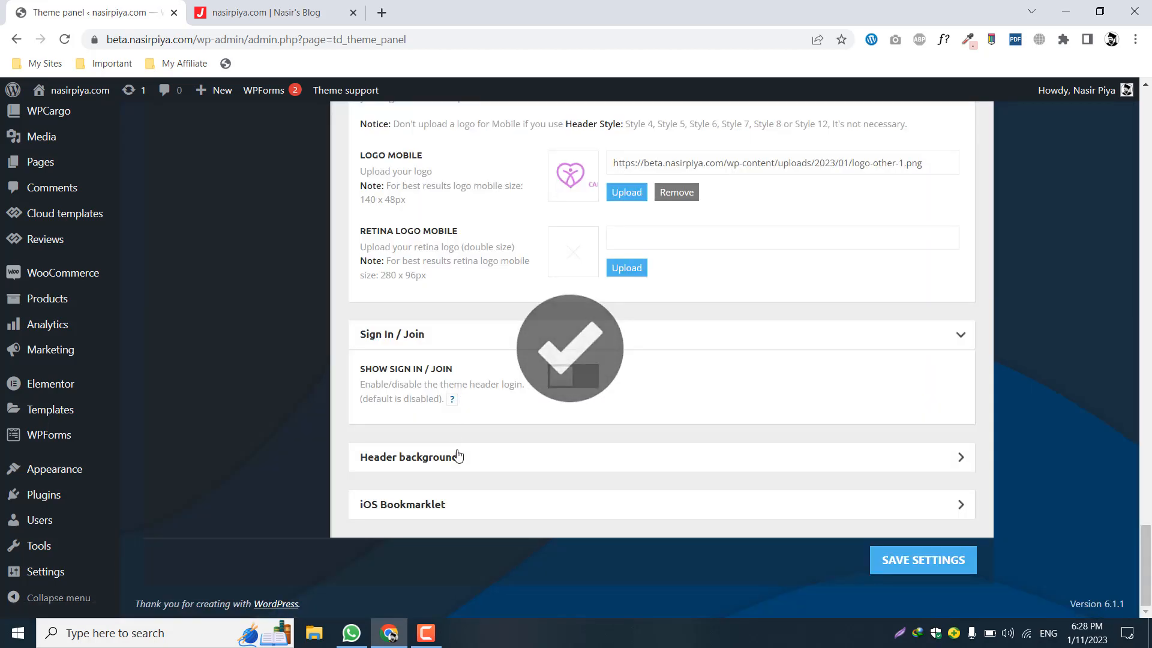
Step: Expand the Header background section and examine its image upload, repeat, size and position options
{"action": "left_click", "coordinate": [458, 456]}
{"action": "scroll", "coordinate": [513, 321], "scroll_direction": "down", "scroll_amount": 4}
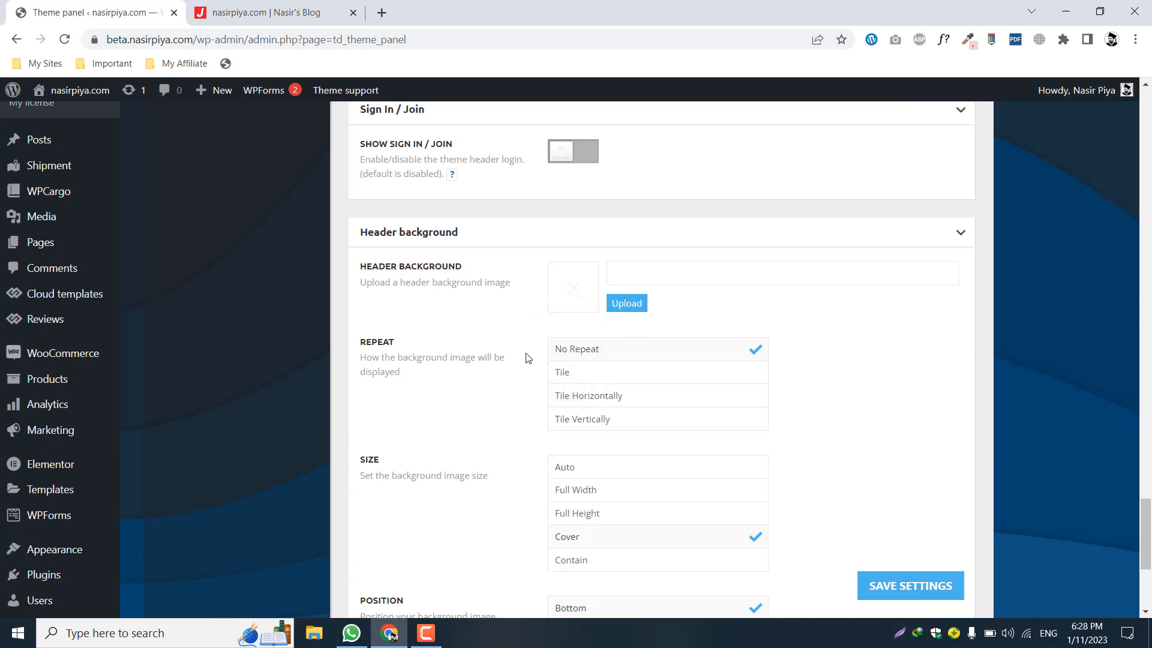
{"action": "scroll", "coordinate": [563, 365], "scroll_direction": "down", "scroll_amount": 3}
Step: Open the theme panel's Footer settings and select footer template Style 1
{"action": "scroll", "coordinate": [562, 362], "scroll_direction": "up", "scroll_amount": 5}
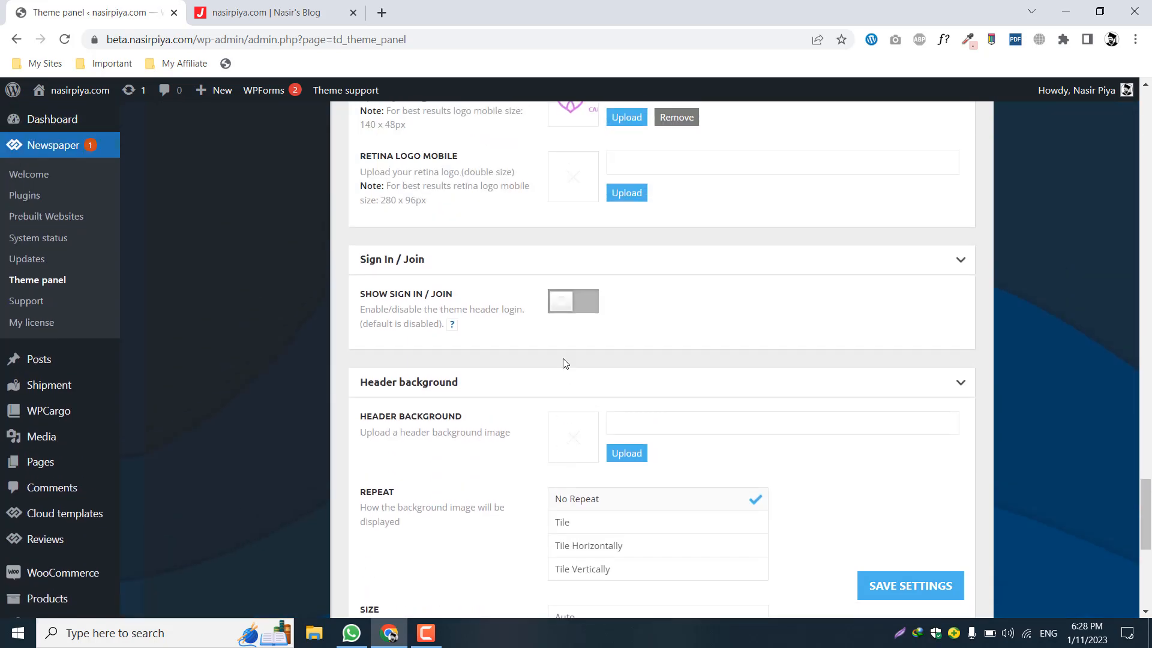
{"action": "scroll", "coordinate": [566, 362], "scroll_direction": "up", "scroll_amount": 5}
{"action": "scroll", "coordinate": [571, 354], "scroll_direction": "up", "scroll_amount": 20}
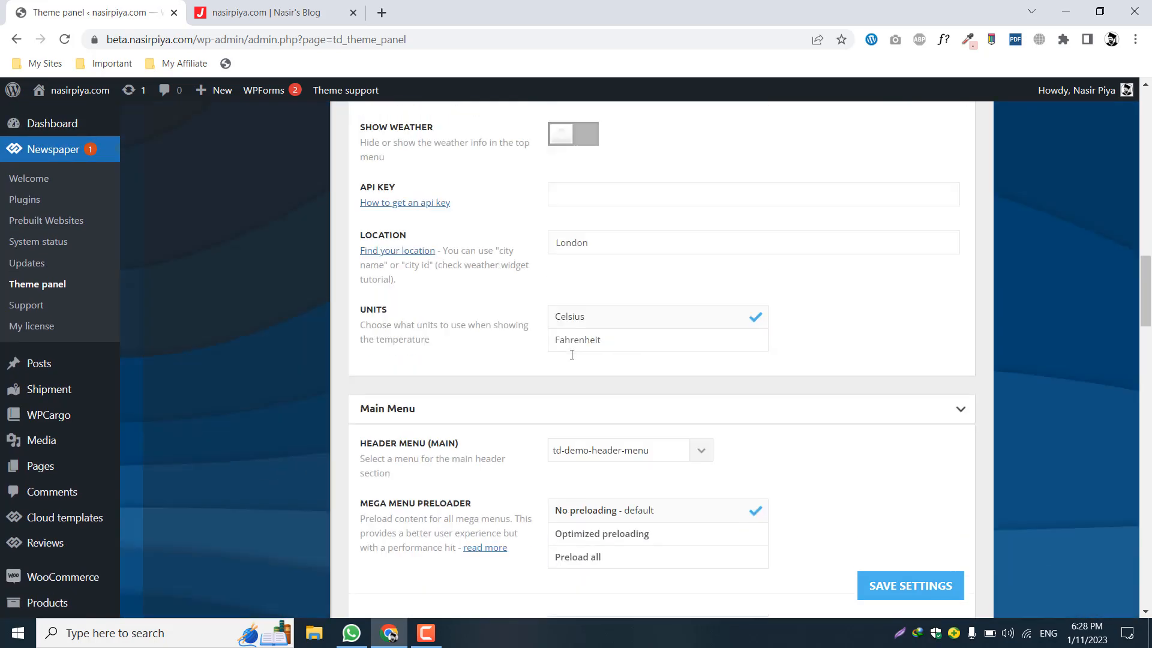
{"action": "scroll", "coordinate": [572, 354], "scroll_direction": "up", "scroll_amount": 5}
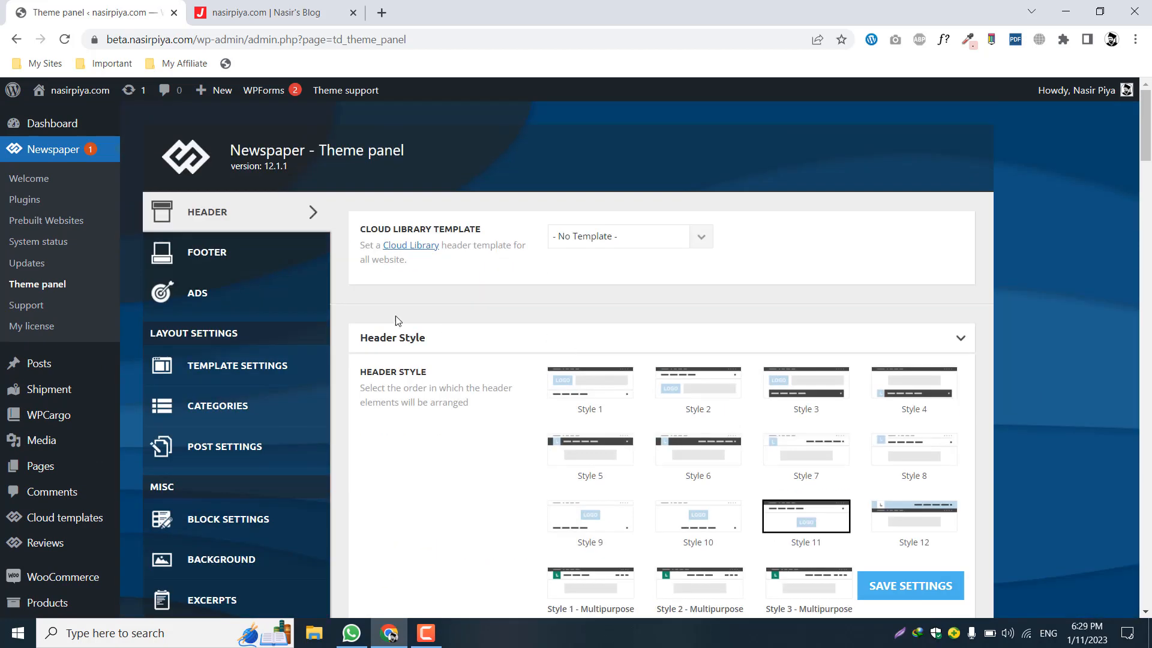
{"action": "left_click", "coordinate": [219, 259]}
{"action": "scroll", "coordinate": [504, 298], "scroll_direction": "down", "scroll_amount": 3}
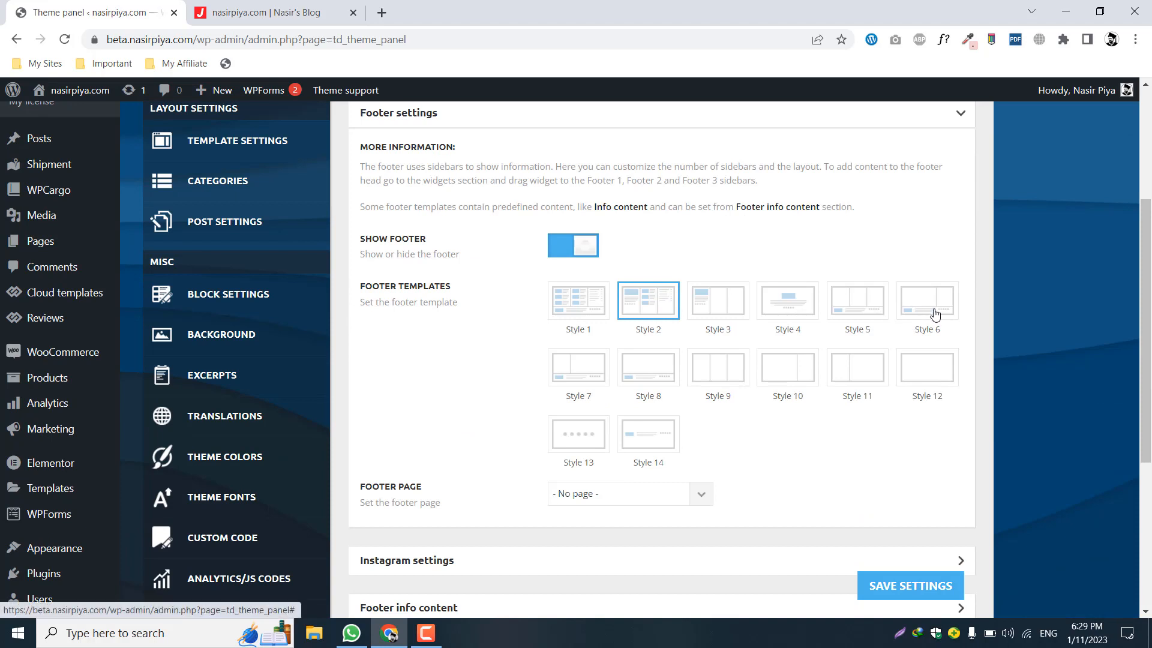
{"action": "left_click", "coordinate": [574, 304]}
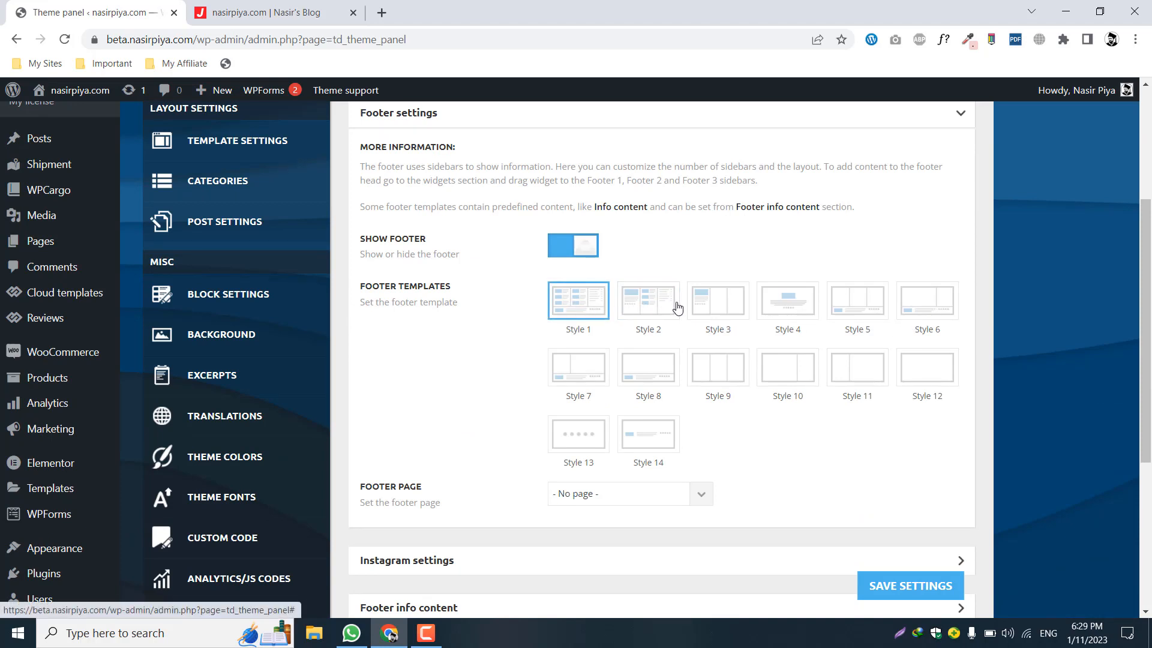
Step: Look at the footer page choices without selecting a page
{"action": "scroll", "coordinate": [634, 365], "scroll_direction": "down", "scroll_amount": 3}
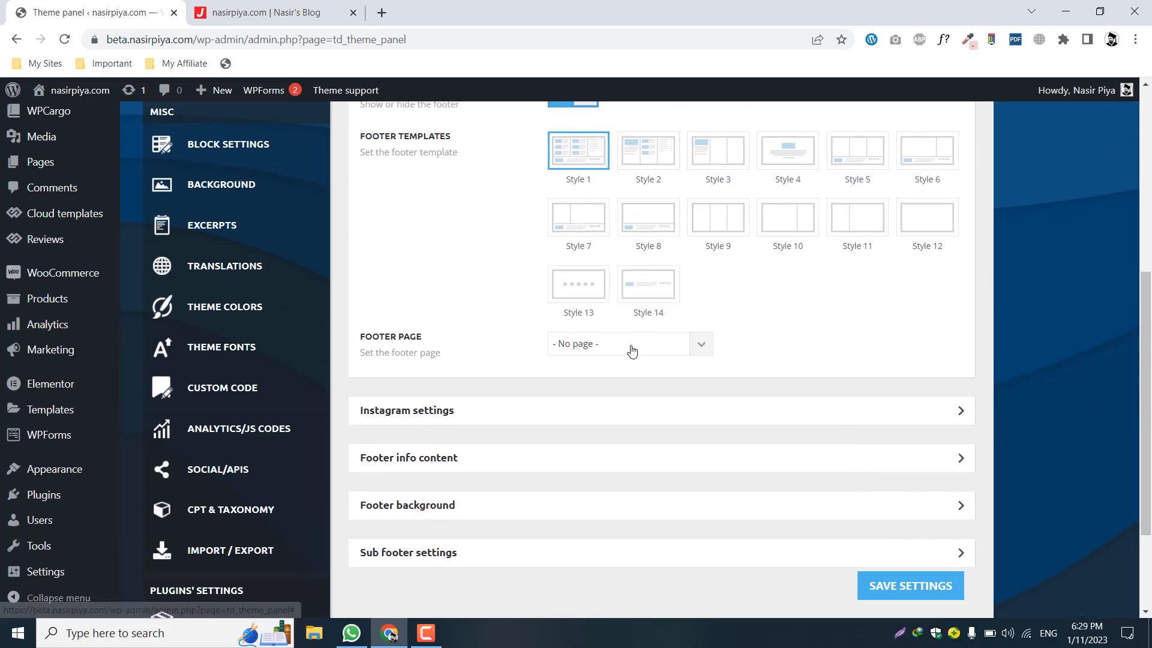
{"action": "left_click", "coordinate": [628, 348]}
{"action": "left_click", "coordinate": [628, 348]}
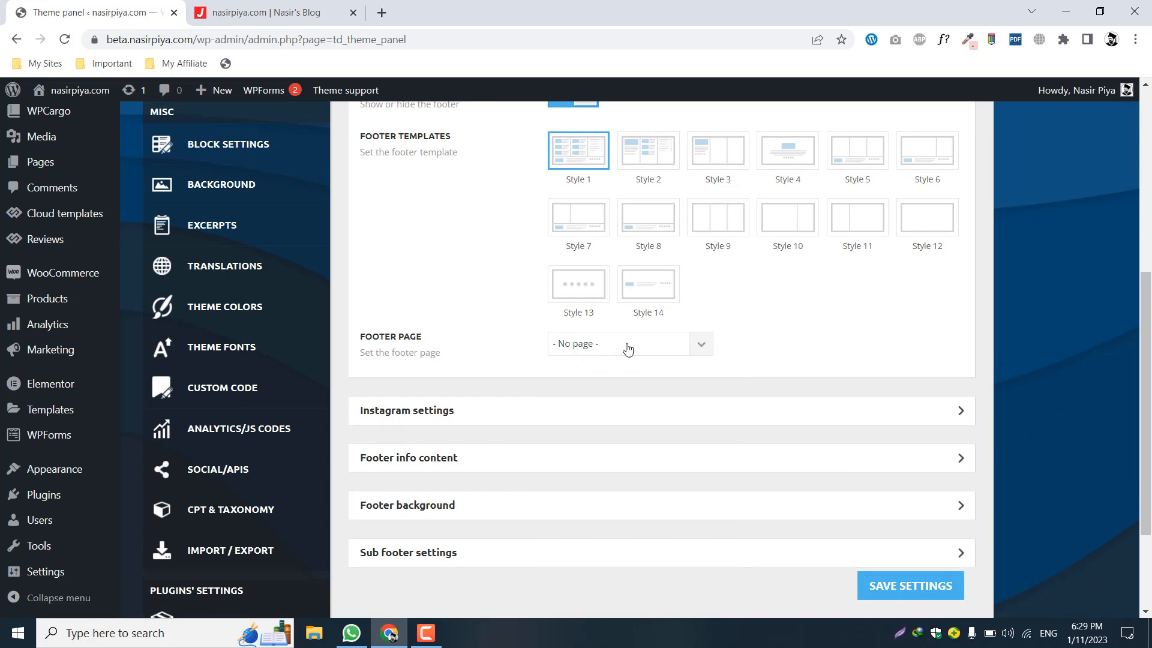
Step: Review the Footer Page setting's description and its list in the Footer settings
{"action": "left_click_drag", "start_coordinate": [377, 355], "coordinate": [436, 350]}
{"action": "left_click", "coordinate": [439, 350]}
{"action": "left_click", "coordinate": [645, 351]}
{"action": "left_click", "coordinate": [643, 349]}
Step: Expand the Instagram settings and examine the Instagram ID, business account, images per row, rows, image size and gap options
{"action": "scroll", "coordinate": [476, 318], "scroll_direction": "down", "scroll_amount": 3}
{"action": "left_click", "coordinate": [392, 268]}
{"action": "scroll", "coordinate": [492, 288], "scroll_direction": "down", "scroll_amount": 3}
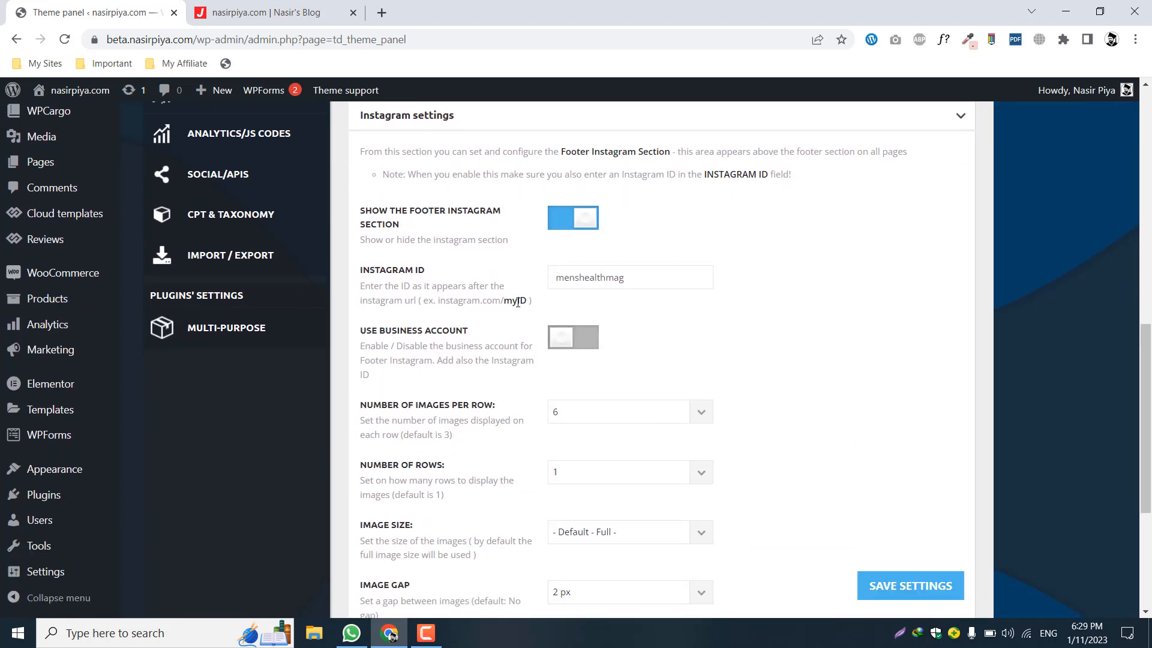
{"action": "double_click", "coordinate": [651, 280]}
{"action": "left_click", "coordinate": [651, 280]}
{"action": "scroll", "coordinate": [576, 354], "scroll_direction": "down", "scroll_amount": 3}
{"action": "scroll", "coordinate": [587, 356], "scroll_direction": "down", "scroll_amount": 2}
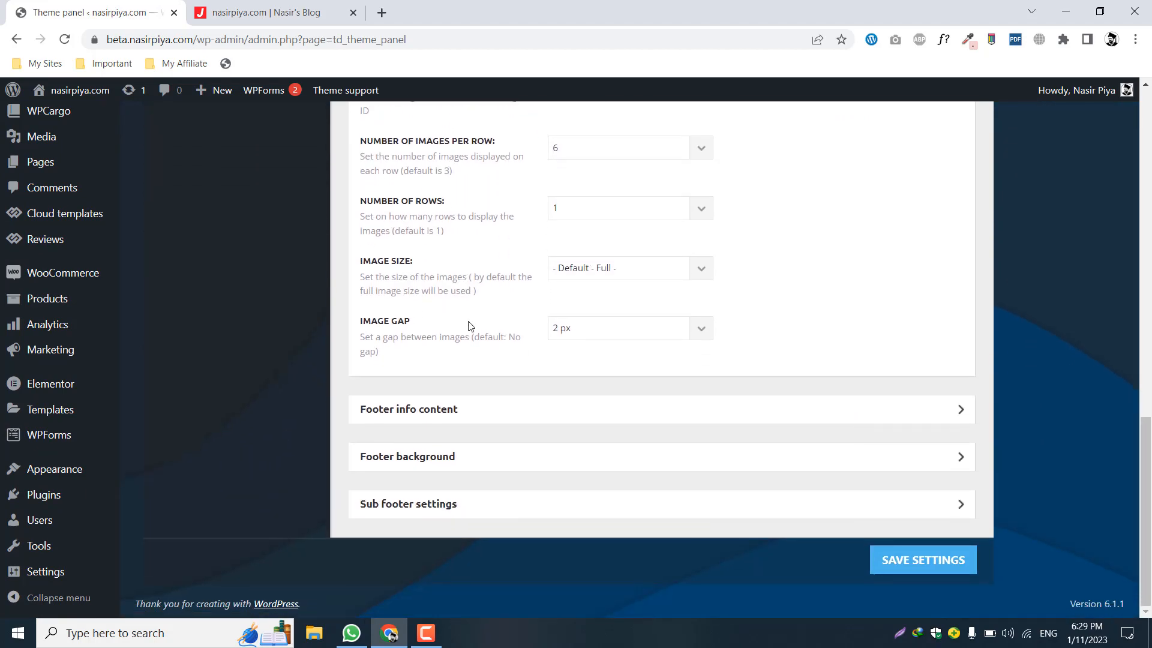
Step: Expand the Footer info content section and view the footer on the blog's live homepage for comparison
{"action": "left_click", "coordinate": [458, 408]}
{"action": "scroll", "coordinate": [510, 327], "scroll_direction": "down", "scroll_amount": 3}
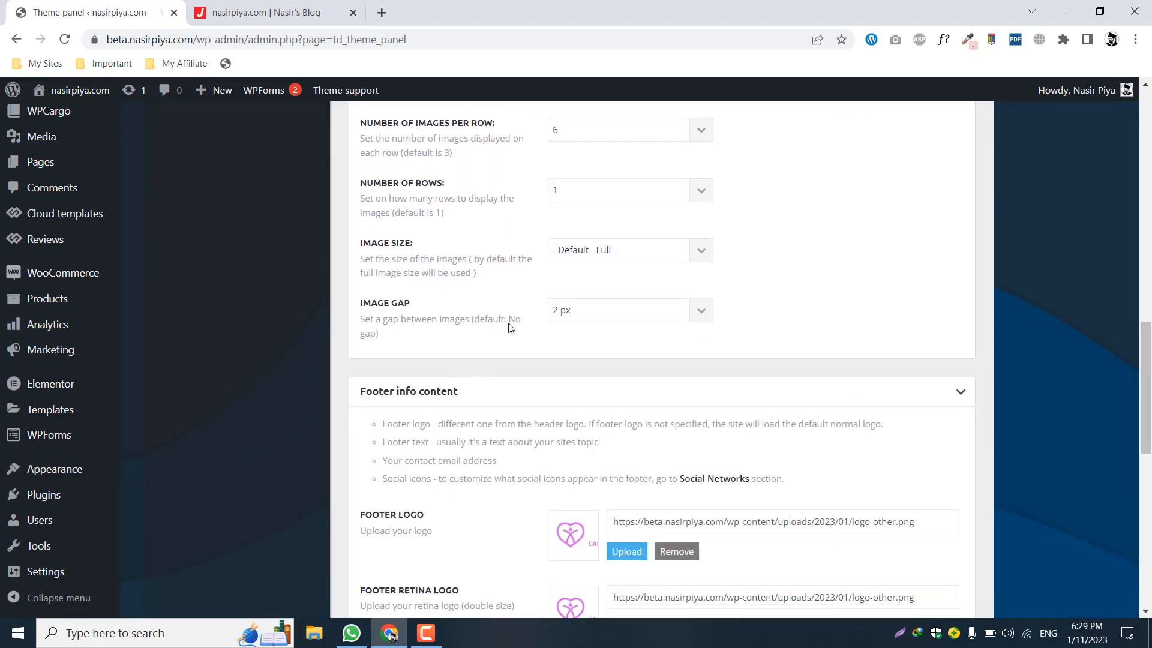
{"action": "left_click", "coordinate": [282, 12]}
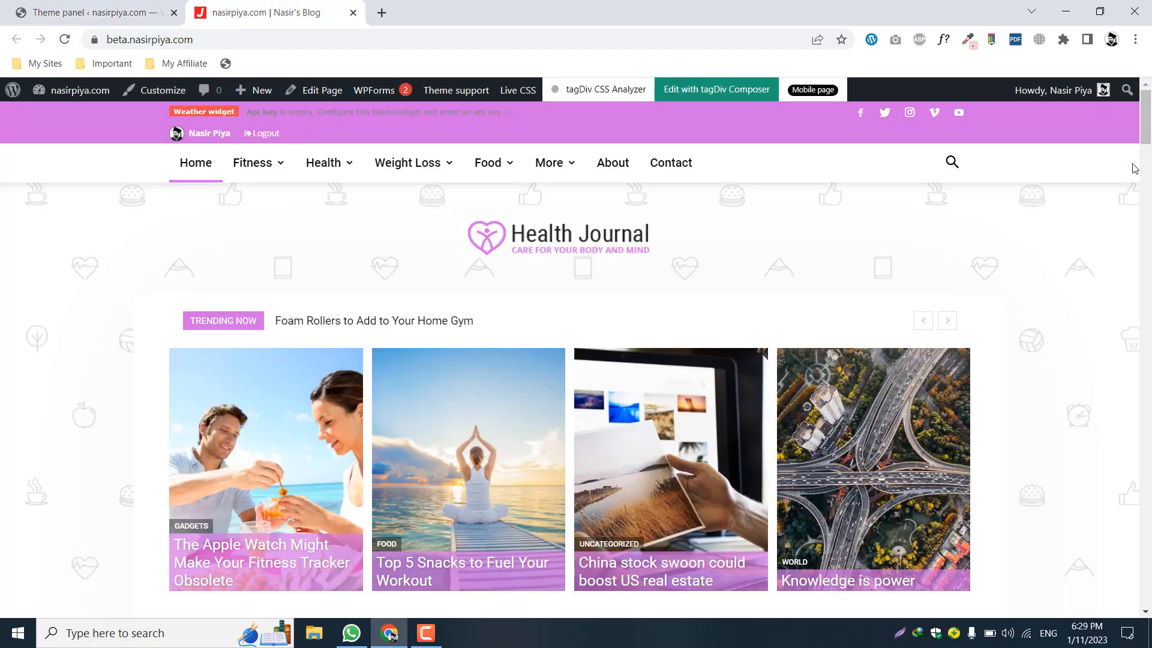
{"action": "left_click_drag", "start_coordinate": [1146, 117], "coordinate": [1149, 408]}
{"action": "scroll", "coordinate": [1149, 408], "scroll_direction": "down", "scroll_amount": 15}
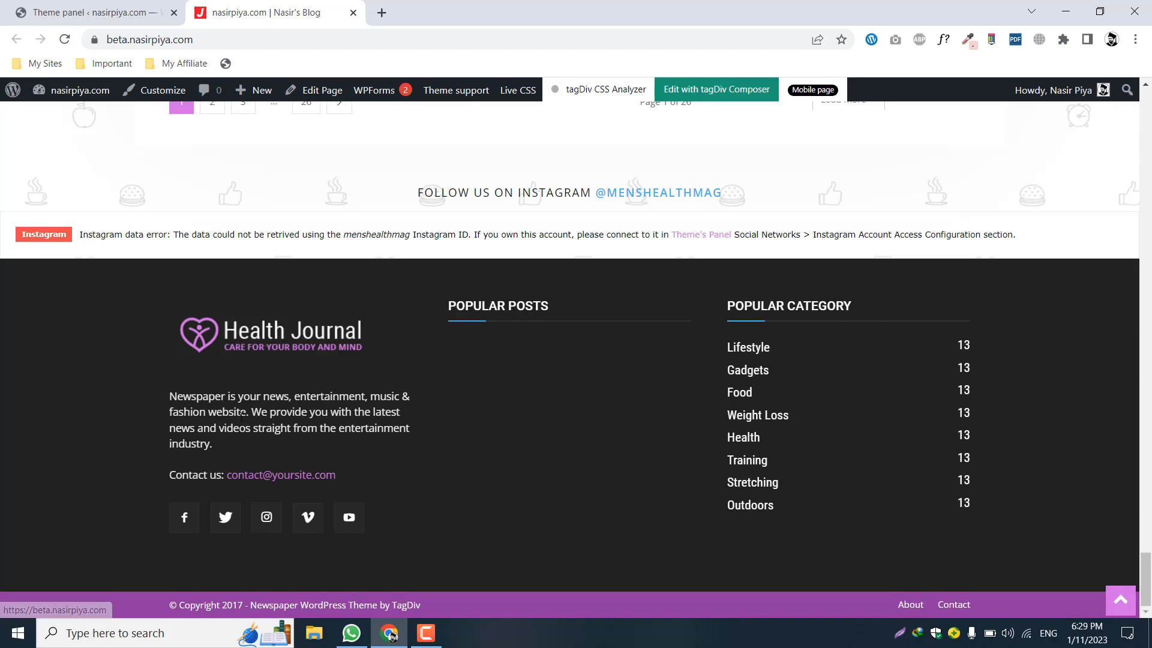
Step: Back in the theme panel, examine the footer logo, footer text, email address and social icons options
{"action": "left_click", "coordinate": [114, 10]}
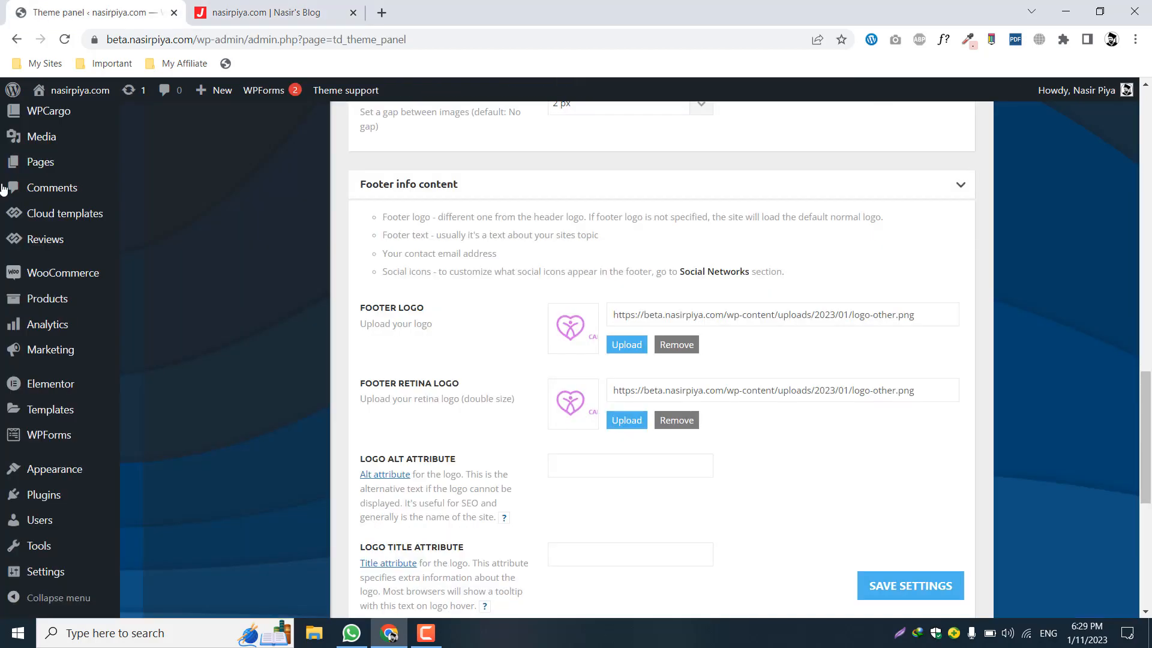
{"action": "scroll", "coordinate": [540, 381], "scroll_direction": "down", "scroll_amount": 6}
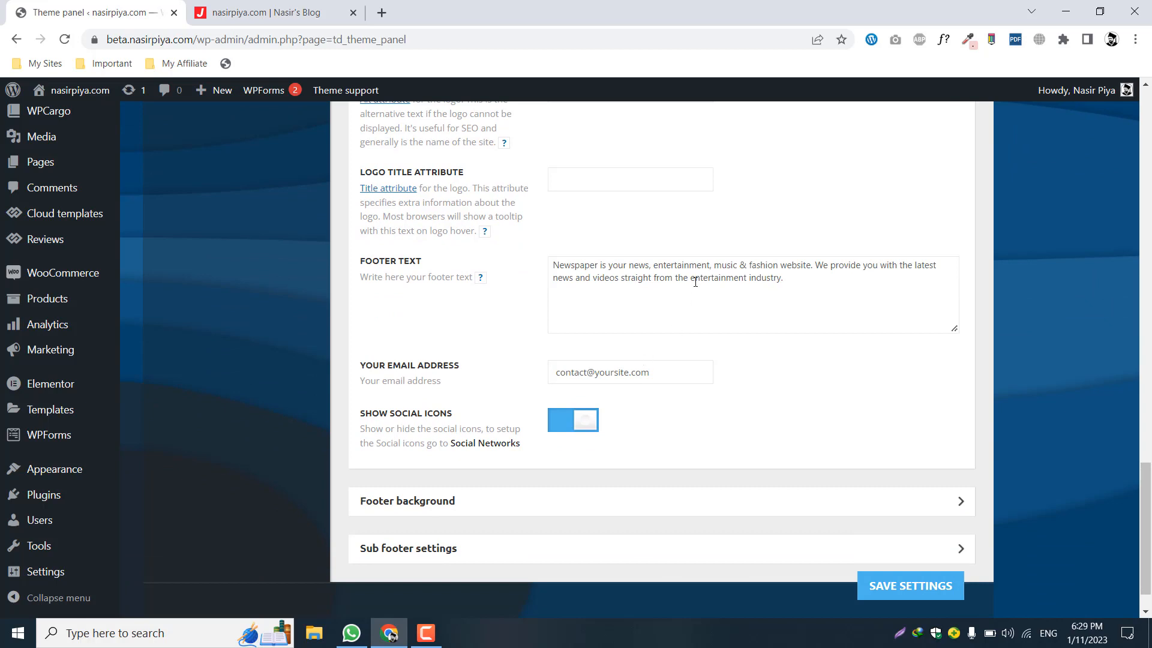
{"action": "triple_click", "coordinate": [695, 274]}
{"action": "left_click_drag", "start_coordinate": [666, 375], "coordinate": [513, 378]}
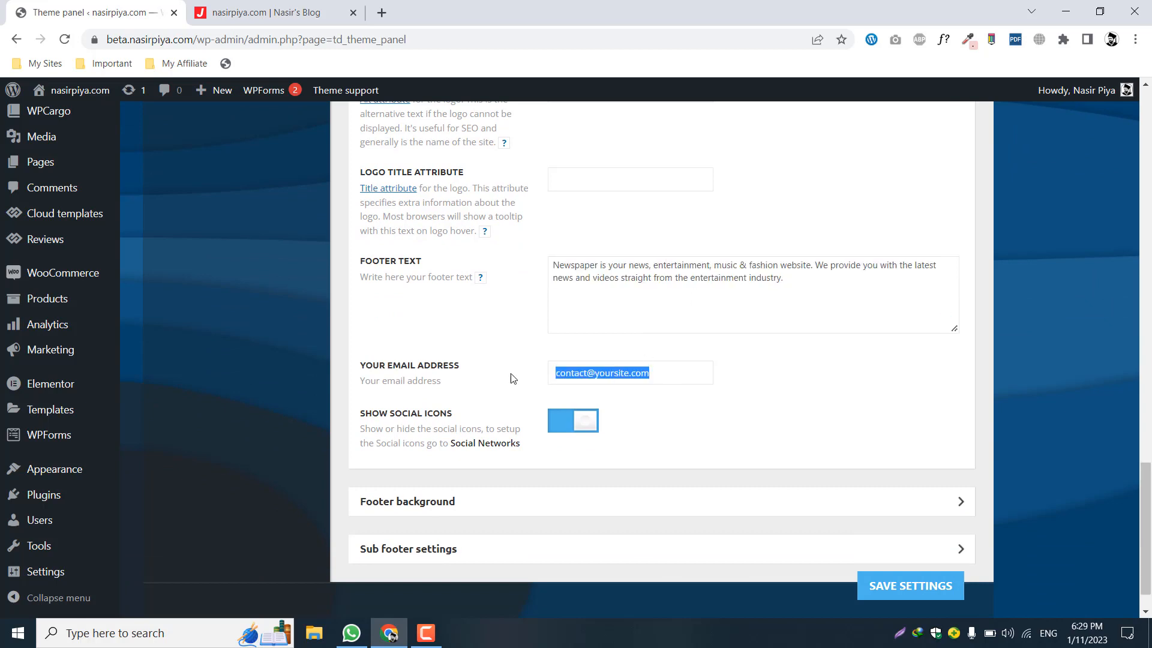
{"action": "left_click", "coordinate": [606, 360]}
{"action": "scroll", "coordinate": [606, 360], "scroll_direction": "down", "scroll_amount": 1}
{"action": "left_click_drag", "start_coordinate": [437, 398], "coordinate": [462, 389]}
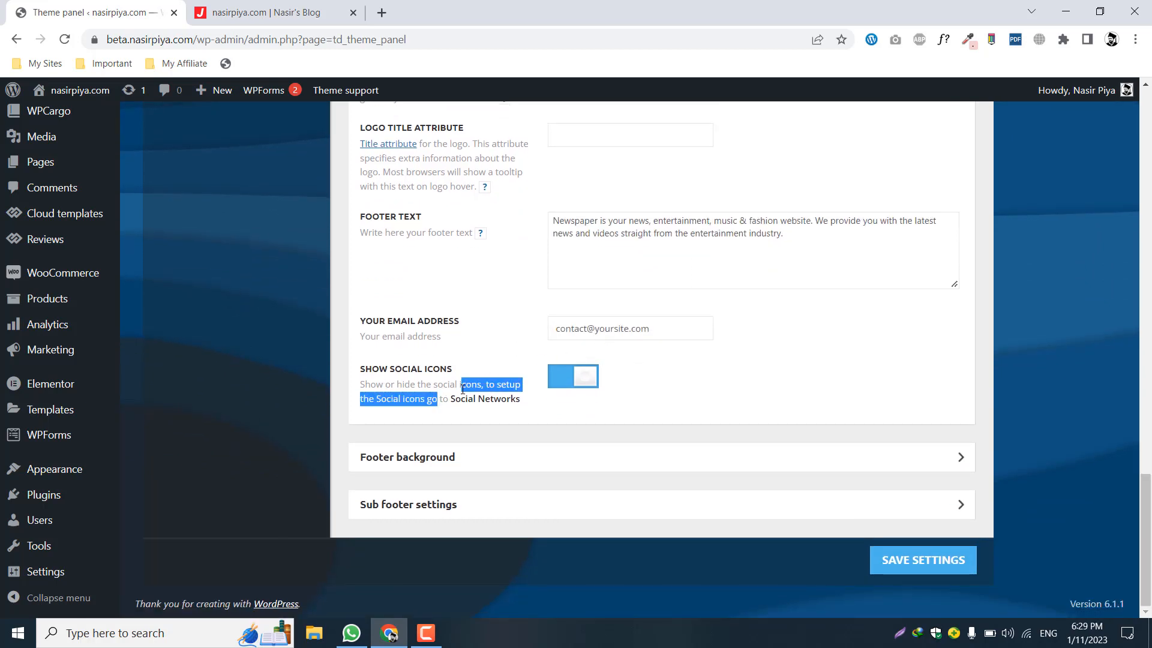
Step: Expand the Footer background section and examine its image upload, repeat, size, position and opacity options
{"action": "left_click", "coordinate": [435, 457]}
{"action": "scroll", "coordinate": [476, 386], "scroll_direction": "down", "scroll_amount": 4}
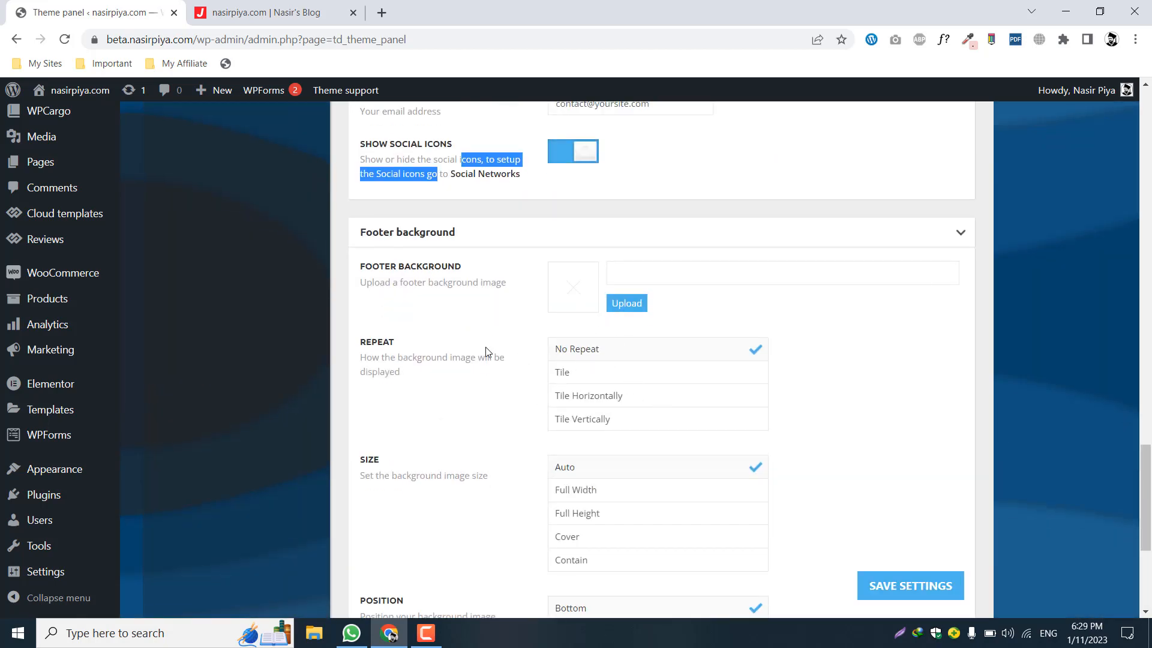
{"action": "scroll", "coordinate": [488, 352], "scroll_direction": "down", "scroll_amount": 5}
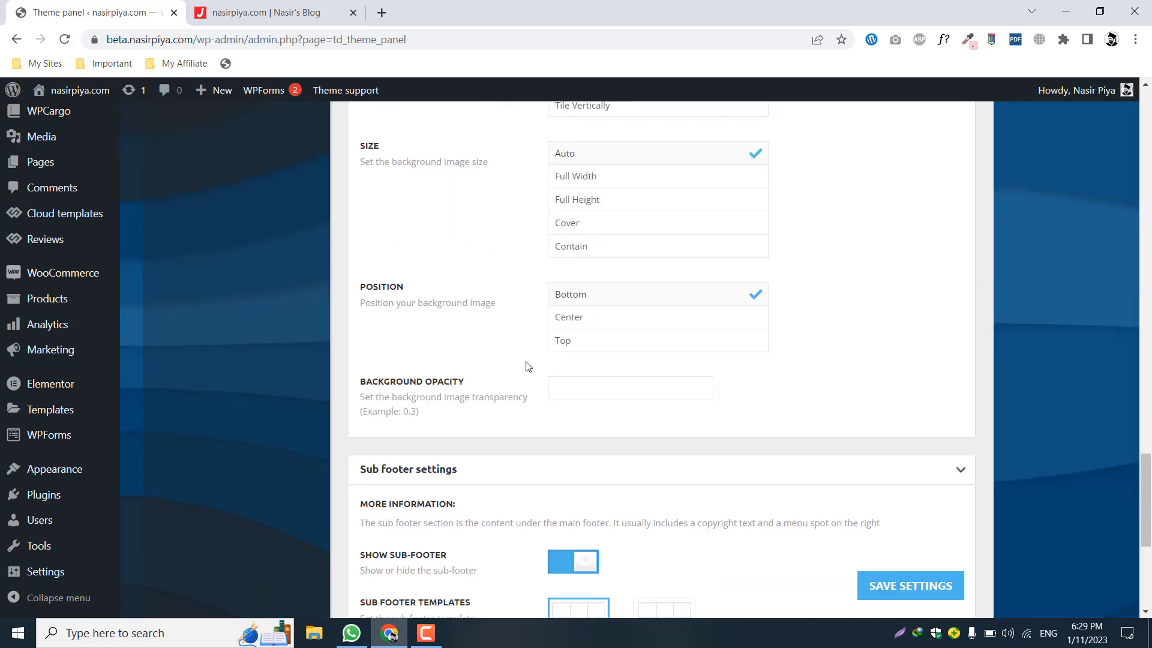
Step: Compare the live site's bottom bar with the Sub footer settings, examining the template, copyright text, copyright symbol and footer menu options
{"action": "left_click", "coordinate": [336, 7]}
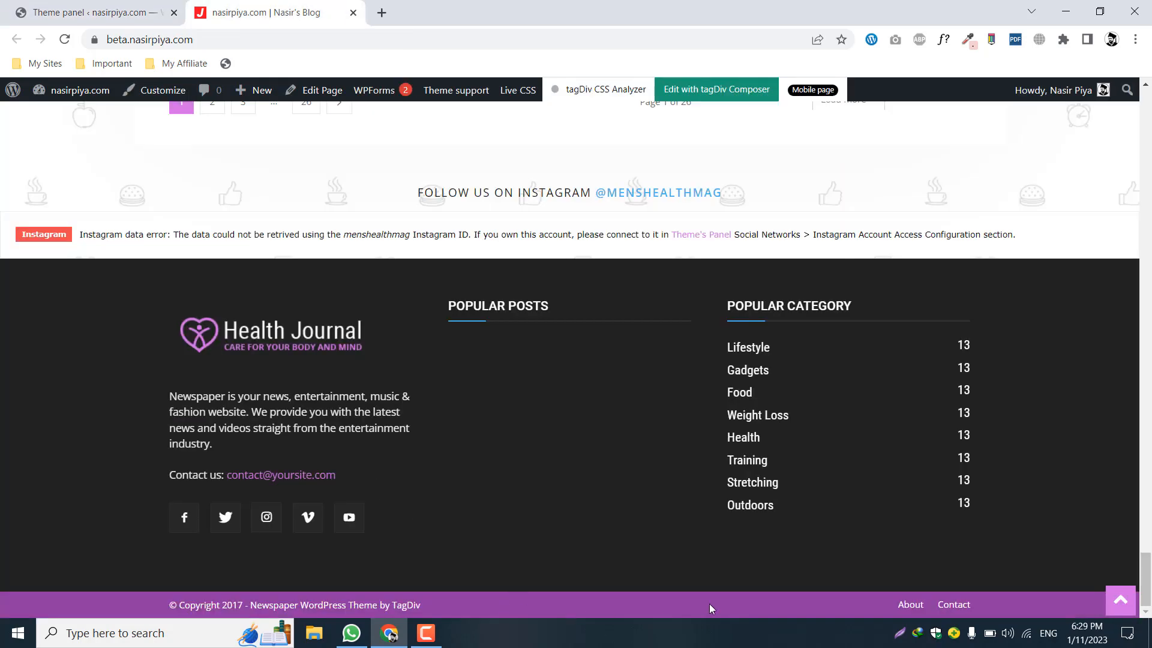
{"action": "left_click", "coordinate": [96, 12]}
{"action": "scroll", "coordinate": [499, 363], "scroll_direction": "down", "scroll_amount": 2}
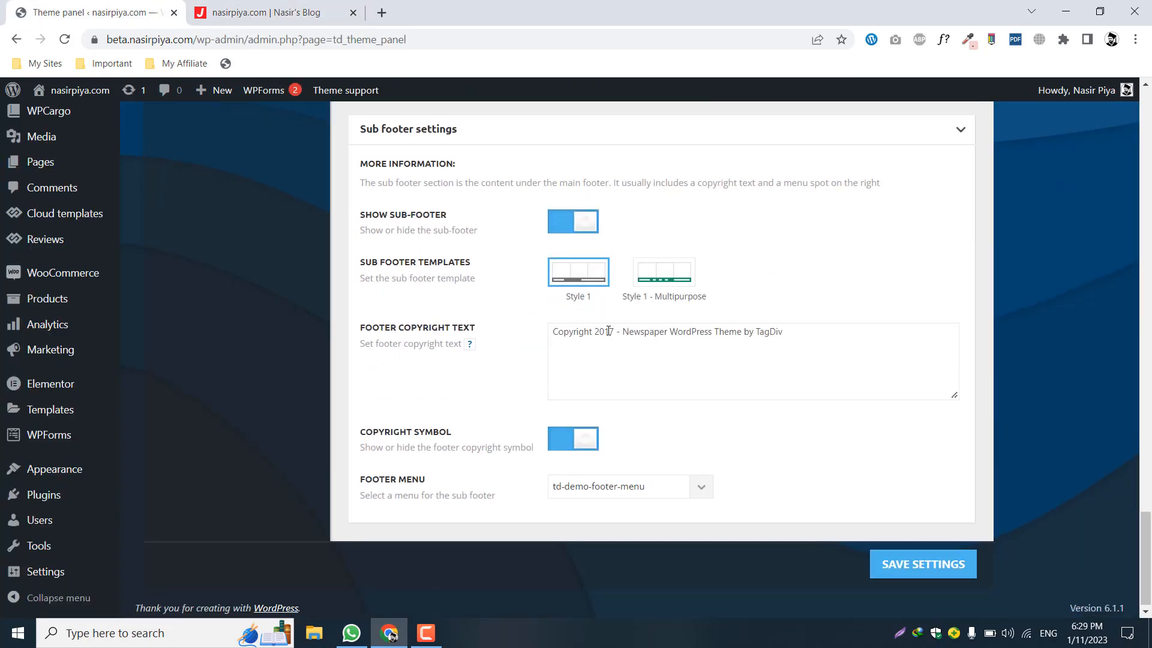
{"action": "left_click_drag", "start_coordinate": [593, 332], "coordinate": [620, 333]}
{"action": "left_click", "coordinate": [617, 334]}
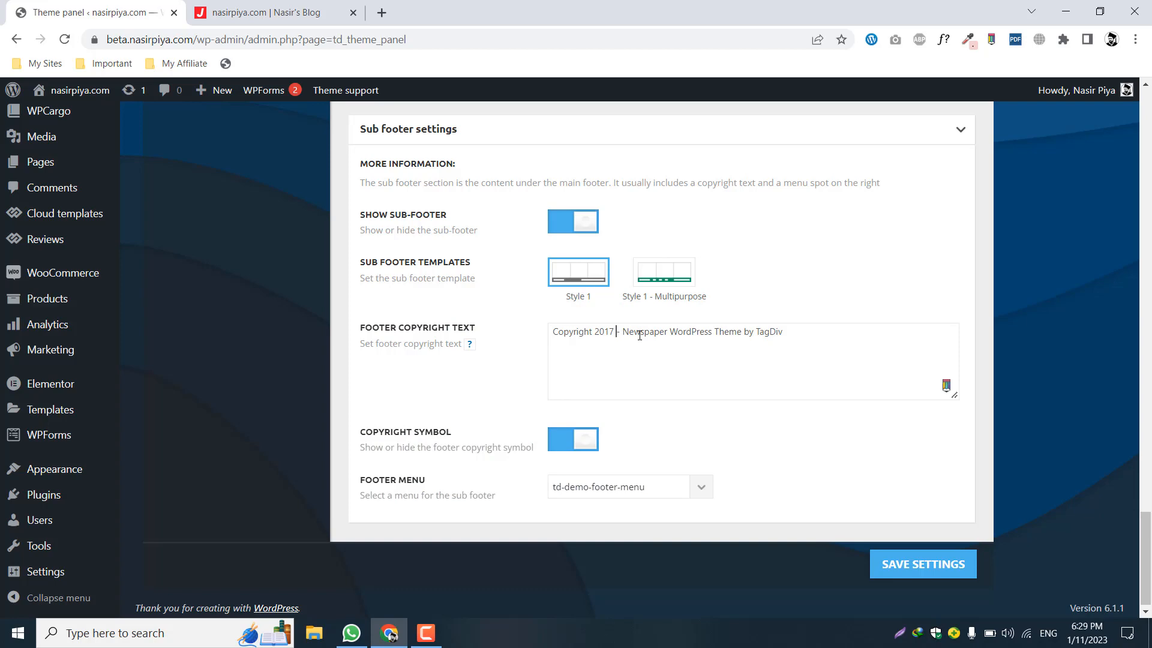
{"action": "left_click", "coordinate": [604, 334]}
Step: Open the theme panel's Ads settings and examine the Header ad code, title and device-specific disable options
{"action": "scroll", "coordinate": [452, 311], "scroll_direction": "up", "scroll_amount": 20}
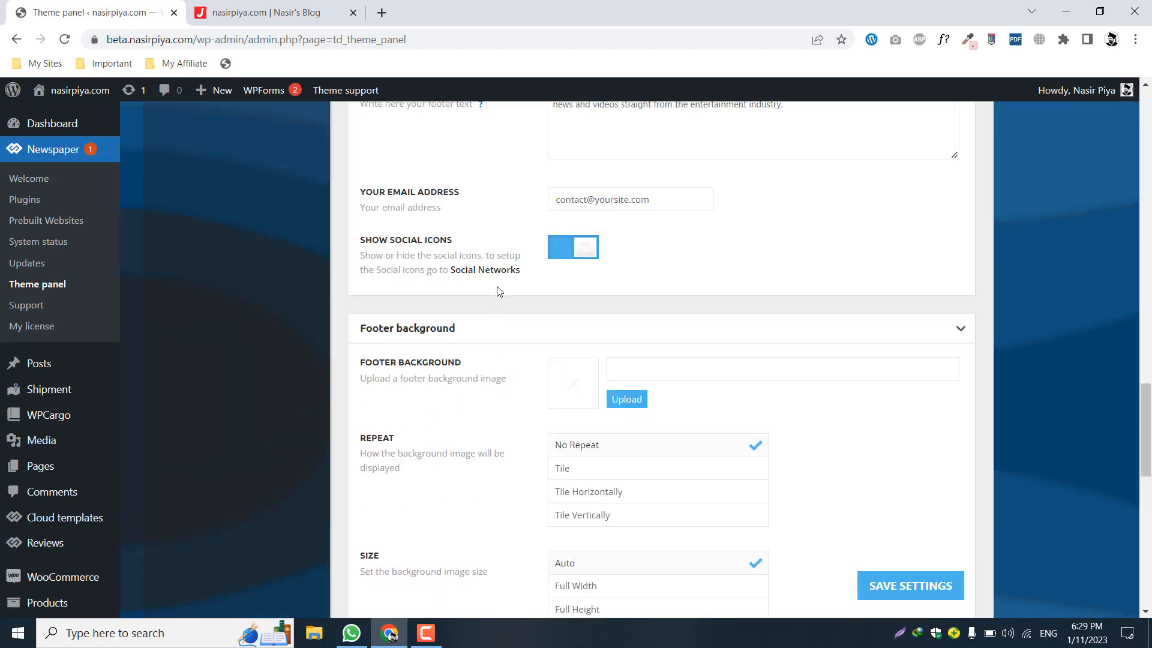
{"action": "scroll", "coordinate": [499, 291], "scroll_direction": "up", "scroll_amount": 10}
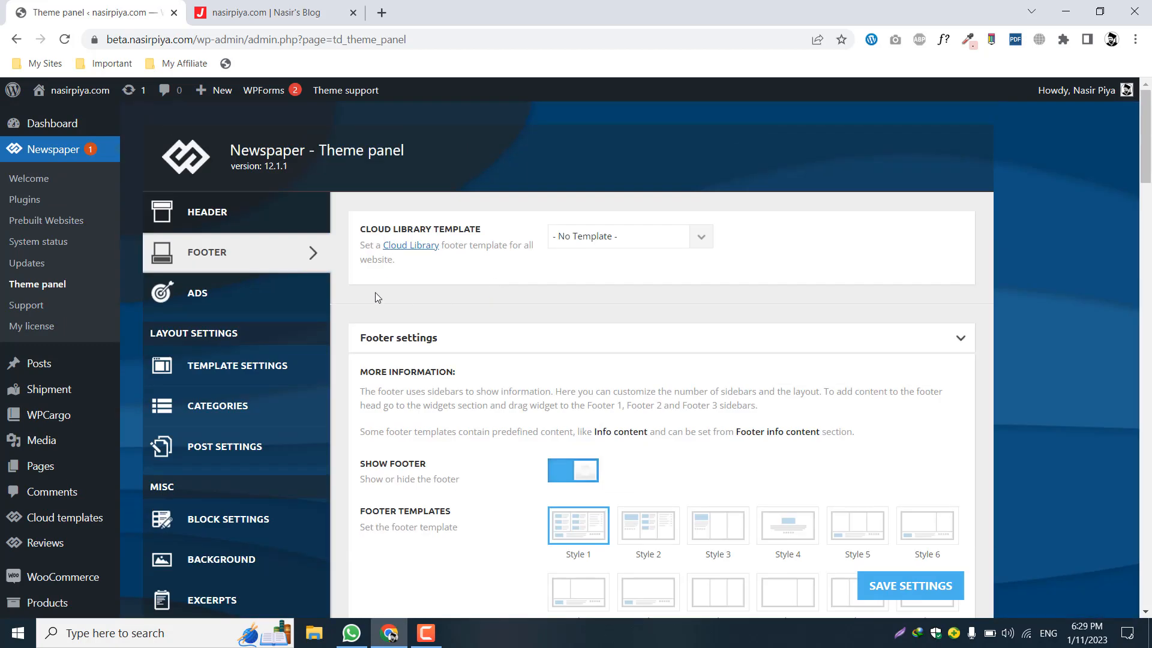
{"action": "left_click", "coordinate": [207, 294]}
{"action": "left_click", "coordinate": [422, 235]}
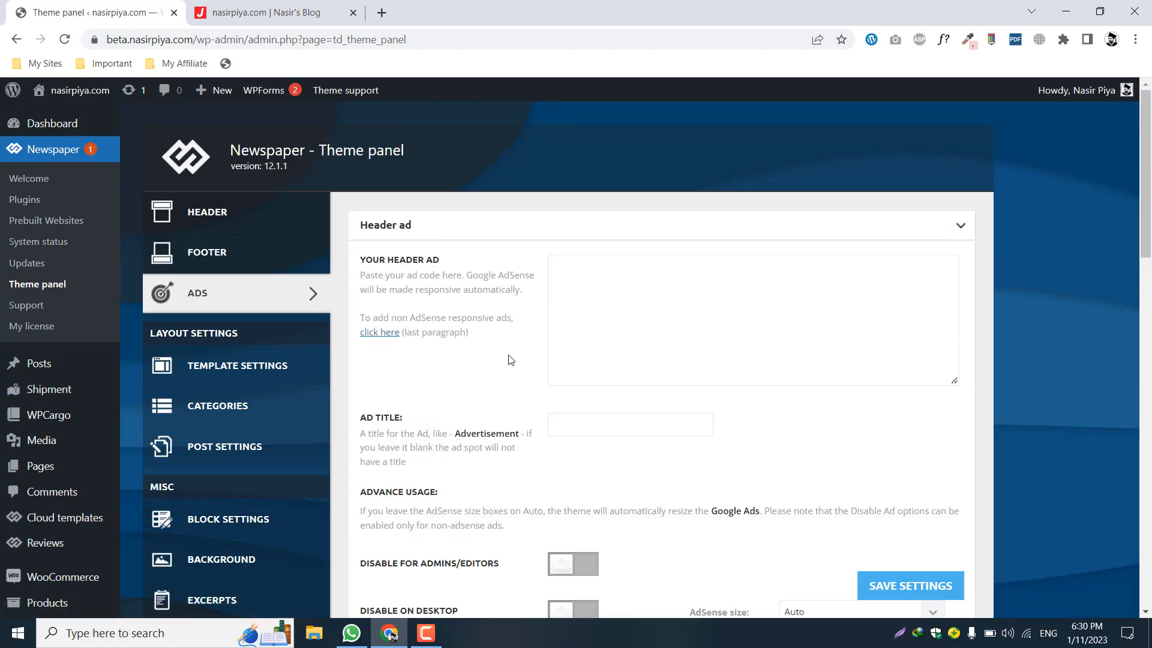
{"action": "scroll", "coordinate": [799, 225], "scroll_direction": "down", "scroll_amount": 9}
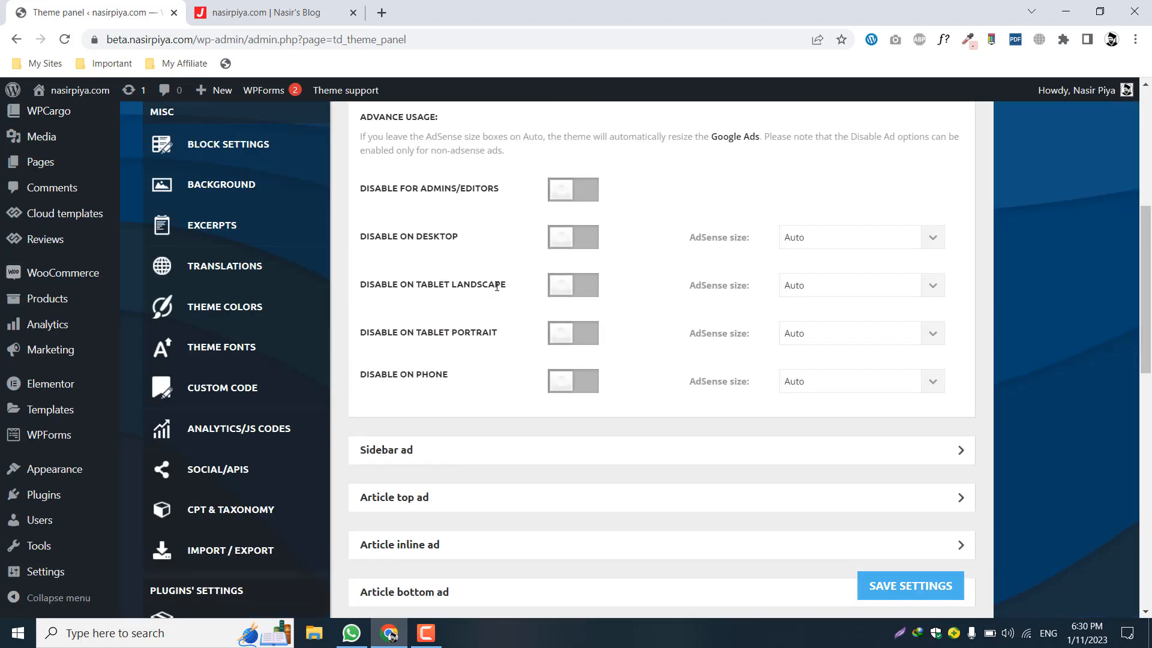
{"action": "scroll", "coordinate": [447, 350], "scroll_direction": "down", "scroll_amount": 1}
Step: Expand the Sidebar ad section and look through its options and the remaining ad spots in the list
{"action": "left_click", "coordinate": [410, 308]}
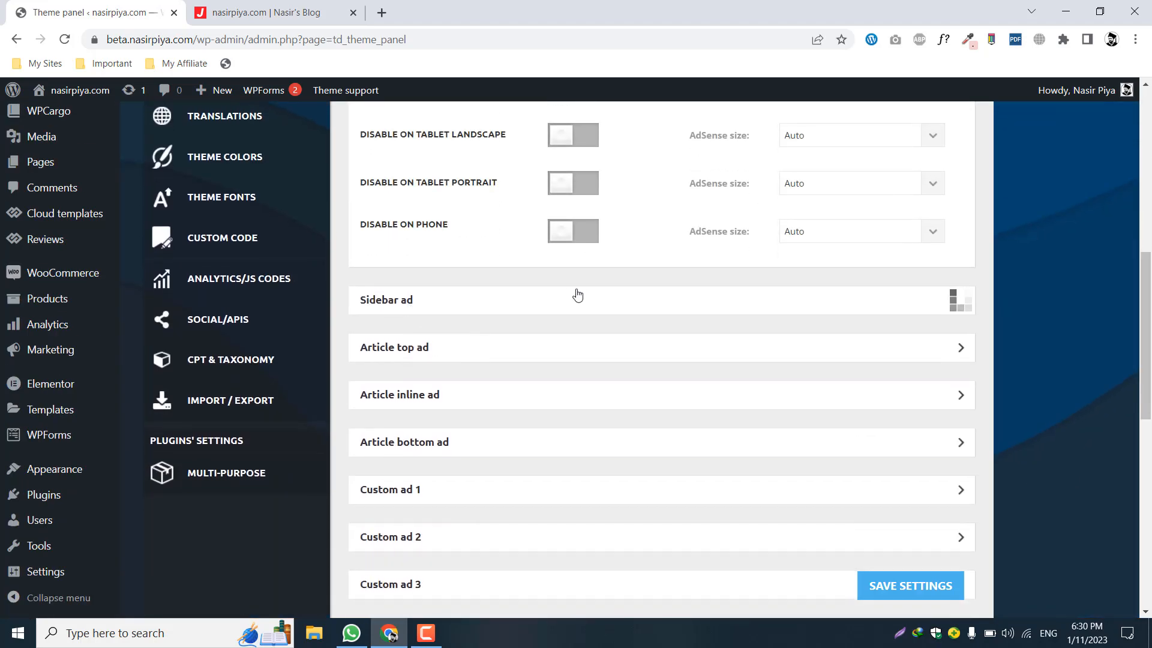
{"action": "scroll", "coordinate": [575, 296], "scroll_direction": "down", "scroll_amount": 1}
{"action": "scroll", "coordinate": [519, 442], "scroll_direction": "down", "scroll_amount": 8}
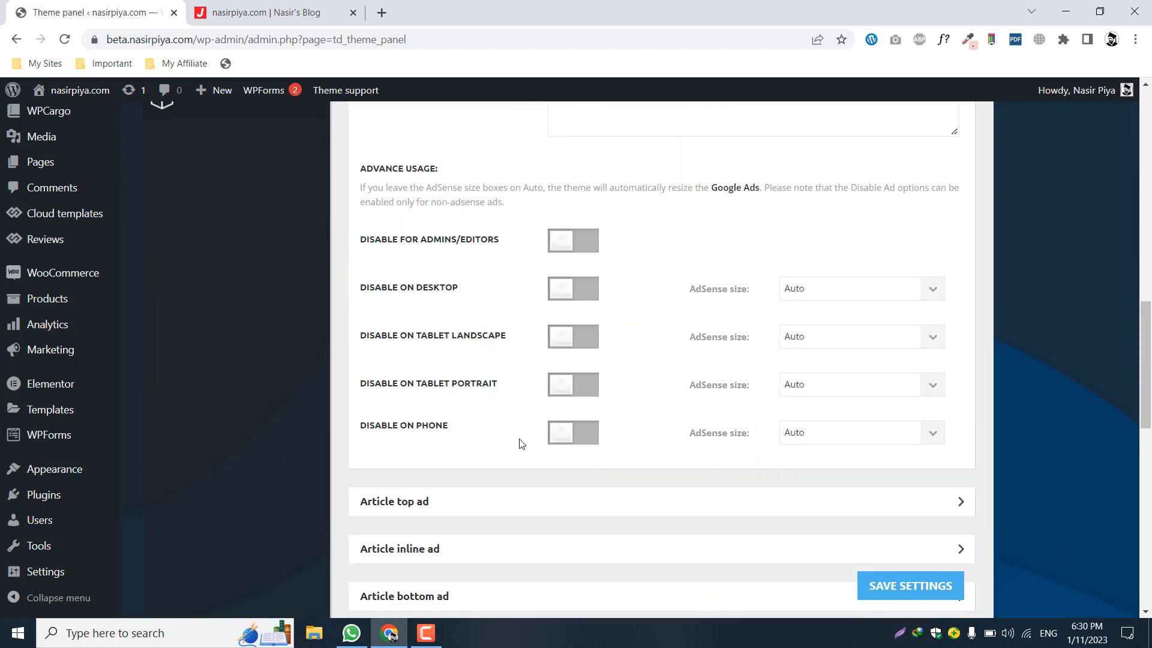
{"action": "scroll", "coordinate": [451, 341], "scroll_direction": "down", "scroll_amount": 1}
{"action": "scroll", "coordinate": [526, 467], "scroll_direction": "down", "scroll_amount": 5}
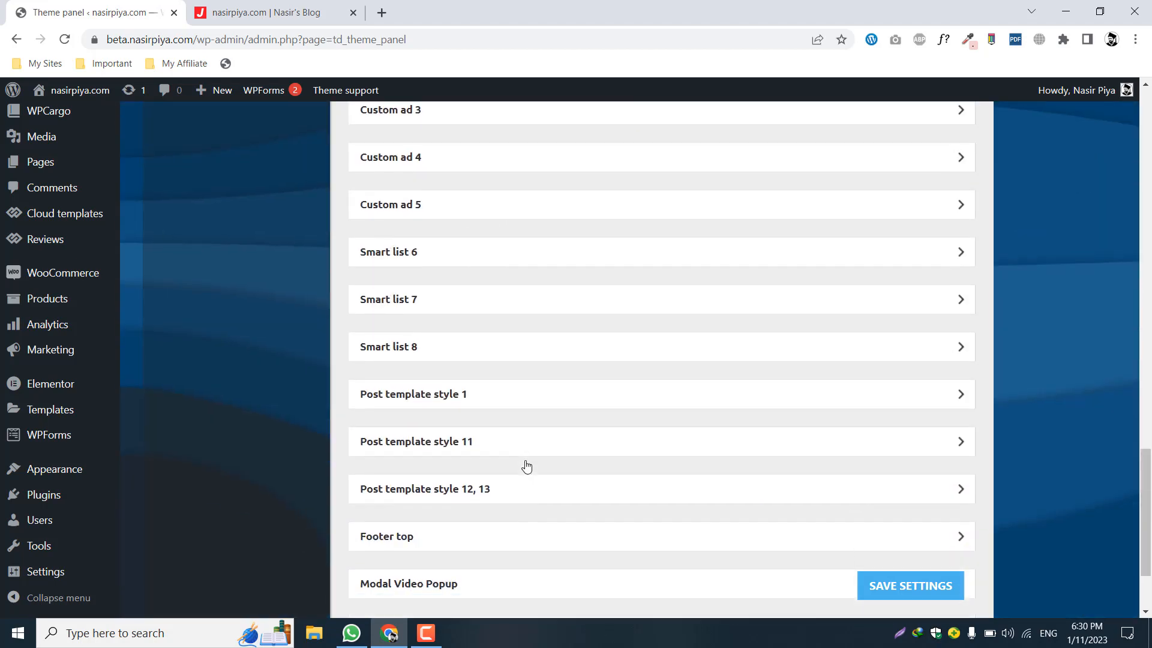
{"action": "scroll", "coordinate": [527, 467], "scroll_direction": "up", "scroll_amount": 2}
{"action": "scroll", "coordinate": [527, 467], "scroll_direction": "down", "scroll_amount": 4}
{"action": "scroll", "coordinate": [526, 467], "scroll_direction": "up", "scroll_amount": 20}
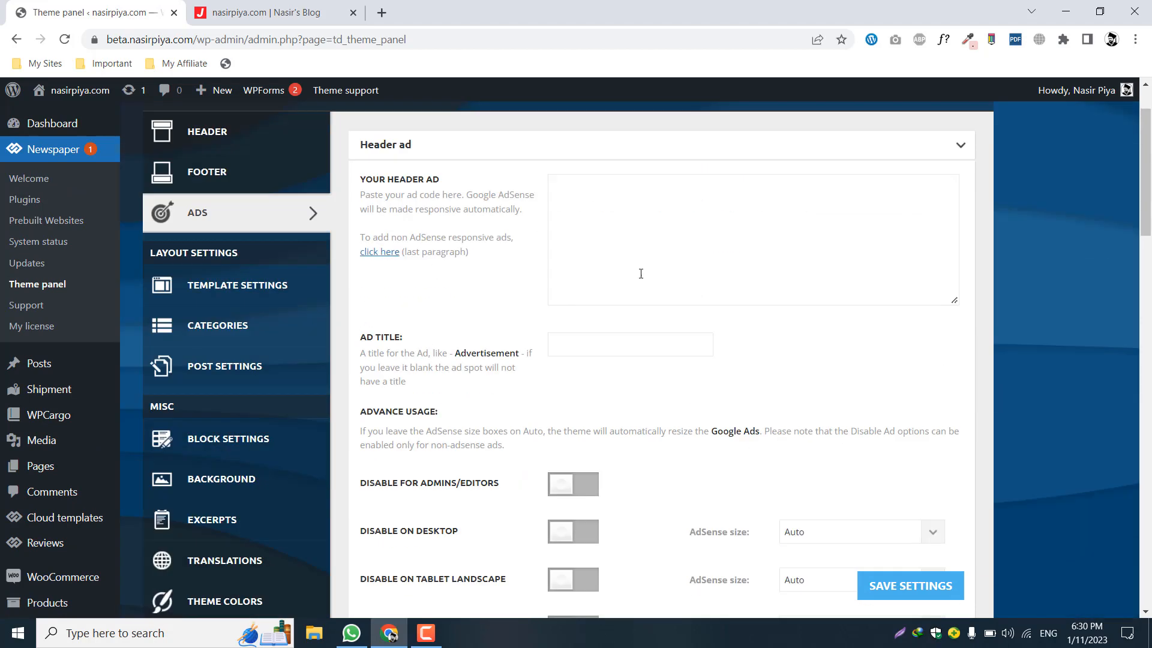
Step: Open the Template settings and examine the Smart sidebar and ToTop button options
{"action": "scroll", "coordinate": [637, 369], "scroll_direction": "up", "scroll_amount": 2}
{"action": "left_click", "coordinate": [301, 375]}
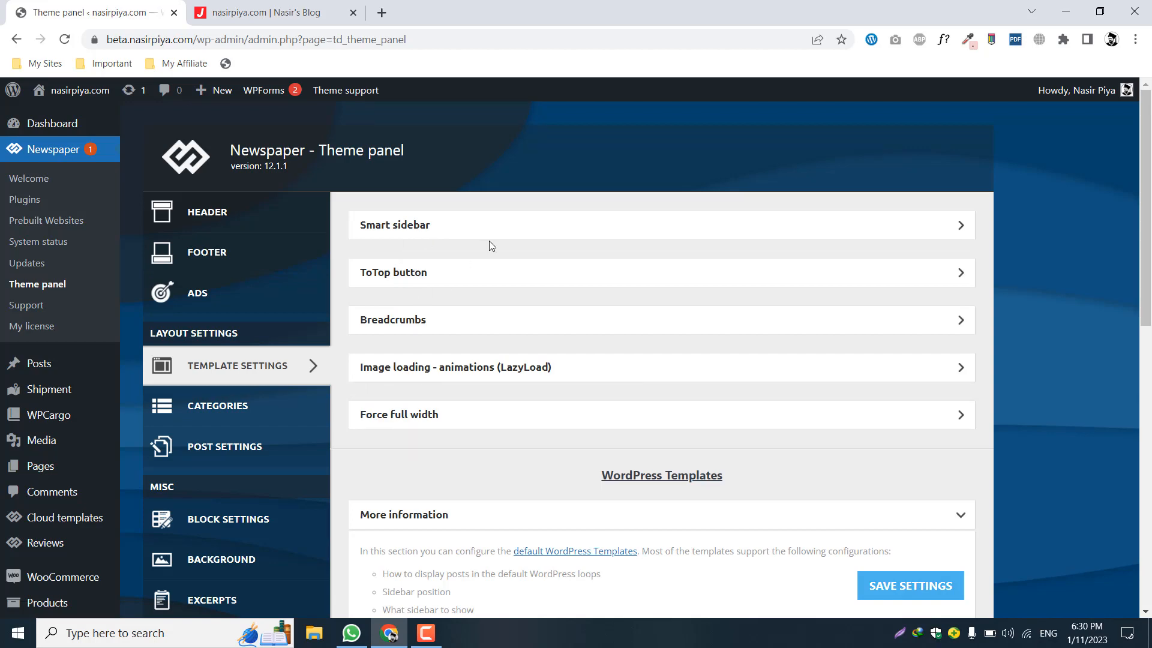
{"action": "left_click", "coordinate": [489, 223]}
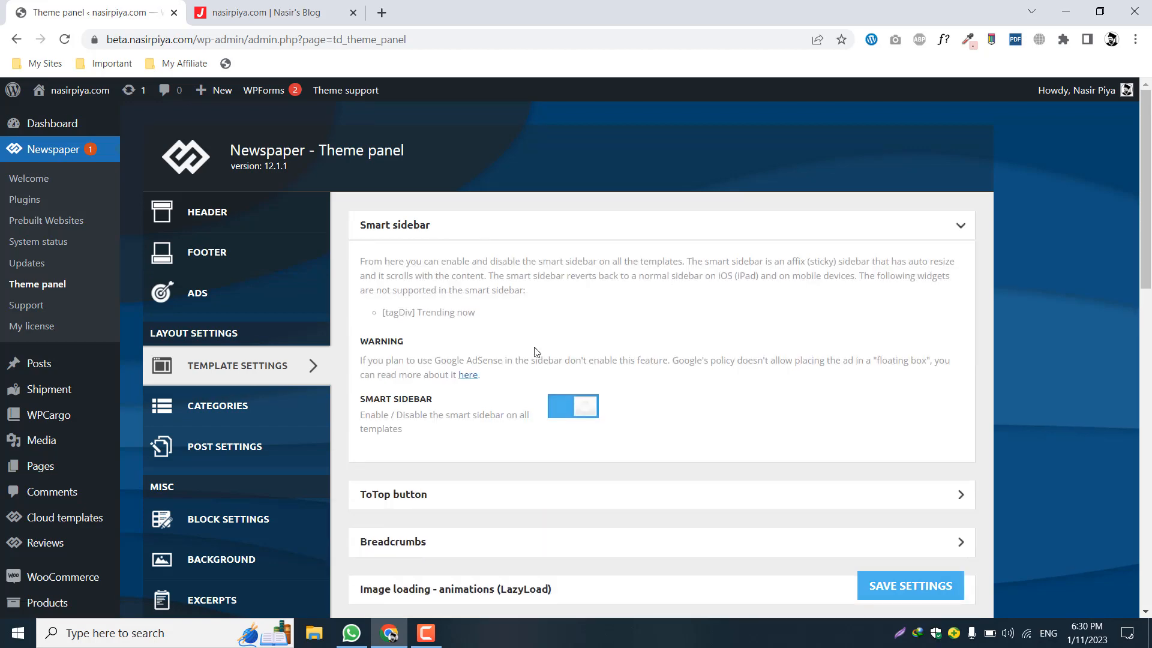
{"action": "scroll", "coordinate": [537, 352], "scroll_direction": "down", "scroll_amount": 1}
{"action": "left_click", "coordinate": [424, 418]}
{"action": "scroll", "coordinate": [509, 373], "scroll_direction": "down", "scroll_amount": 3}
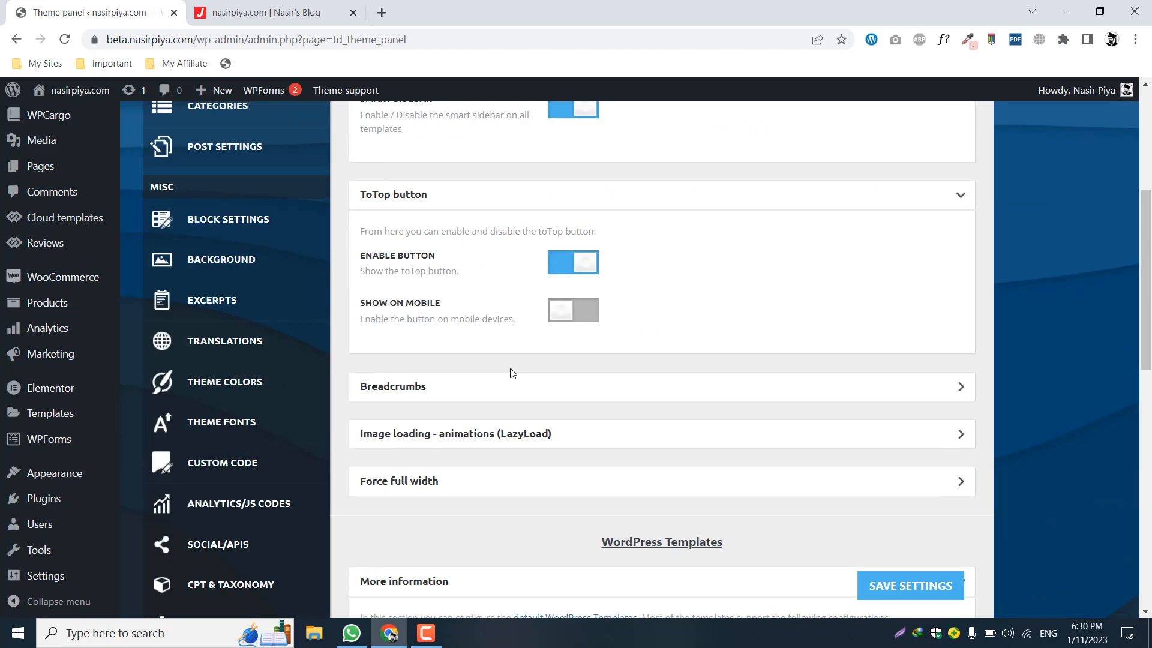
Step: Expand the Breadcrumbs section and examine its description and the home link, parent category and article title options
{"action": "left_click", "coordinate": [432, 393]}
{"action": "scroll", "coordinate": [520, 372], "scroll_direction": "down", "scroll_amount": 3}
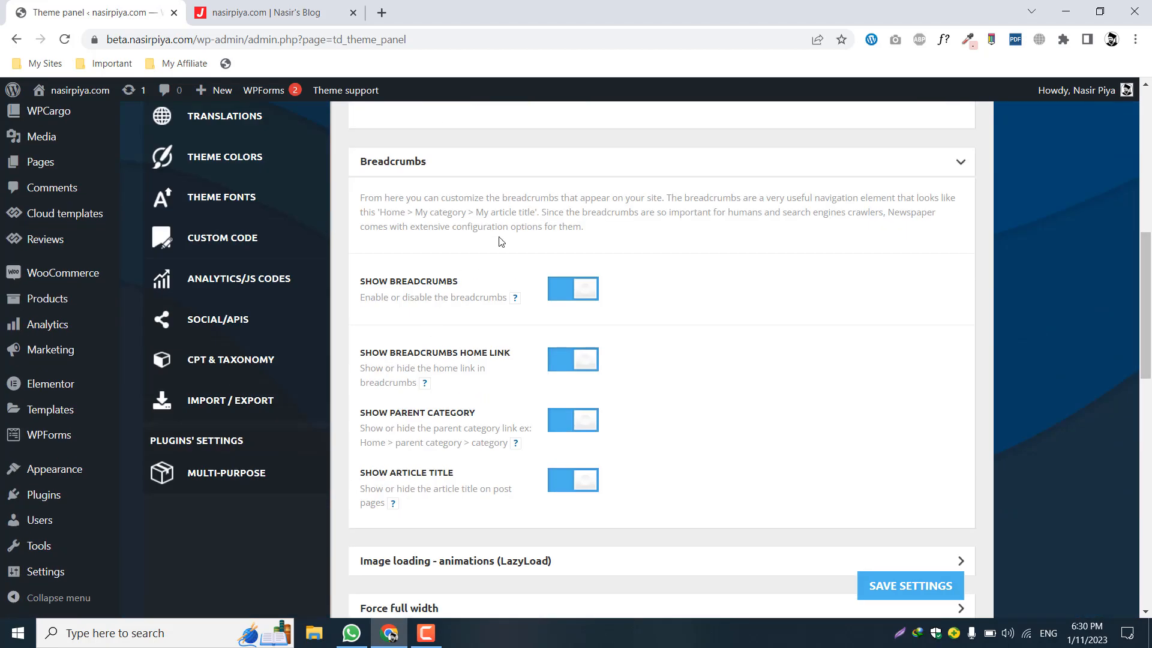
{"action": "left_click_drag", "start_coordinate": [569, 213], "coordinate": [711, 213]}
{"action": "left_click", "coordinate": [682, 262]}
{"action": "scroll", "coordinate": [634, 278], "scroll_direction": "down", "scroll_amount": 3}
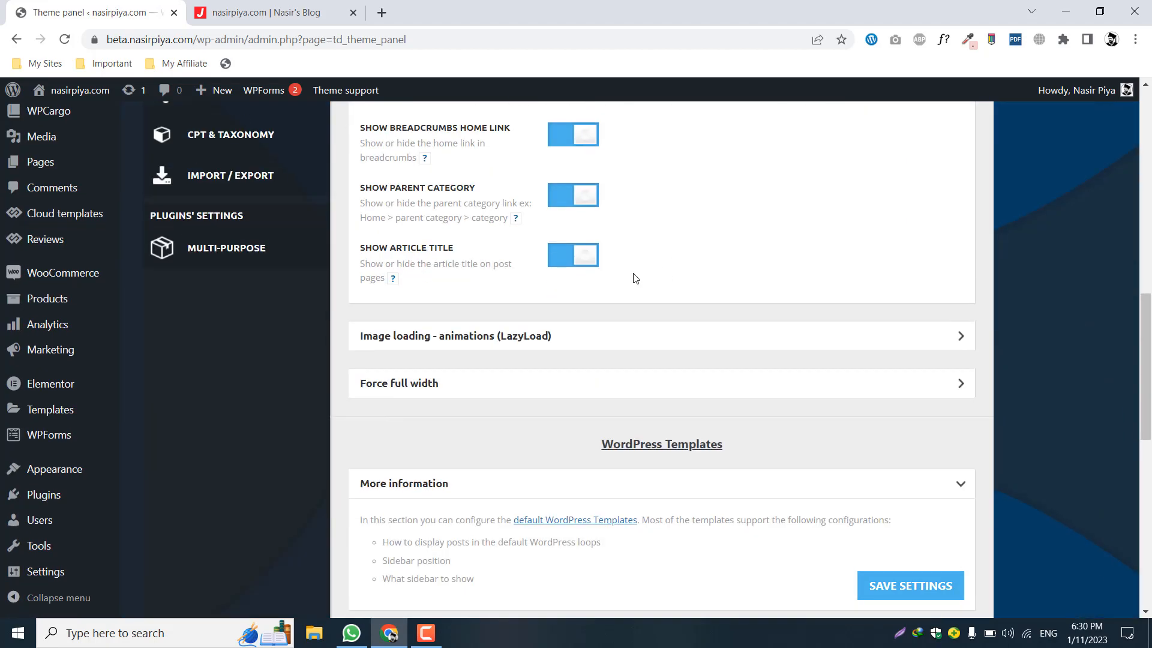
Step: Expand the Image loading animations (LazyLoad) section and look through its options and the list of WordPress templates
{"action": "left_click", "coordinate": [444, 338]}
{"action": "scroll", "coordinate": [455, 300], "scroll_direction": "down", "scroll_amount": 6}
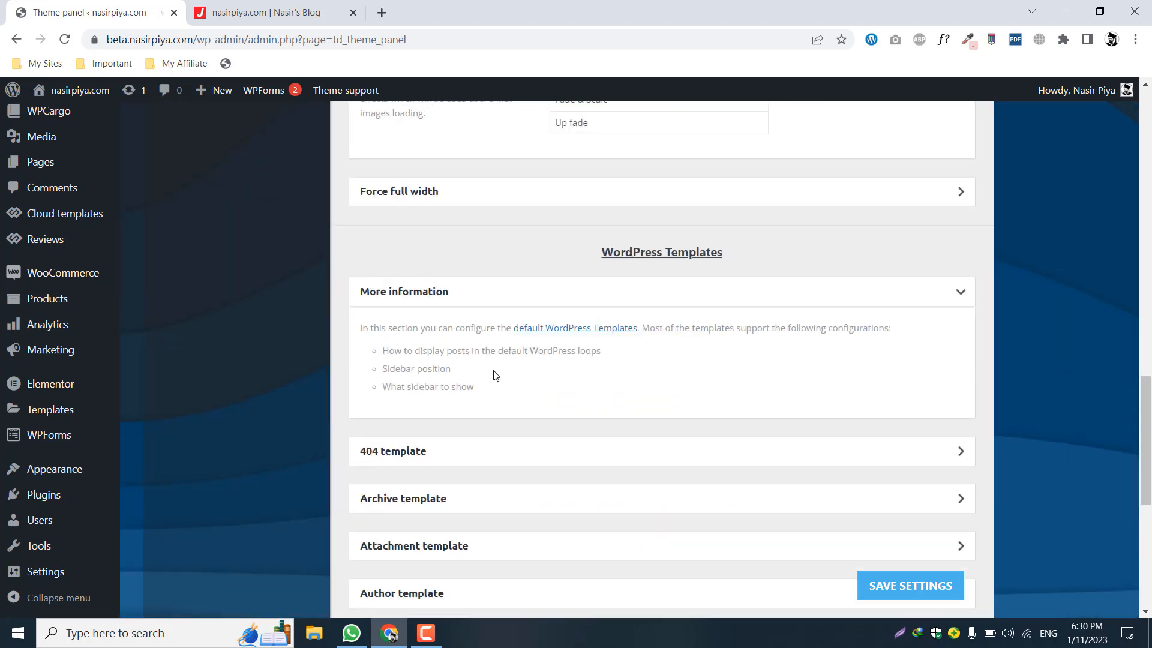
{"action": "scroll", "coordinate": [496, 375], "scroll_direction": "up", "scroll_amount": 6}
{"action": "scroll", "coordinate": [476, 397], "scroll_direction": "down", "scroll_amount": 7}
{"action": "scroll", "coordinate": [460, 472], "scroll_direction": "down", "scroll_amount": 3}
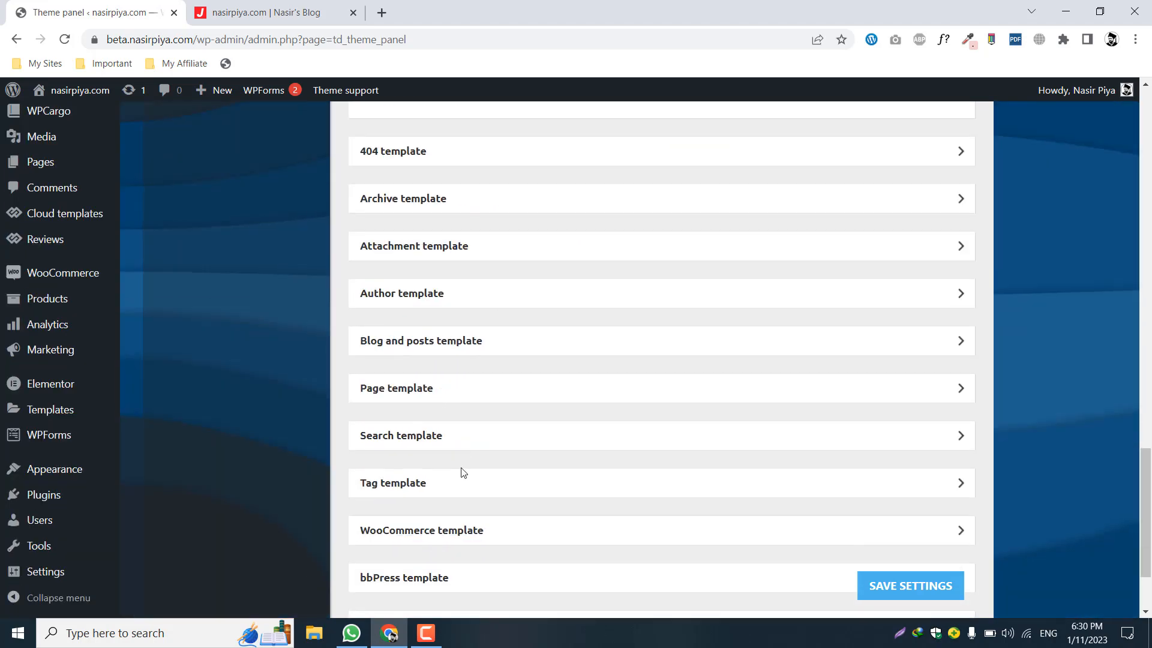
Step: Open the Categories settings and examine the category template, pull-down filter and top posts style options
{"action": "scroll", "coordinate": [460, 468], "scroll_direction": "up", "scroll_amount": 15}
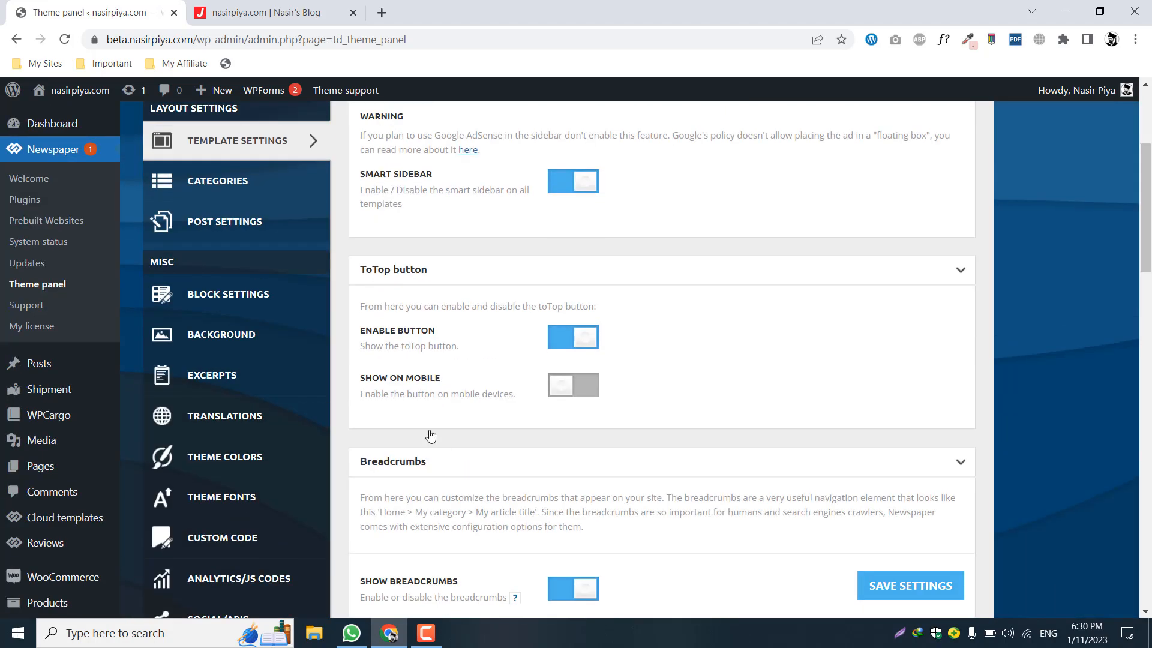
{"action": "left_click", "coordinate": [221, 183]}
{"action": "scroll", "coordinate": [542, 359], "scroll_direction": "down", "scroll_amount": 3}
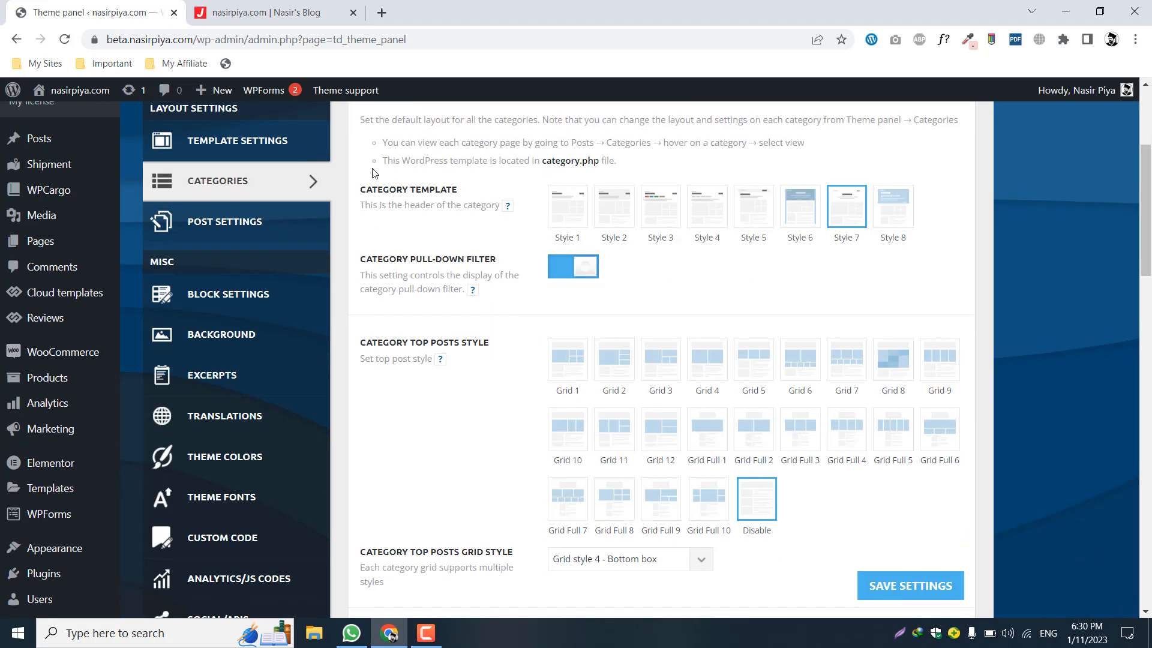
{"action": "scroll", "coordinate": [511, 400], "scroll_direction": "up", "scroll_amount": 2}
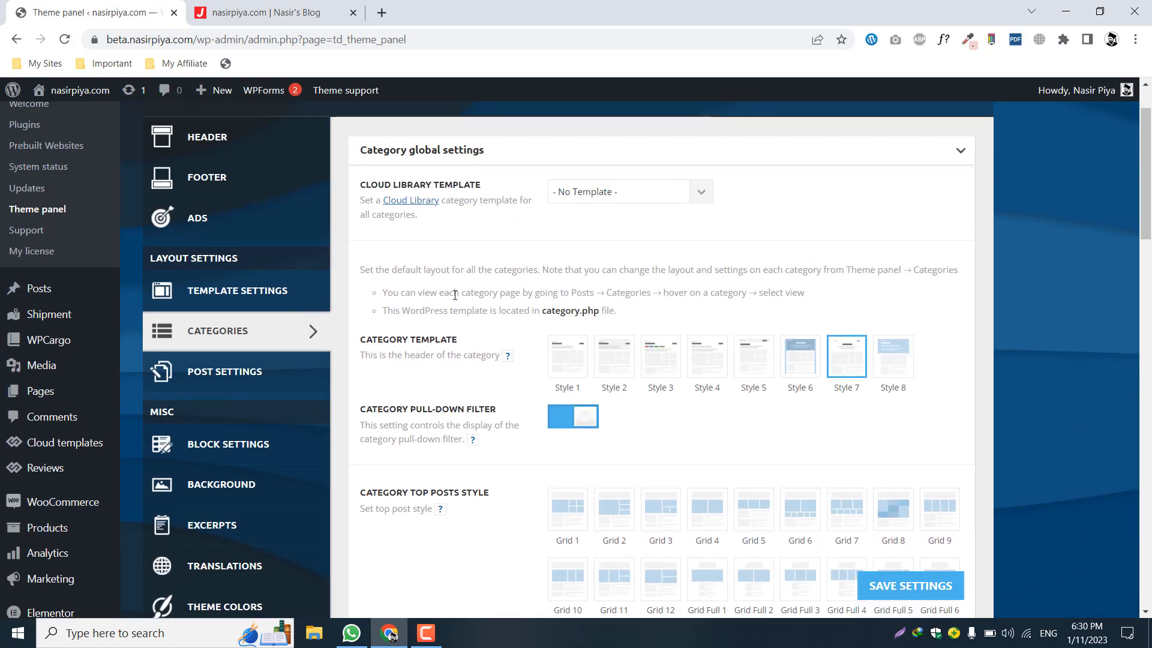
{"action": "scroll", "coordinate": [936, 327], "scroll_direction": "down", "scroll_amount": 1}
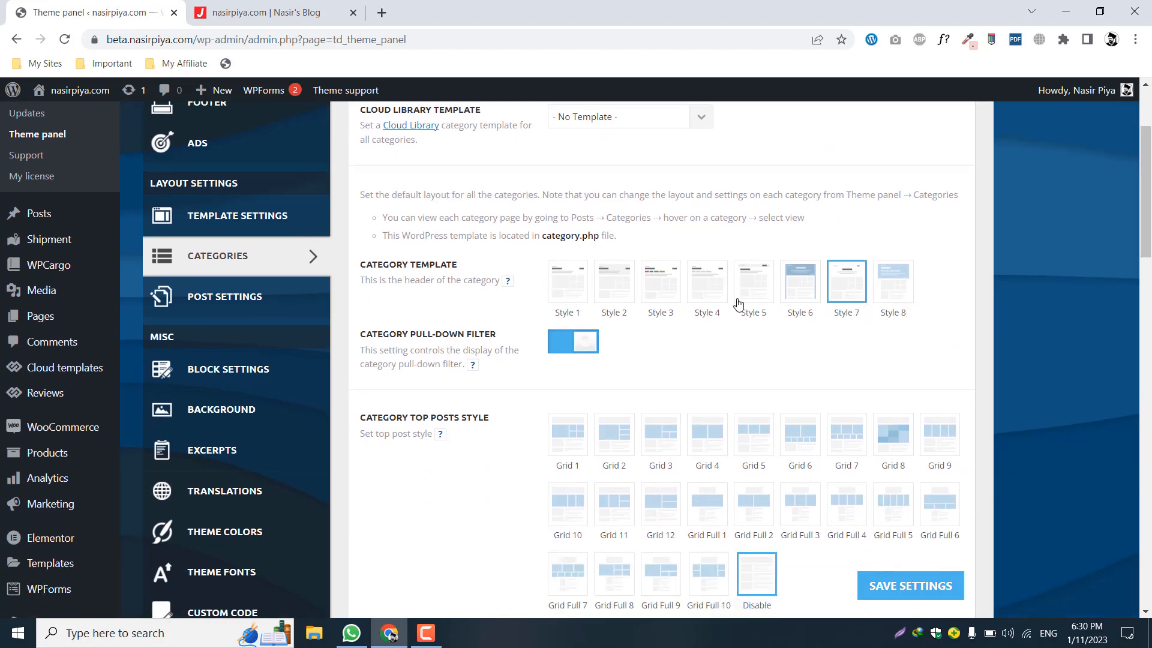
{"action": "scroll", "coordinate": [527, 378], "scroll_direction": "down", "scroll_amount": 2}
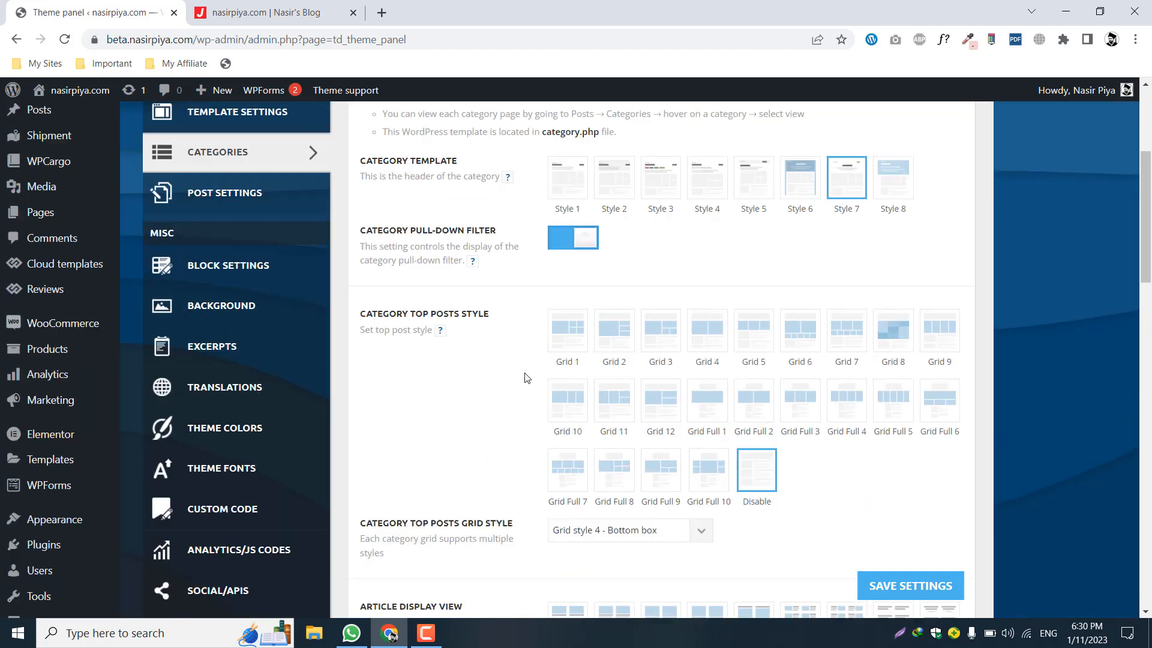
{"action": "scroll", "coordinate": [528, 377], "scroll_direction": "up", "scroll_amount": 2}
Step: Look over the blog's home page from the bottom back to its header, and return to the theme panel
{"action": "left_click", "coordinate": [264, 12]}
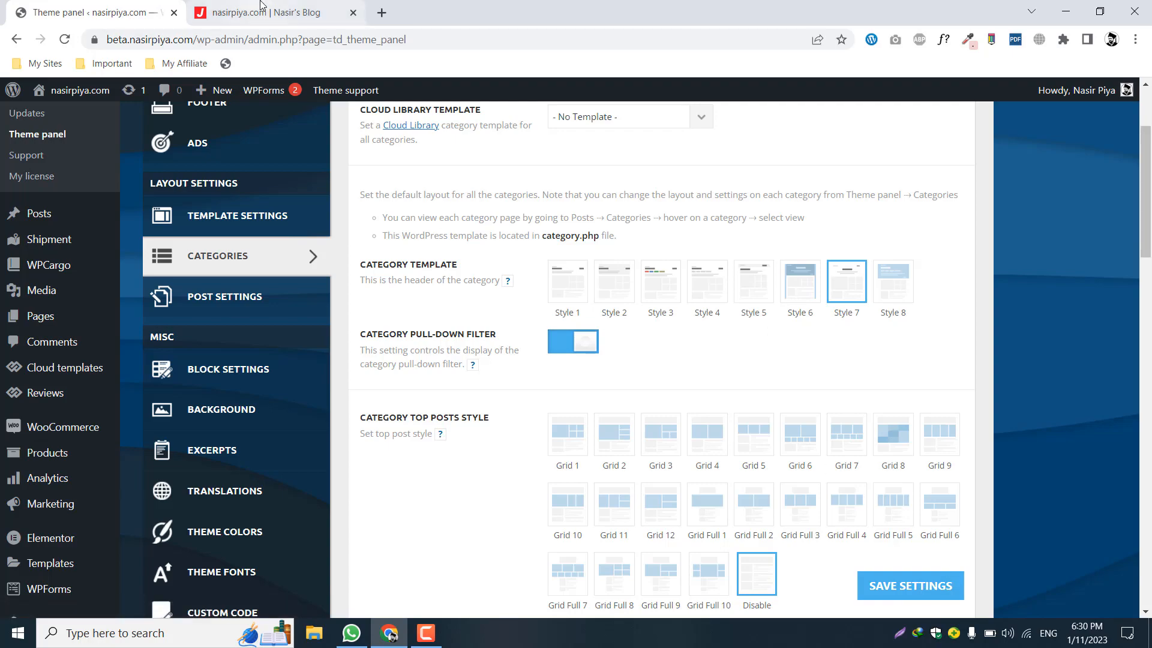
{"action": "scroll", "coordinate": [596, 271], "scroll_direction": "up", "scroll_amount": 5}
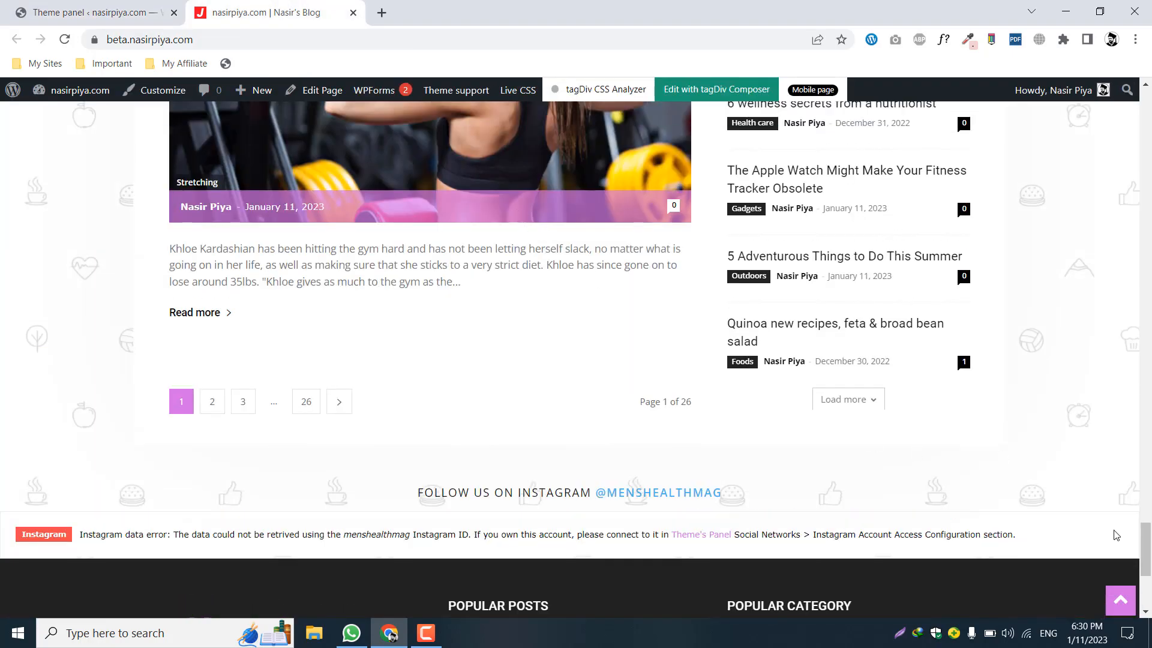
{"action": "left_click", "coordinate": [1120, 600]}
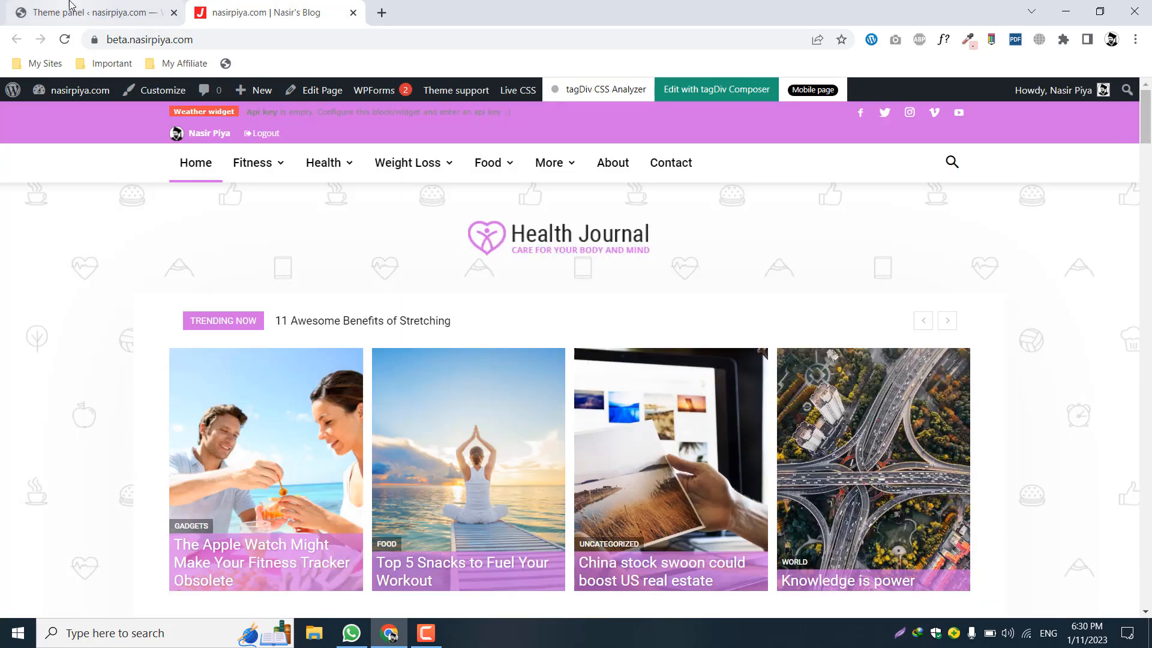
{"action": "left_click", "coordinate": [70, 5]}
Step: Review the per category settings list, expanding the Fitness category to examine its template, top posts style and article display view options
{"action": "scroll", "coordinate": [617, 342], "scroll_direction": "down", "scroll_amount": 15}
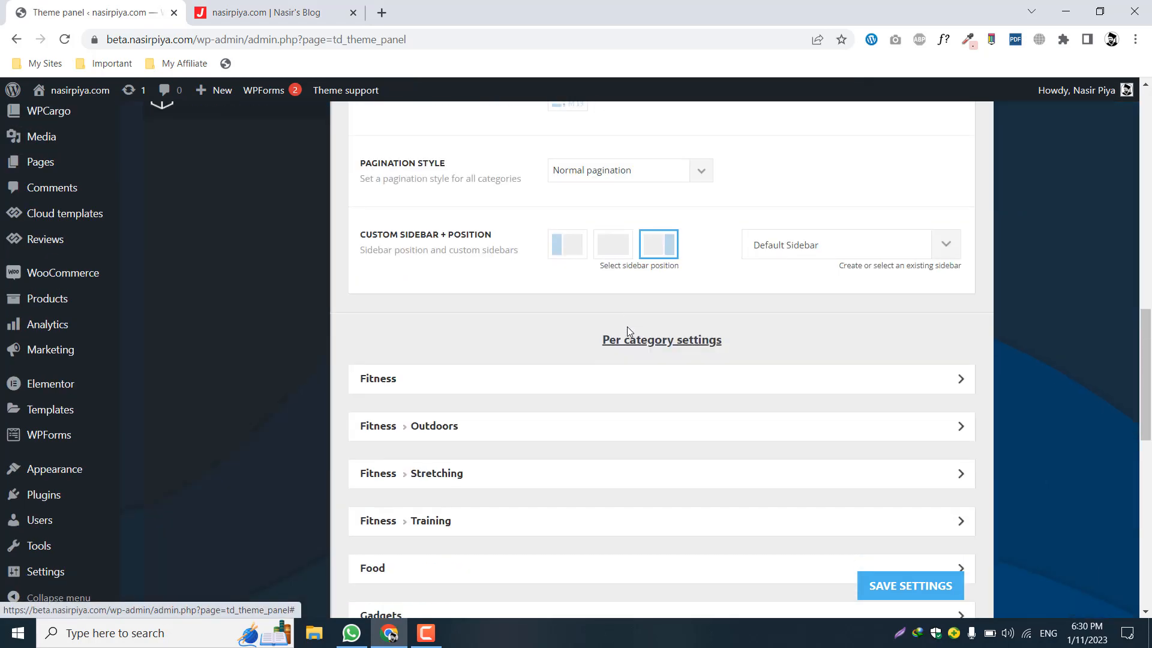
{"action": "scroll", "coordinate": [420, 259], "scroll_direction": "down", "scroll_amount": 3}
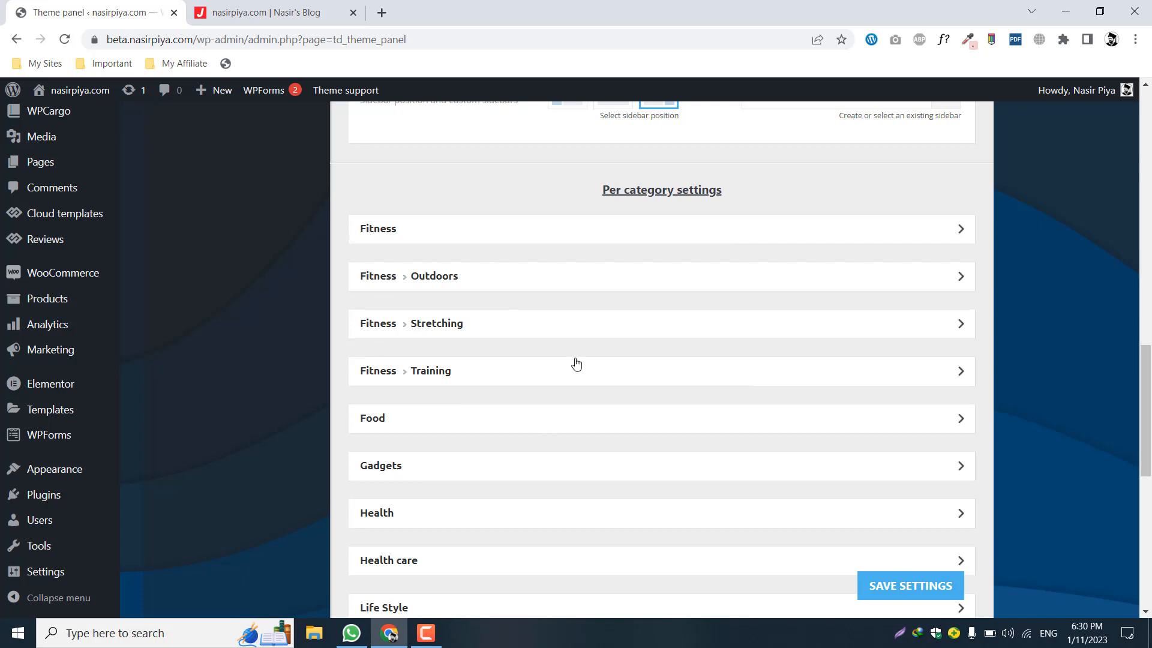
{"action": "scroll", "coordinate": [576, 364], "scroll_direction": "down", "scroll_amount": 5}
{"action": "scroll", "coordinate": [574, 362], "scroll_direction": "up", "scroll_amount": 5}
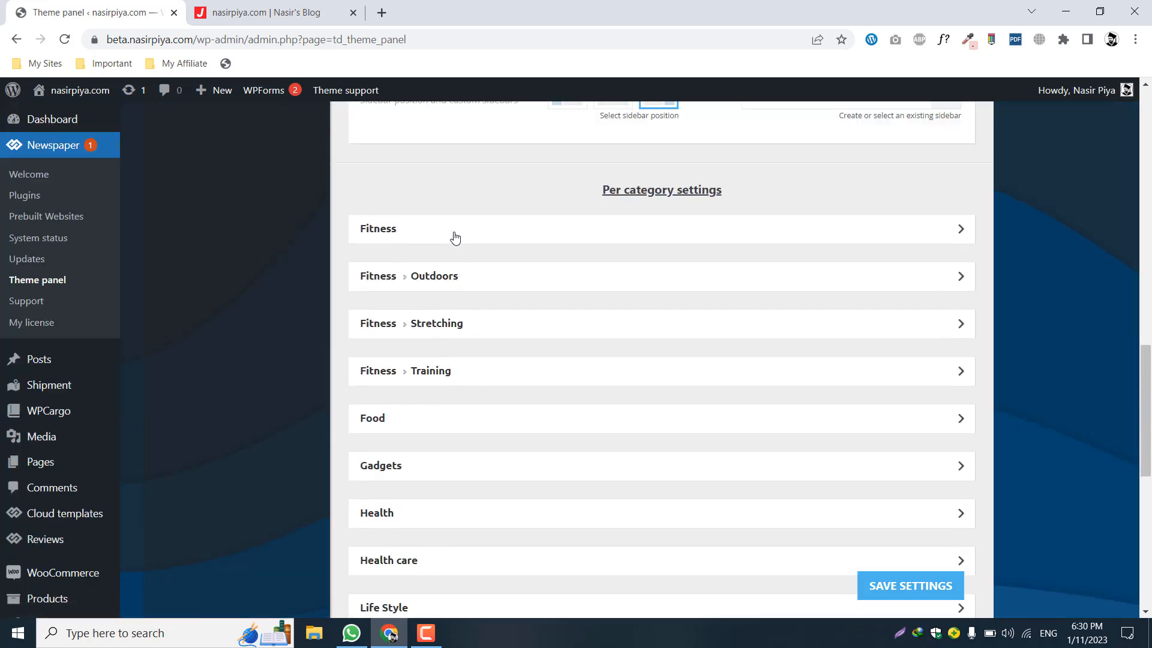
{"action": "left_click", "coordinate": [455, 237]}
{"action": "scroll", "coordinate": [506, 308], "scroll_direction": "down", "scroll_amount": 3}
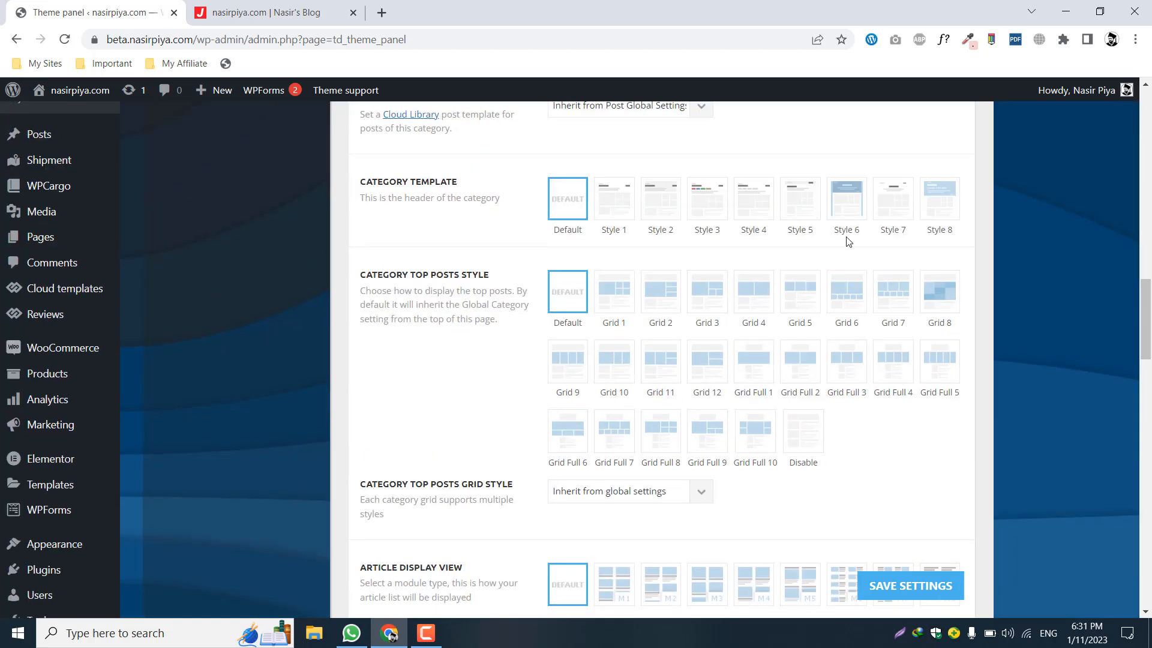
{"action": "scroll", "coordinate": [605, 352], "scroll_direction": "down", "scroll_amount": 2}
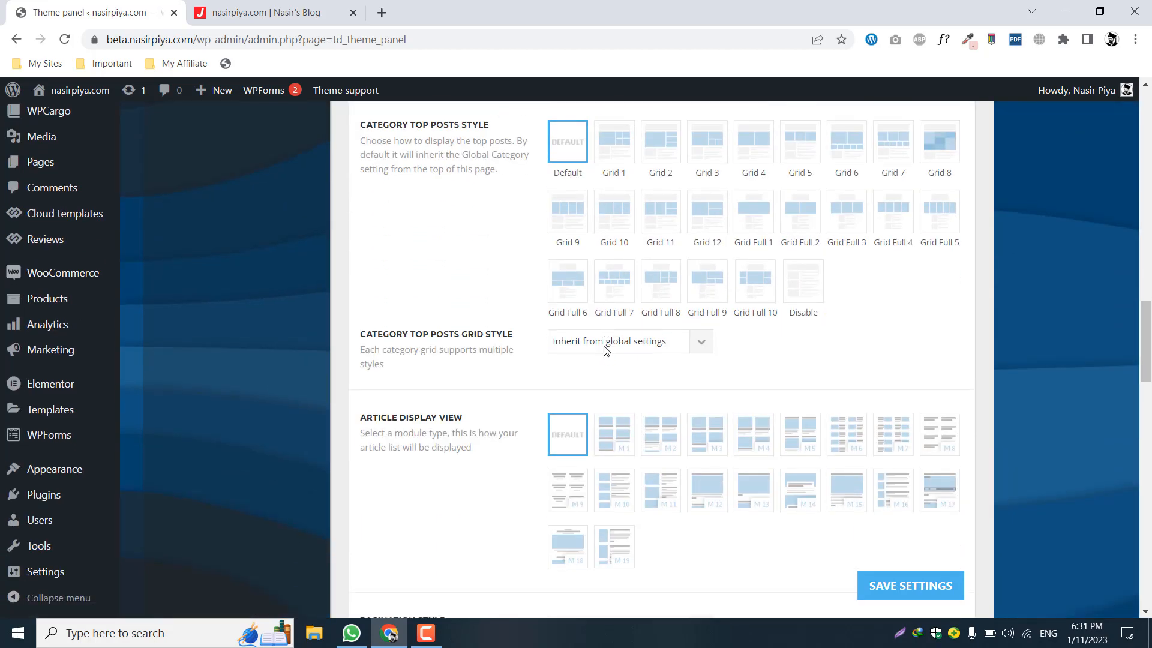
{"action": "scroll", "coordinate": [605, 352], "scroll_direction": "up", "scroll_amount": 2}
{"action": "scroll", "coordinate": [605, 352], "scroll_direction": "up", "scroll_amount": 10}
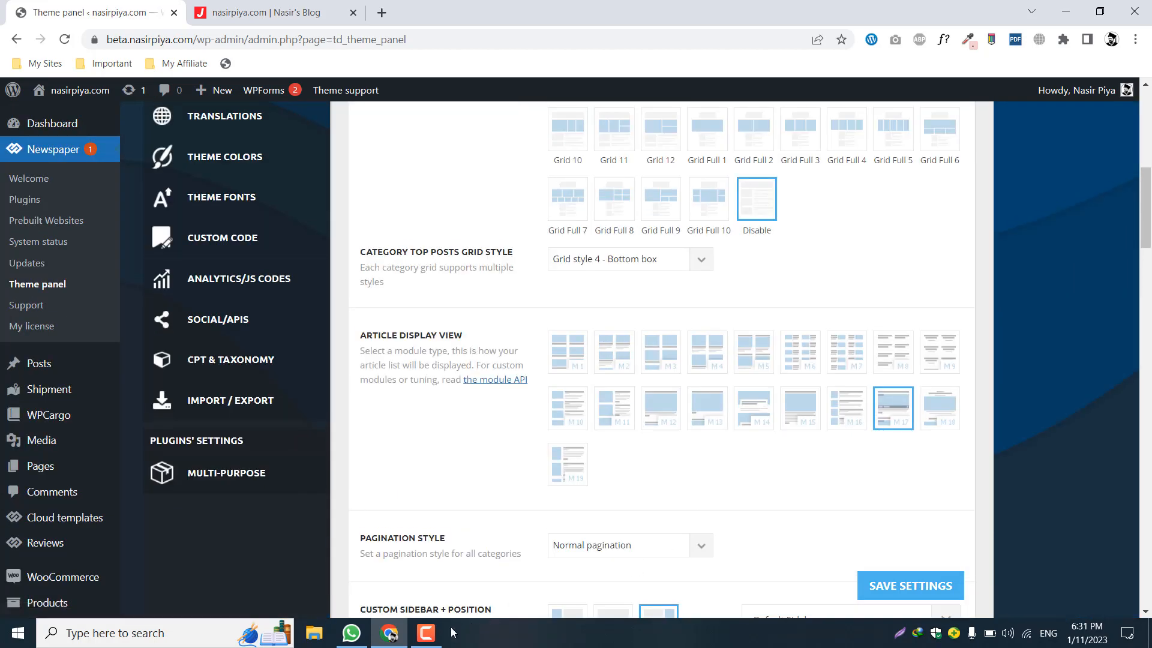
{"action": "left_click", "coordinate": [1092, 576]}
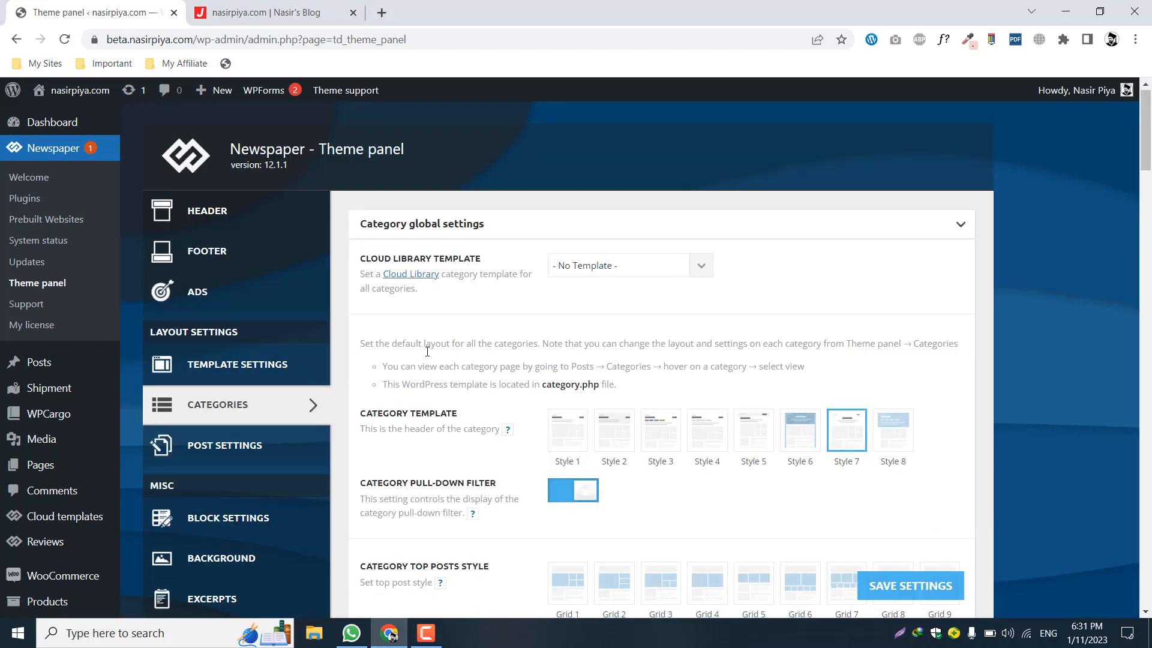
Step: Open the Post settings and examine the General post settings for modal image, article schema and AggregateRating schema
{"action": "scroll", "coordinate": [426, 348], "scroll_direction": "down", "scroll_amount": 2}
{"action": "left_click", "coordinate": [195, 308]}
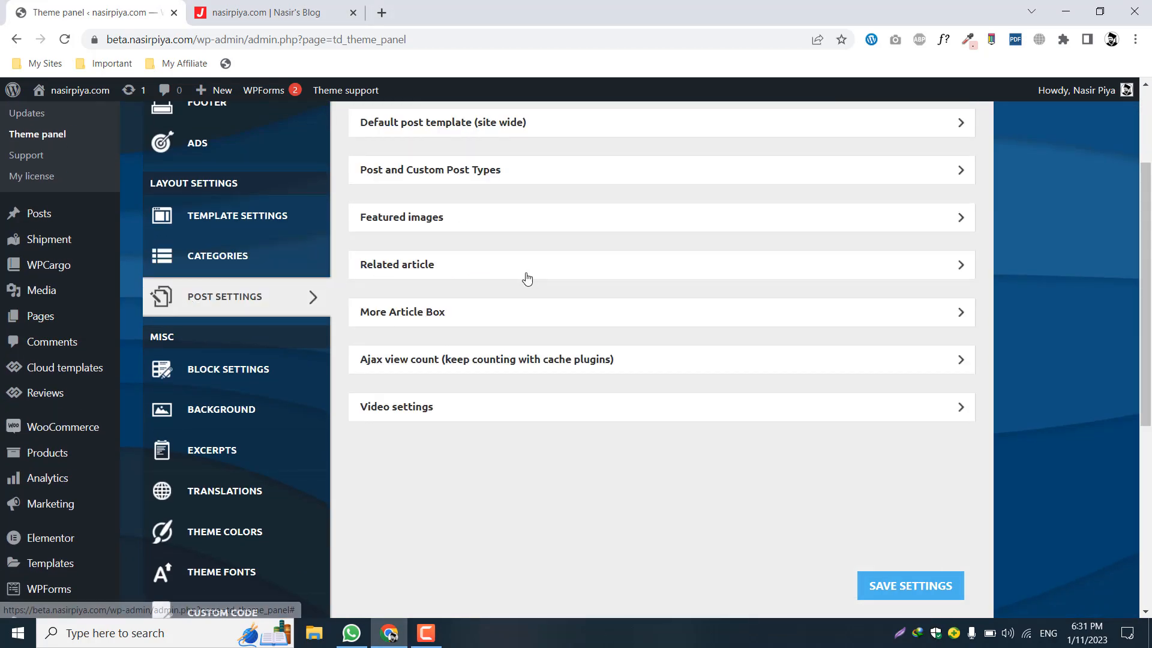
{"action": "scroll", "coordinate": [527, 278], "scroll_direction": "up", "scroll_amount": 3}
{"action": "left_click", "coordinate": [428, 228]}
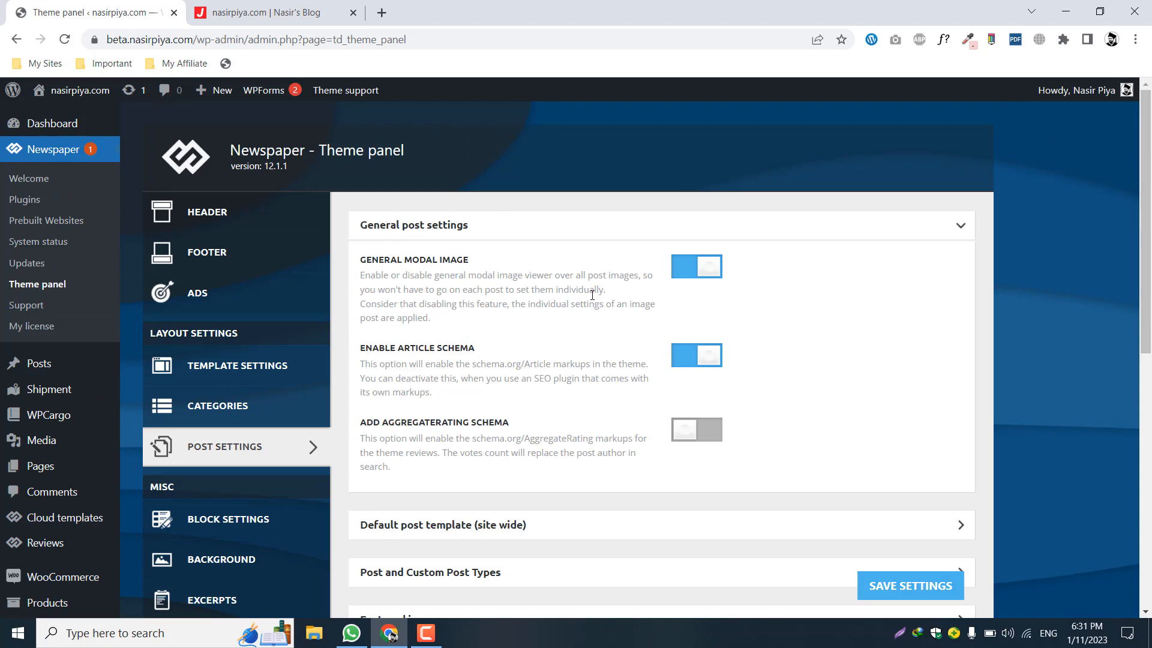
{"action": "scroll", "coordinate": [592, 294], "scroll_direction": "down", "scroll_amount": 1}
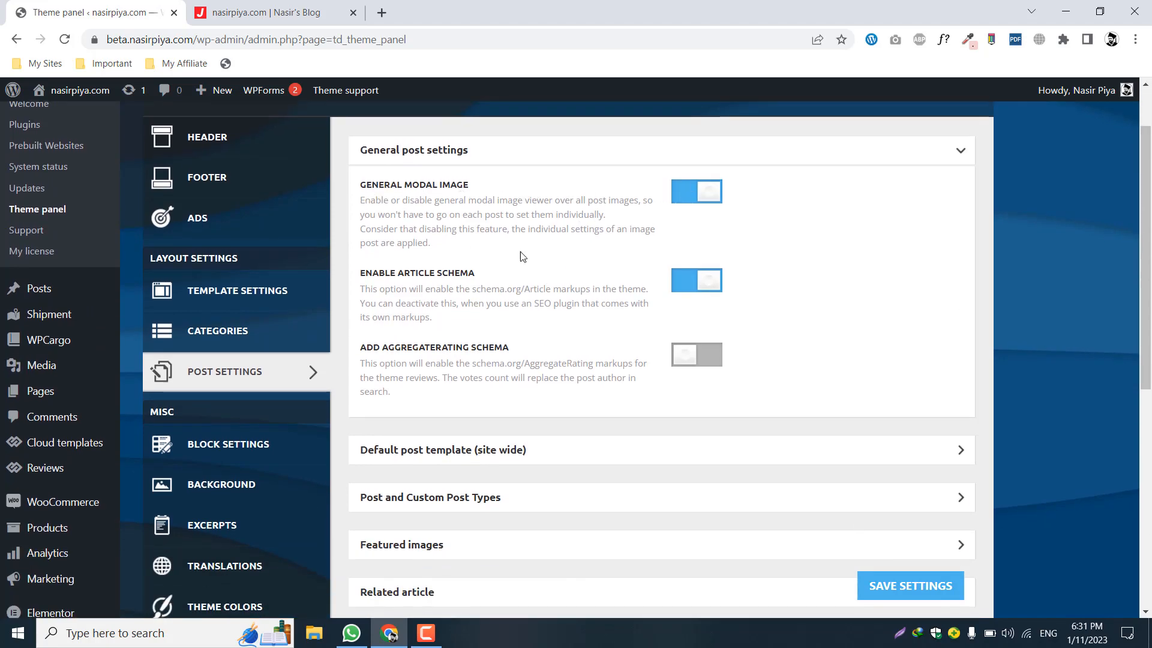
Step: Expand the Default post template (site wide) section and examine the available post template styles
{"action": "scroll", "coordinate": [522, 256], "scroll_direction": "down", "scroll_amount": 2}
{"action": "left_click", "coordinate": [426, 308]}
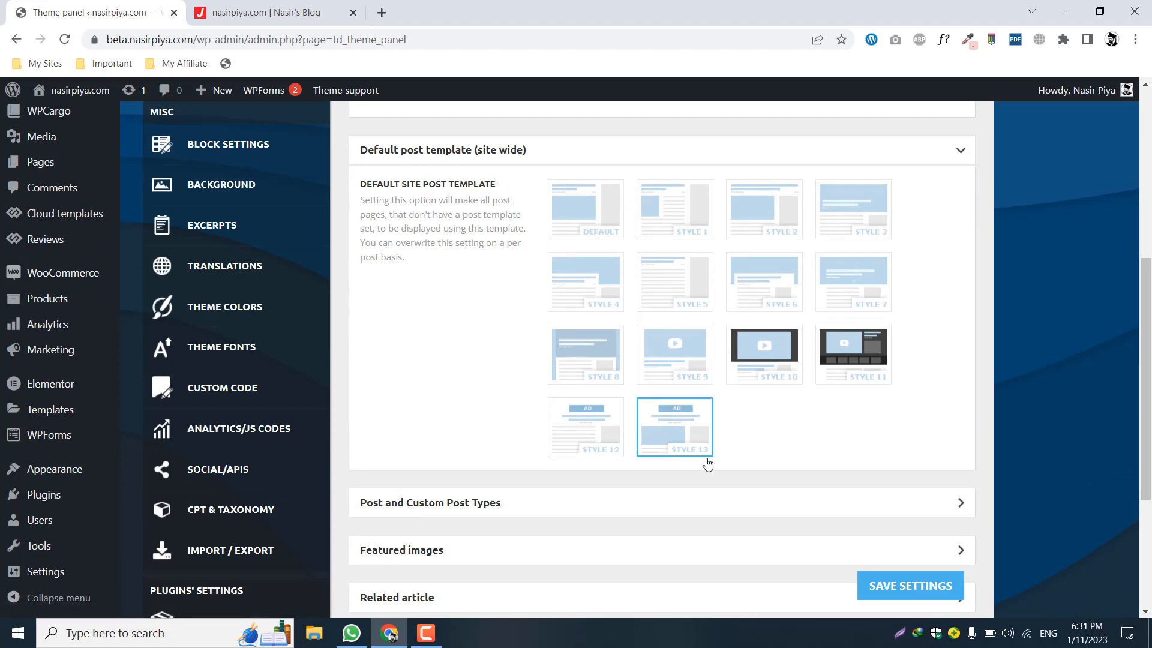
{"action": "scroll", "coordinate": [465, 287], "scroll_direction": "down", "scroll_amount": 3}
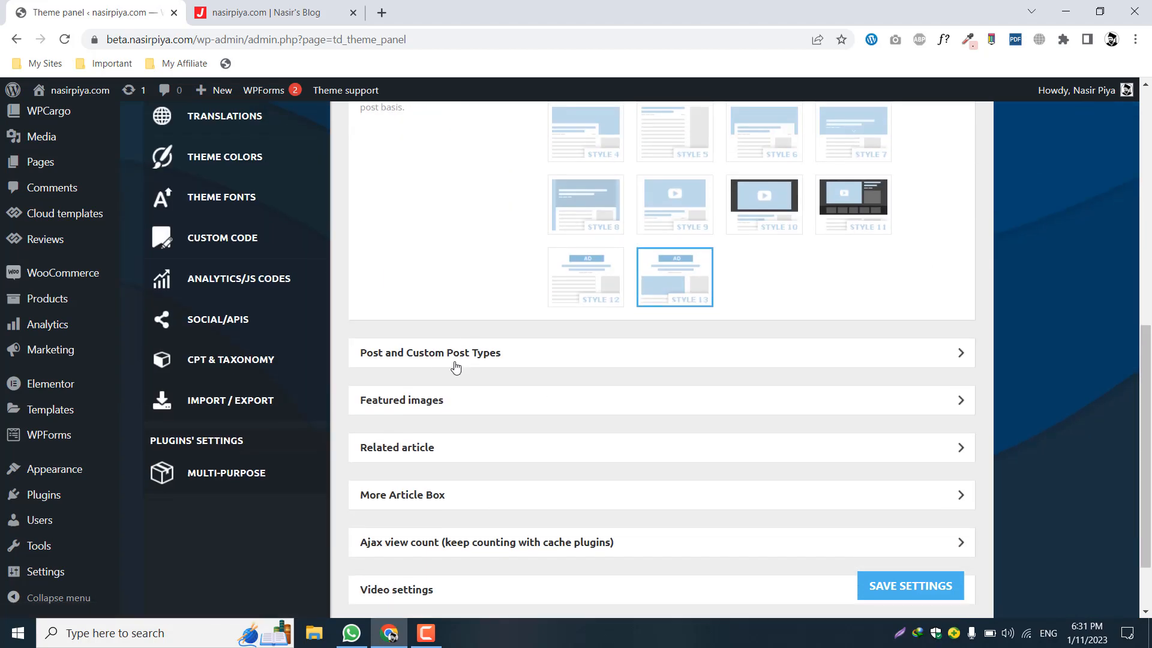
Step: Expand the Post and Custom Post Types section and turn off the author name on single post pages
{"action": "left_click", "coordinate": [426, 353]}
{"action": "scroll", "coordinate": [546, 354], "scroll_direction": "down", "scroll_amount": 3}
{"action": "scroll", "coordinate": [547, 353], "scroll_direction": "up", "scroll_amount": 1}
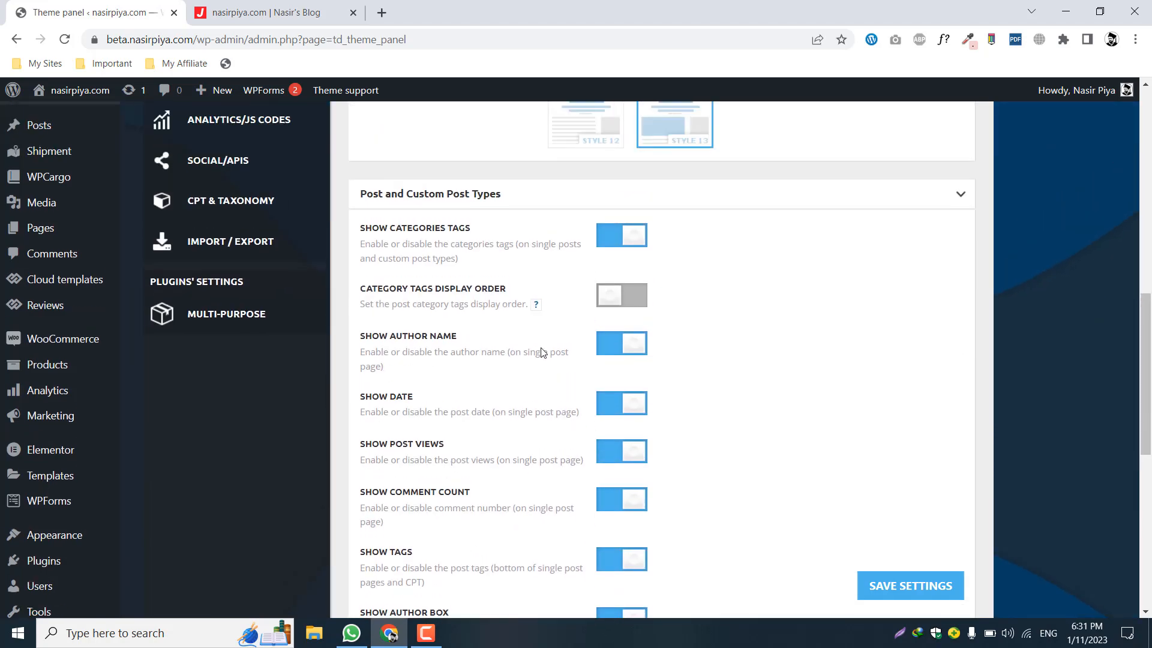
{"action": "left_click", "coordinate": [609, 356]}
Step: Look through the remaining single-post display options, switching the author box off and back on
{"action": "scroll", "coordinate": [522, 342], "scroll_direction": "down", "scroll_amount": 3}
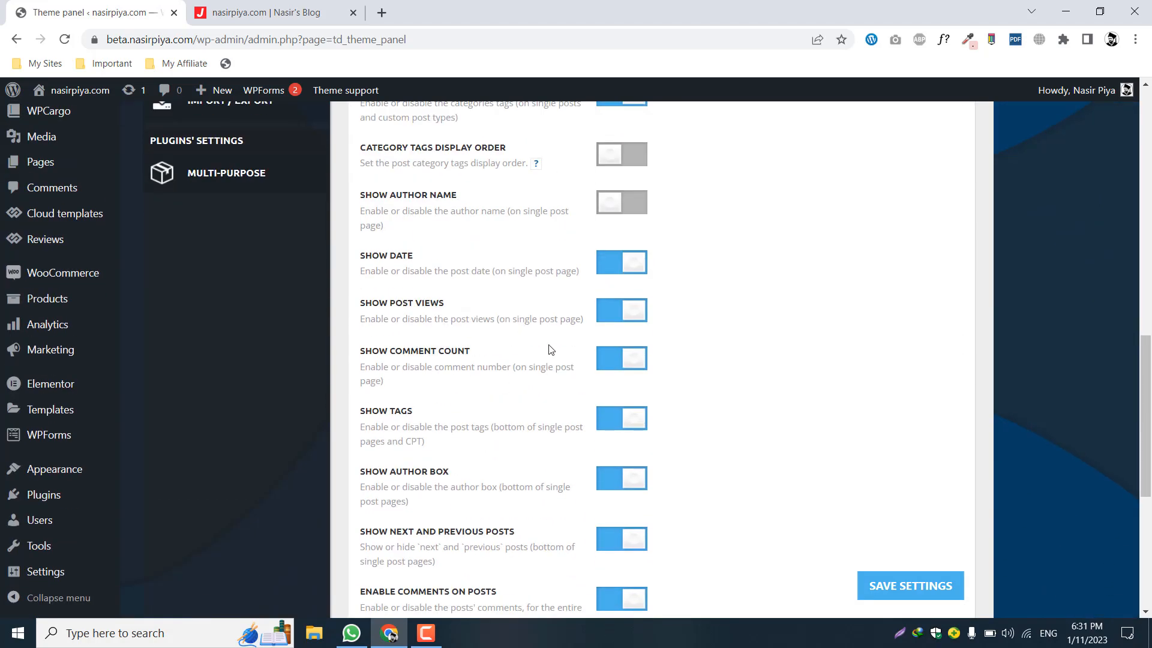
{"action": "scroll", "coordinate": [485, 391], "scroll_direction": "down", "scroll_amount": 3}
{"action": "scroll", "coordinate": [483, 384], "scroll_direction": "up", "scroll_amount": 3}
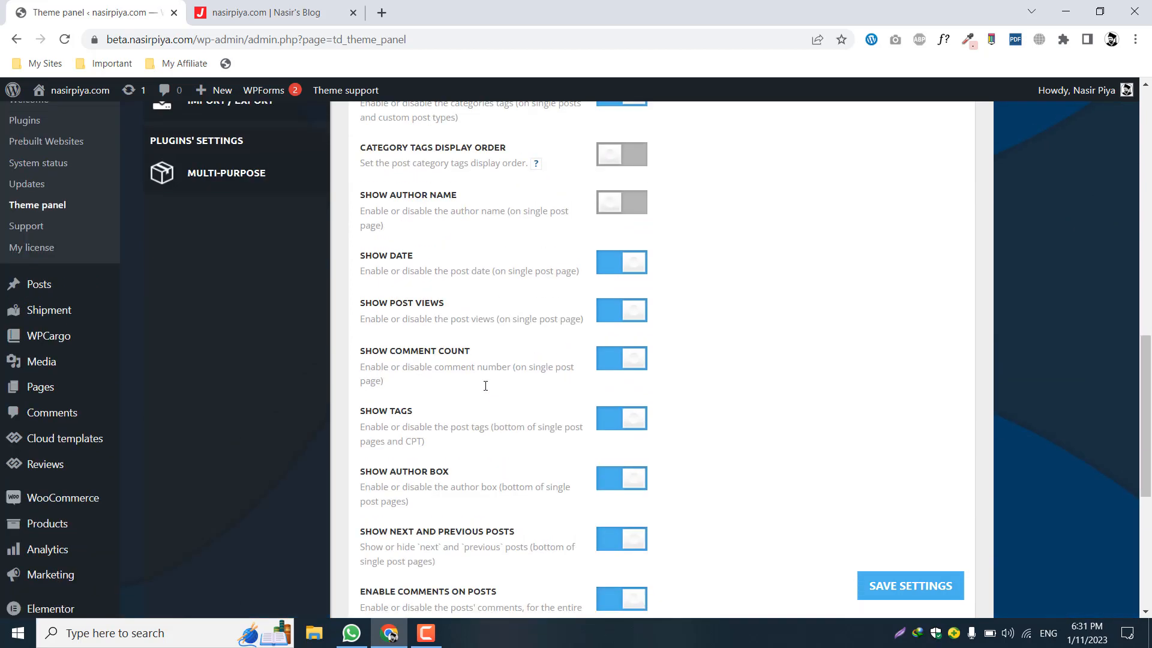
{"action": "scroll", "coordinate": [538, 312], "scroll_direction": "down", "scroll_amount": 5}
{"action": "scroll", "coordinate": [542, 282], "scroll_direction": "up", "scroll_amount": 1}
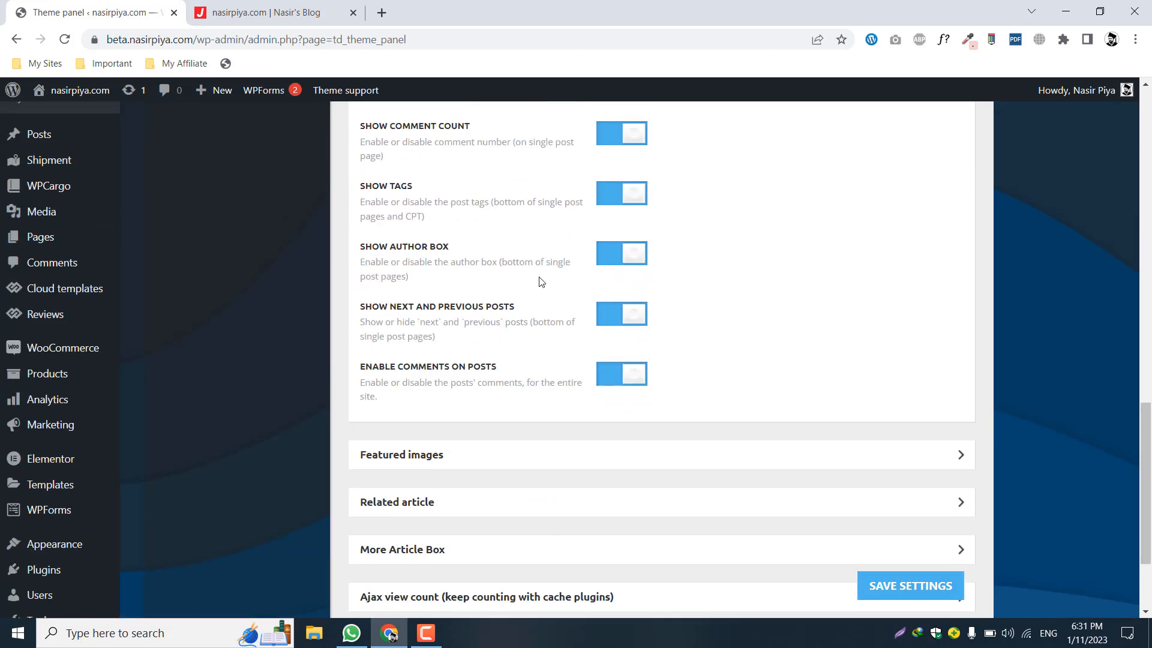
{"action": "left_click", "coordinate": [608, 265]}
{"action": "left_click", "coordinate": [608, 265]}
{"action": "scroll", "coordinate": [420, 336], "scroll_direction": "down", "scroll_amount": 3}
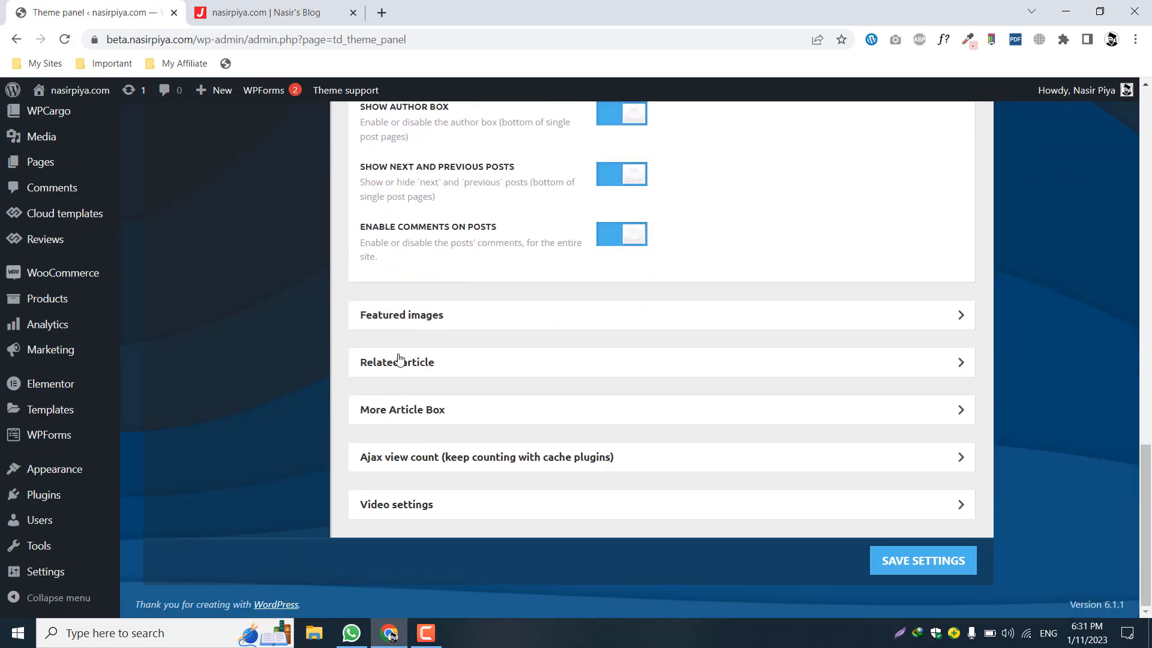
Step: Expand the Featured images, Related article and More Article Box sections and examine their options
{"action": "left_click", "coordinate": [402, 316]}
{"action": "scroll", "coordinate": [544, 342], "scroll_direction": "down", "scroll_amount": 3}
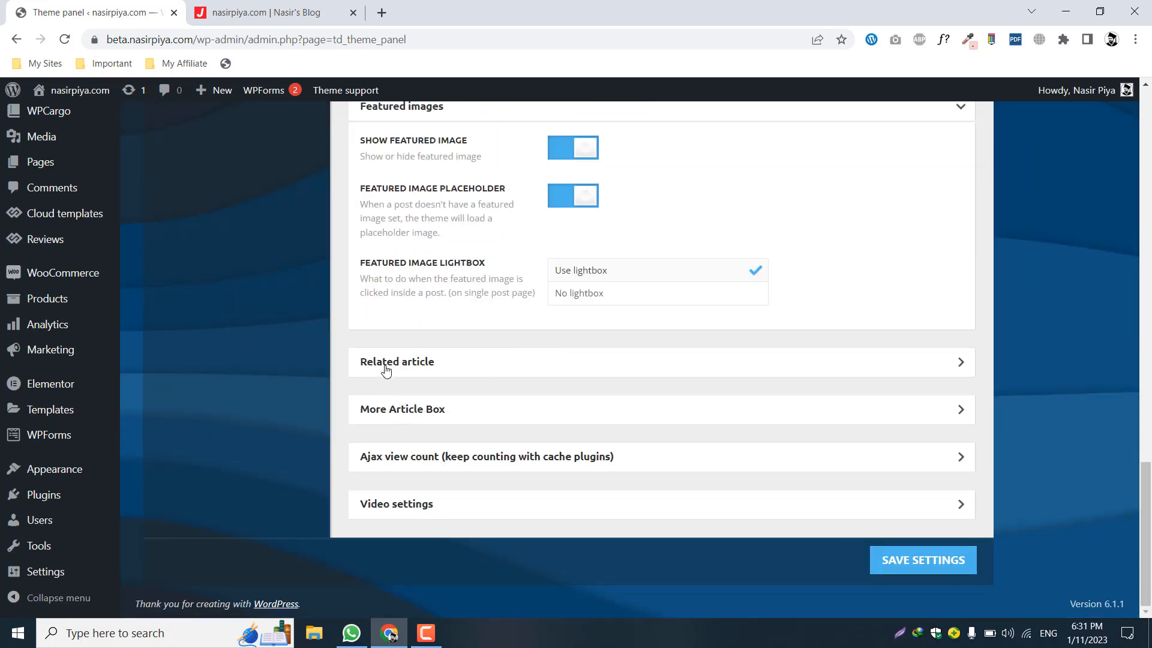
{"action": "left_click", "coordinate": [386, 366]}
{"action": "scroll", "coordinate": [503, 356], "scroll_direction": "down", "scroll_amount": 3}
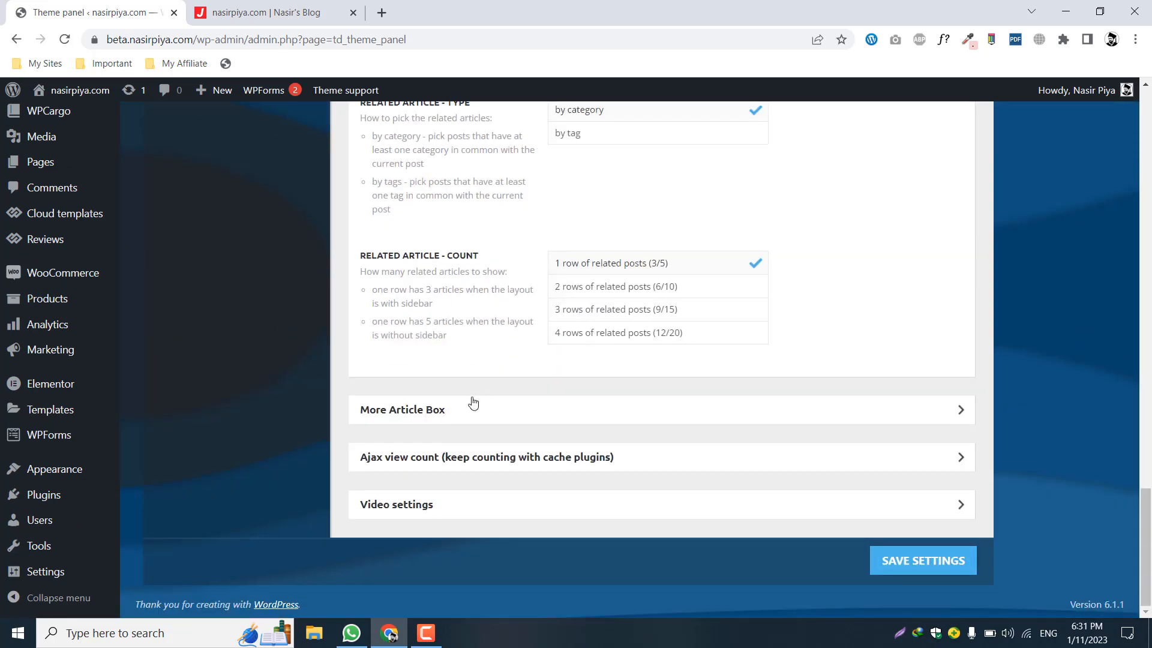
{"action": "left_click", "coordinate": [470, 402]}
{"action": "scroll", "coordinate": [514, 354], "scroll_direction": "down", "scroll_amount": 3}
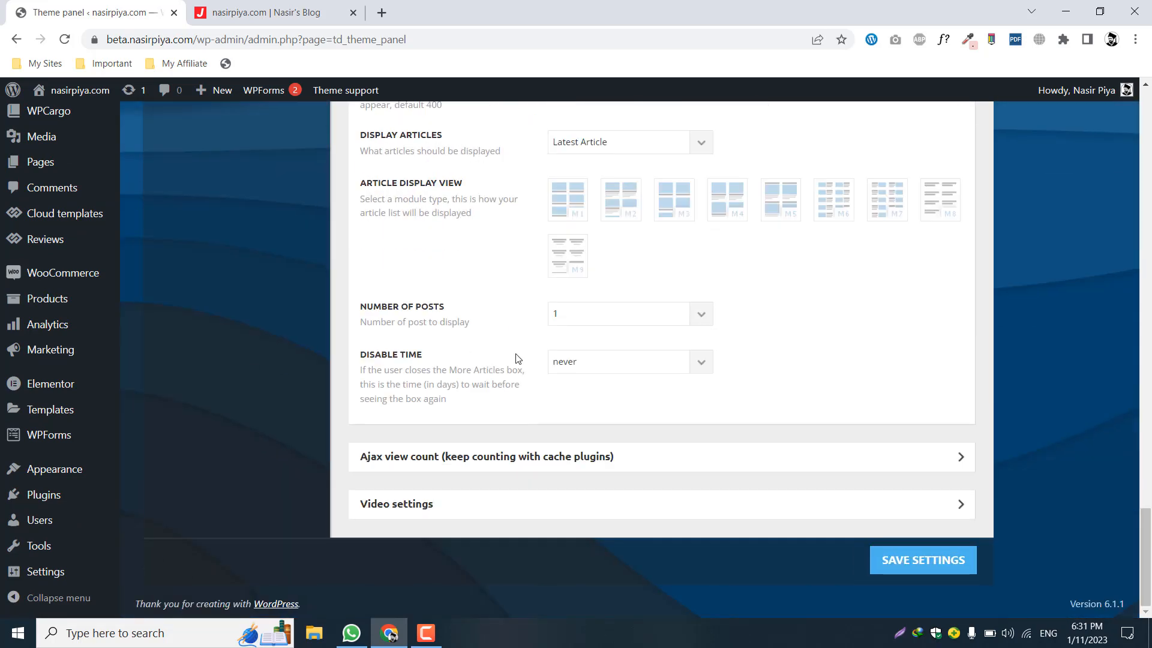
Step: Open the Block settings, look over the posts on the blog's home page, and return to the theme panel
{"action": "left_click_drag", "start_coordinate": [1146, 558], "coordinate": [1149, 167]}
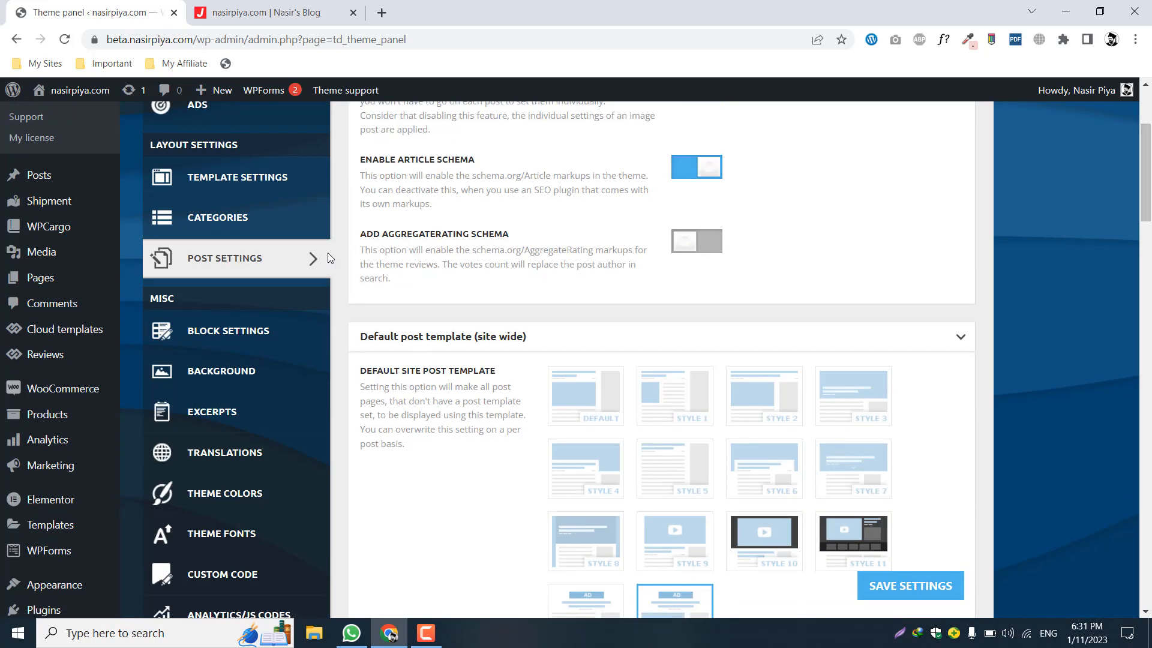
{"action": "left_click", "coordinate": [234, 340]}
{"action": "left_click", "coordinate": [270, 12]}
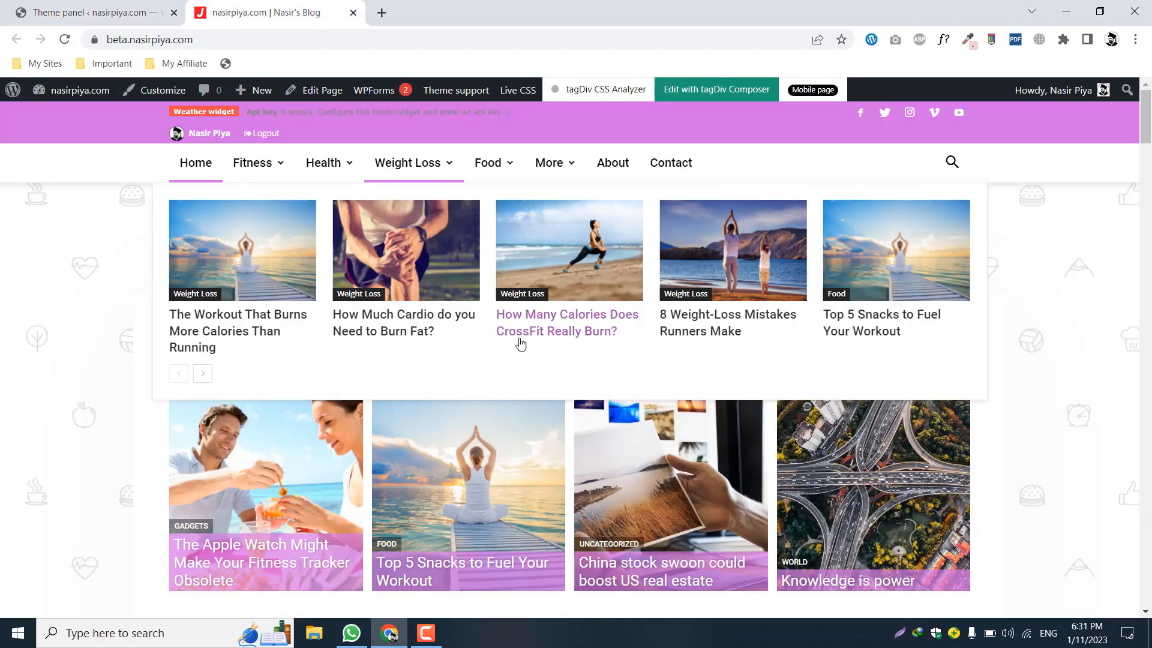
{"action": "scroll", "coordinate": [456, 509], "scroll_direction": "down", "scroll_amount": 5}
{"action": "scroll", "coordinate": [502, 377], "scroll_direction": "down", "scroll_amount": 5}
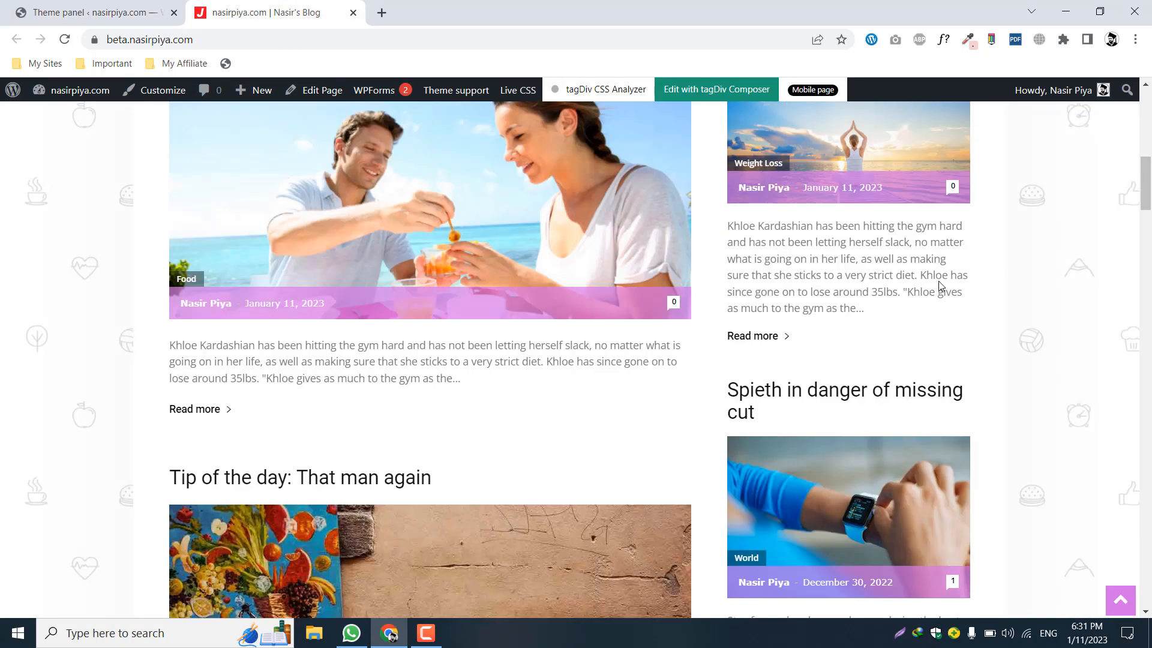
{"action": "scroll", "coordinate": [940, 286], "scroll_direction": "up", "scroll_amount": 5}
{"action": "left_click", "coordinate": [90, 12]}
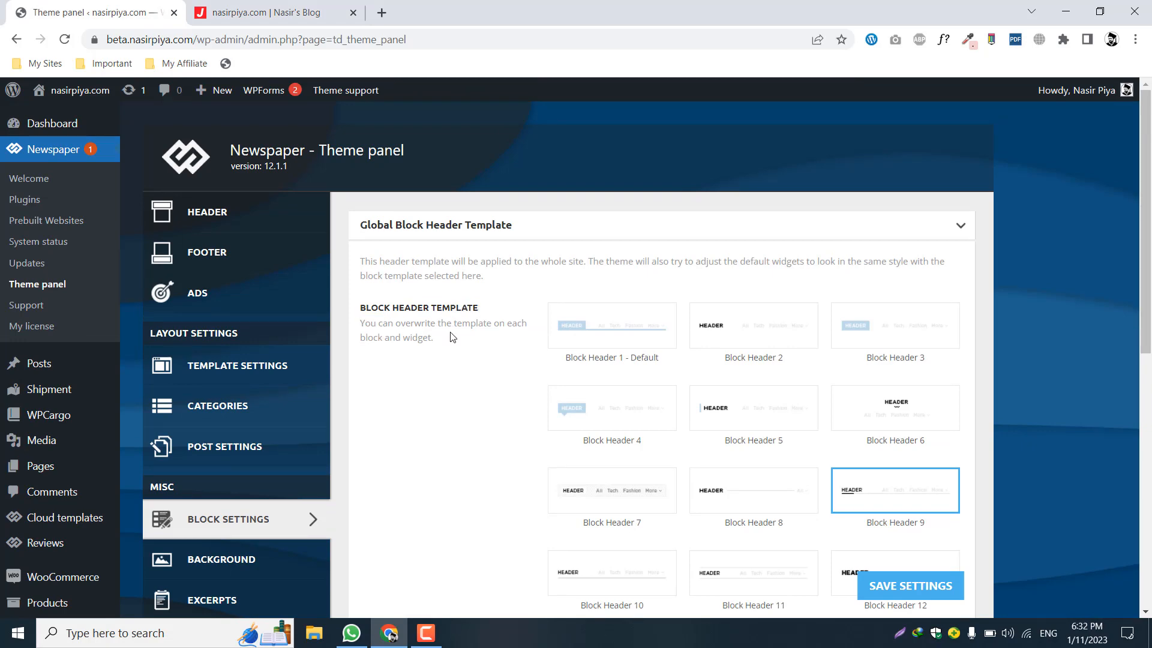
Step: Choose Block Header 17 as the global block header template for the whole site
{"action": "scroll", "coordinate": [489, 357], "scroll_direction": "down", "scroll_amount": 3}
{"action": "scroll", "coordinate": [824, 324], "scroll_direction": "down", "scroll_amount": 3}
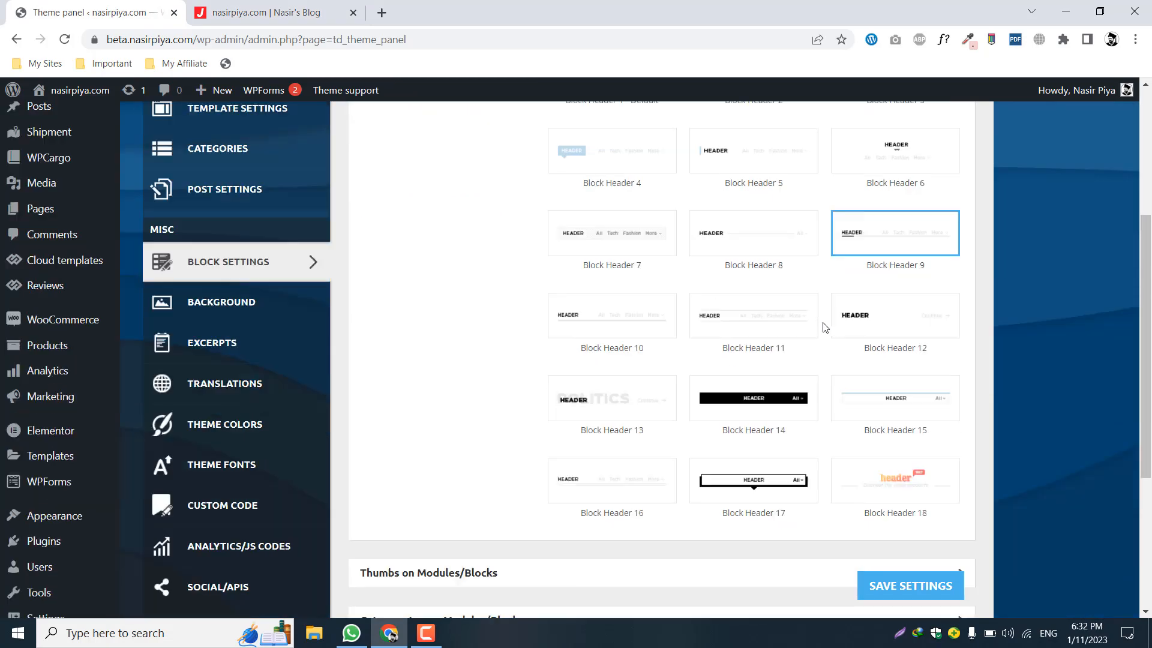
{"action": "left_click", "coordinate": [758, 441]}
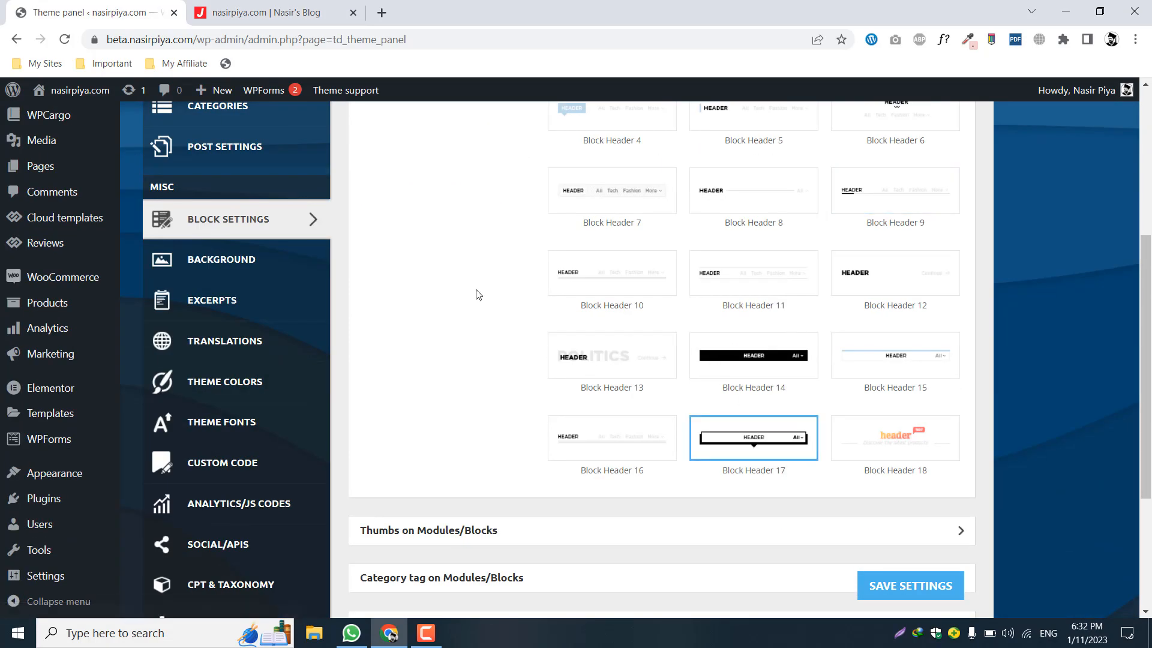
{"action": "scroll", "coordinate": [476, 296], "scroll_direction": "up", "scroll_amount": 3}
{"action": "scroll", "coordinate": [552, 360], "scroll_direction": "down", "scroll_amount": 6}
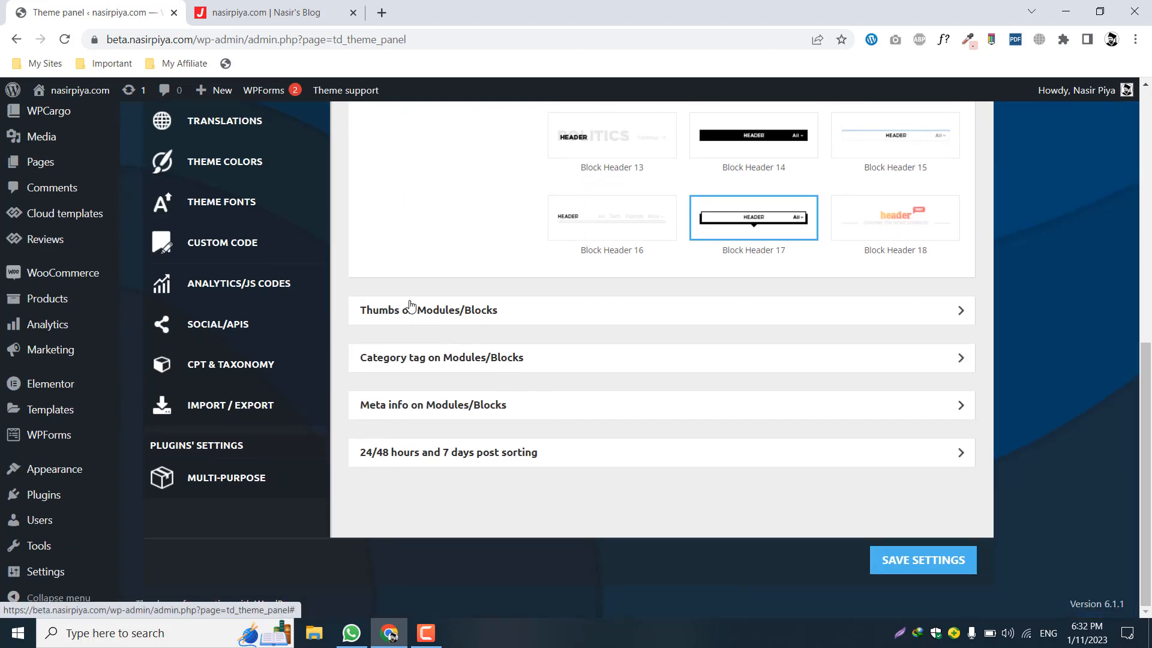
Step: Expand the Thumbs on Modules/Blocks section and enable the 150 x 0, 300 x 0, 485 x 360 and 1920 x 0 thumbnail sizes
{"action": "left_click", "coordinate": [456, 309]}
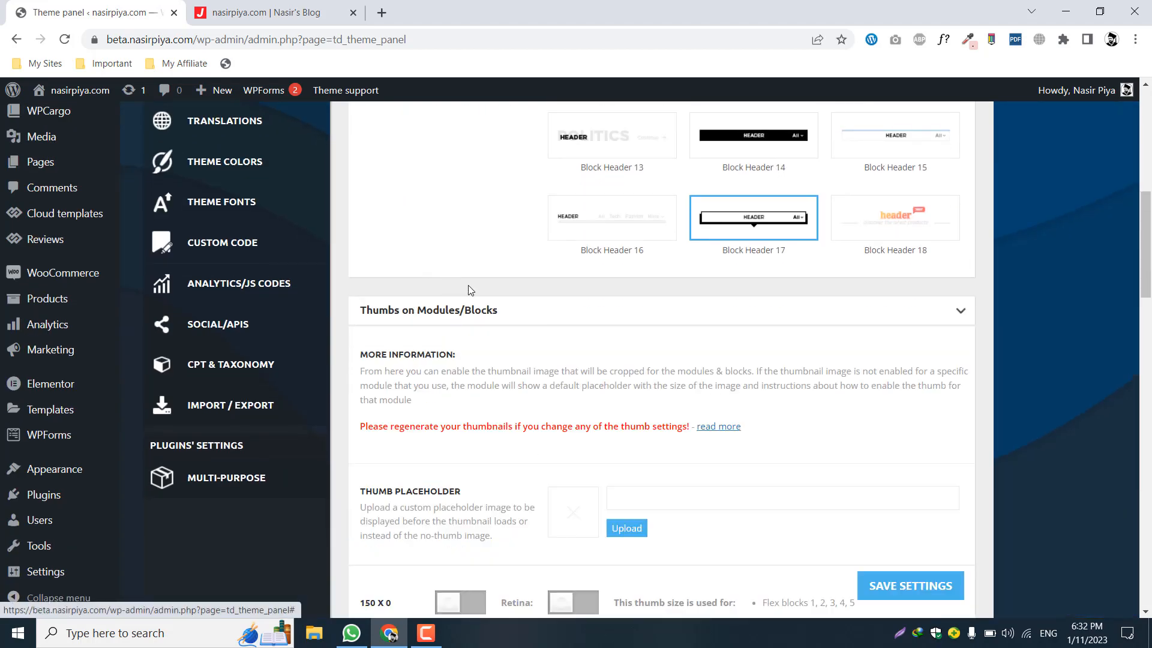
{"action": "scroll", "coordinate": [462, 282], "scroll_direction": "down", "scroll_amount": 8}
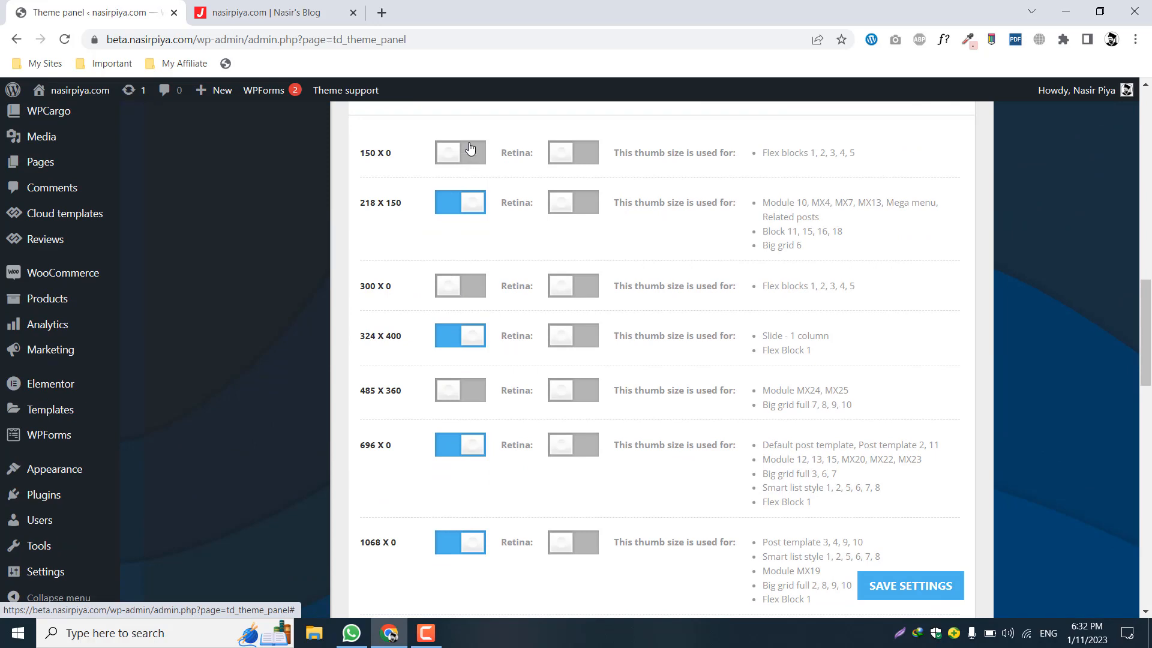
{"action": "left_click", "coordinate": [470, 150]}
{"action": "left_click", "coordinate": [459, 283]}
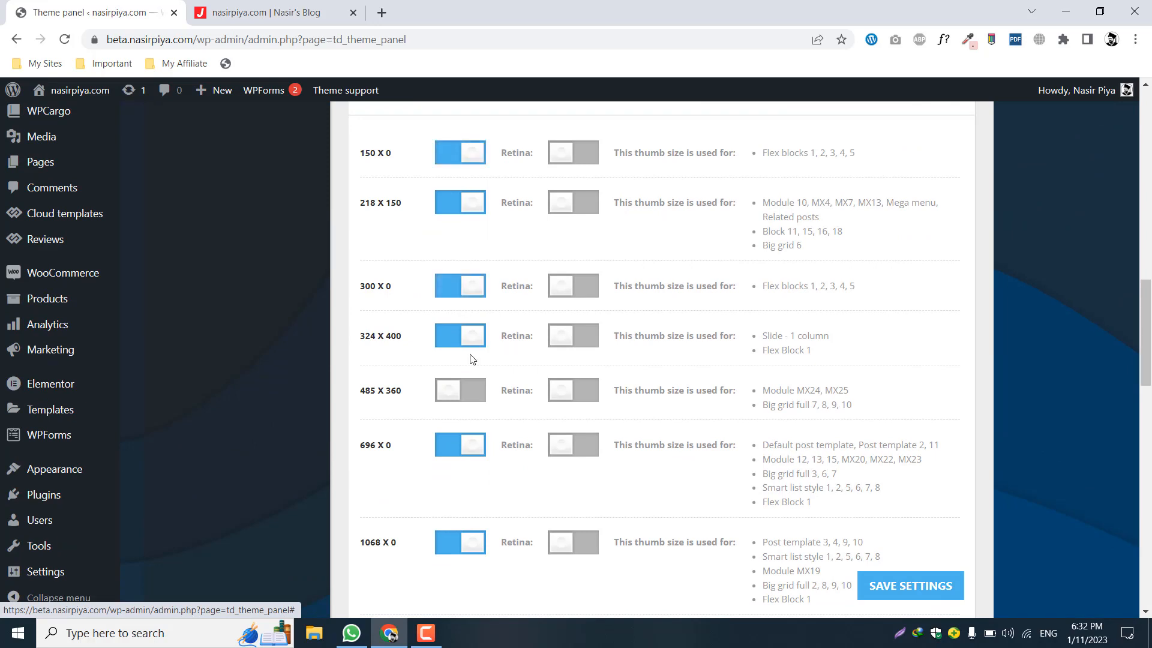
{"action": "left_click", "coordinate": [474, 391]}
{"action": "scroll", "coordinate": [477, 389], "scroll_direction": "down", "scroll_amount": 3}
{"action": "left_click", "coordinate": [474, 489]}
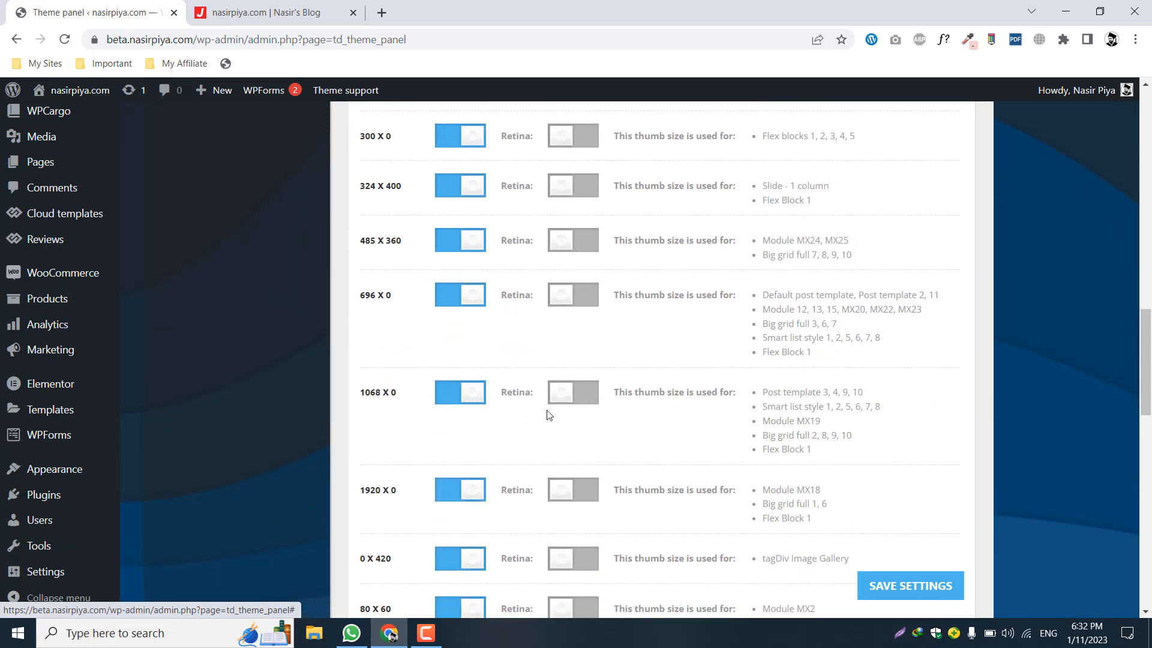
{"action": "scroll", "coordinate": [545, 412], "scroll_direction": "down", "scroll_amount": 6}
{"action": "scroll", "coordinate": [630, 415], "scroll_direction": "down", "scroll_amount": 10}
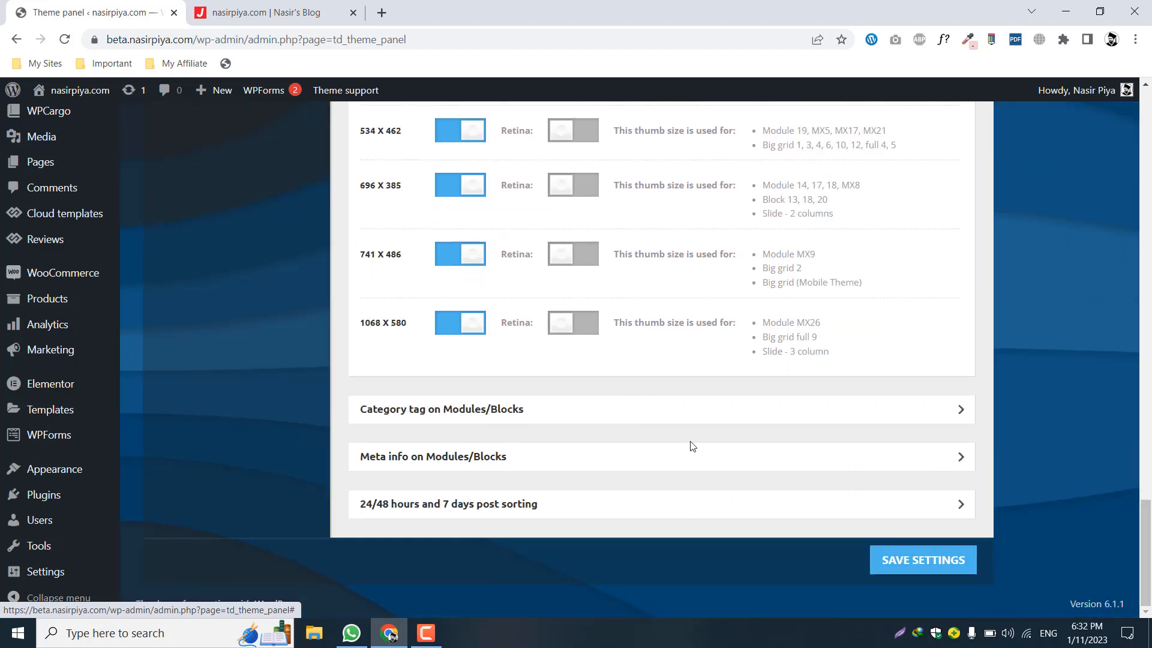
Step: Save the thumbnail settings and compare the Meta info on Modules/Blocks options with the posts on the blog's home page
{"action": "left_click", "coordinate": [896, 566]}
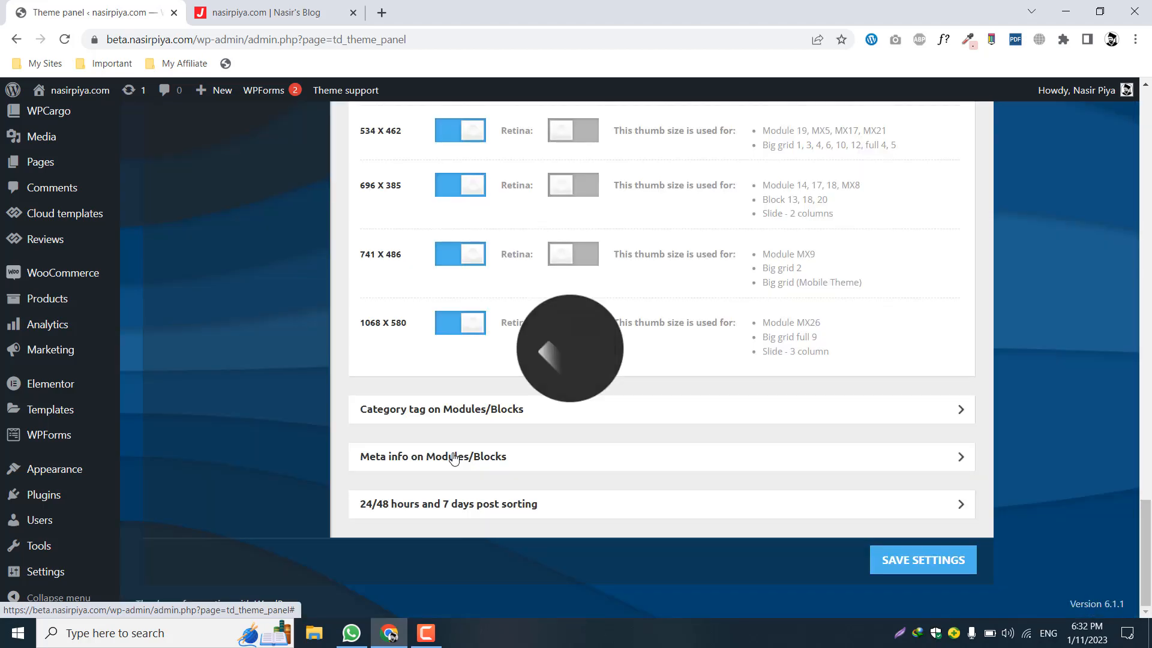
{"action": "left_click", "coordinate": [525, 459]}
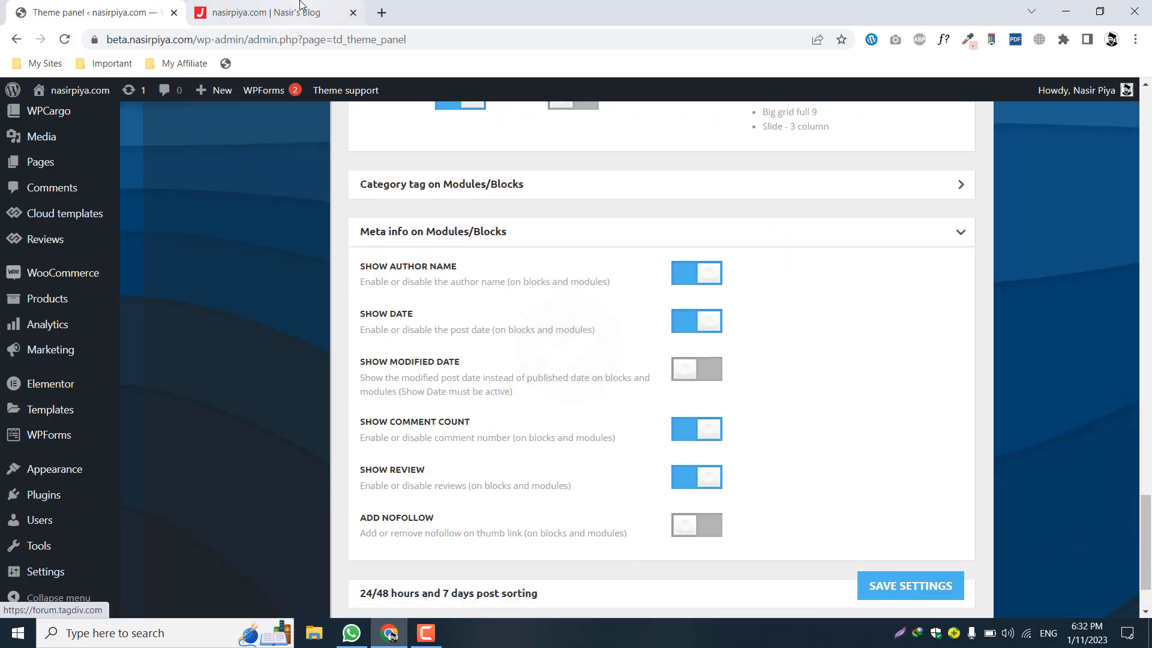
{"action": "left_click", "coordinate": [288, 12]}
{"action": "scroll", "coordinate": [395, 387], "scroll_direction": "down", "scroll_amount": 6}
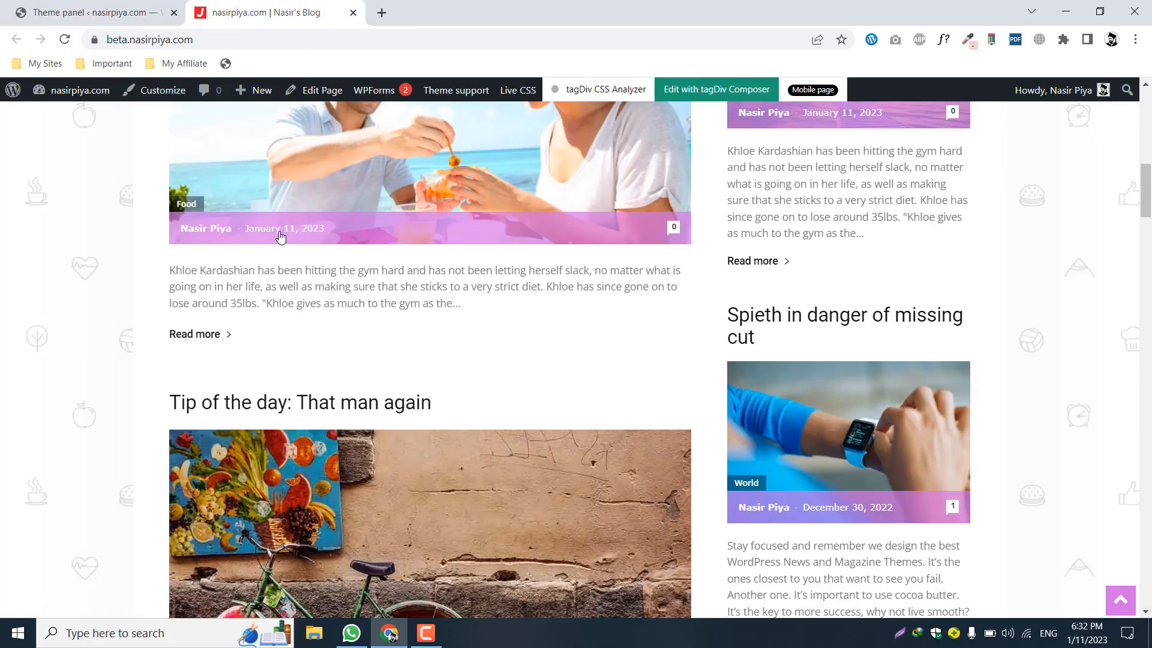
{"action": "left_click", "coordinate": [100, 12]}
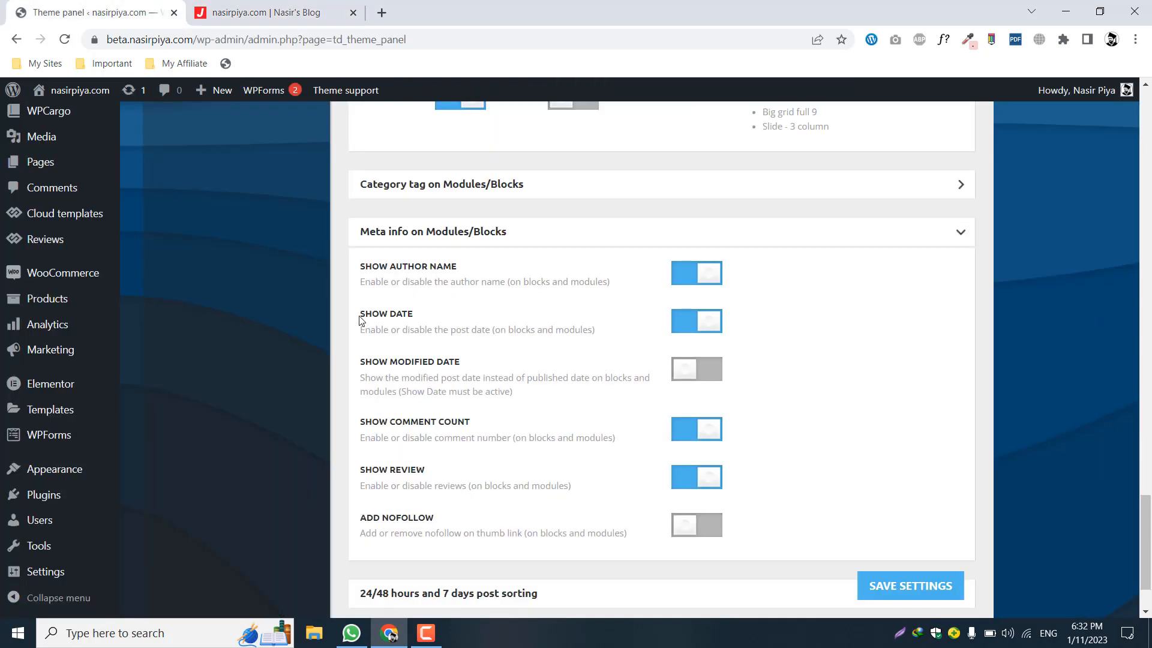
Step: Disable the author name, comment count and review on blocks and modules, and save the settings
{"action": "left_click", "coordinate": [694, 269]}
{"action": "left_click", "coordinate": [705, 440]}
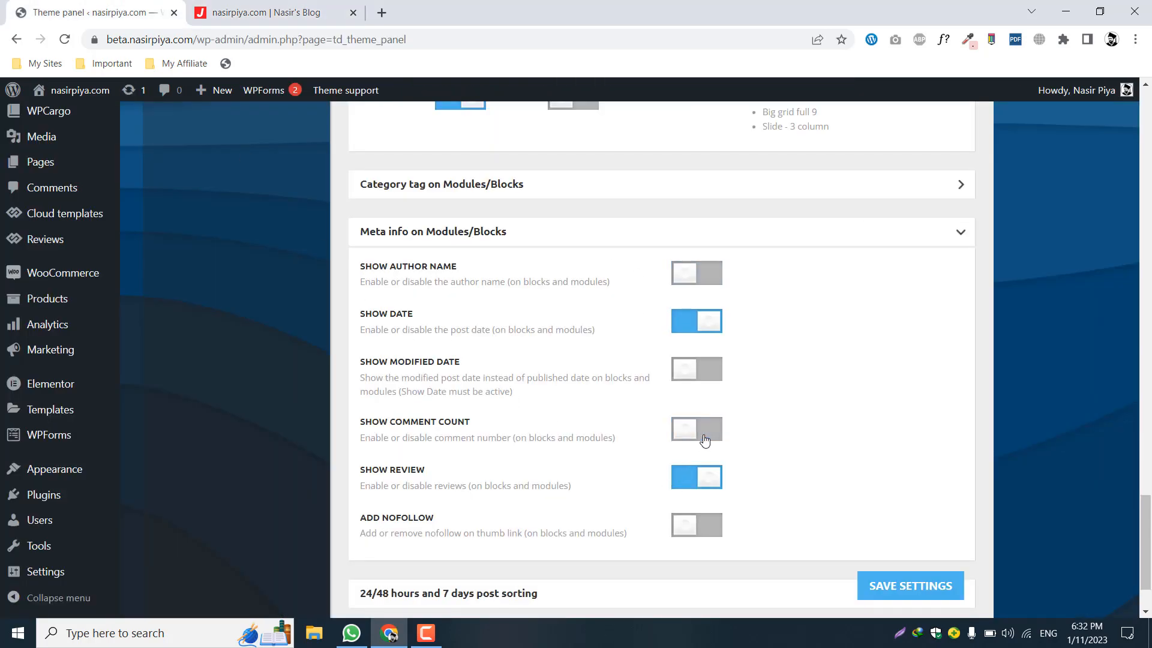
{"action": "left_click", "coordinate": [702, 478]}
{"action": "left_click", "coordinate": [910, 585]}
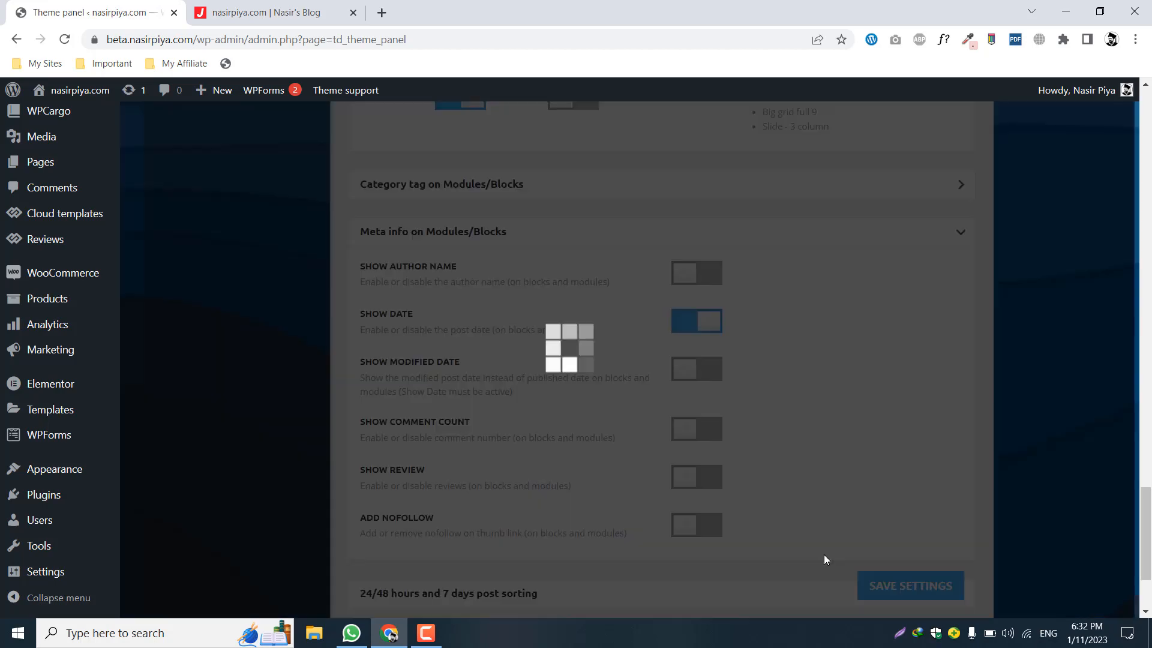
{"action": "scroll", "coordinate": [536, 454], "scroll_direction": "down", "scroll_amount": 3}
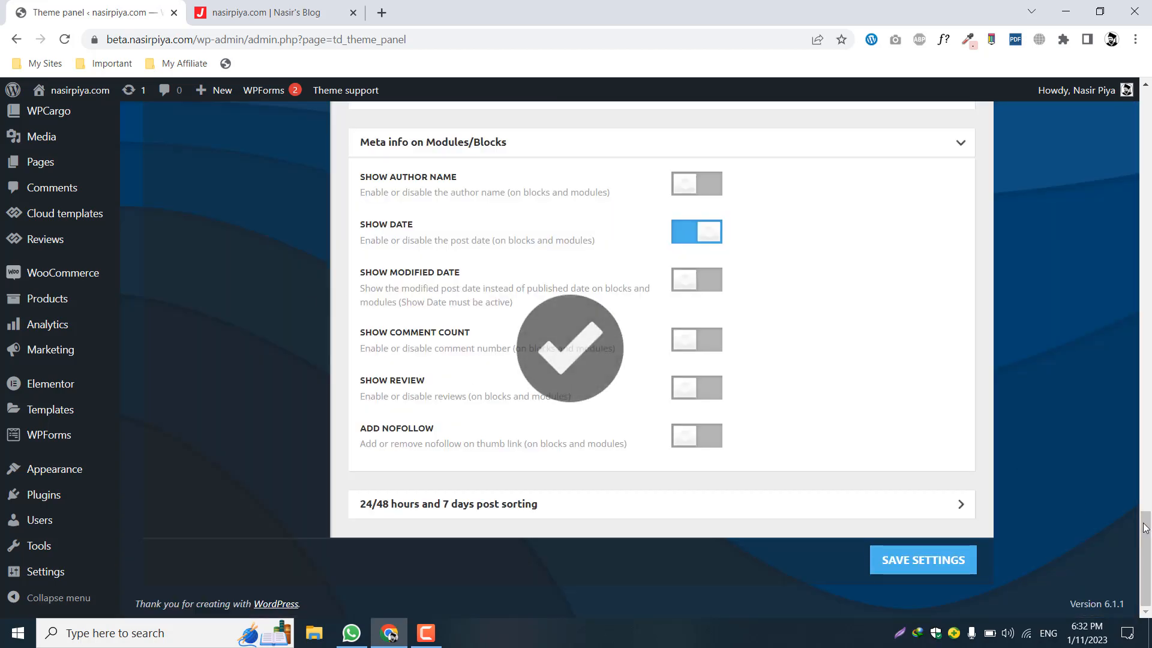
Step: Open the Background settings and examine the theme background image, repeat, position and attachment options
{"action": "left_click_drag", "start_coordinate": [1145, 528], "coordinate": [1145, 189]}
{"action": "scroll", "coordinate": [603, 413], "scroll_direction": "up", "scroll_amount": 10}
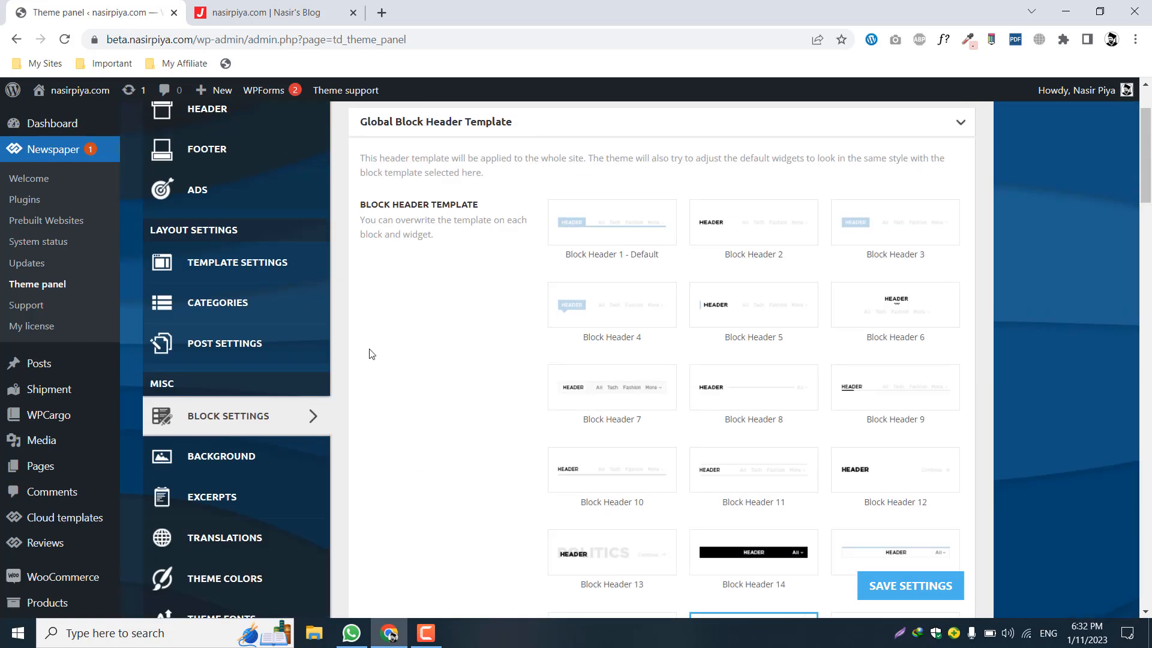
{"action": "scroll", "coordinate": [251, 358], "scroll_direction": "down", "scroll_amount": 5}
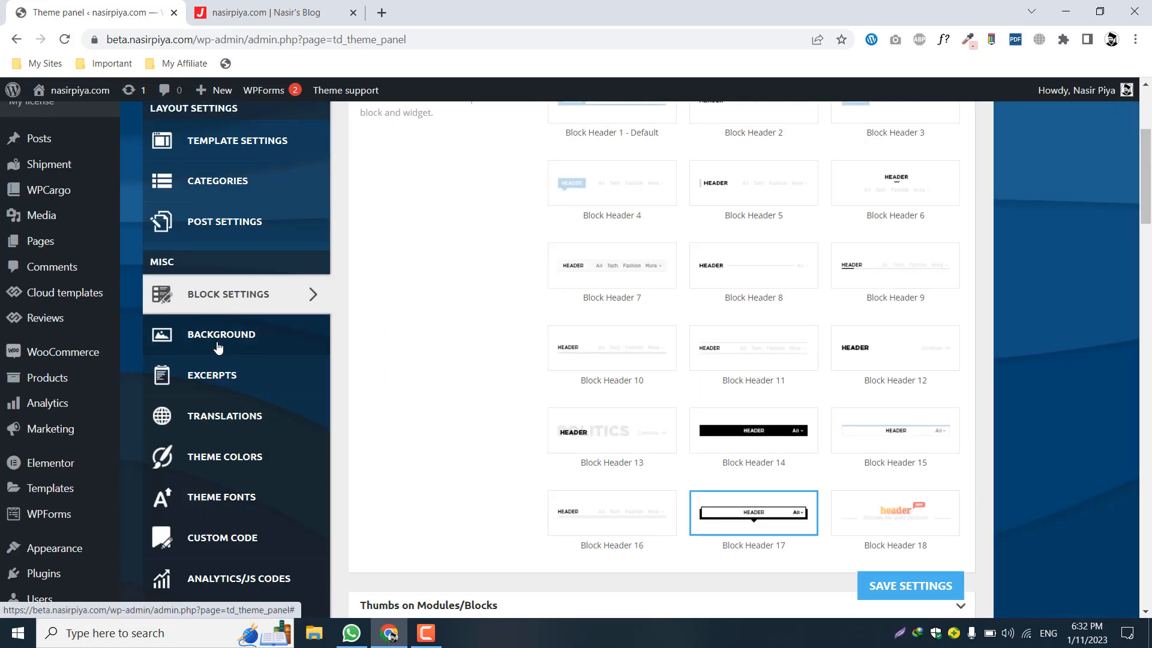
{"action": "scroll", "coordinate": [462, 386], "scroll_direction": "up", "scroll_amount": 4}
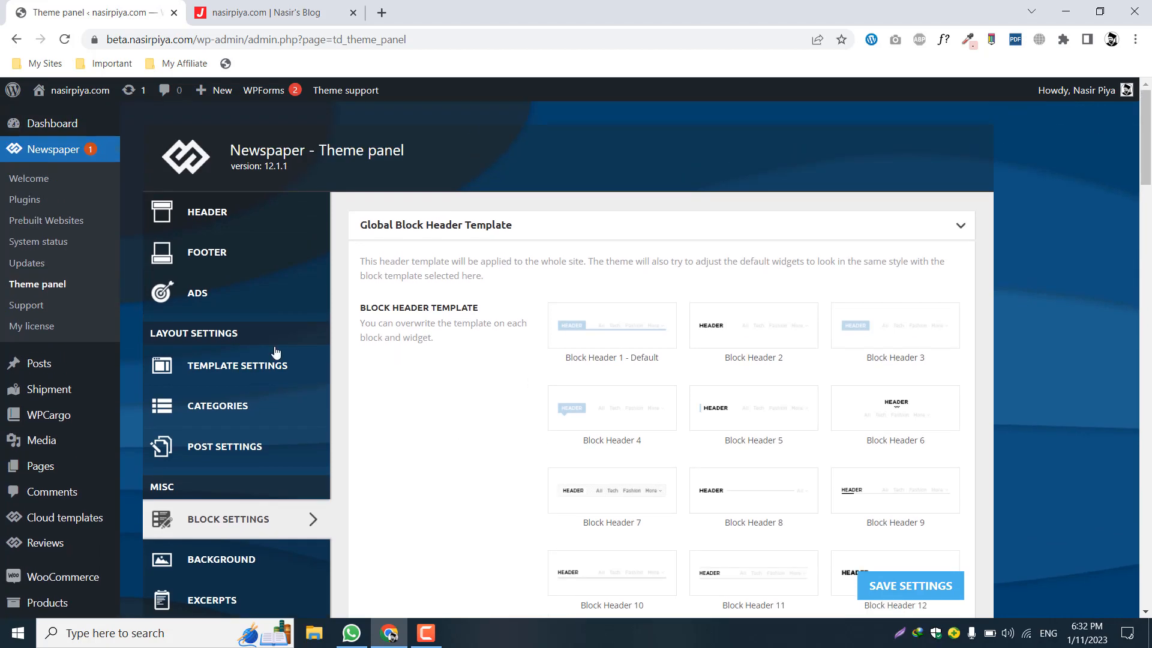
{"action": "scroll", "coordinate": [399, 342], "scroll_direction": "down", "scroll_amount": 3}
{"action": "left_click", "coordinate": [234, 348]}
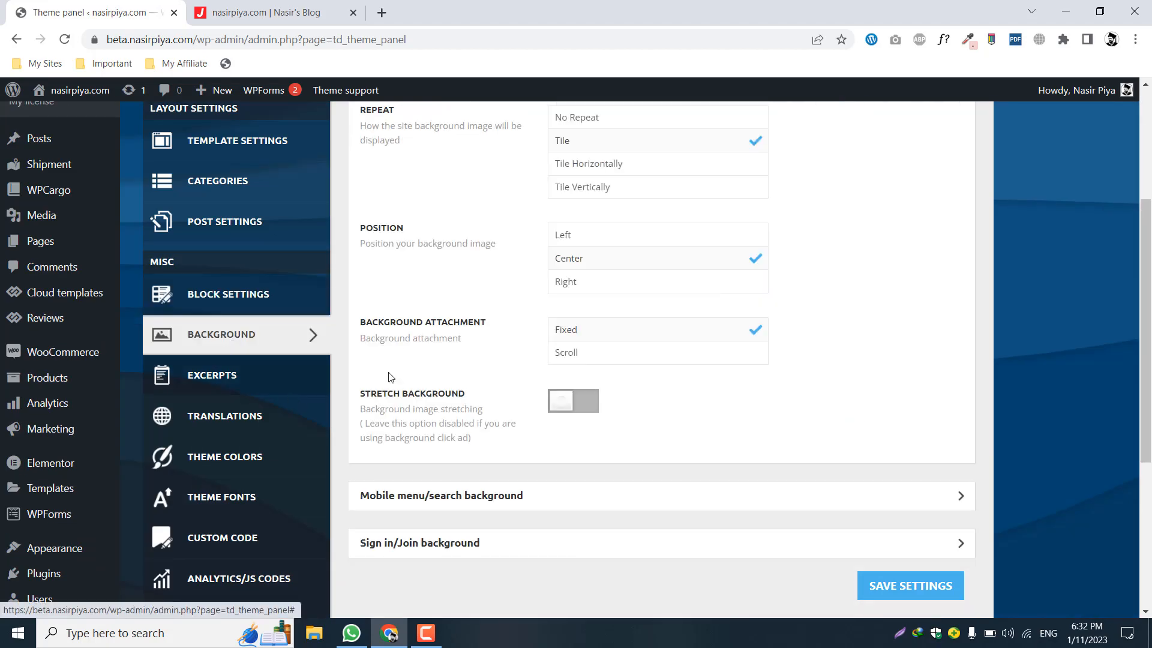
{"action": "scroll", "coordinate": [421, 365], "scroll_direction": "up", "scroll_amount": 2}
{"action": "scroll", "coordinate": [421, 365], "scroll_direction": "down", "scroll_amount": 2}
{"action": "scroll", "coordinate": [423, 370], "scroll_direction": "up", "scroll_amount": 3}
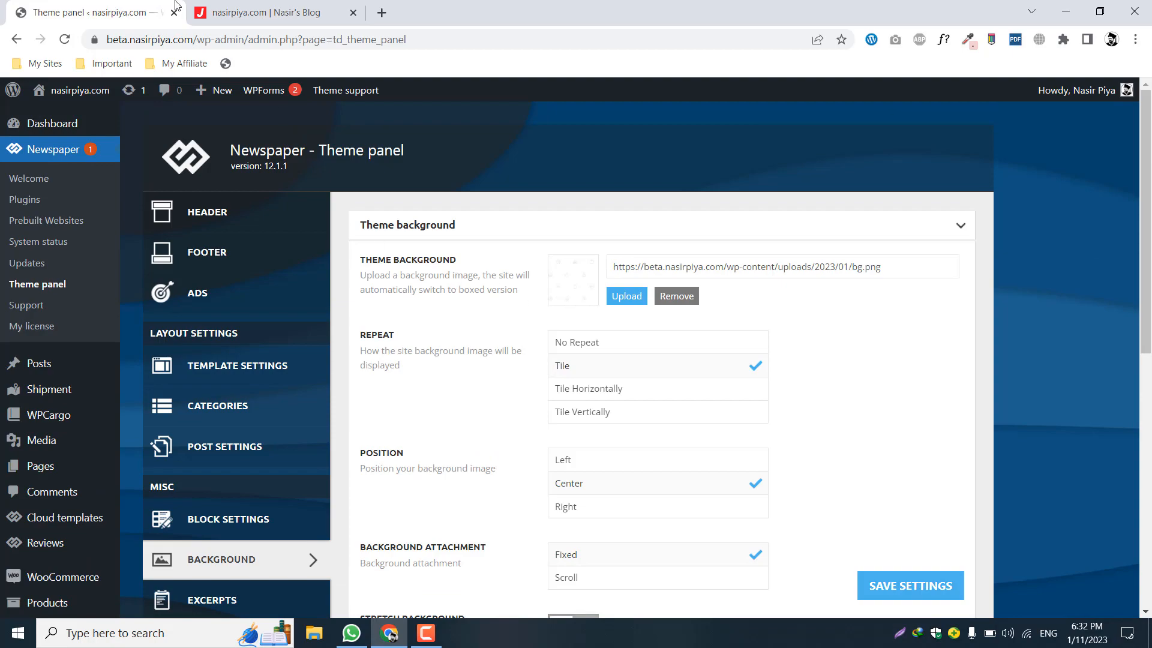
Step: Look at the site background around the posts on the blog's home page and return to the theme panel
{"action": "left_click", "coordinate": [252, 12]}
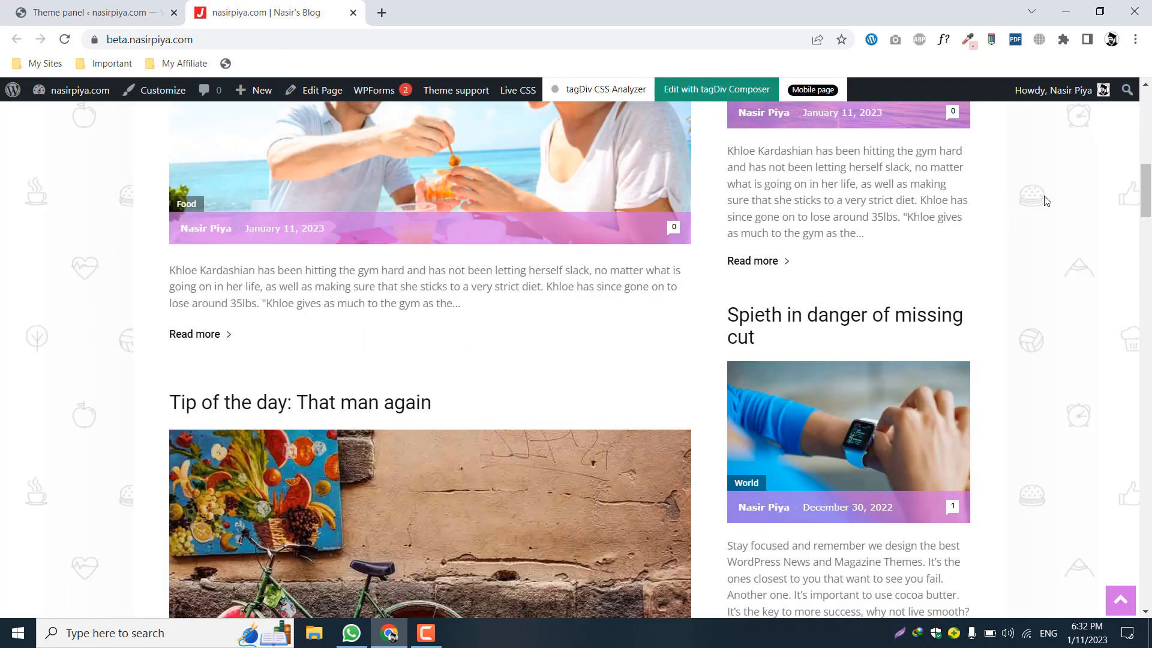
{"action": "scroll", "coordinate": [1046, 201], "scroll_direction": "down", "scroll_amount": 5}
{"action": "scroll", "coordinate": [1032, 195], "scroll_direction": "up", "scroll_amount": 5}
{"action": "left_click", "coordinate": [155, 6]}
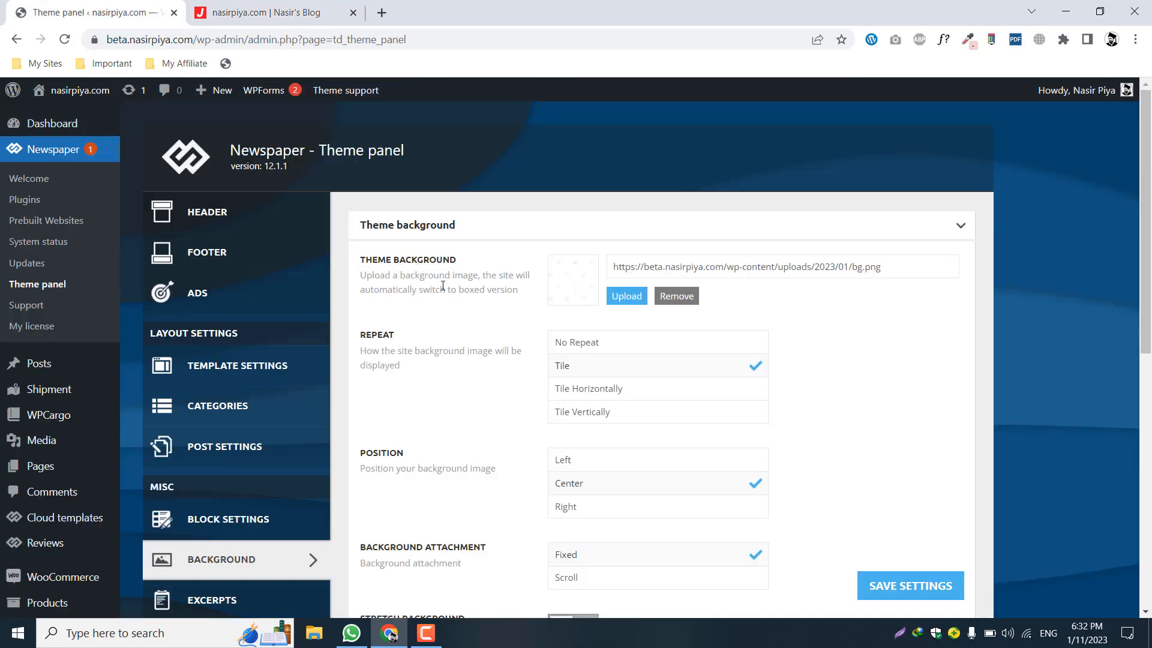
Step: Open the Excerpts settings and inspect the excerpt under "Tip of the day: That man again" on the blog's home page
{"action": "scroll", "coordinate": [443, 285], "scroll_direction": "down", "scroll_amount": 4}
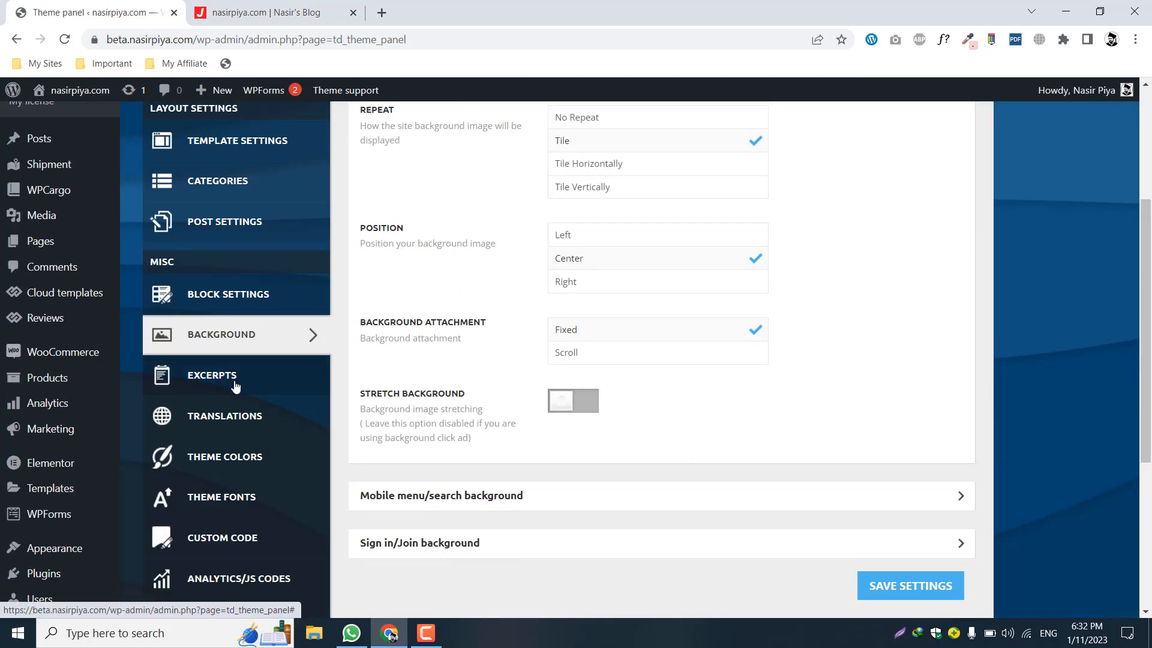
{"action": "left_click", "coordinate": [235, 378]}
{"action": "scroll", "coordinate": [502, 420], "scroll_direction": "up", "scroll_amount": 4}
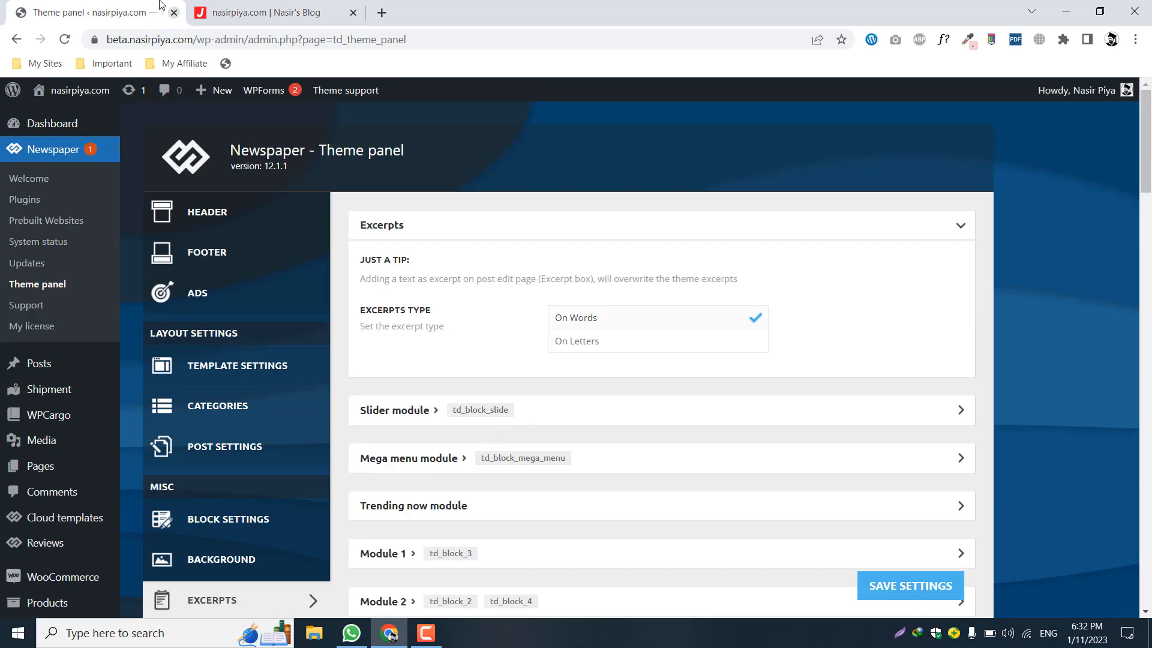
{"action": "left_click", "coordinate": [258, 12]}
{"action": "scroll", "coordinate": [384, 263], "scroll_direction": "down", "scroll_amount": 5}
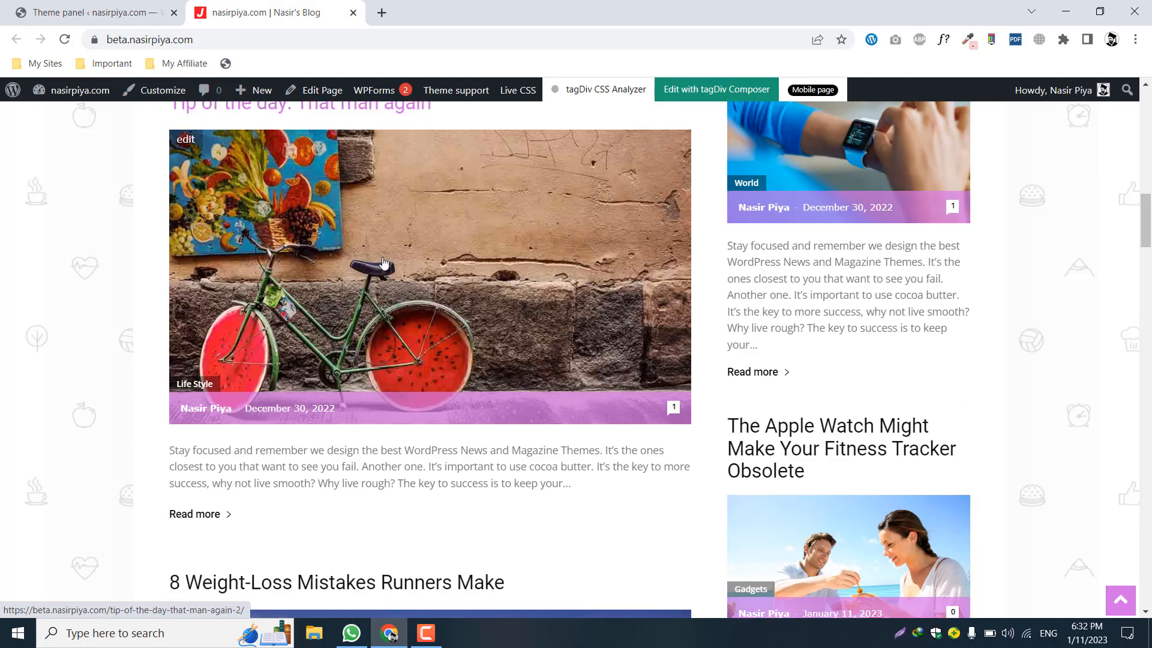
{"action": "left_click_drag", "start_coordinate": [168, 450], "coordinate": [614, 466]}
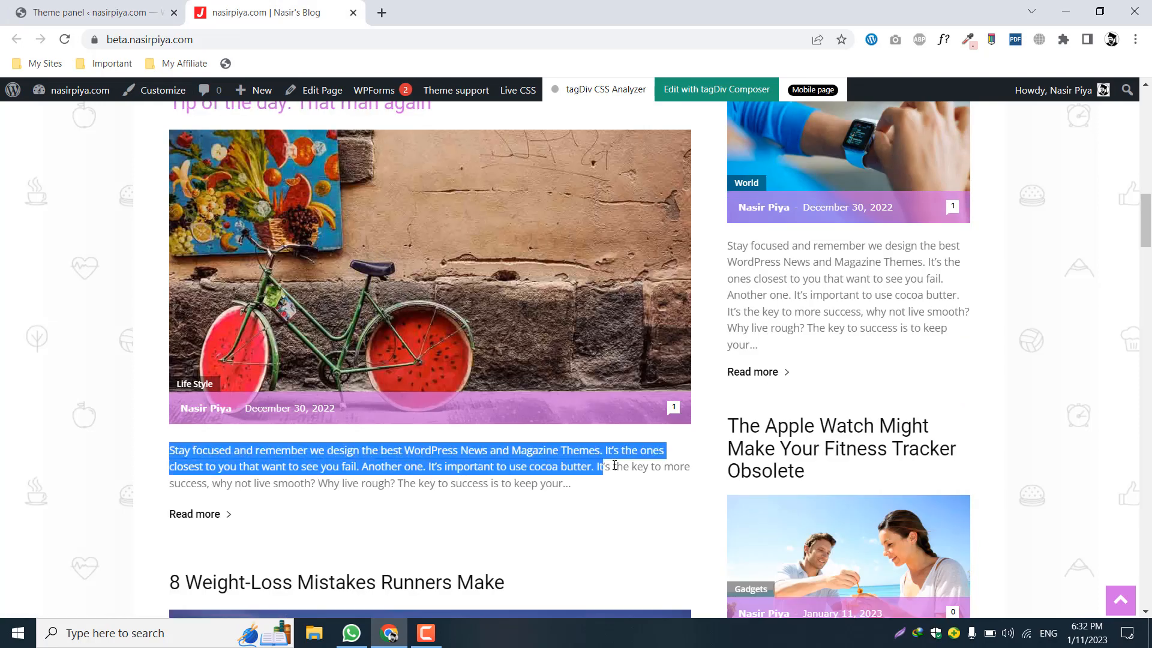
{"action": "triple_click", "coordinate": [486, 482]}
{"action": "key", "text": "ctrl+Page_Up"}
Step: Expand the Mega menu module and Slider module excerpt sections and examine their title length settings
{"action": "scroll", "coordinate": [423, 256], "scroll_direction": "down", "scroll_amount": 2}
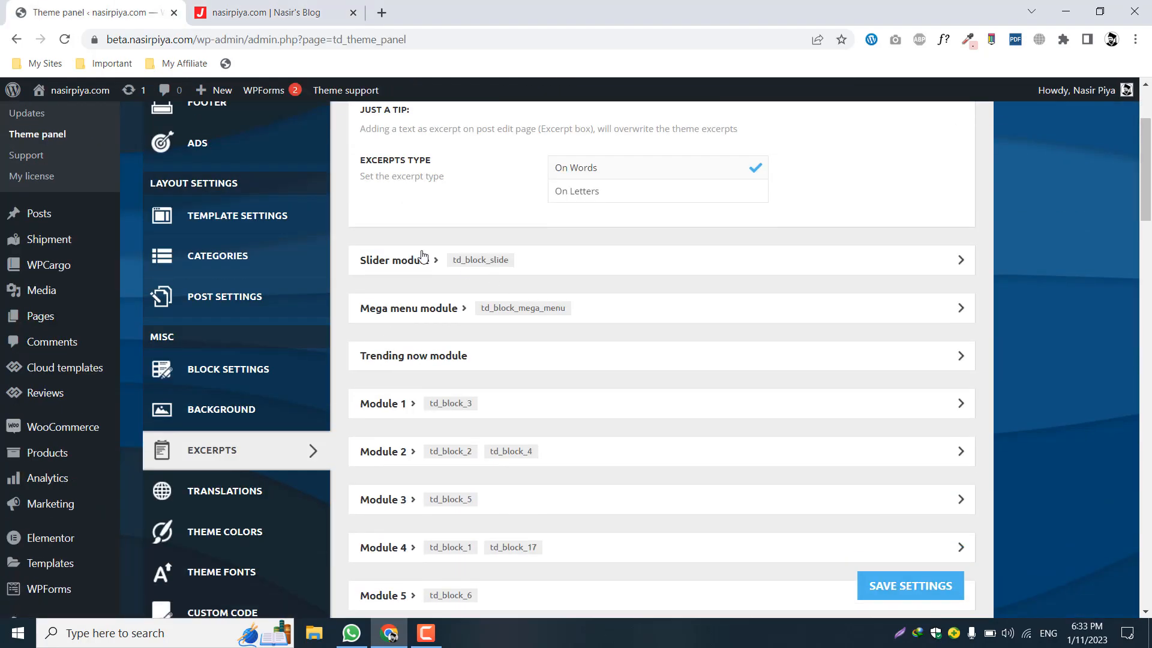
{"action": "scroll", "coordinate": [490, 436], "scroll_direction": "down", "scroll_amount": 2}
{"action": "scroll", "coordinate": [480, 427], "scroll_direction": "up", "scroll_amount": 2}
{"action": "left_click", "coordinate": [443, 310]}
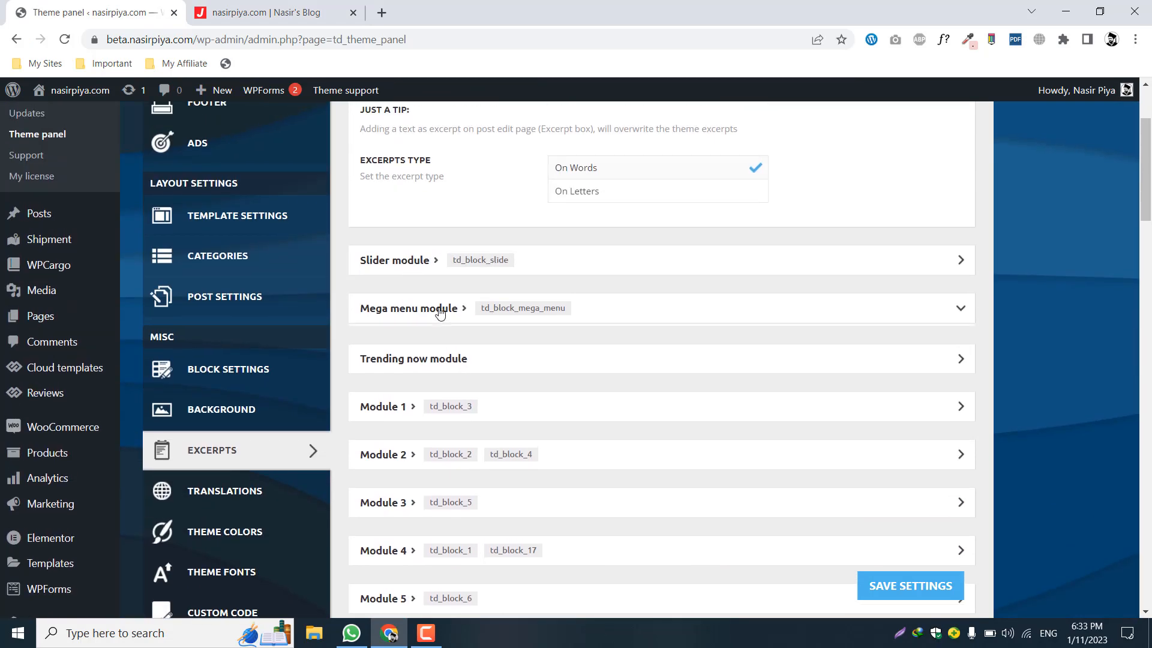
{"action": "left_click", "coordinate": [436, 260]}
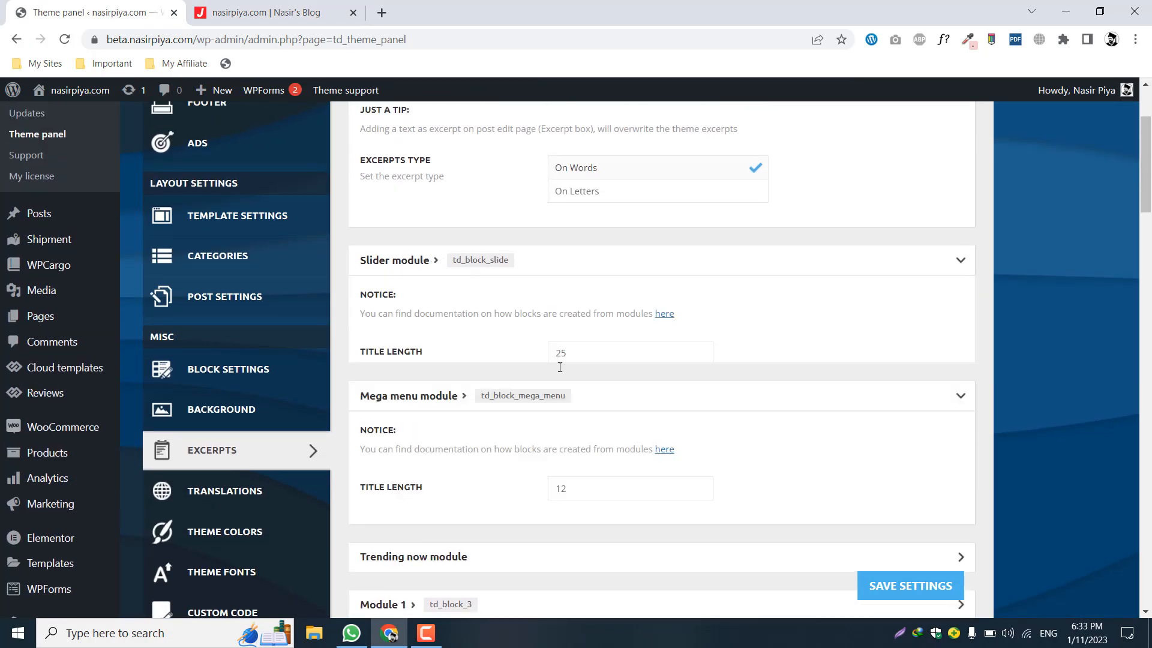
{"action": "scroll", "coordinate": [558, 372], "scroll_direction": "down", "scroll_amount": 2}
{"action": "scroll", "coordinate": [558, 378], "scroll_direction": "up", "scroll_amount": 2}
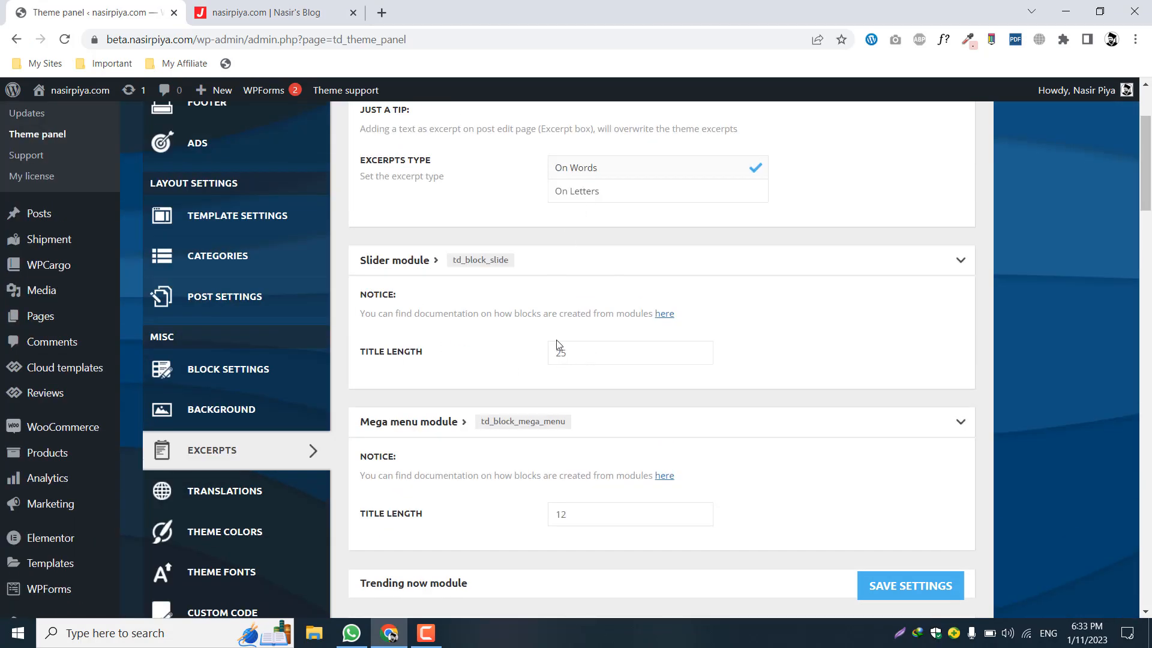
{"action": "scroll", "coordinate": [311, 339], "scroll_direction": "down", "scroll_amount": 3}
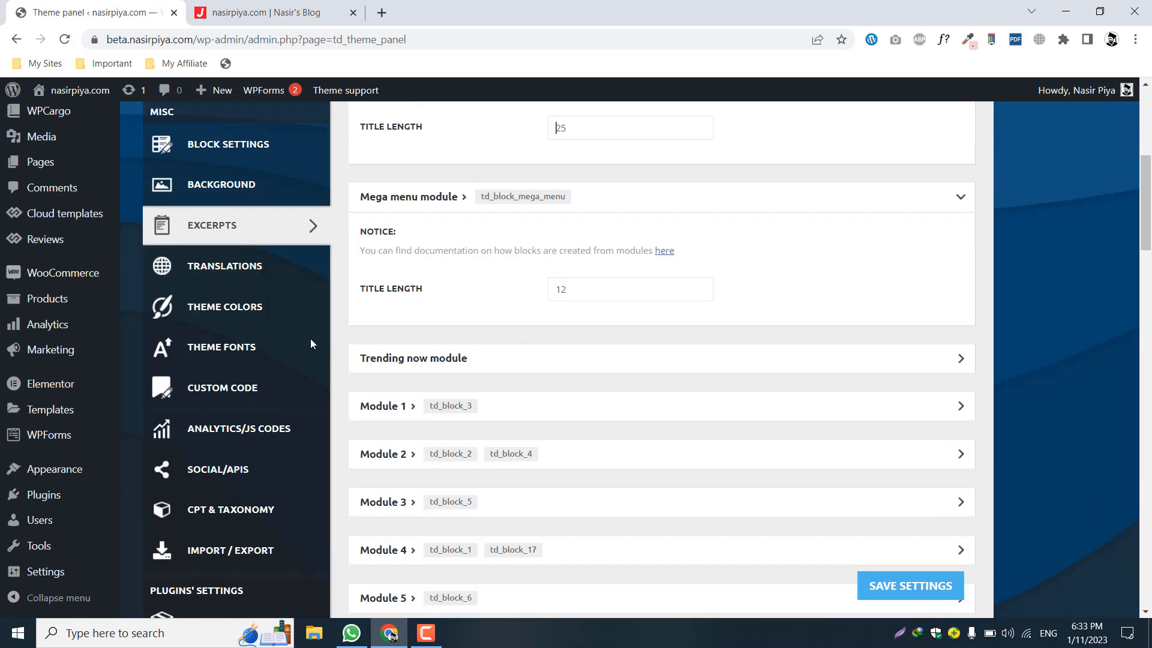
Step: Open the Translations settings and choose English (default) as the available translation's language
{"action": "left_click", "coordinate": [225, 280]}
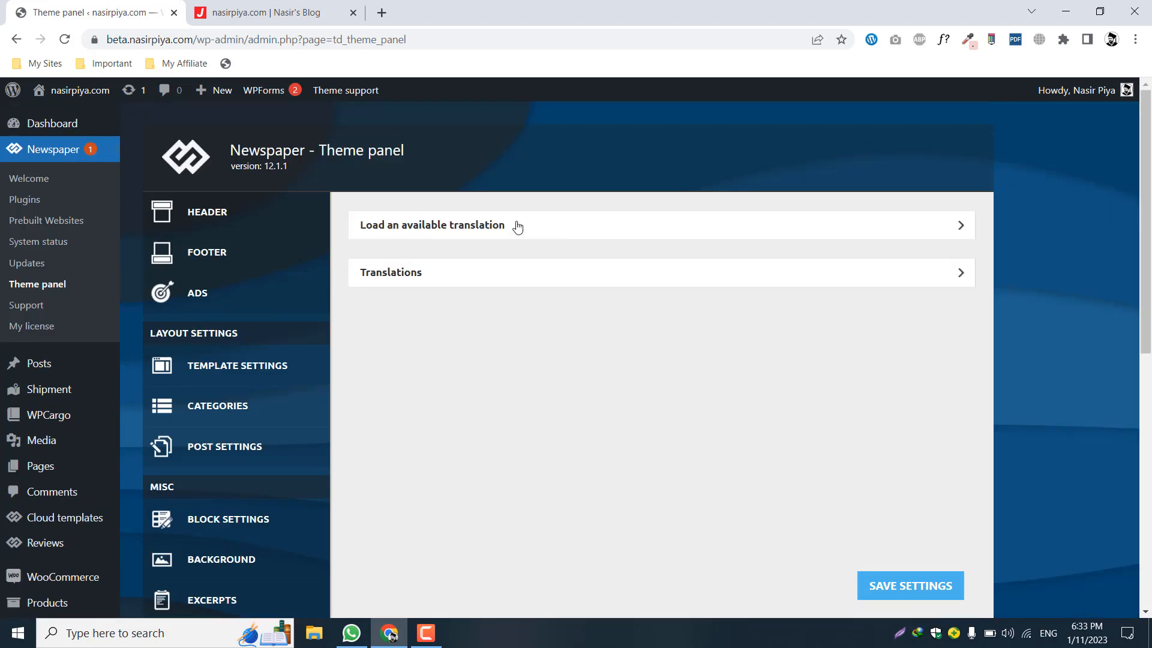
{"action": "left_click", "coordinate": [517, 227]}
{"action": "left_click", "coordinate": [470, 397]}
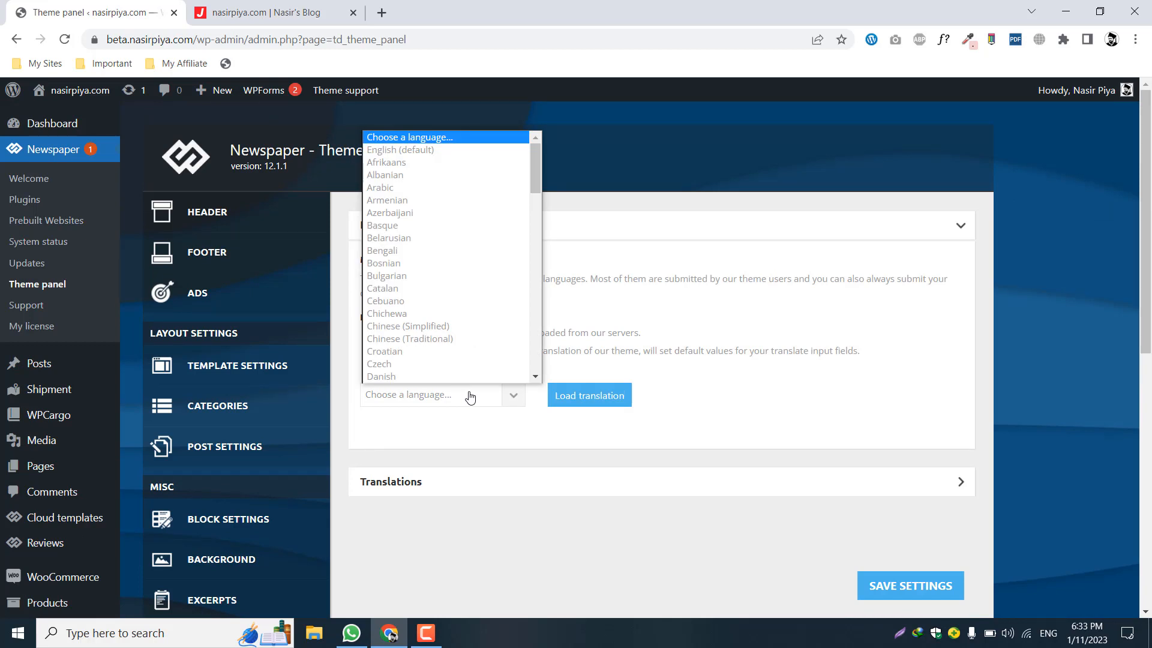
{"action": "scroll", "coordinate": [450, 270], "scroll_direction": "down", "scroll_amount": 10}
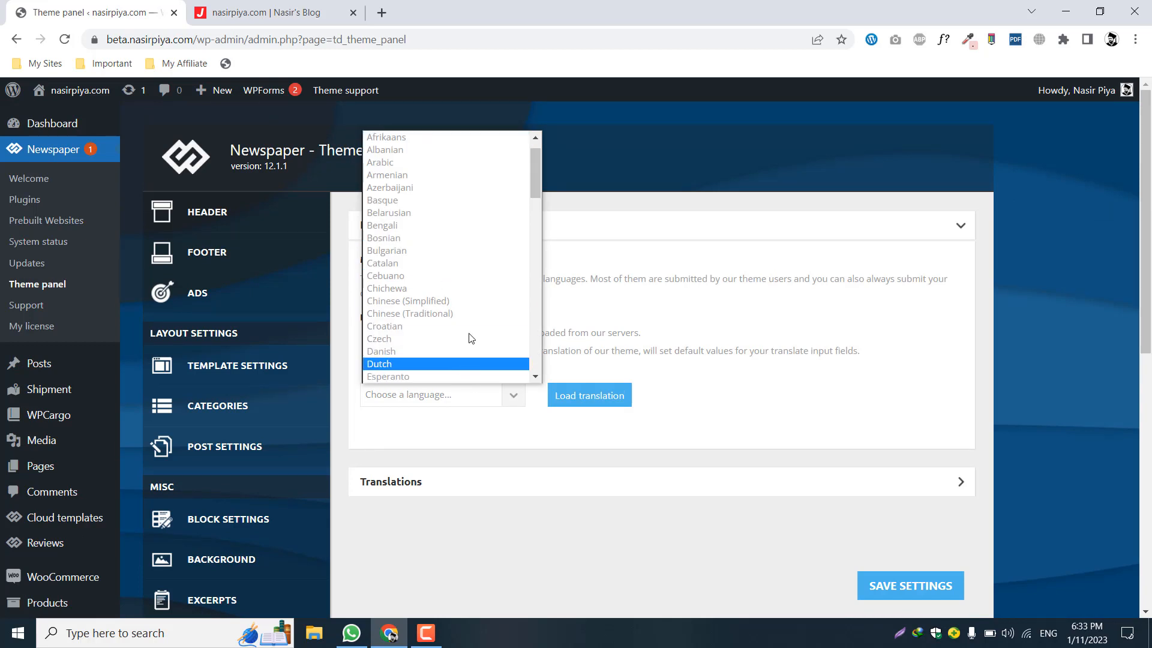
{"action": "scroll", "coordinate": [458, 333], "scroll_direction": "up", "scroll_amount": 10}
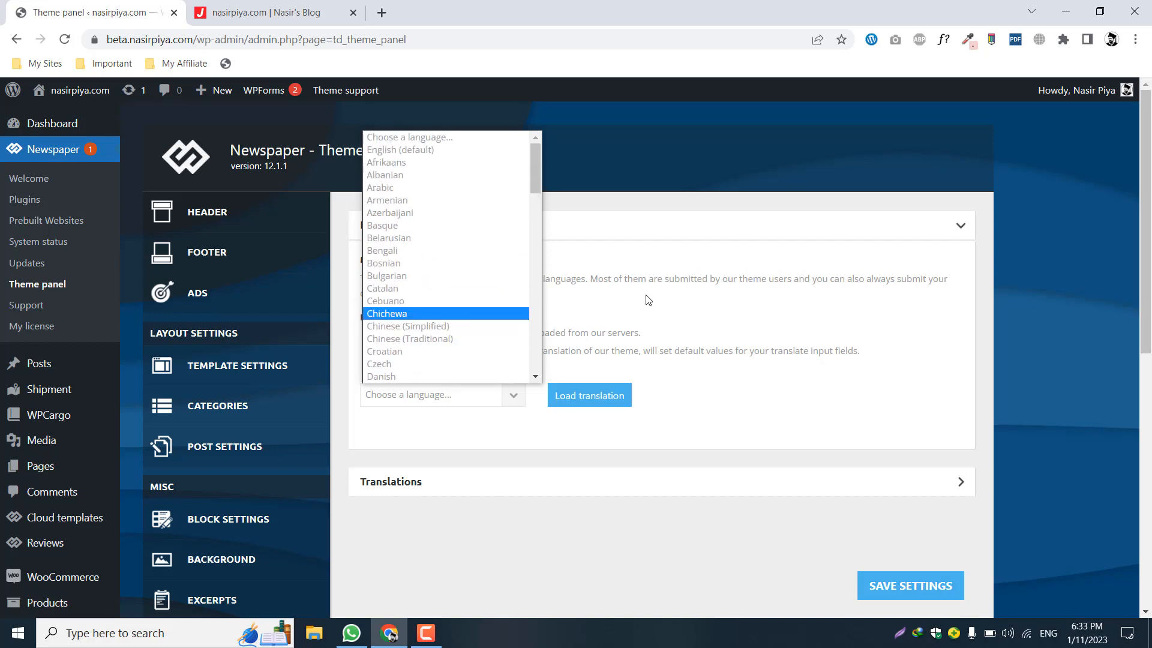
{"action": "left_click", "coordinate": [414, 149]}
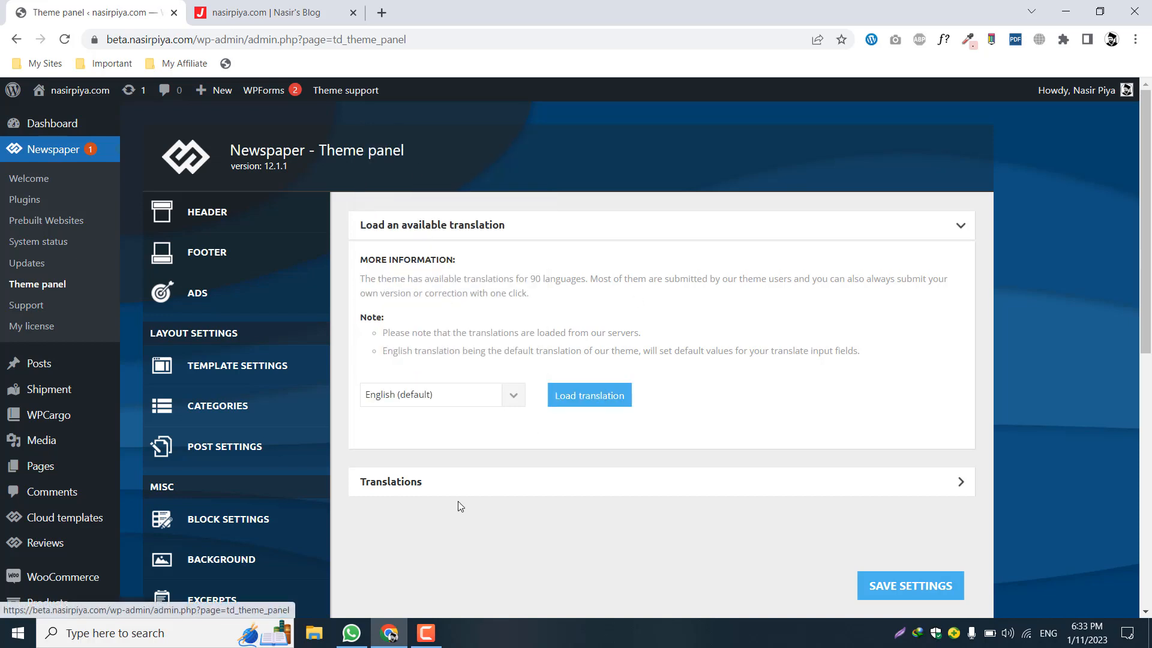
Step: Glance at the blog's home page, expand the Translations section in the theme panel and review its phrase fields
{"action": "left_click", "coordinate": [228, 5]}
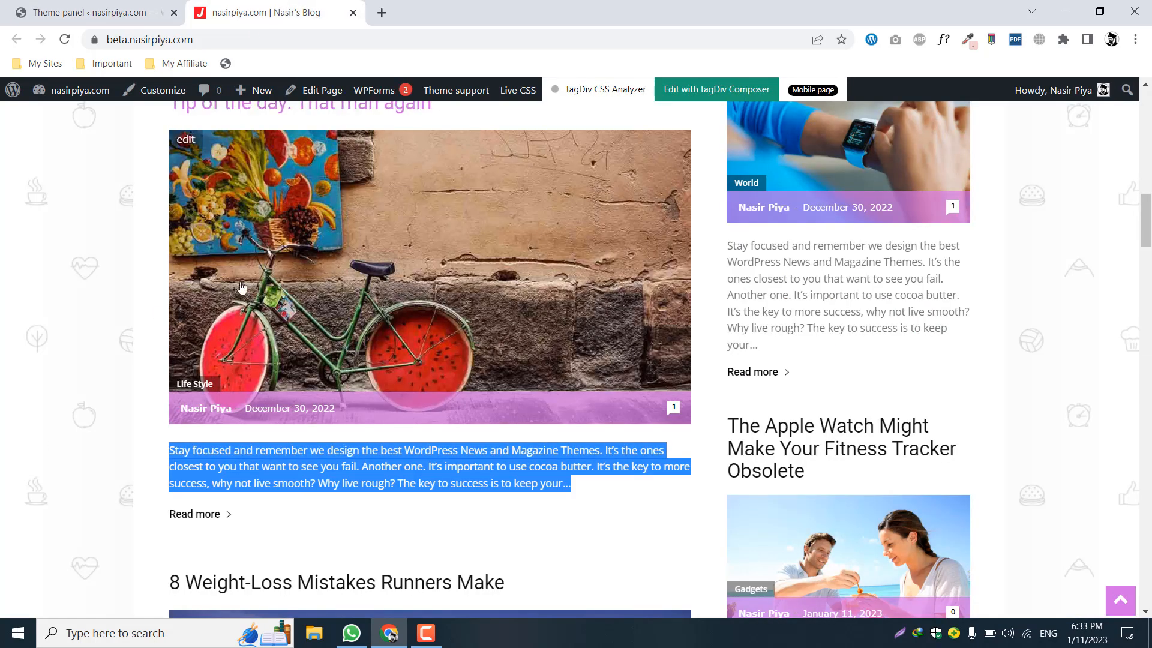
{"action": "left_click", "coordinate": [99, 8]}
{"action": "scroll", "coordinate": [581, 375], "scroll_direction": "down", "scroll_amount": 3}
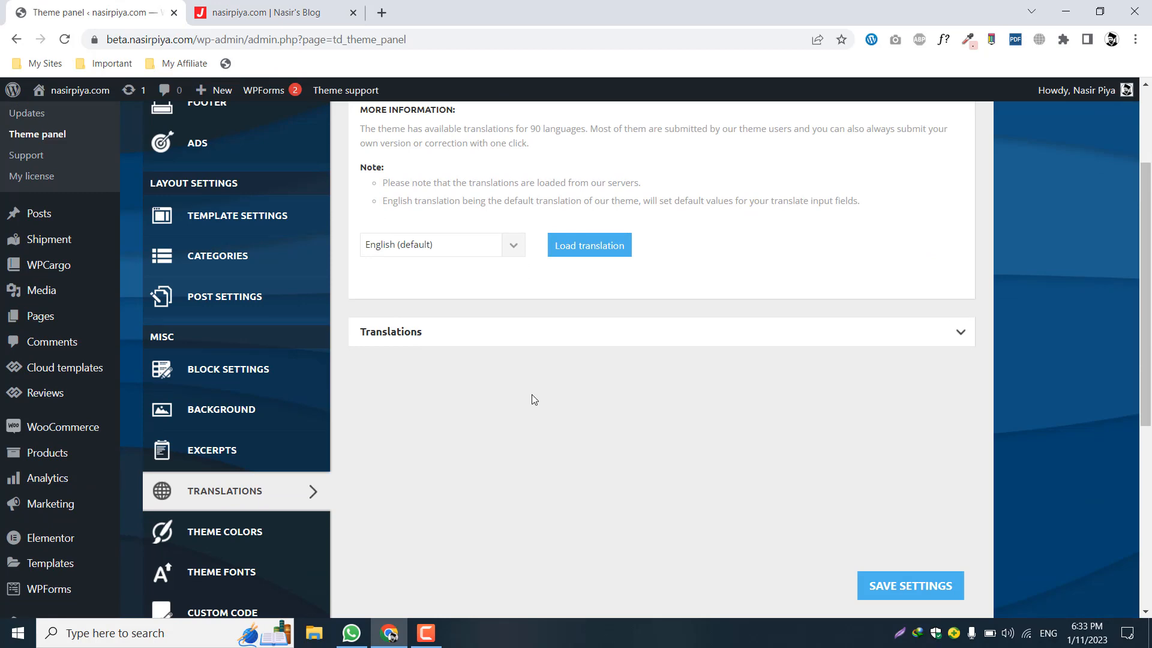
{"action": "scroll", "coordinate": [532, 394], "scroll_direction": "down", "scroll_amount": 3}
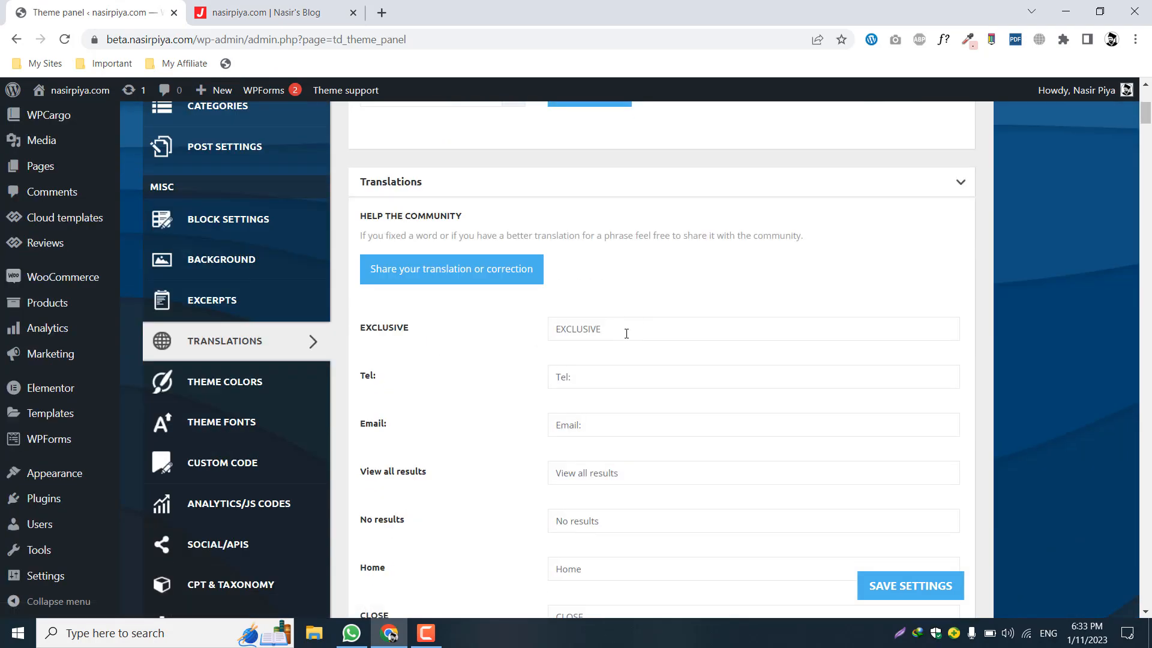
{"action": "scroll", "coordinate": [659, 366], "scroll_direction": "down", "scroll_amount": 6}
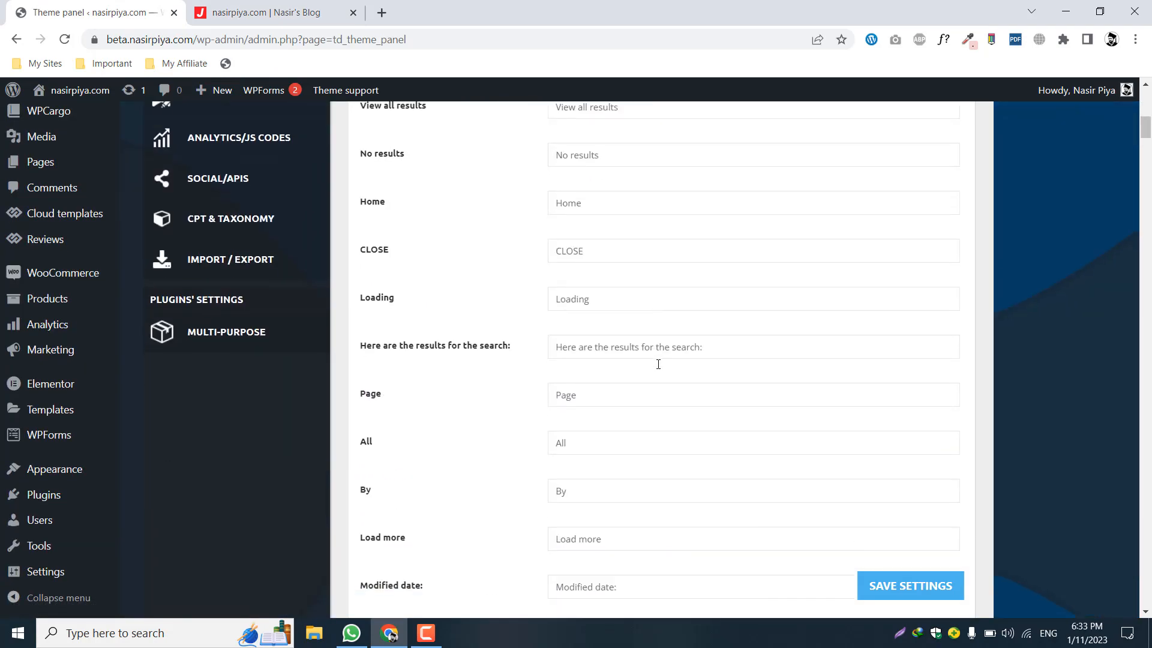
{"action": "scroll", "coordinate": [658, 364], "scroll_direction": "up", "scroll_amount": 6}
{"action": "scroll", "coordinate": [280, 319], "scroll_direction": "down", "scroll_amount": 3}
Step: Open the Theme colors settings and look over the header, footer and content color sections
{"action": "left_click", "coordinate": [278, 318]}
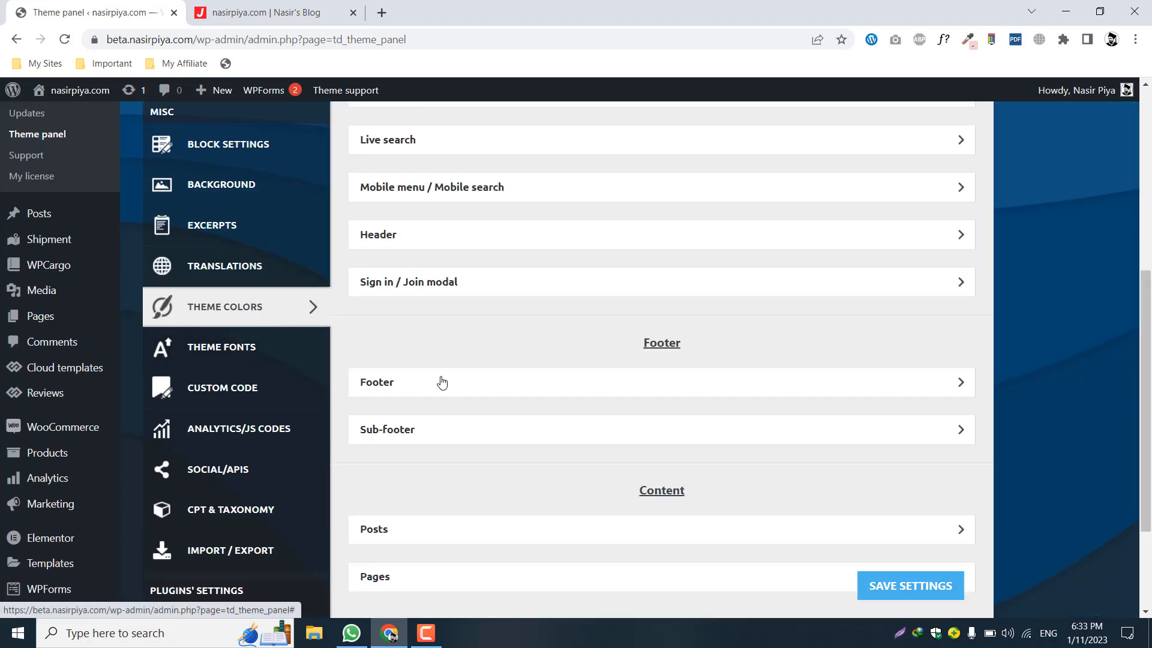
{"action": "scroll", "coordinate": [577, 382], "scroll_direction": "up", "scroll_amount": 5}
{"action": "scroll", "coordinate": [230, 449], "scroll_direction": "down", "scroll_amount": 3}
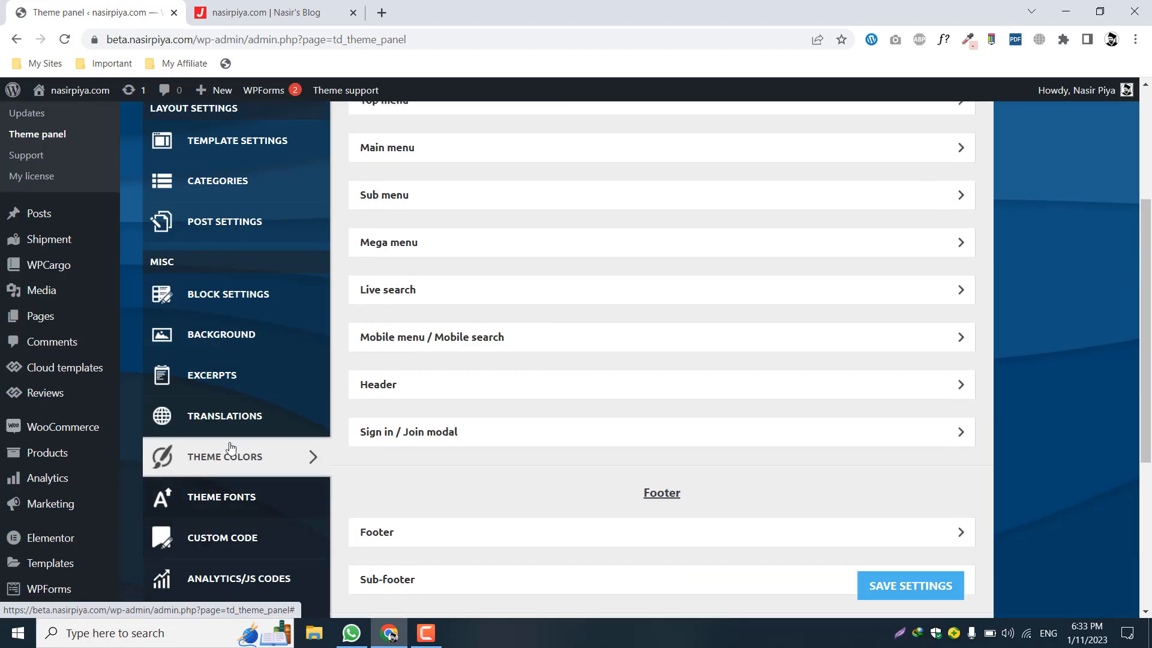
{"action": "scroll", "coordinate": [538, 471], "scroll_direction": "up", "scroll_amount": 5}
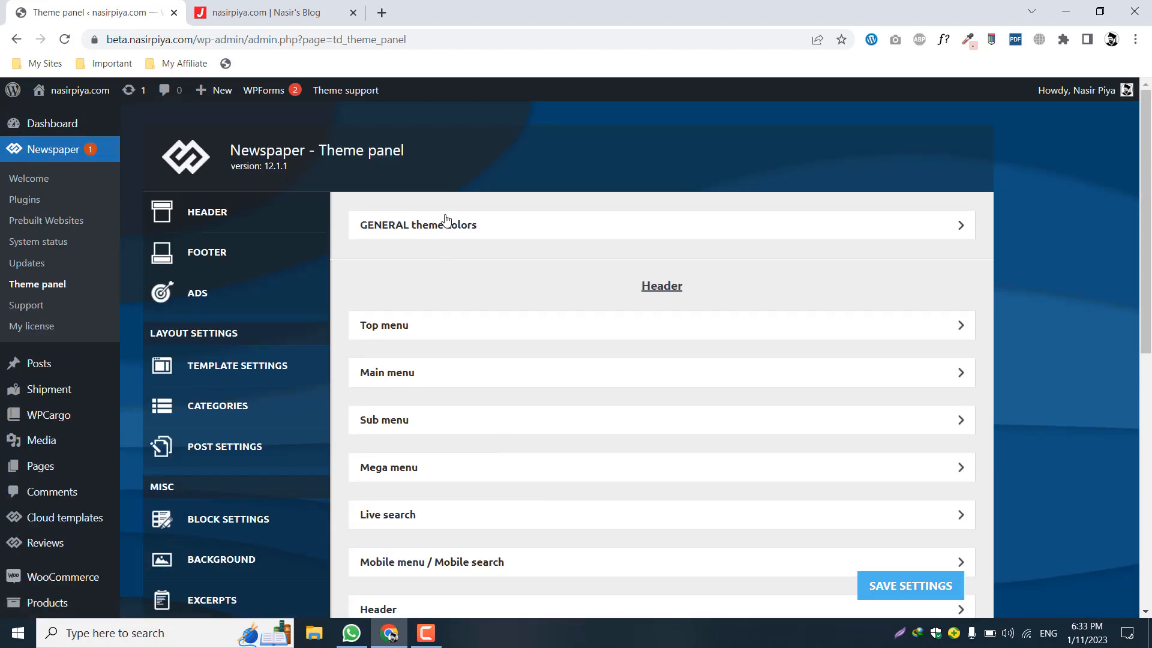
Step: Expand the GENERAL theme colors section and review its accent, background and header color settings
{"action": "left_click", "coordinate": [514, 226]}
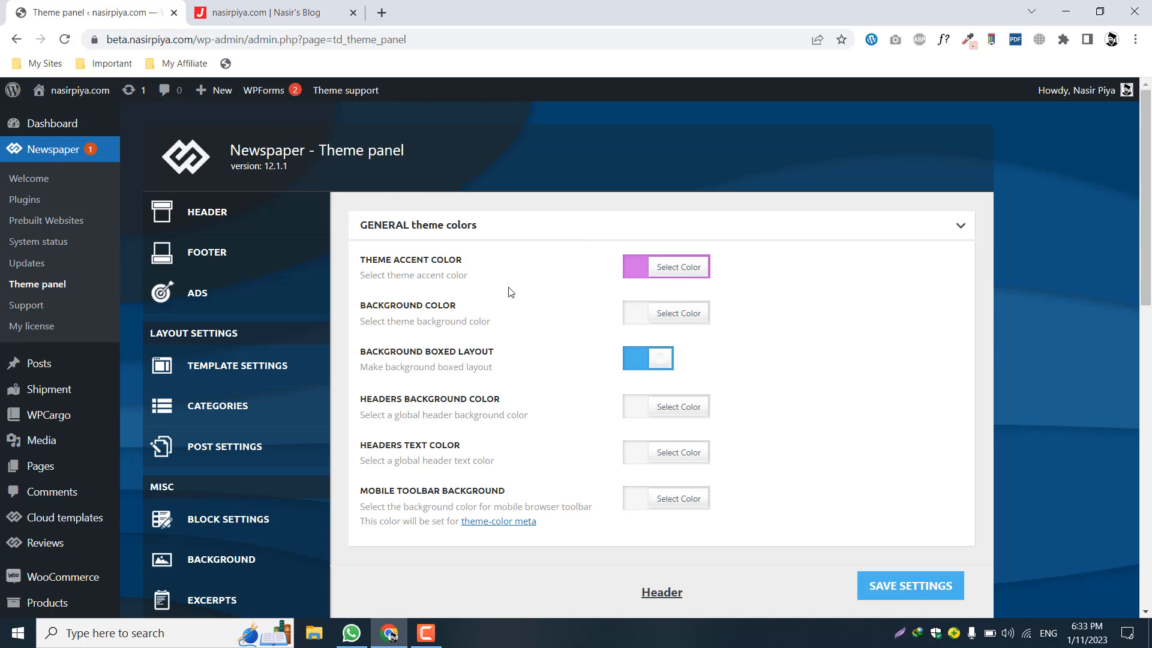
{"action": "left_click", "coordinate": [273, 13]}
{"action": "left_click", "coordinate": [144, 3]}
{"action": "scroll", "coordinate": [497, 340], "scroll_direction": "down", "scroll_amount": 5}
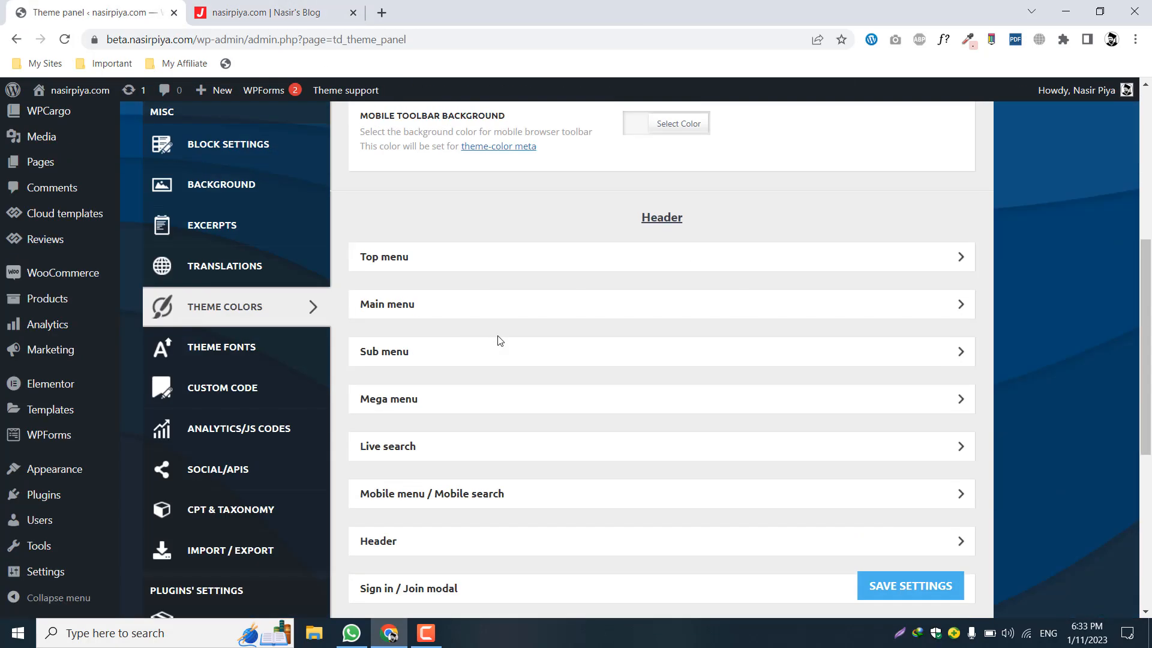
Step: Open the Theme fonts settings and expand the Mobile menu font section
{"action": "left_click", "coordinate": [213, 354]}
{"action": "scroll", "coordinate": [508, 384], "scroll_direction": "down", "scroll_amount": 2}
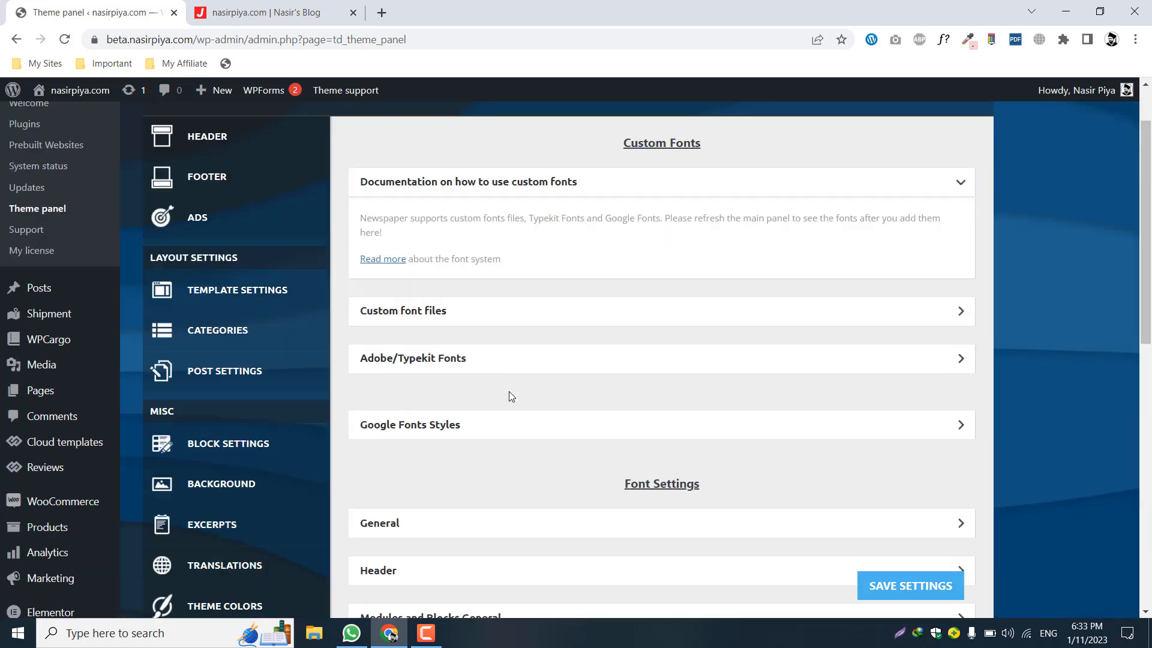
{"action": "scroll", "coordinate": [512, 397], "scroll_direction": "down", "scroll_amount": 5}
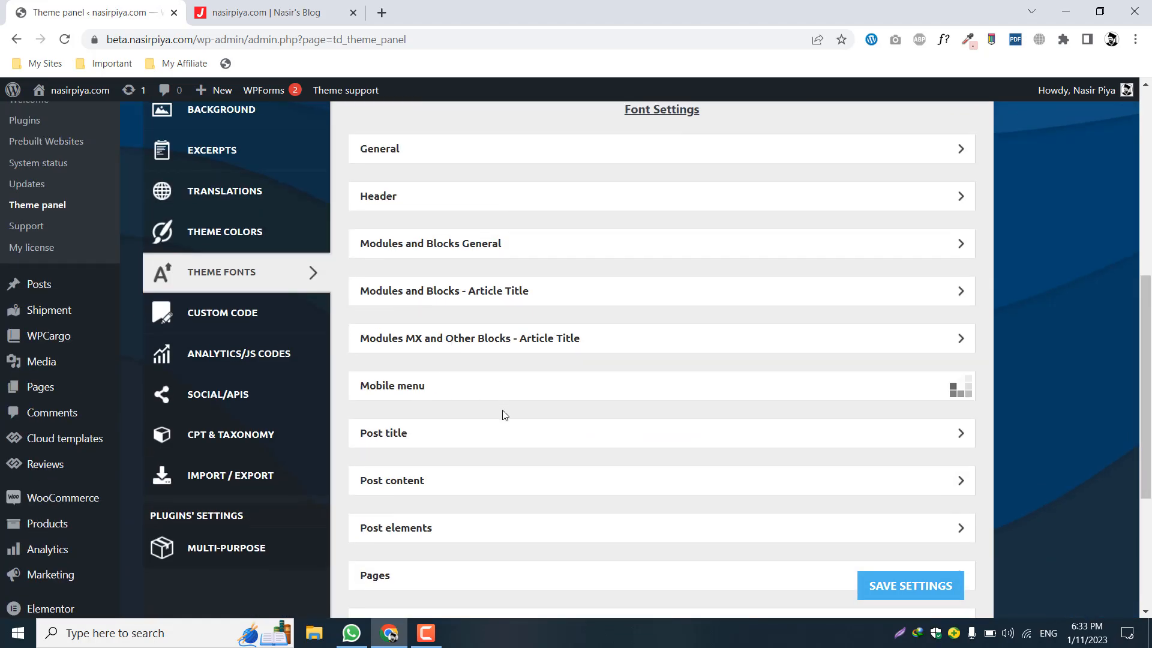
{"action": "scroll", "coordinate": [505, 426], "scroll_direction": "down", "scroll_amount": 2}
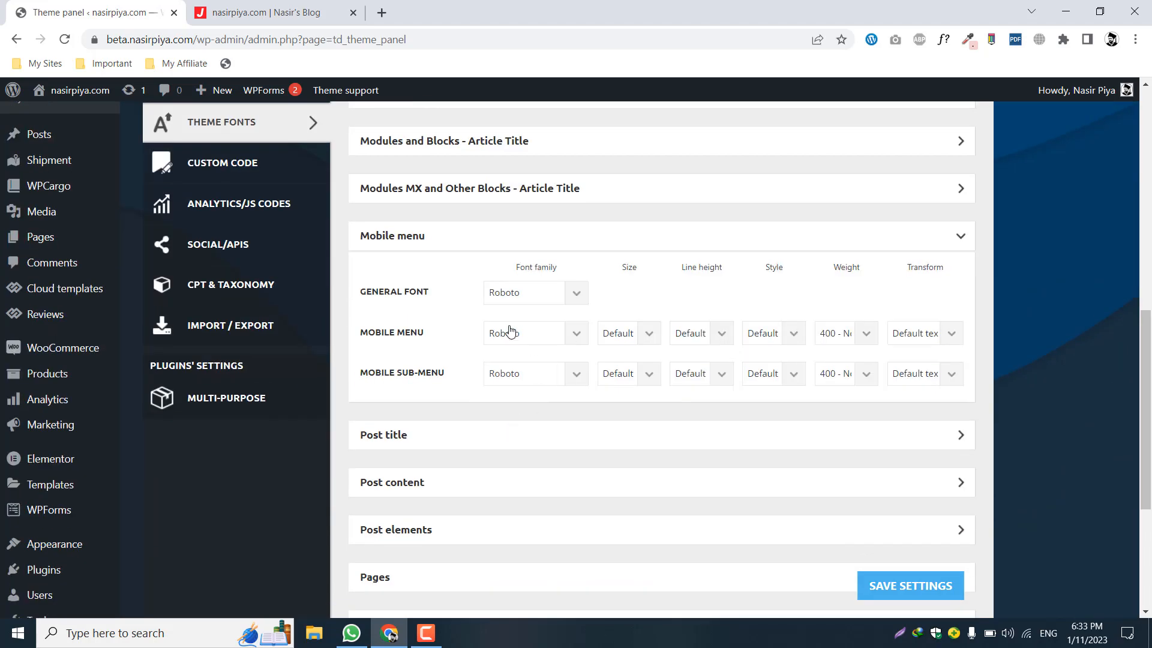
Step: Browse the font families available for the mobile menu's general font without changing the selection
{"action": "left_click", "coordinate": [566, 296]}
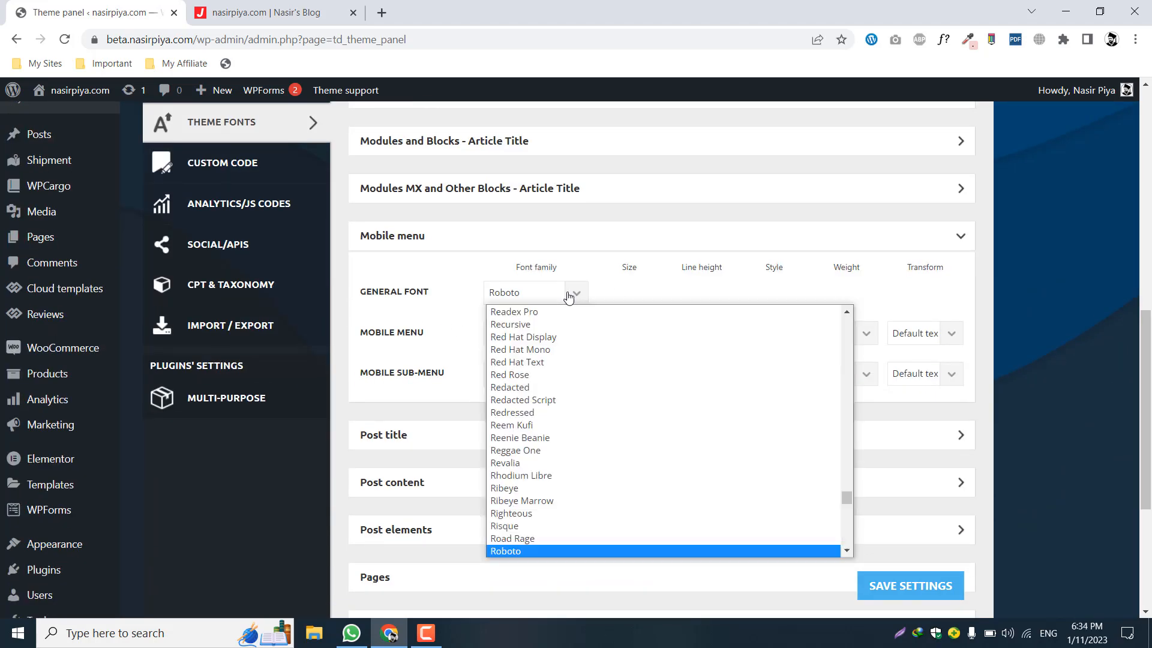
{"action": "scroll", "coordinate": [597, 419], "scroll_direction": "down", "scroll_amount": 10}
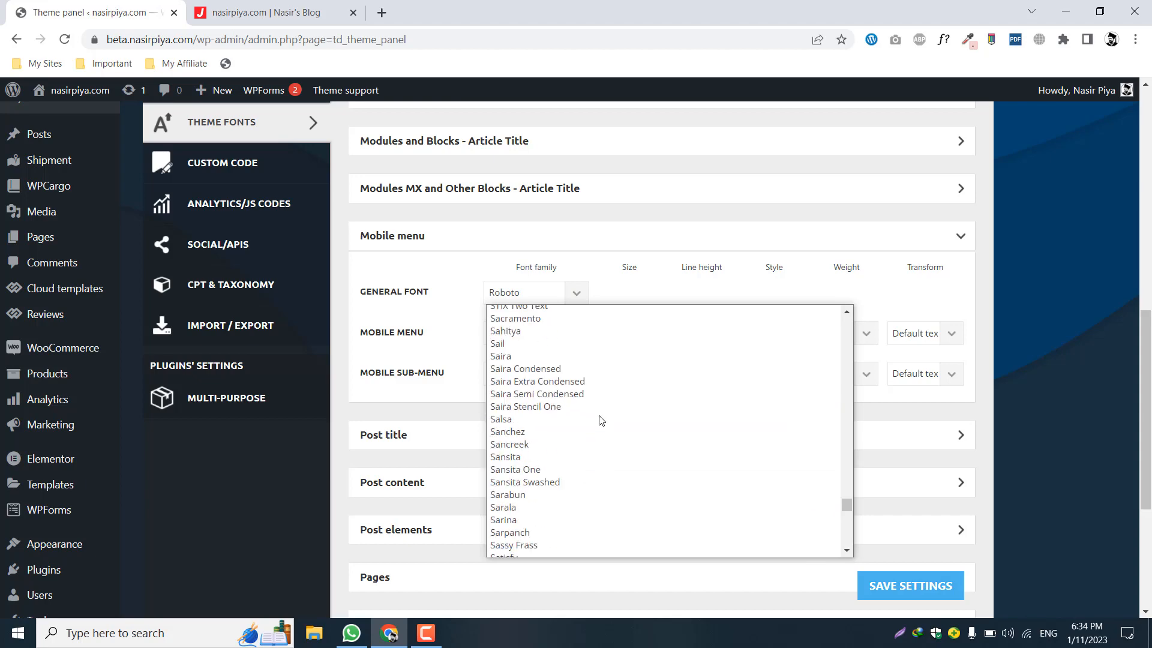
{"action": "scroll", "coordinate": [600, 420], "scroll_direction": "up", "scroll_amount": 18}
{"action": "left_click", "coordinate": [459, 360]}
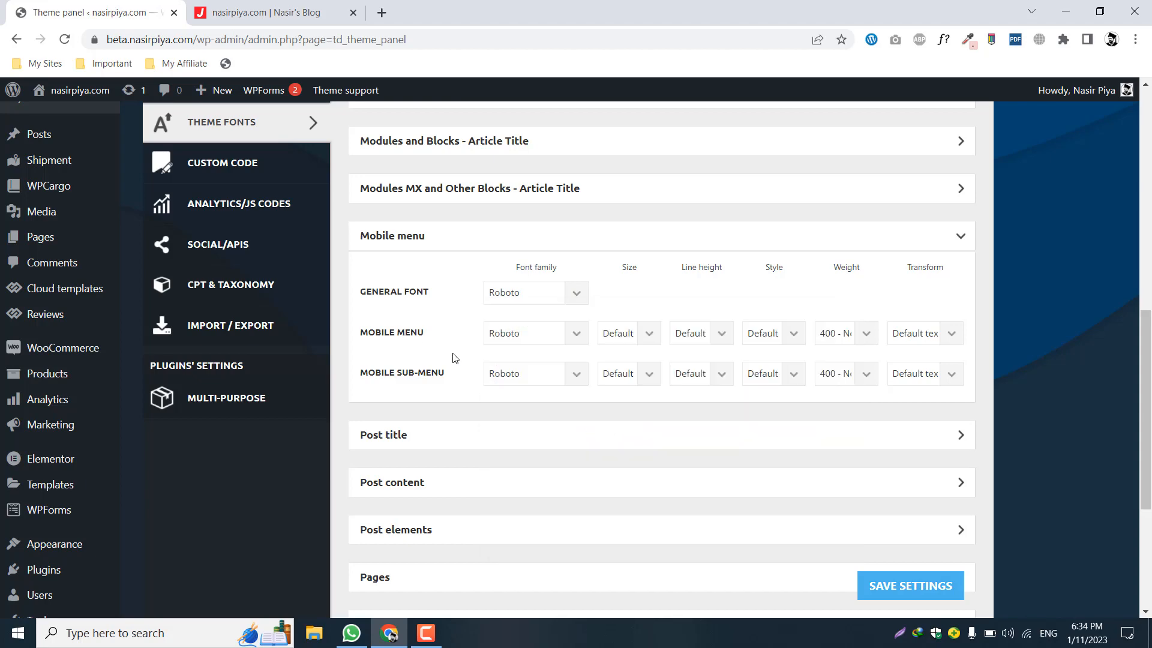
{"action": "scroll", "coordinate": [471, 378], "scroll_direction": "up", "scroll_amount": 5}
{"action": "scroll", "coordinate": [471, 380], "scroll_direction": "down", "scroll_amount": 3}
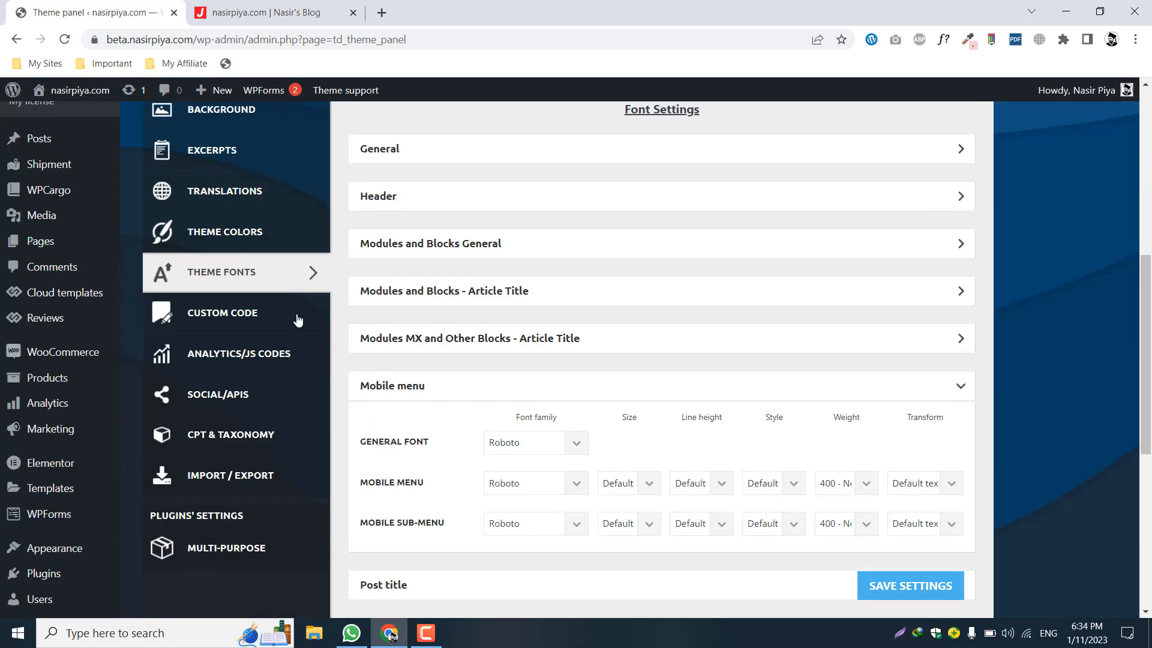
Step: Open the Custom code settings, expand Custom CSS and review its editor and description
{"action": "left_click", "coordinate": [251, 309]}
{"action": "scroll", "coordinate": [454, 410], "scroll_direction": "up", "scroll_amount": 2}
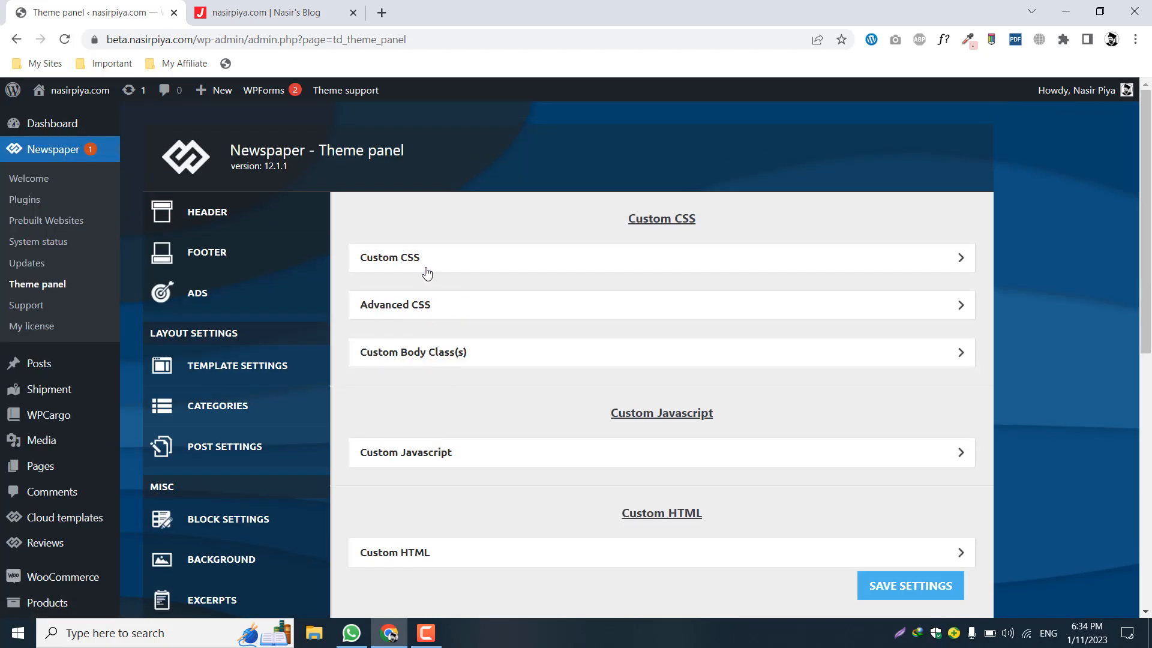
{"action": "left_click", "coordinate": [426, 270]}
{"action": "left_click_drag", "start_coordinate": [562, 311], "coordinate": [657, 311]}
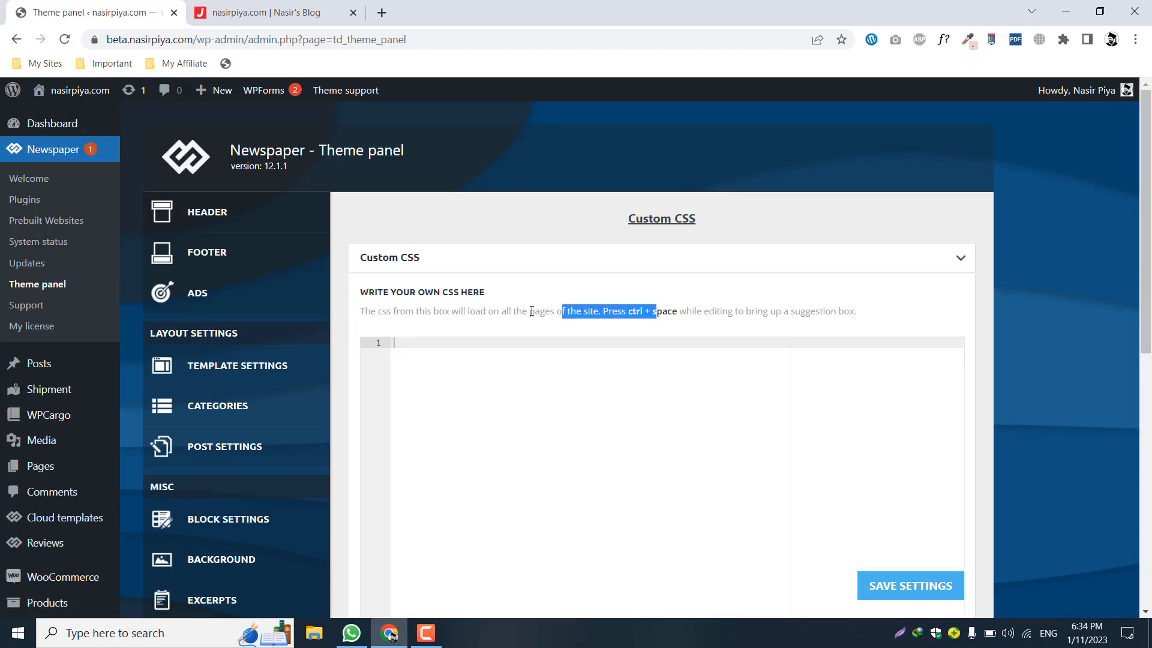
{"action": "left_click", "coordinate": [527, 311]}
{"action": "scroll", "coordinate": [525, 311], "scroll_direction": "down", "scroll_amount": 5}
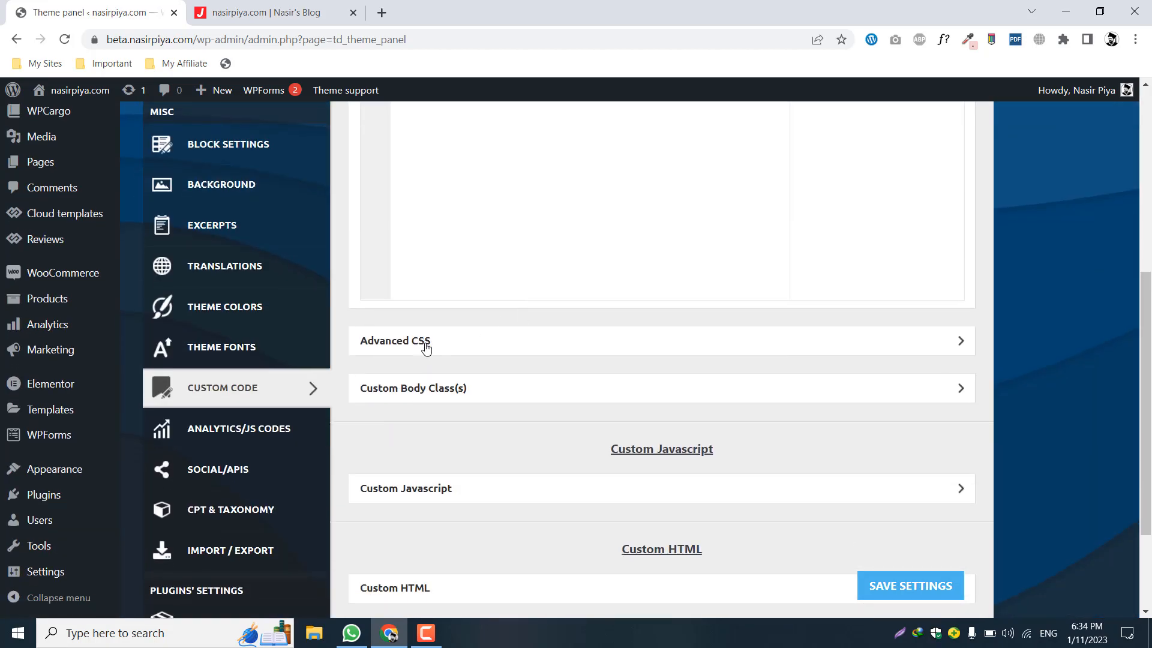
{"action": "scroll", "coordinate": [452, 362], "scroll_direction": "down", "scroll_amount": 2}
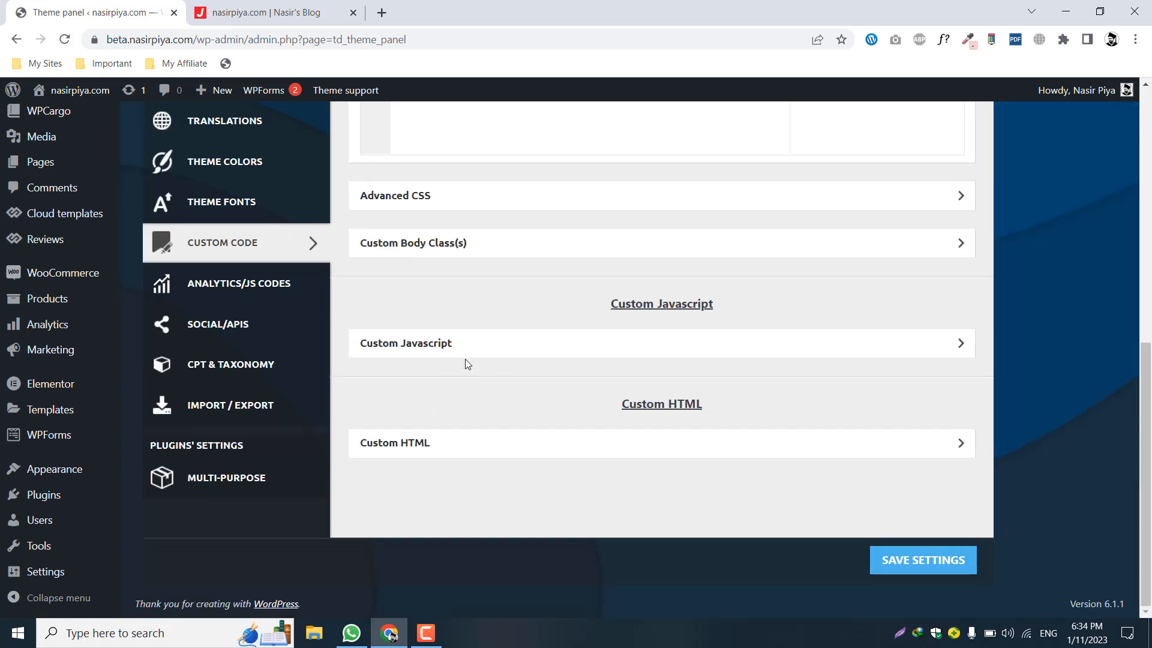
Step: Expand the Custom HTML and Custom Javascript sections and read the JavaScript editor's instructions
{"action": "left_click", "coordinate": [432, 450]}
{"action": "left_click", "coordinate": [477, 351]}
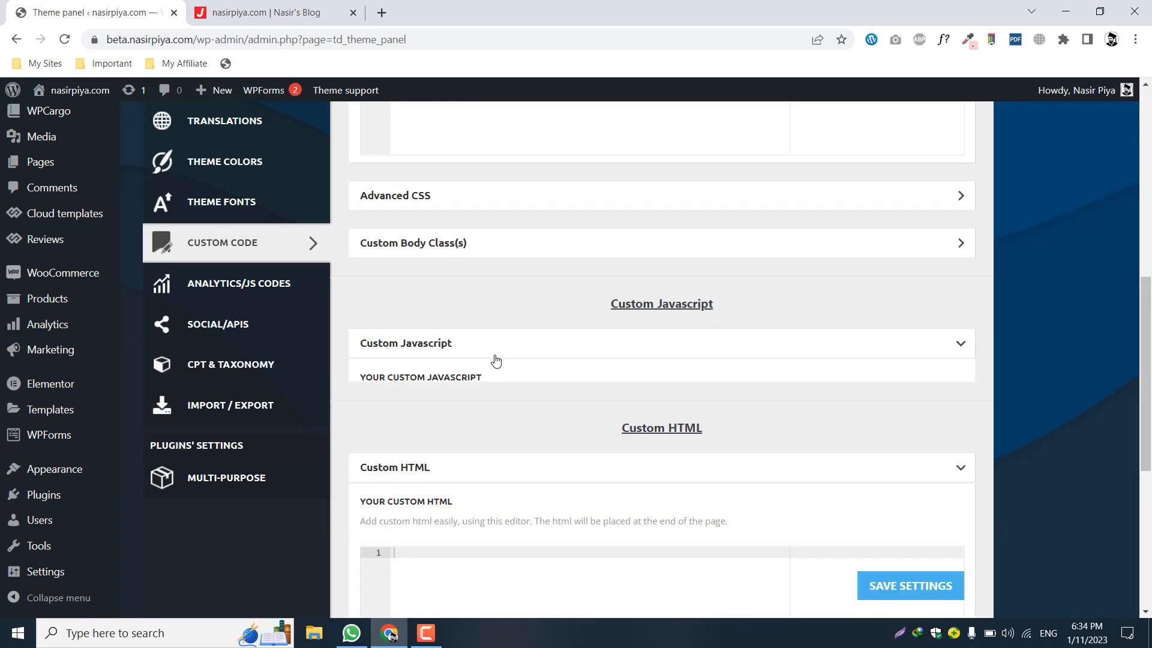
{"action": "scroll", "coordinate": [504, 363], "scroll_direction": "down", "scroll_amount": 1}
{"action": "left_click_drag", "start_coordinate": [479, 322], "coordinate": [571, 324]}
{"action": "scroll", "coordinate": [571, 324], "scroll_direction": "up", "scroll_amount": 2}
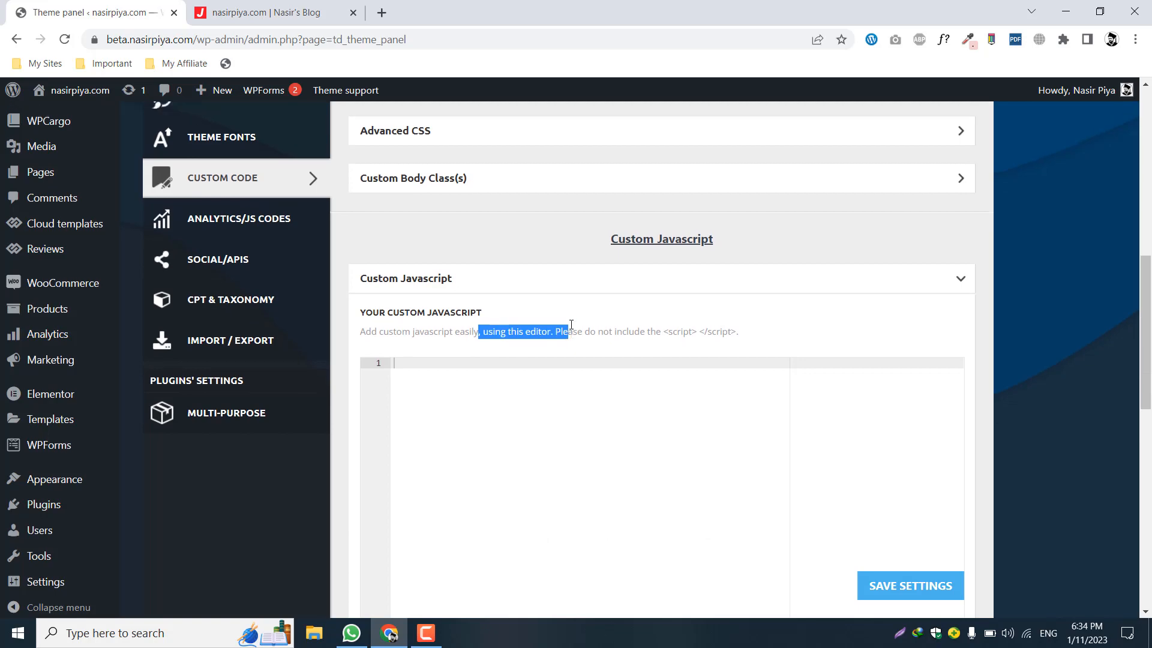
{"action": "left_click", "coordinate": [504, 327]}
Step: Expand the Custom Body Class(s) and Advanced CSS sections and examine the responsive CSS boxes for each device
{"action": "scroll", "coordinate": [451, 324], "scroll_direction": "up", "scroll_amount": 1}
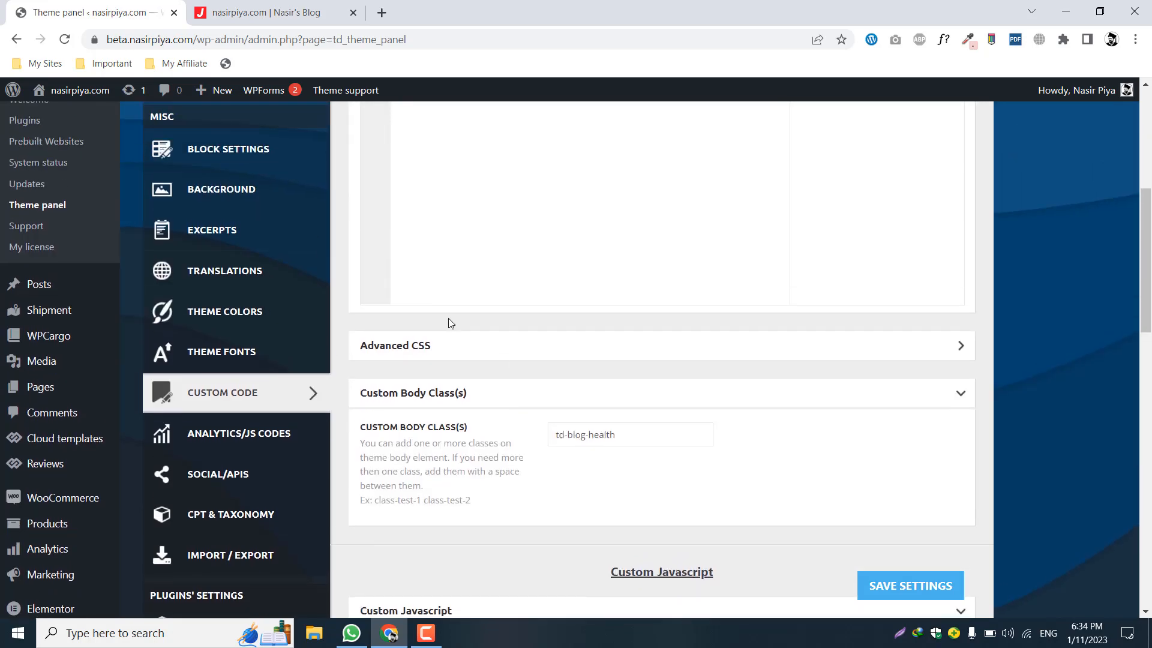
{"action": "left_click", "coordinate": [448, 347]}
{"action": "scroll", "coordinate": [530, 337], "scroll_direction": "down", "scroll_amount": 2}
{"action": "scroll", "coordinate": [530, 338], "scroll_direction": "up", "scroll_amount": 2}
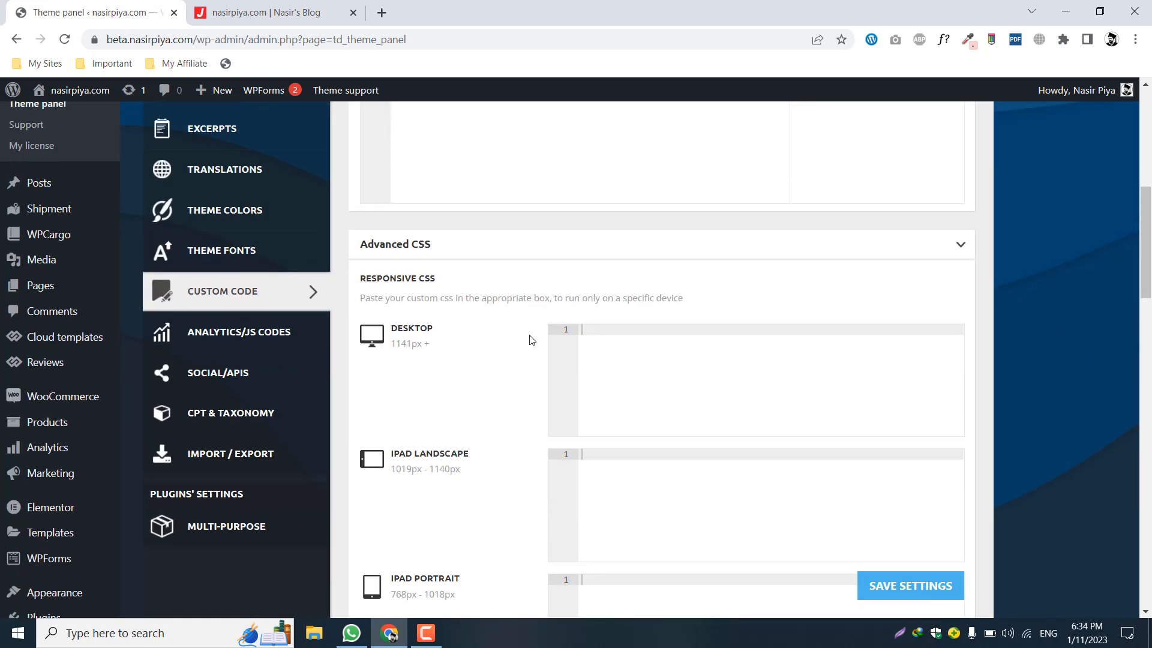
{"action": "scroll", "coordinate": [530, 339], "scroll_direction": "up", "scroll_amount": 5}
{"action": "scroll", "coordinate": [530, 334], "scroll_direction": "down", "scroll_amount": 7}
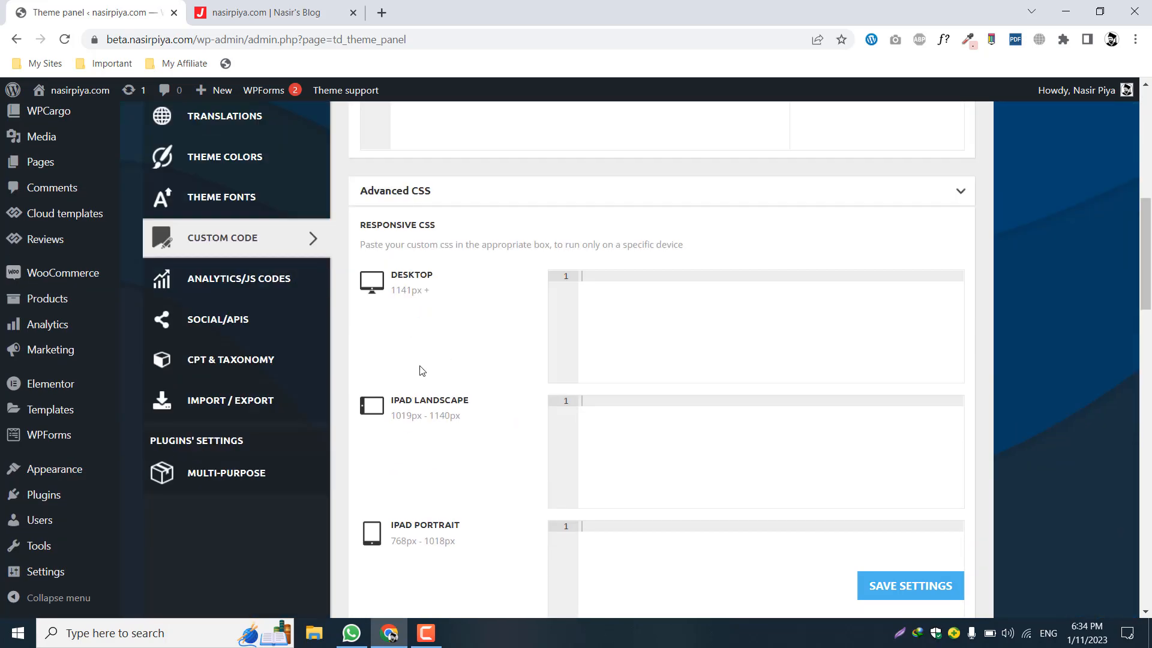
{"action": "left_click_drag", "start_coordinate": [385, 244], "coordinate": [509, 239]}
Step: Open the Analytics/JS codes settings and review the header, after-body and footer script code fields
{"action": "left_click", "coordinate": [231, 282]}
{"action": "scroll", "coordinate": [474, 366], "scroll_direction": "up", "scroll_amount": 5}
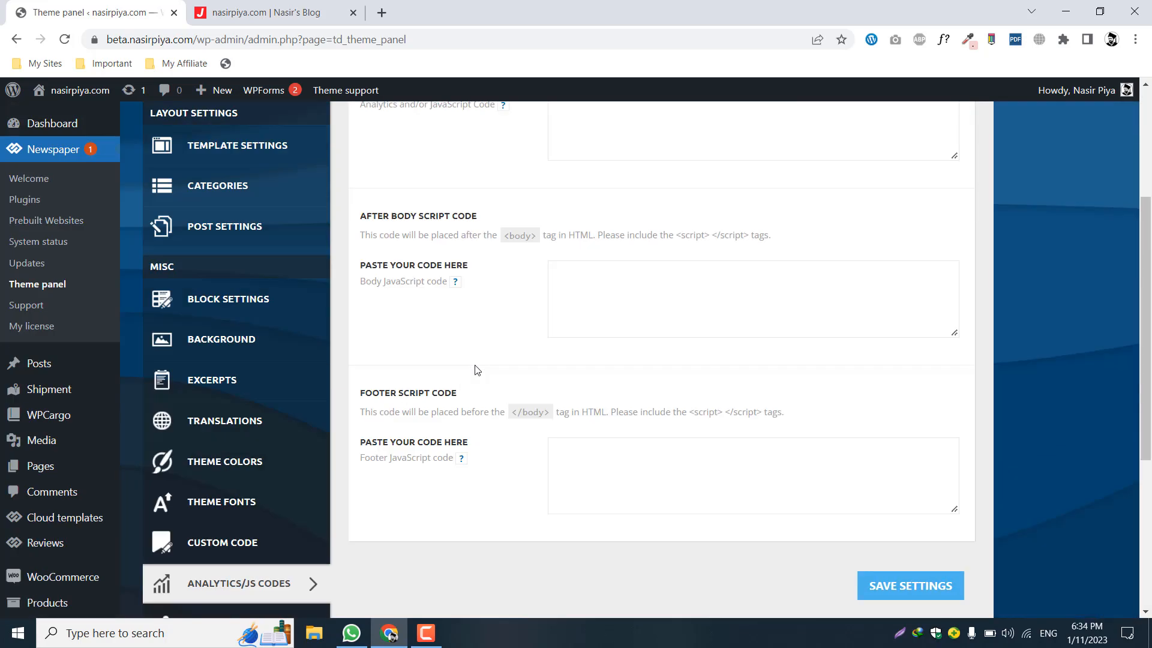
{"action": "scroll", "coordinate": [318, 459], "scroll_direction": "down", "scroll_amount": 4}
{"action": "scroll", "coordinate": [433, 397], "scroll_direction": "up", "scroll_amount": 8}
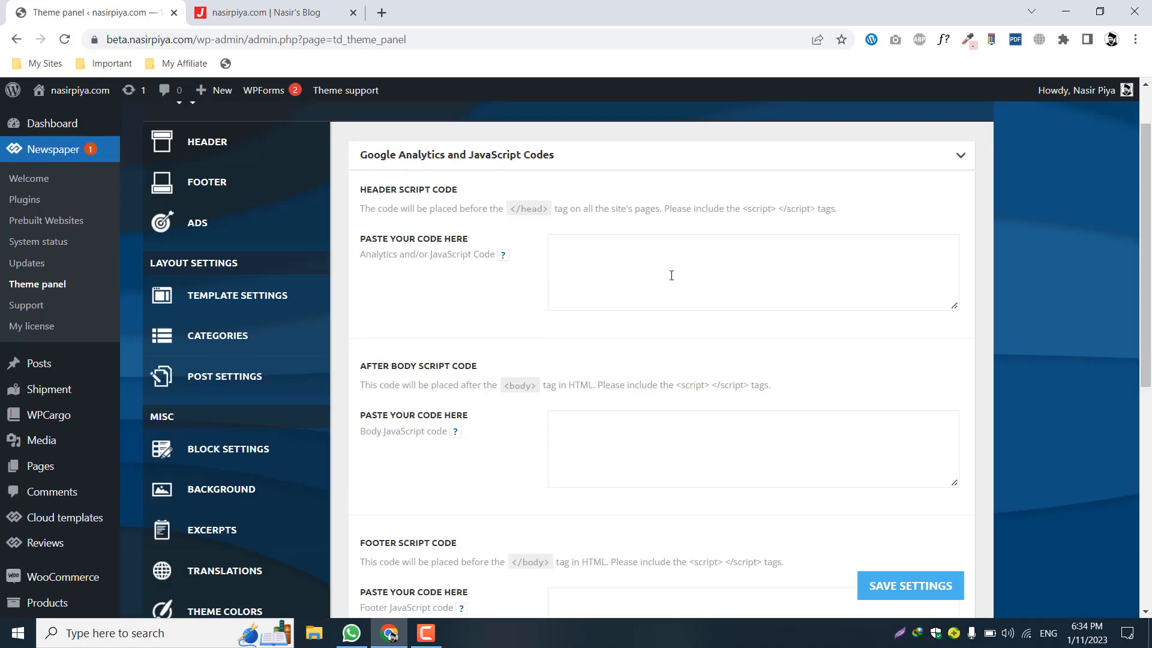
{"action": "left_click_drag", "start_coordinate": [437, 280], "coordinate": [606, 279]}
{"action": "left_click", "coordinate": [552, 280]}
{"action": "left_click", "coordinate": [606, 279]}
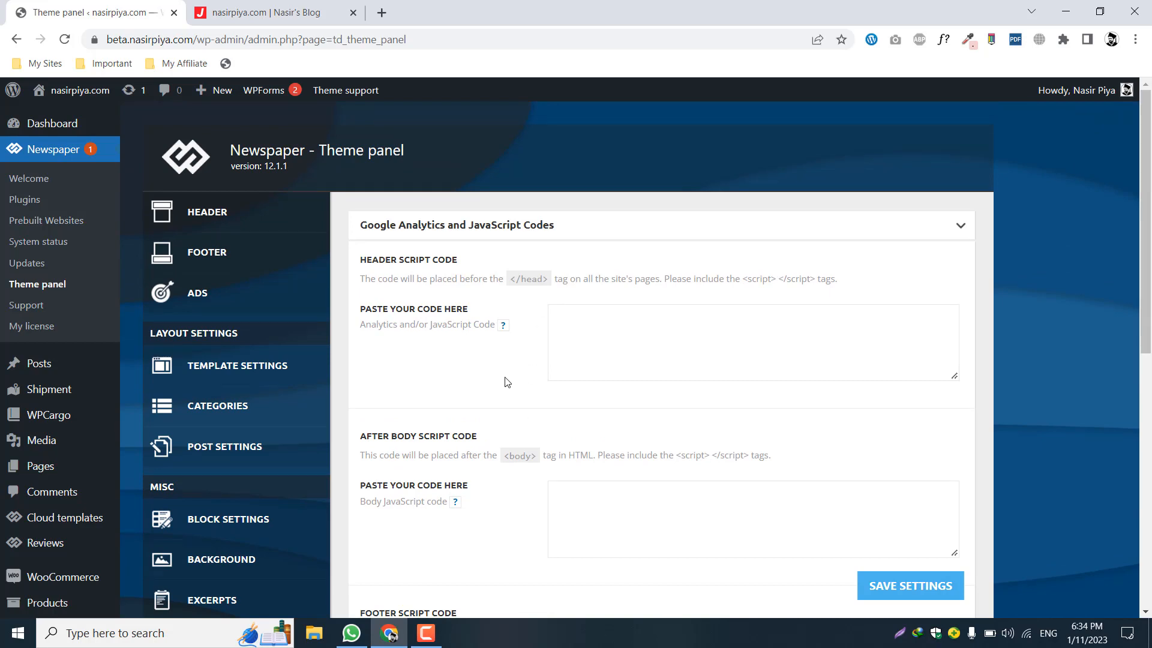
{"action": "scroll", "coordinate": [488, 373], "scroll_direction": "down", "scroll_amount": 5}
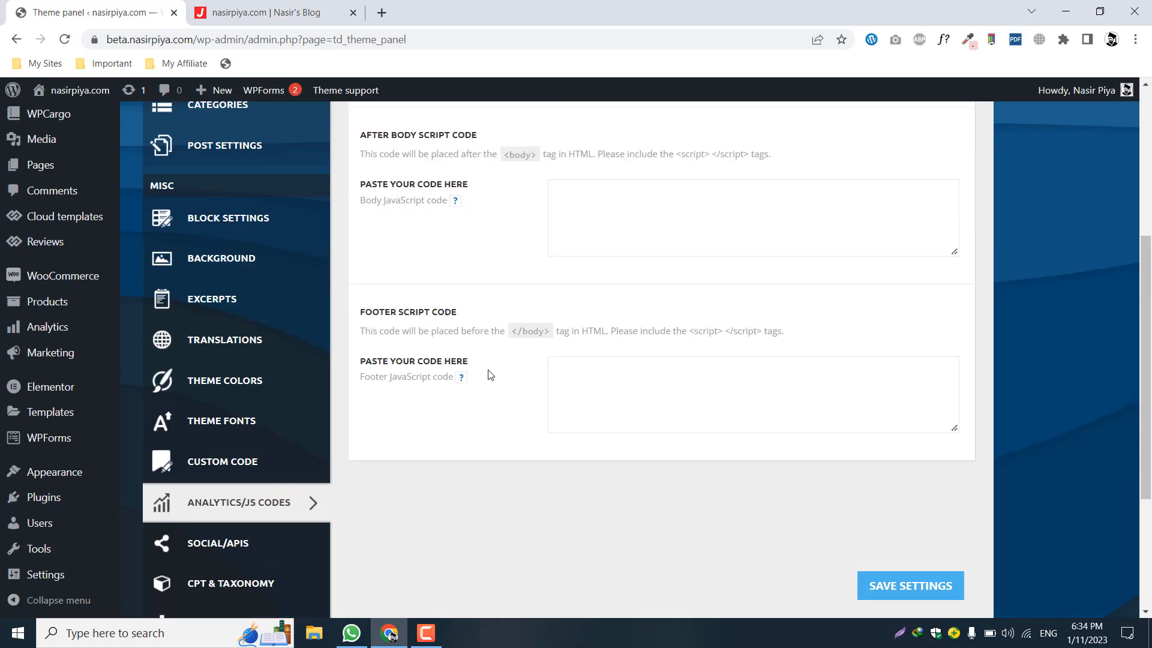
{"action": "scroll", "coordinate": [488, 372], "scroll_direction": "down", "scroll_amount": 3}
Step: Open the Social/APIs settings and review the Social Share section's article sharing options, button styles and social networks
{"action": "left_click", "coordinate": [217, 393]}
{"action": "scroll", "coordinate": [487, 418], "scroll_direction": "up", "scroll_amount": 8}
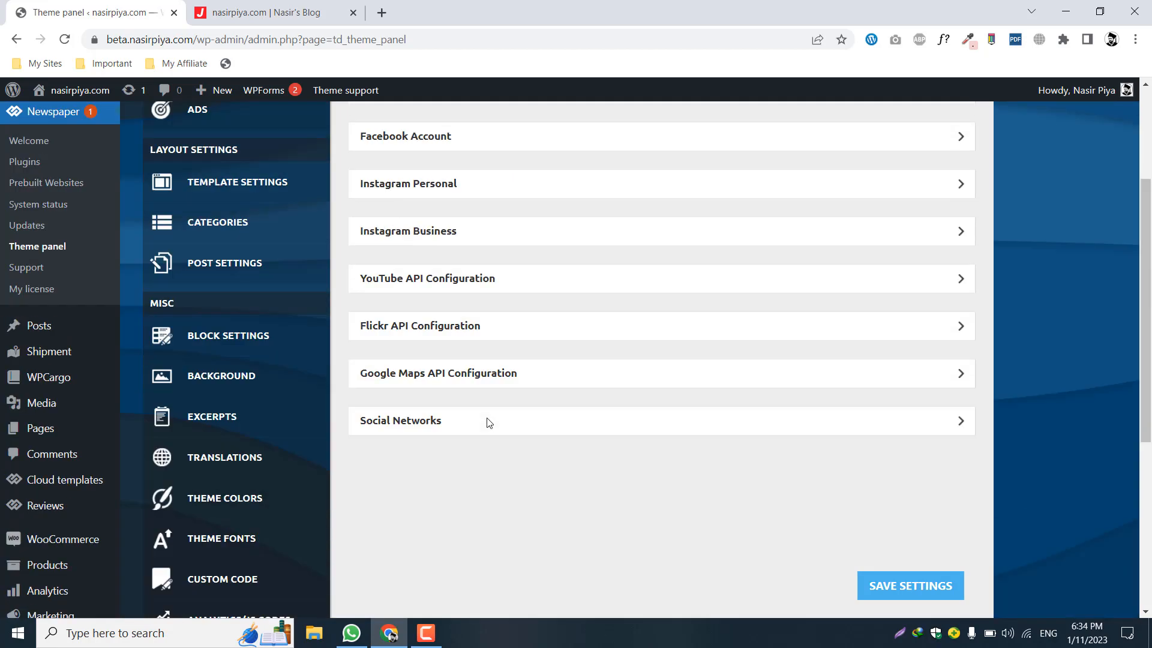
{"action": "left_click", "coordinate": [412, 232]}
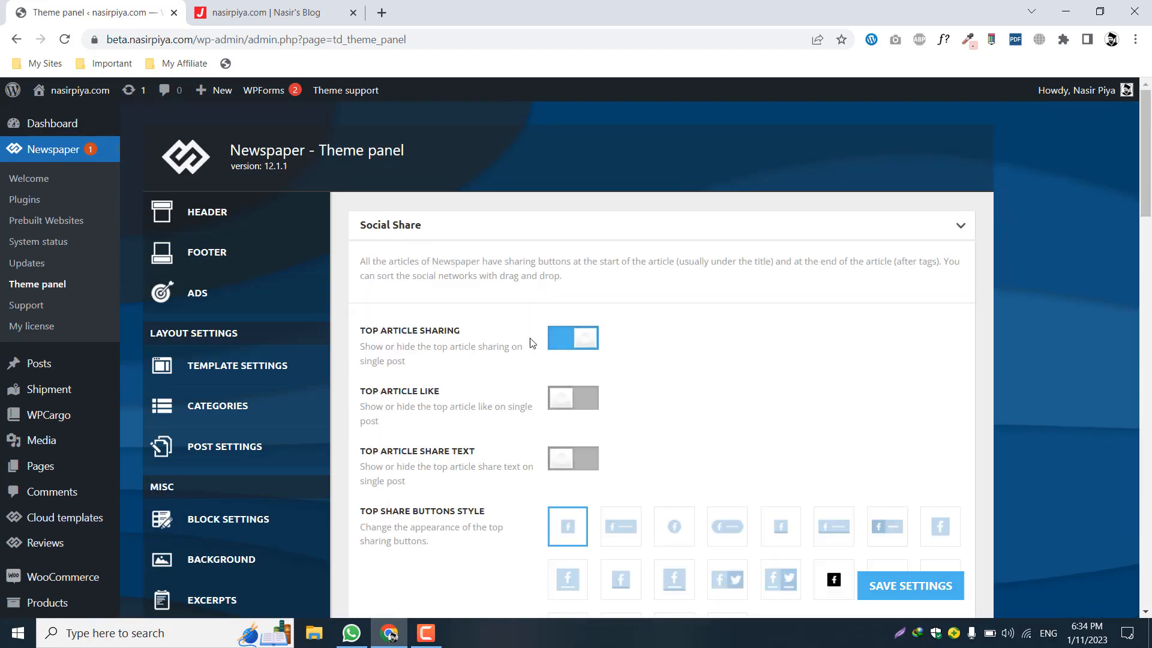
{"action": "scroll", "coordinate": [528, 348], "scroll_direction": "down", "scroll_amount": 8}
{"action": "scroll", "coordinate": [509, 373], "scroll_direction": "down", "scroll_amount": 9}
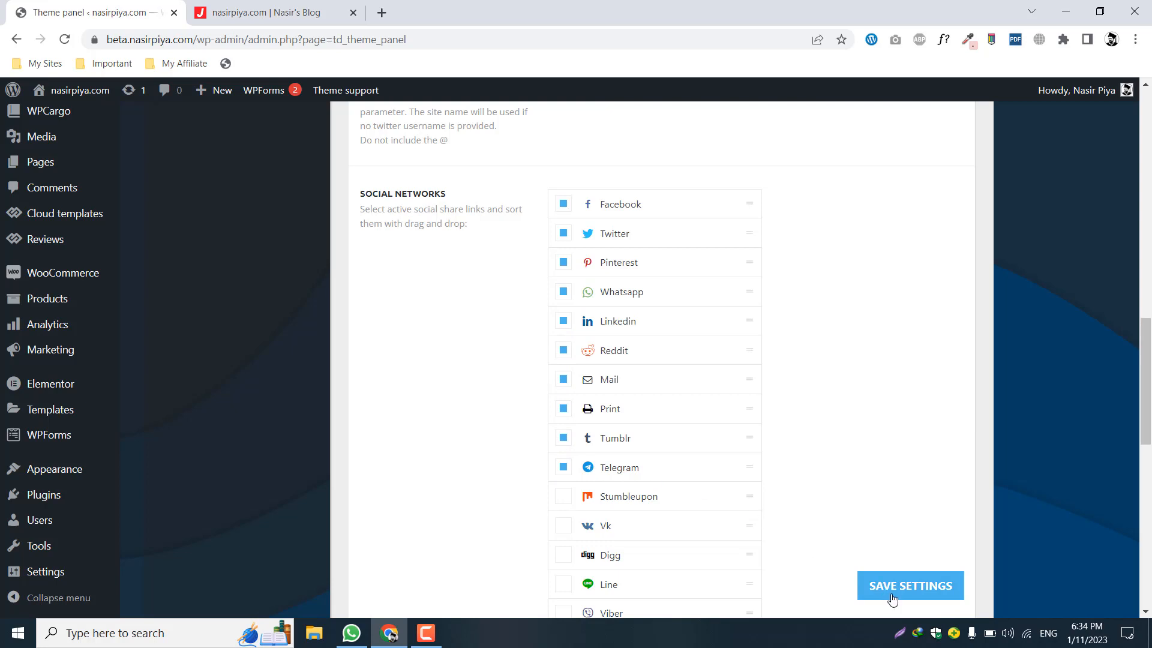
Step: Save the theme panel settings
{"action": "left_click", "coordinate": [903, 580]}
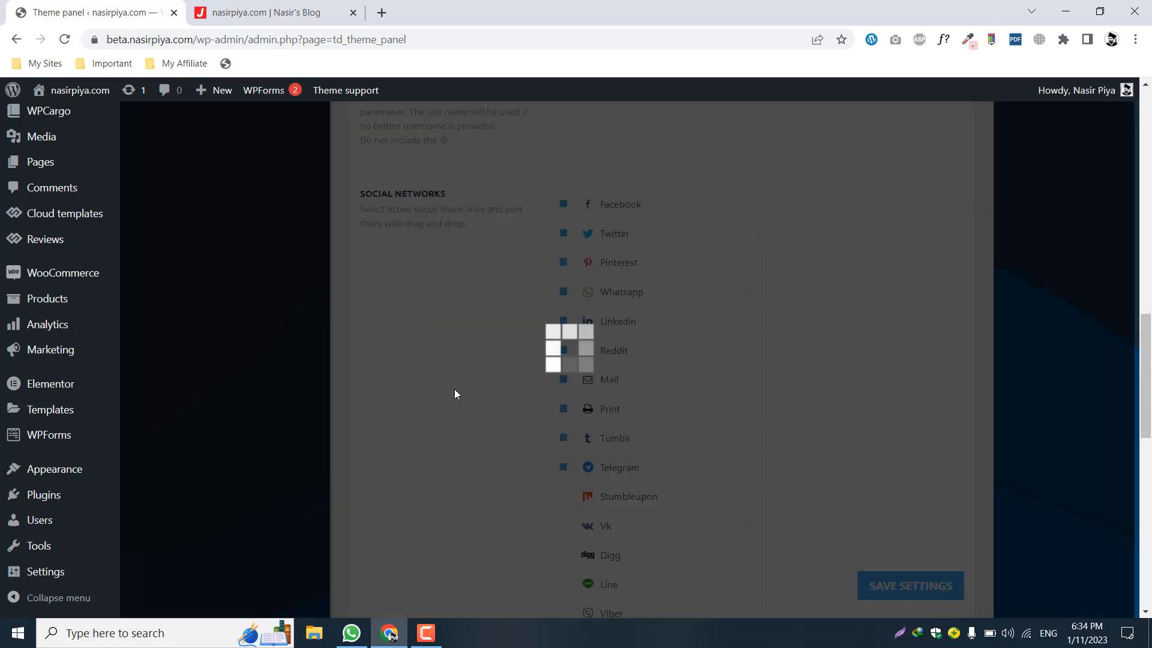
{"action": "scroll", "coordinate": [455, 389], "scroll_direction": "down", "scroll_amount": 3}
{"action": "scroll", "coordinate": [586, 391], "scroll_direction": "up", "scroll_amount": 5}
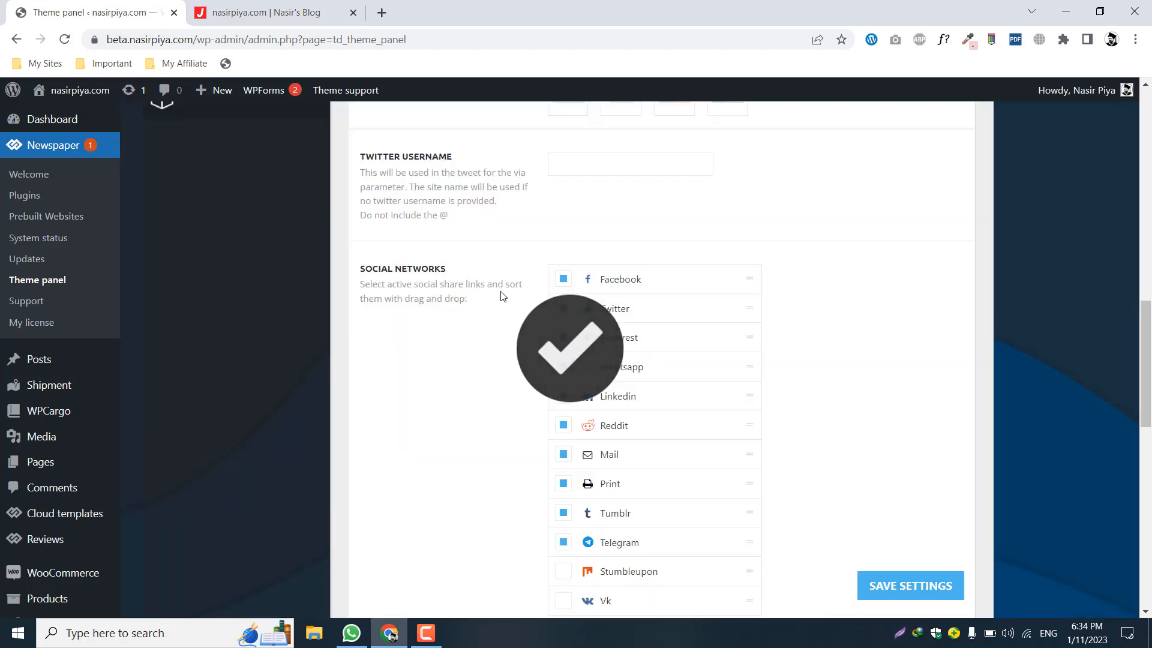
{"action": "scroll", "coordinate": [504, 293], "scroll_direction": "up", "scroll_amount": 7}
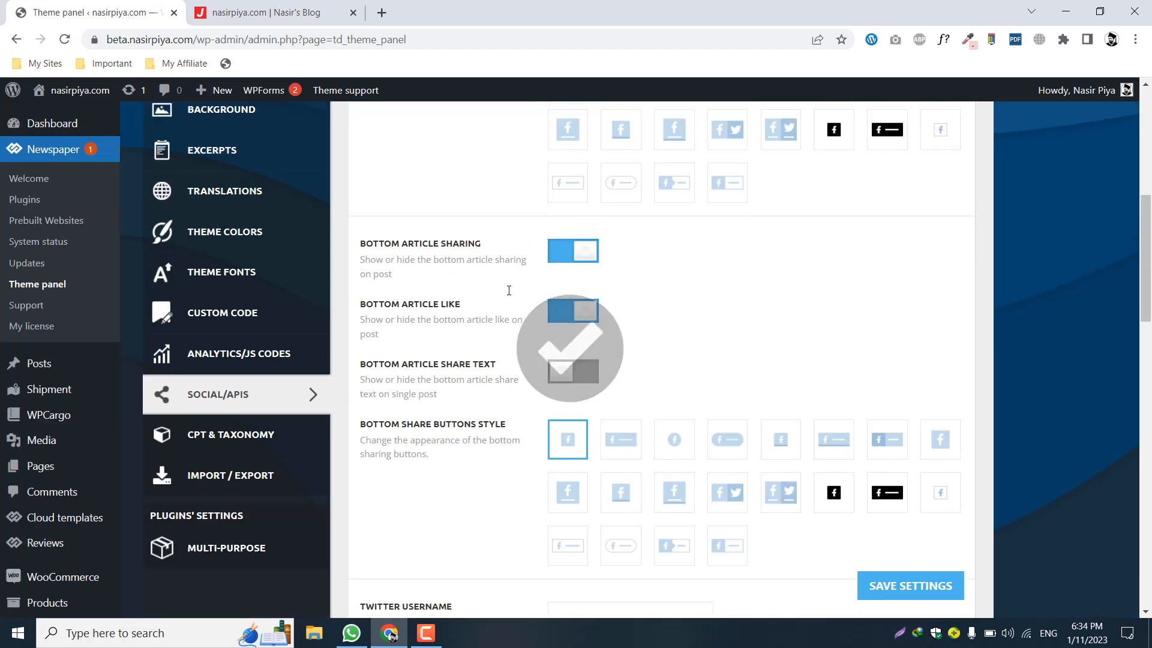
Step: Open the CPT & Taxonomy settings, expand the Landing Pages post type and read its breadcrumbs taxonomy option
{"action": "left_click", "coordinate": [228, 442]}
{"action": "scroll", "coordinate": [410, 385], "scroll_direction": "up", "scroll_amount": 8}
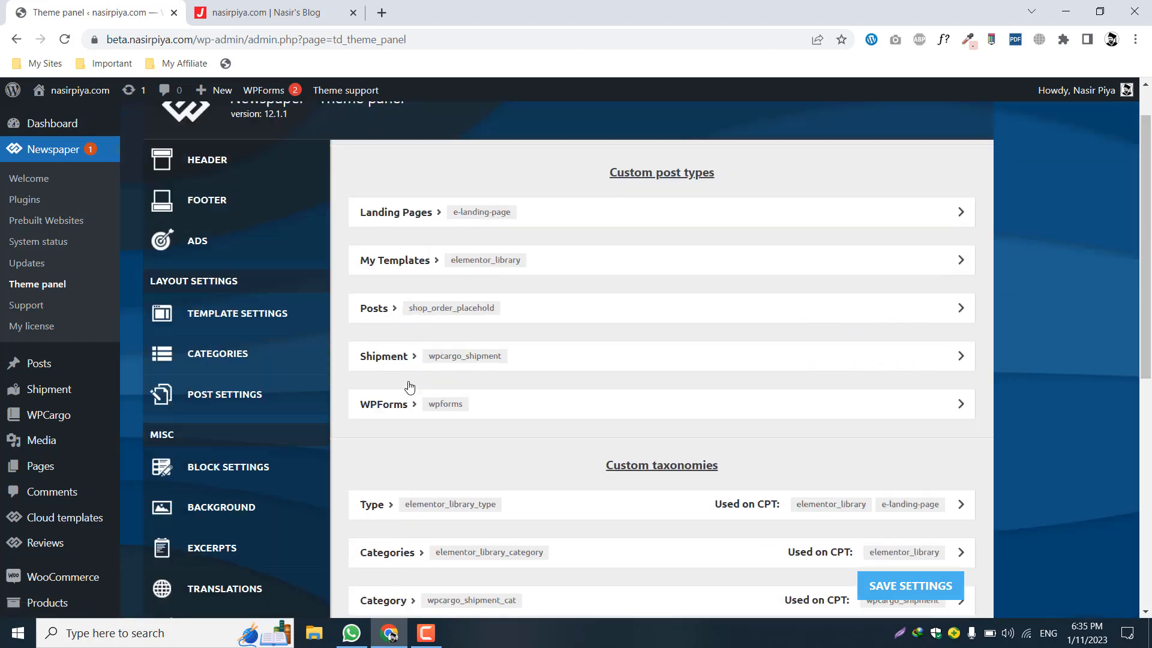
{"action": "left_click", "coordinate": [407, 278]}
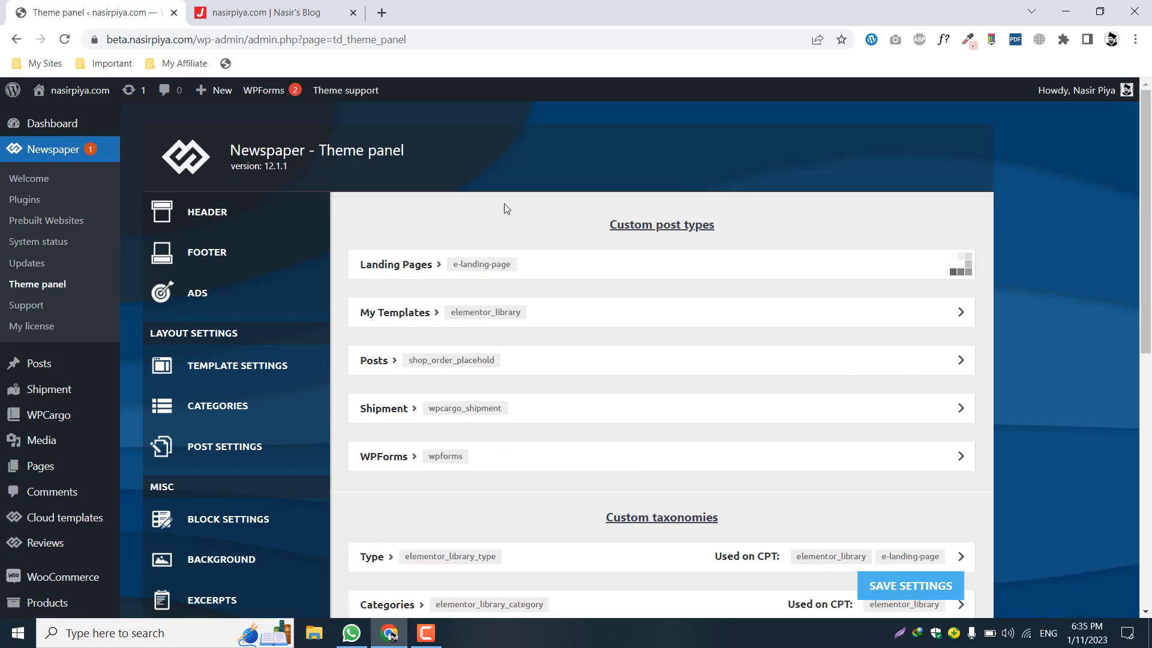
{"action": "scroll", "coordinate": [596, 307], "scroll_direction": "down", "scroll_amount": 1}
{"action": "scroll", "coordinate": [596, 307], "scroll_direction": "up", "scroll_amount": 1}
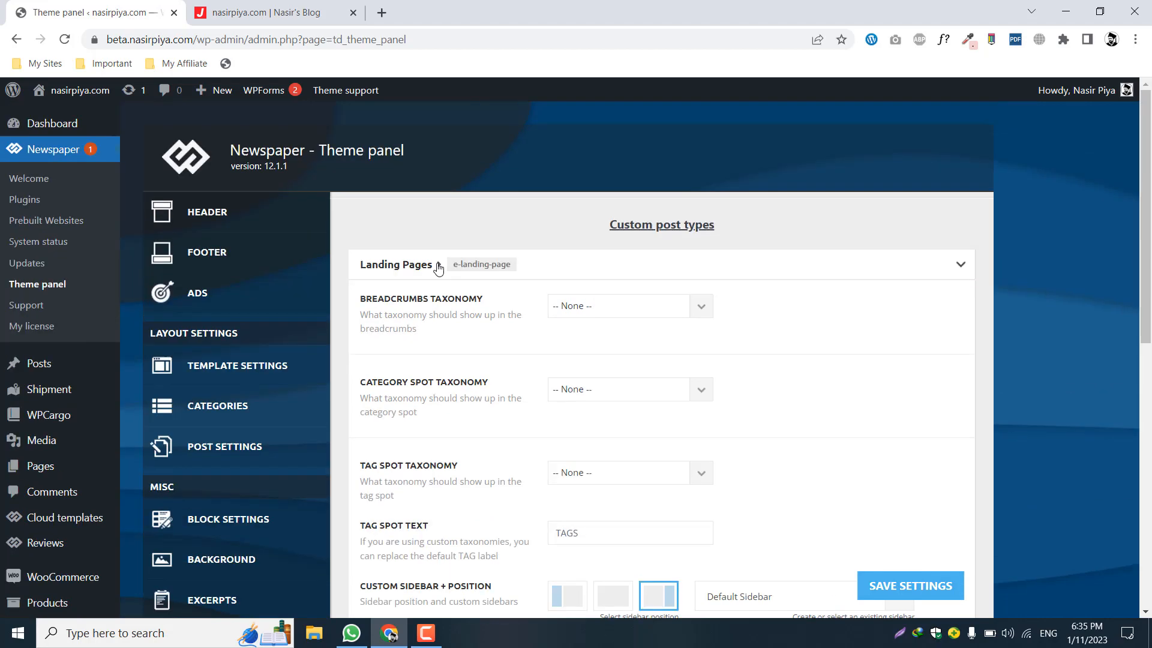
{"action": "left_click_drag", "start_coordinate": [376, 329], "coordinate": [450, 330]}
{"action": "left_click", "coordinate": [476, 332]}
Step: Review the Landing Pages taxonomy and sidebar options together with the lists of custom post types and custom taxonomies
{"action": "scroll", "coordinate": [476, 329], "scroll_direction": "down", "scroll_amount": 5}
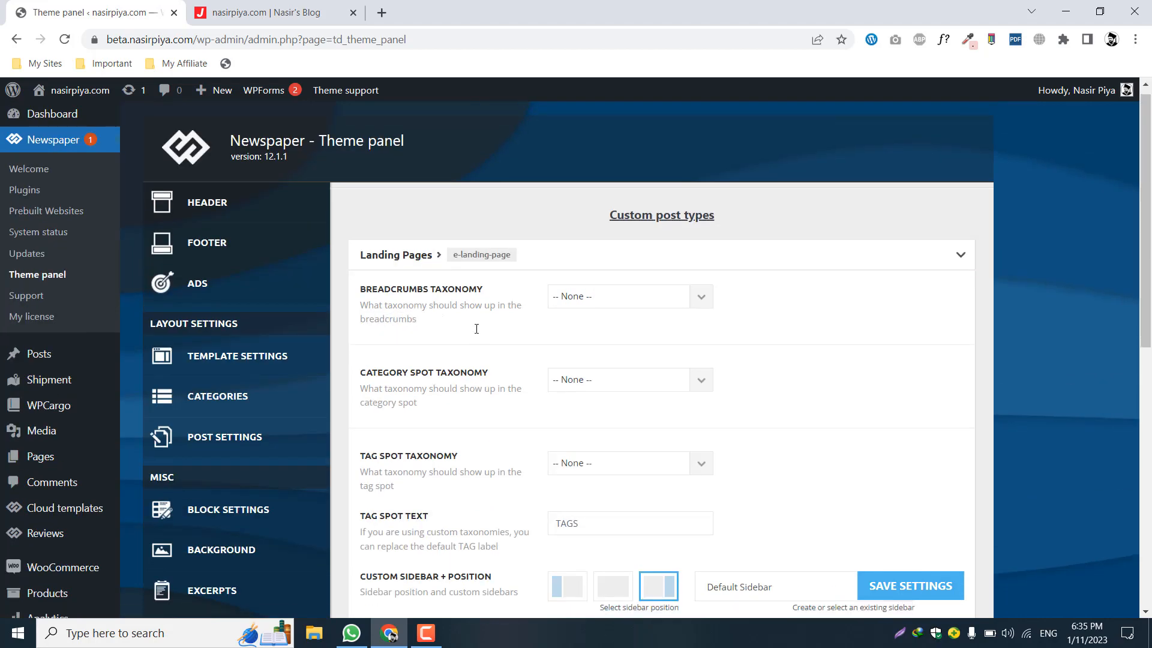
{"action": "scroll", "coordinate": [476, 329], "scroll_direction": "down", "scroll_amount": 4}
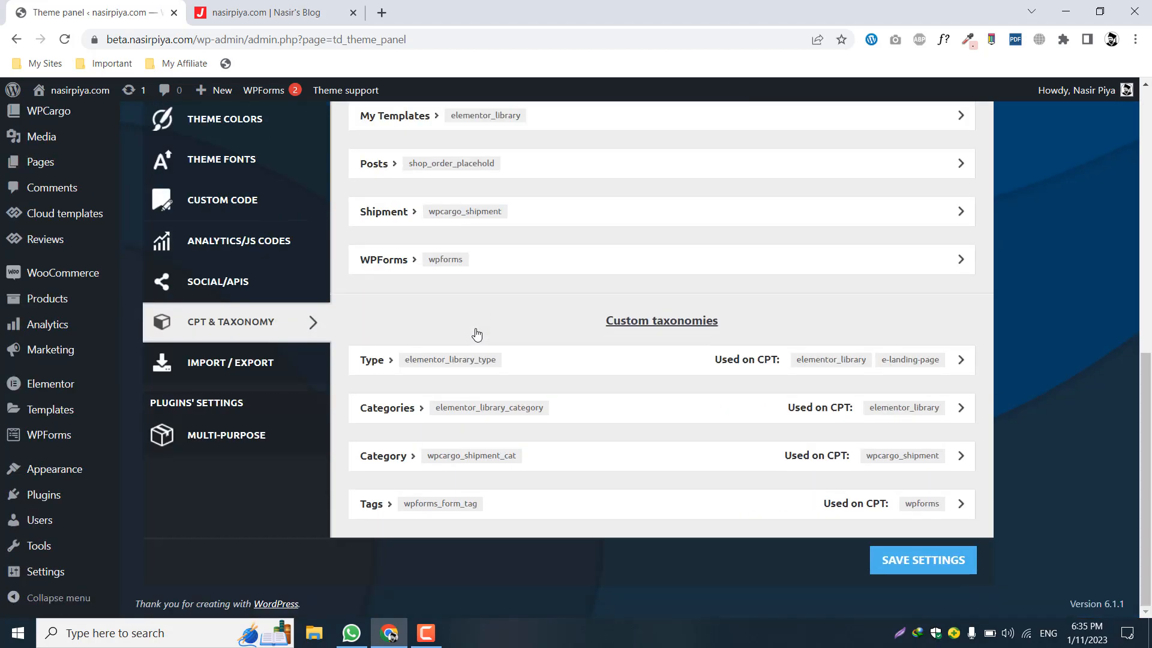
{"action": "scroll", "coordinate": [477, 333], "scroll_direction": "up", "scroll_amount": 2}
{"action": "scroll", "coordinate": [475, 331], "scroll_direction": "down", "scroll_amount": 2}
{"action": "scroll", "coordinate": [613, 377], "scroll_direction": "up", "scroll_amount": 9}
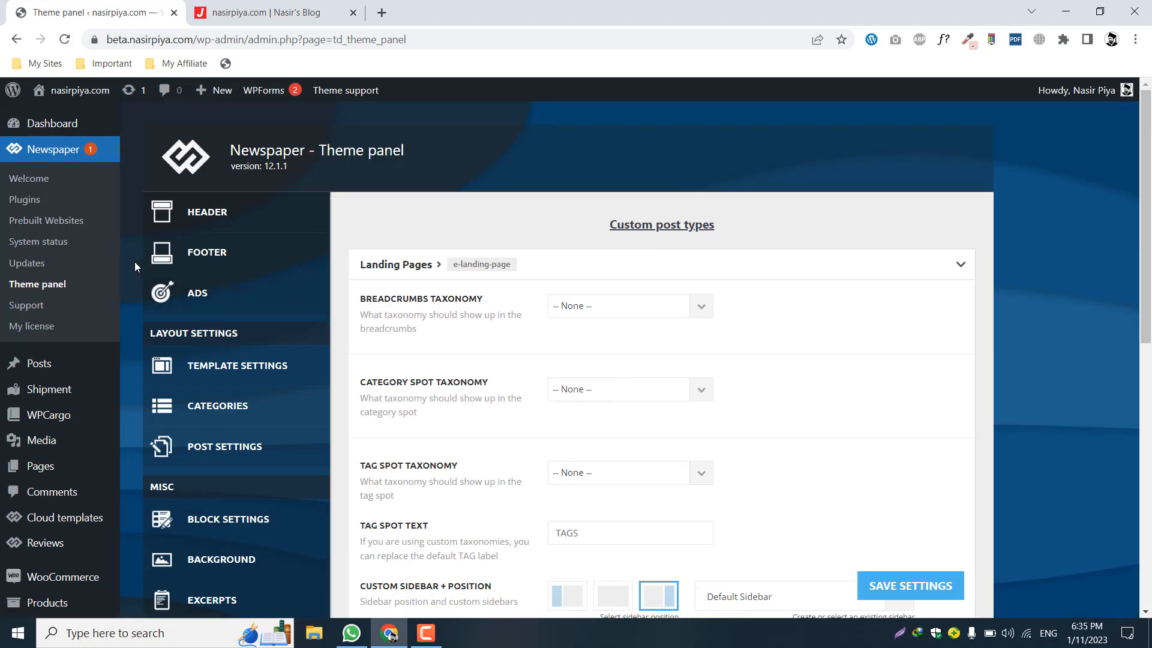
{"action": "scroll", "coordinate": [400, 237], "scroll_direction": "down", "scroll_amount": 2}
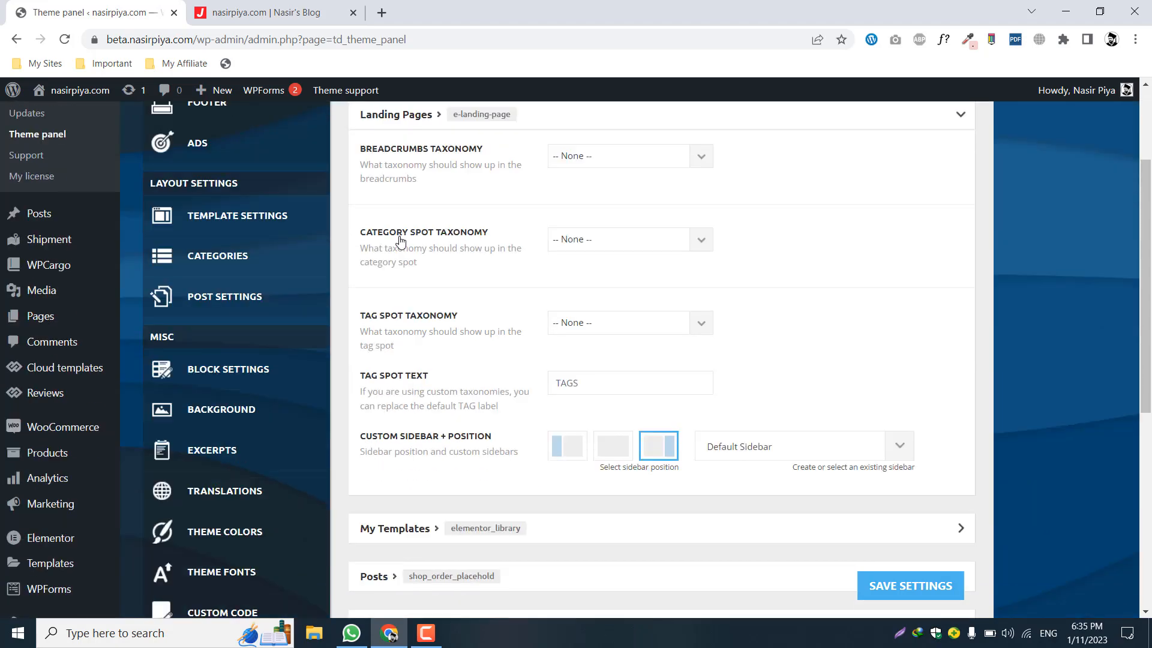
Step: Open the posts list, select all listed posts and choose the Move to Trash bulk action without applying it
{"action": "scroll", "coordinate": [399, 240], "scroll_direction": "down", "scroll_amount": 6}
{"action": "scroll", "coordinate": [58, 281], "scroll_direction": "up", "scroll_amount": 8}
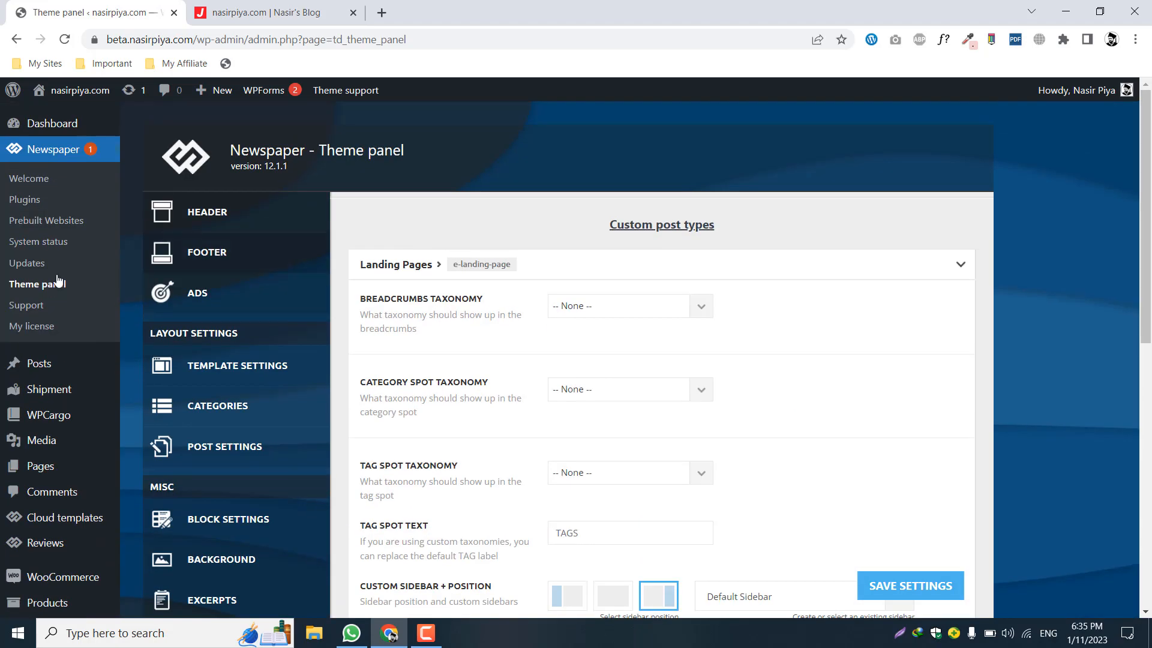
{"action": "left_click", "coordinate": [39, 368]}
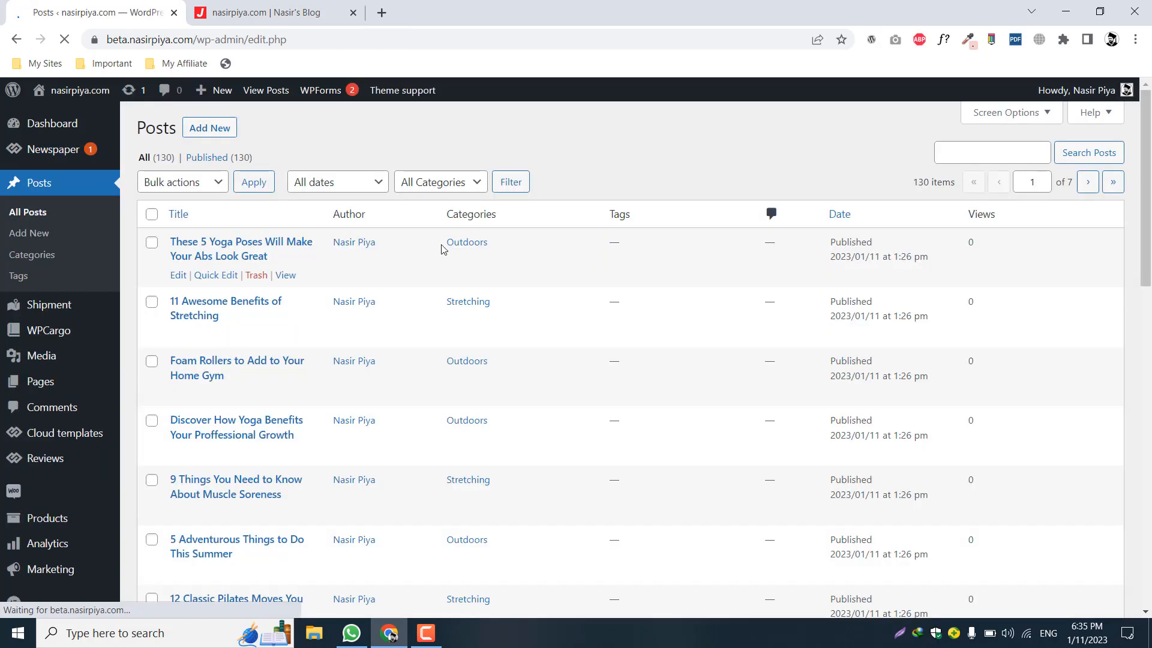
{"action": "left_click", "coordinate": [152, 214]}
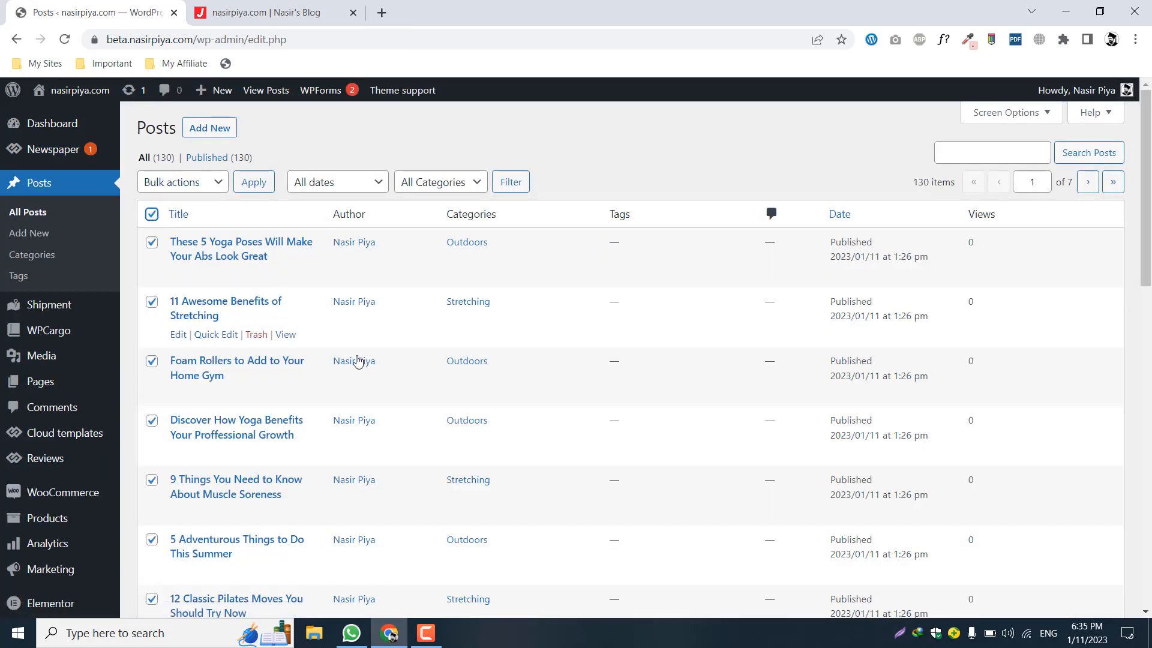
{"action": "scroll", "coordinate": [878, 335], "scroll_direction": "down", "scroll_amount": 7}
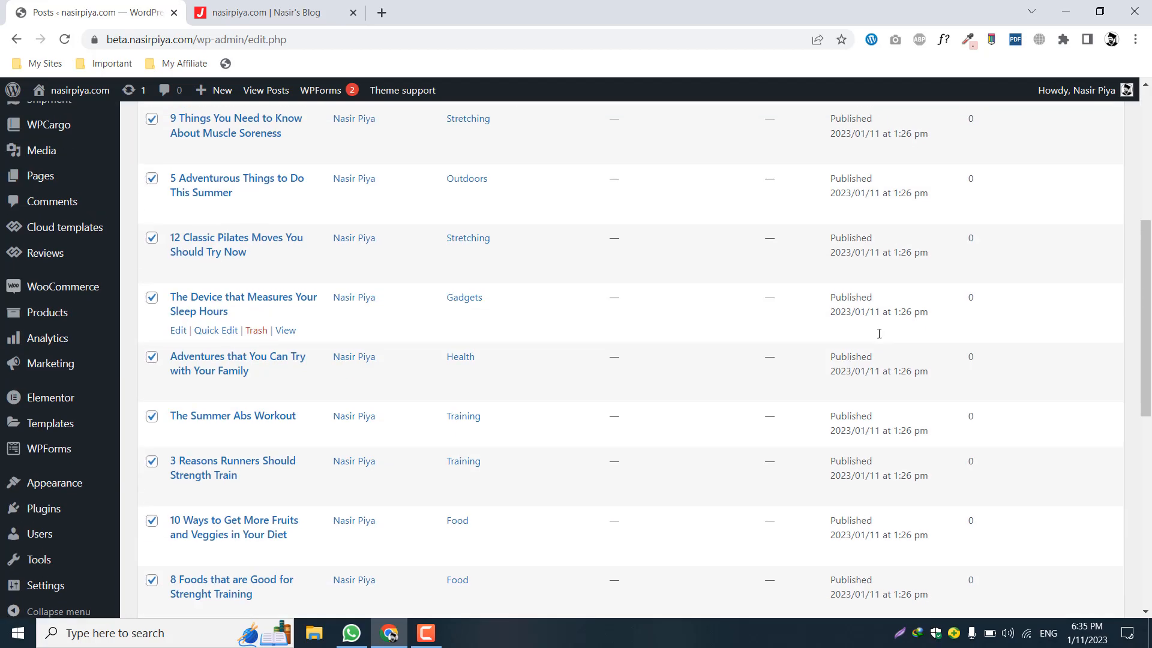
{"action": "scroll", "coordinate": [878, 335], "scroll_direction": "up", "scroll_amount": 7}
{"action": "left_click", "coordinate": [173, 183]}
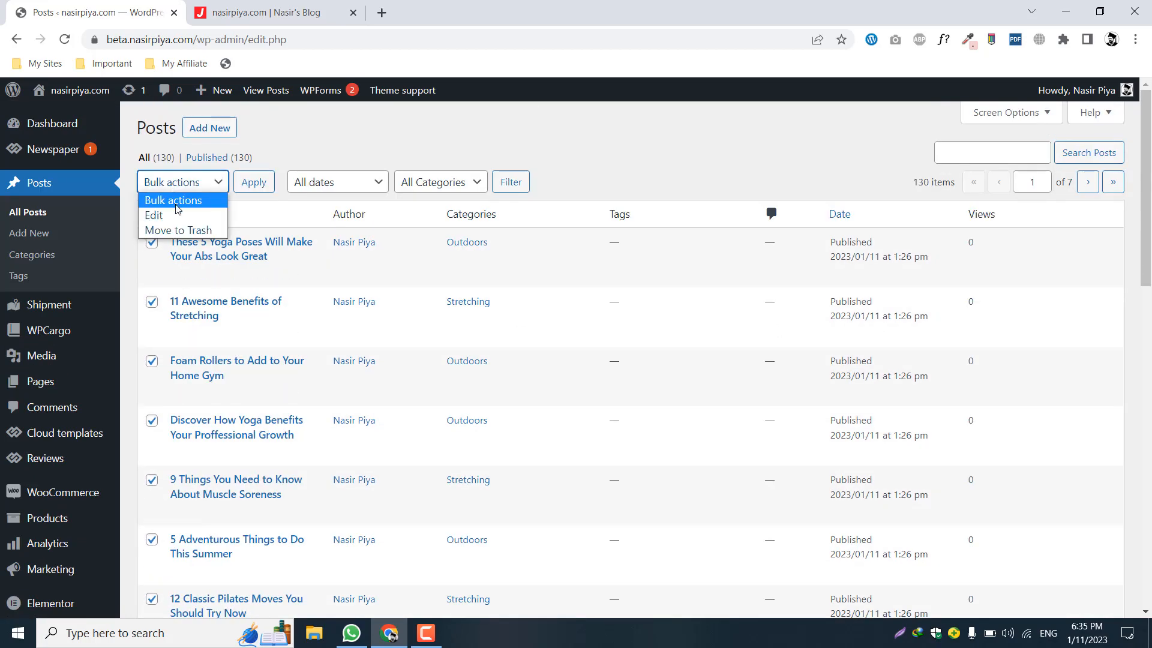
{"action": "left_click", "coordinate": [156, 202]}
{"action": "left_click", "coordinate": [168, 187]}
{"action": "left_click", "coordinate": [162, 232]}
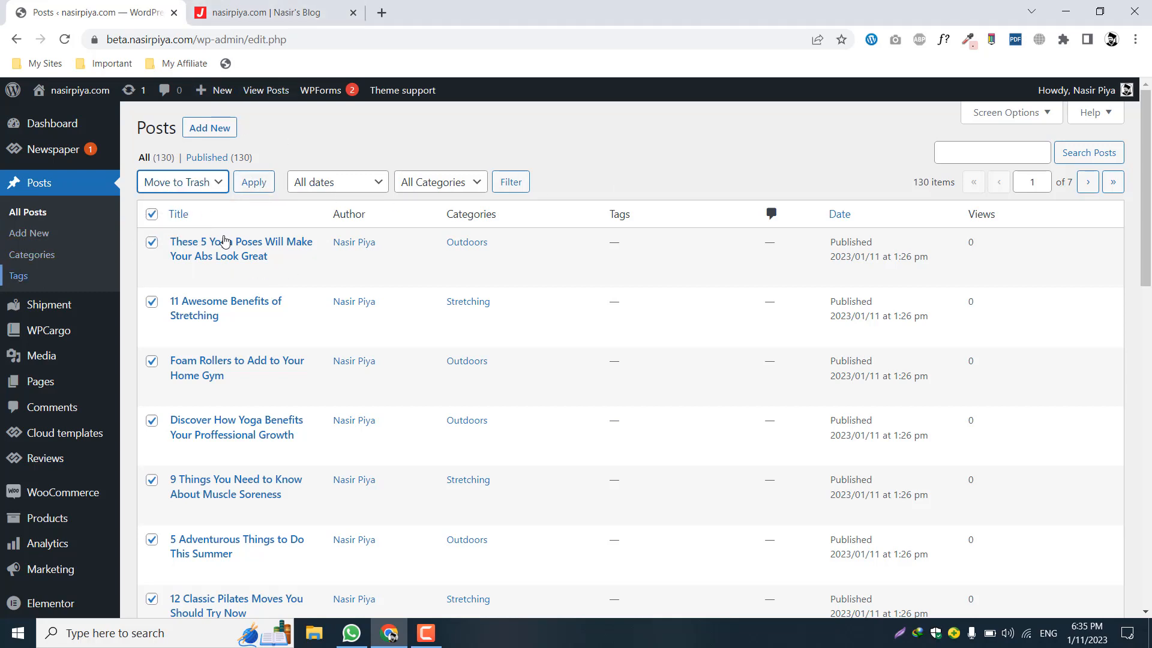
Step: Open the post categories and review the list of existing categories
{"action": "left_click", "coordinate": [51, 258]}
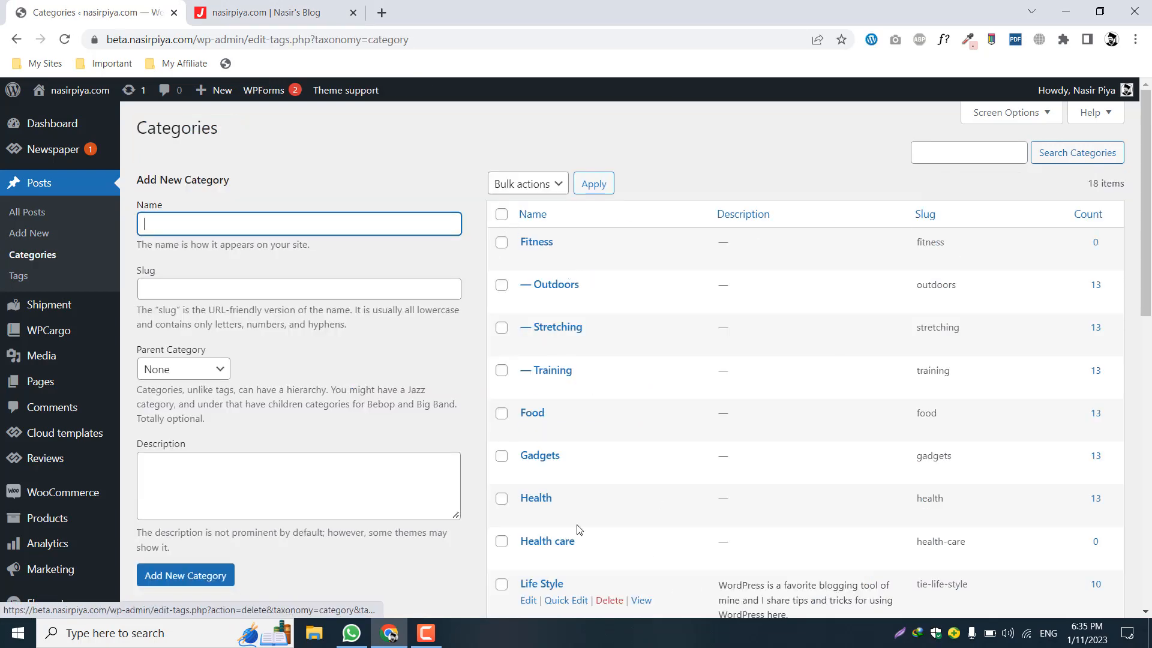
{"action": "scroll", "coordinate": [448, 332], "scroll_direction": "down", "scroll_amount": 2}
{"action": "scroll", "coordinate": [448, 333], "scroll_direction": "up", "scroll_amount": 2}
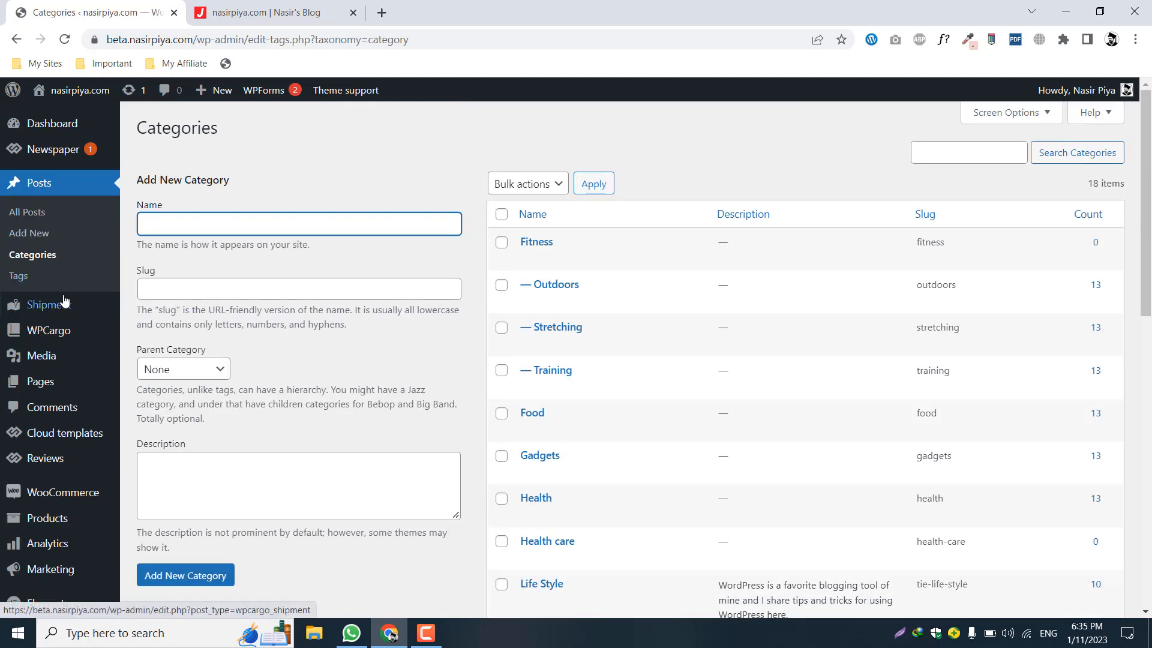
{"action": "scroll", "coordinate": [344, 277], "scroll_direction": "down", "scroll_amount": 5}
{"action": "scroll", "coordinate": [336, 279], "scroll_direction": "down", "scroll_amount": 3}
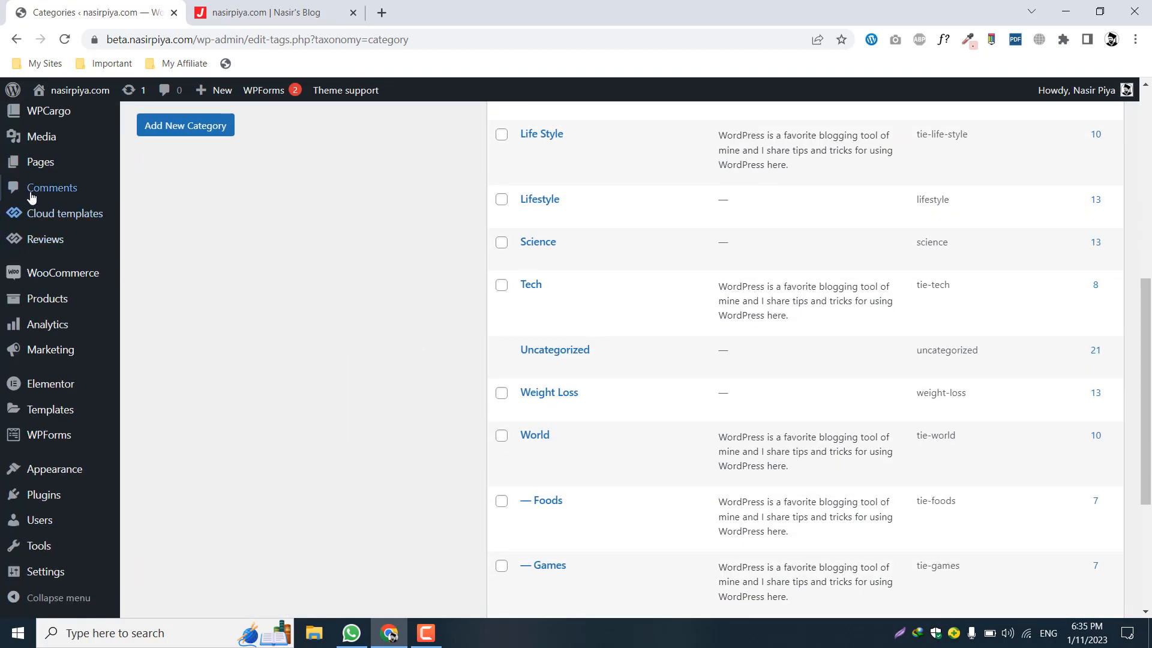
Step: Open the list of all pages and look through the existing pages
{"action": "left_click", "coordinate": [36, 161]}
{"action": "scroll", "coordinate": [483, 290], "scroll_direction": "up", "scroll_amount": 6}
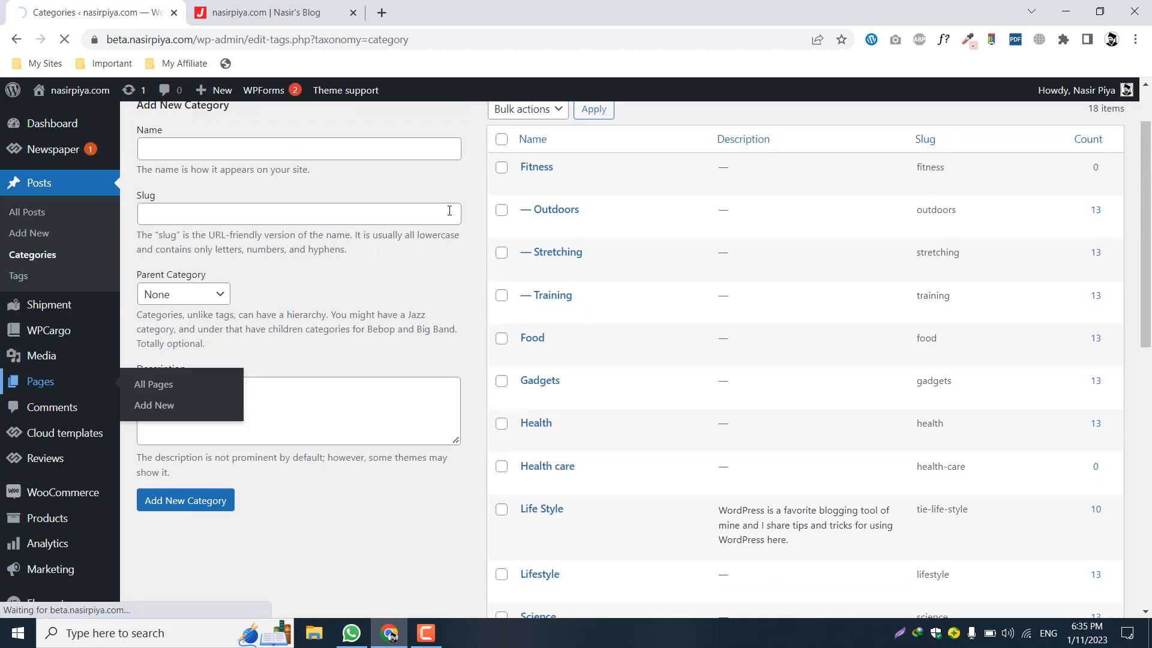
{"action": "scroll", "coordinate": [450, 211], "scroll_direction": "down", "scroll_amount": 3}
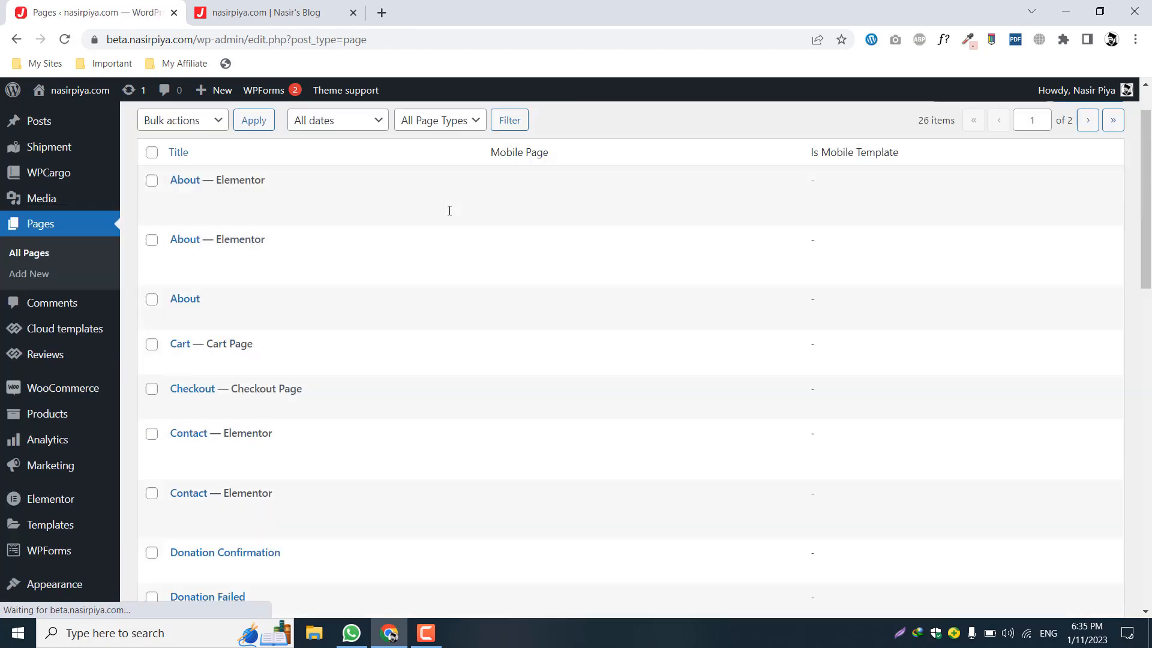
{"action": "scroll", "coordinate": [368, 358], "scroll_direction": "up", "scroll_amount": 3}
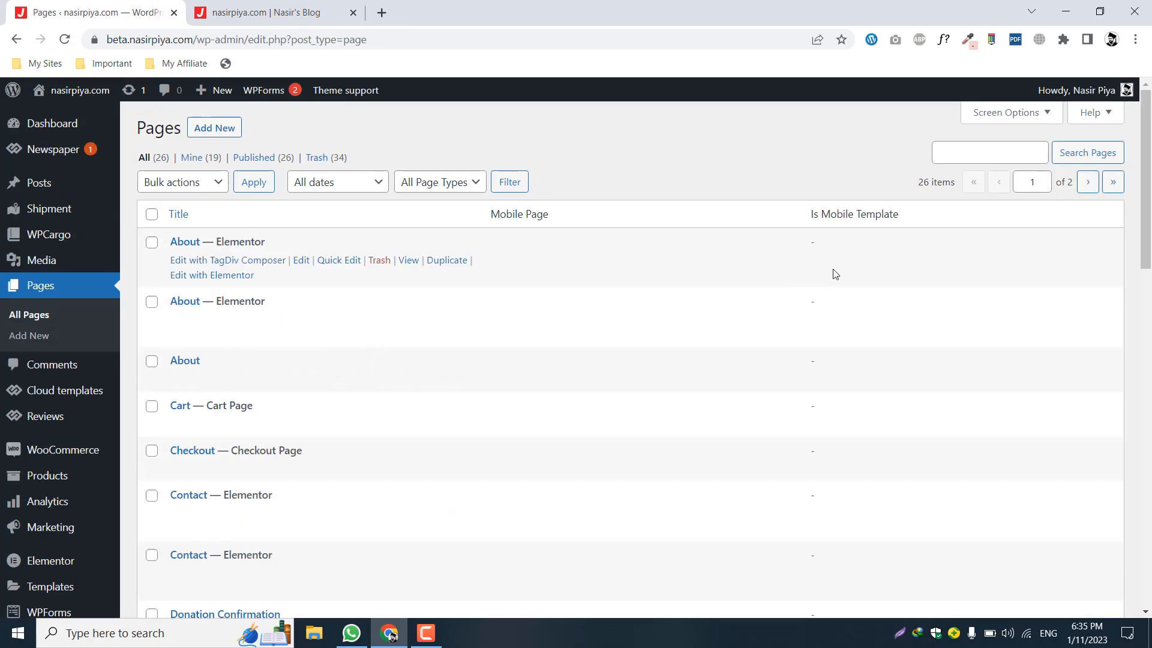
Step: Go to the WordPress dashboard home, switch to the live site and look over its Health Journal front page
{"action": "left_click", "coordinate": [38, 133]}
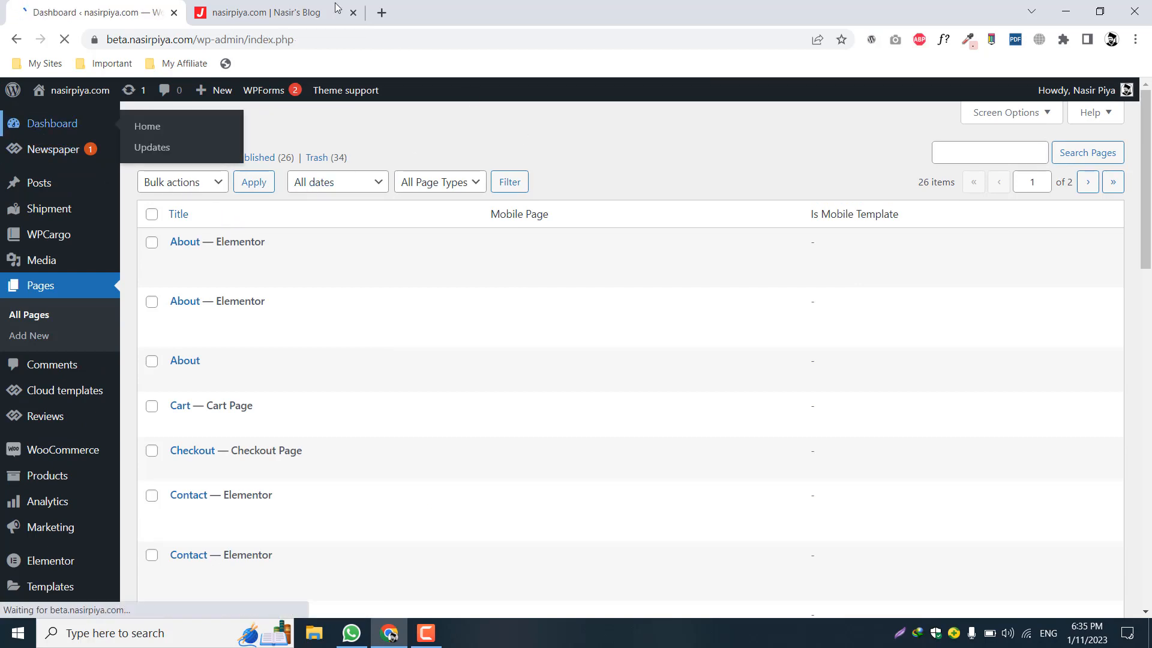
{"action": "left_click", "coordinate": [285, 13]}
{"action": "left_click_drag", "start_coordinate": [1145, 231], "coordinate": [1145, 114]}
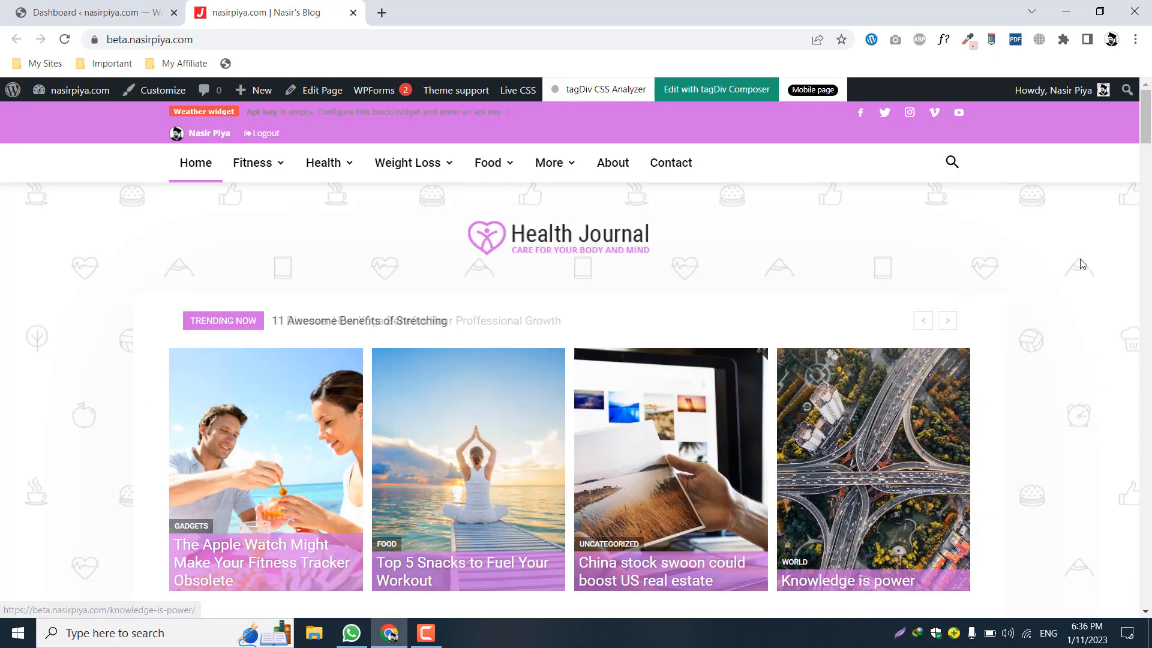
{"action": "left_click_drag", "start_coordinate": [1149, 123], "coordinate": [1086, 318]}
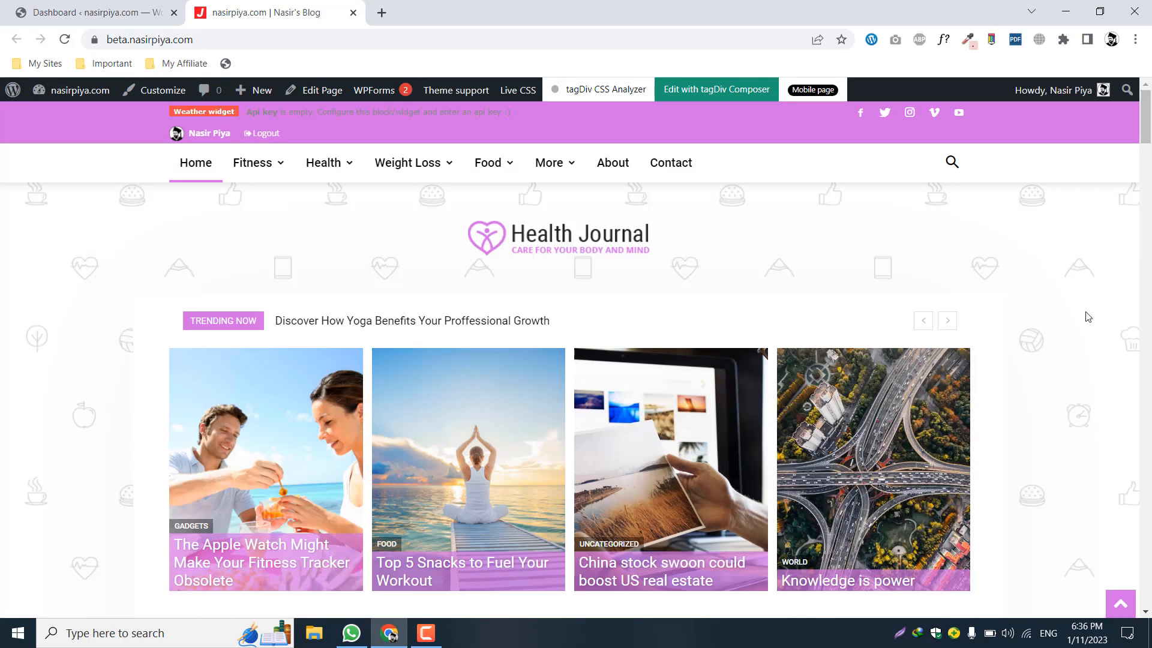
Step: Return to the dashboard to look over the admin menu and switch back to the live site's front page
{"action": "left_click", "coordinate": [122, 2]}
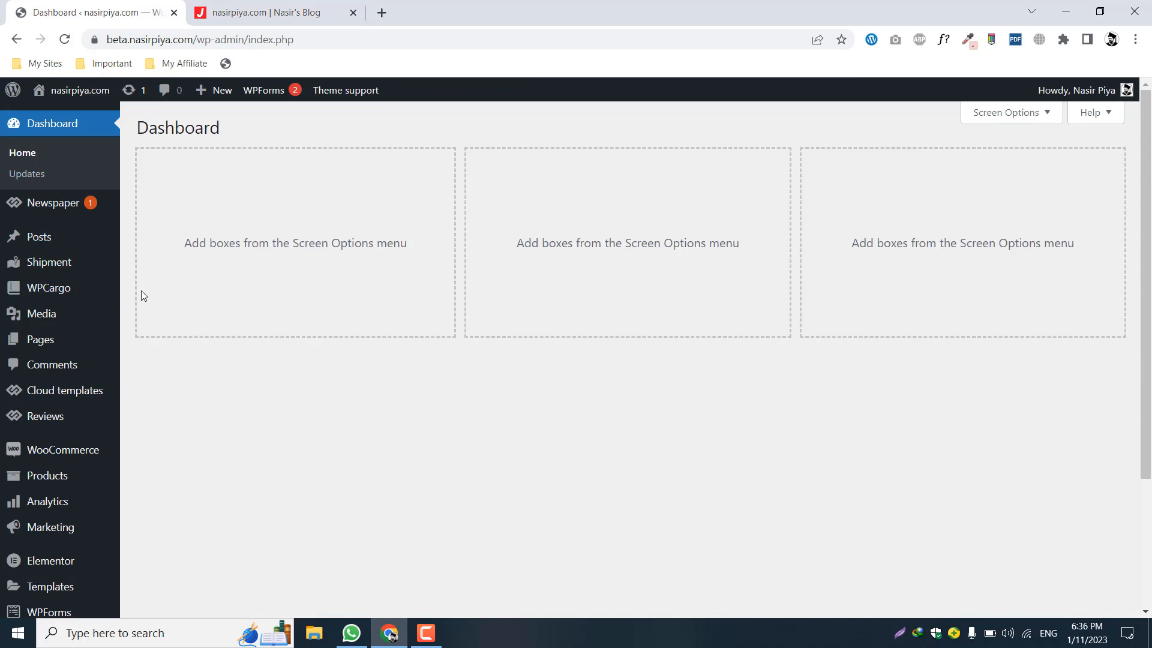
{"action": "scroll", "coordinate": [142, 291], "scroll_direction": "down", "scroll_amount": 3}
{"action": "scroll", "coordinate": [142, 290], "scroll_direction": "up", "scroll_amount": 3}
{"action": "mouse_move", "coordinate": [70, 207]}
{"action": "left_click", "coordinate": [290, 7]}
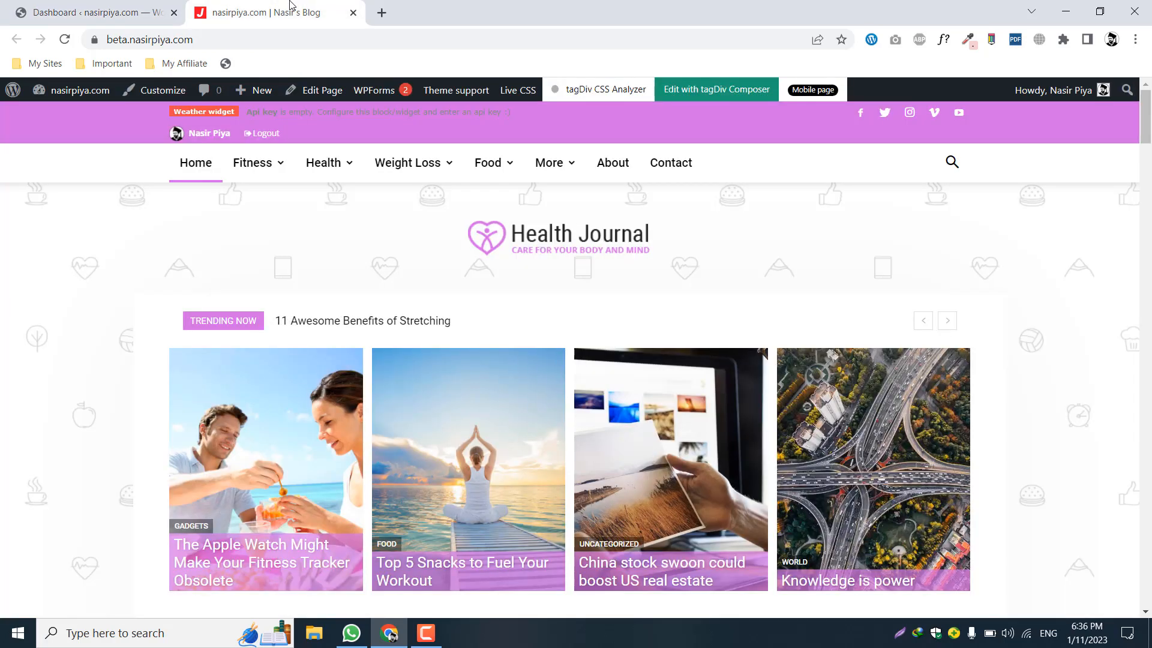